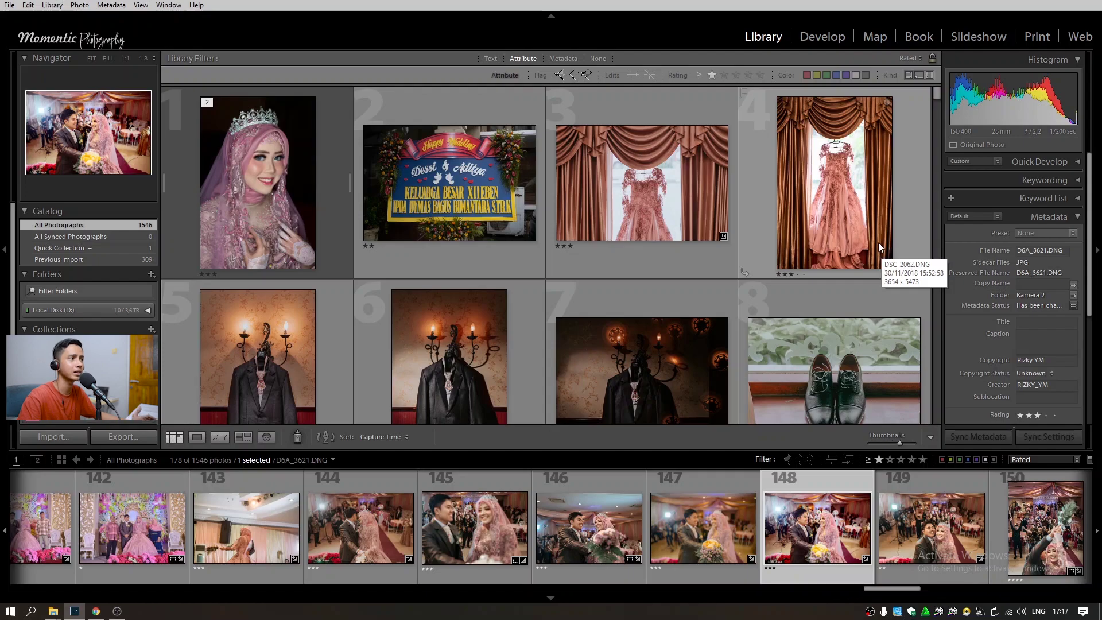
Switch to File Explorer and look over the source DNG photos in the BAHAN folder
left_click(16, 6)
left_click(3, 5)
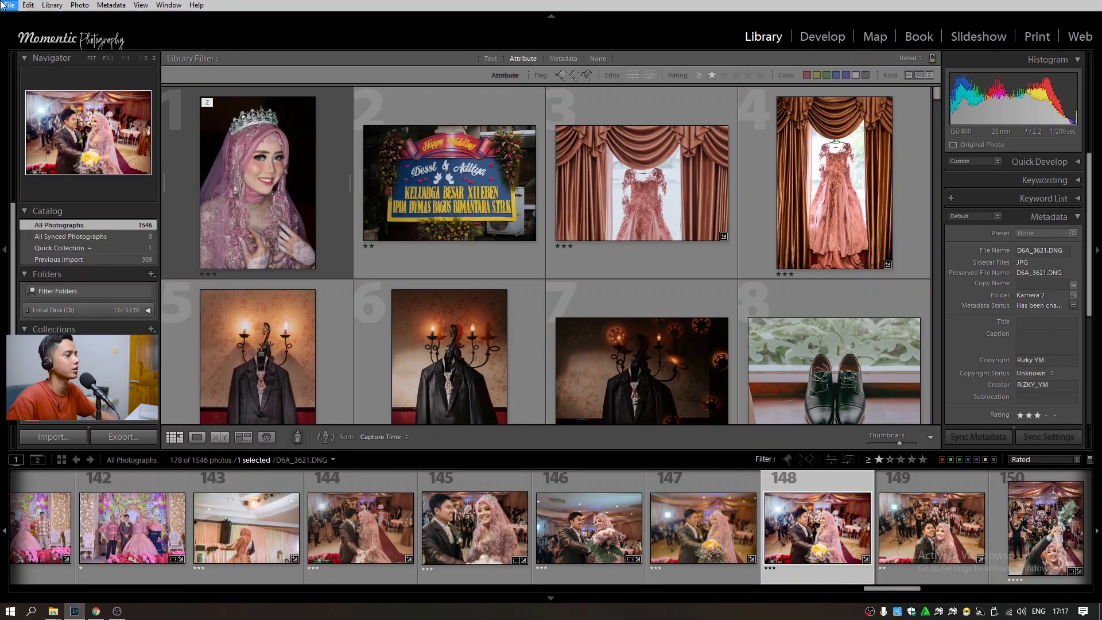
left_click(53, 610)
left_click(337, 549)
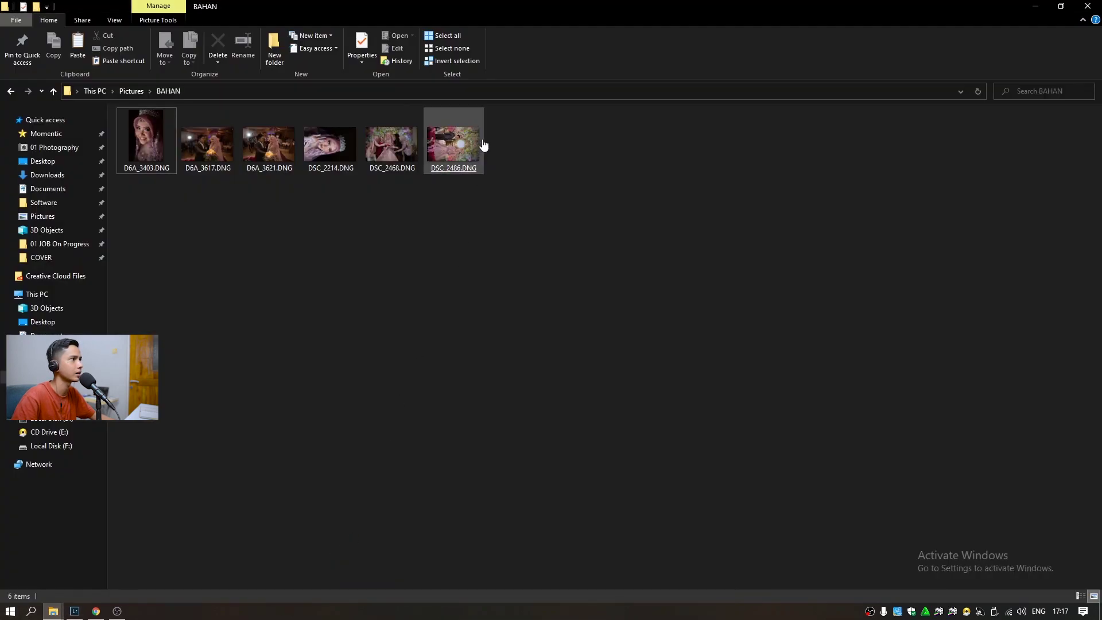
left_click_drag(540, 183, 146, 232)
left_click(147, 233)
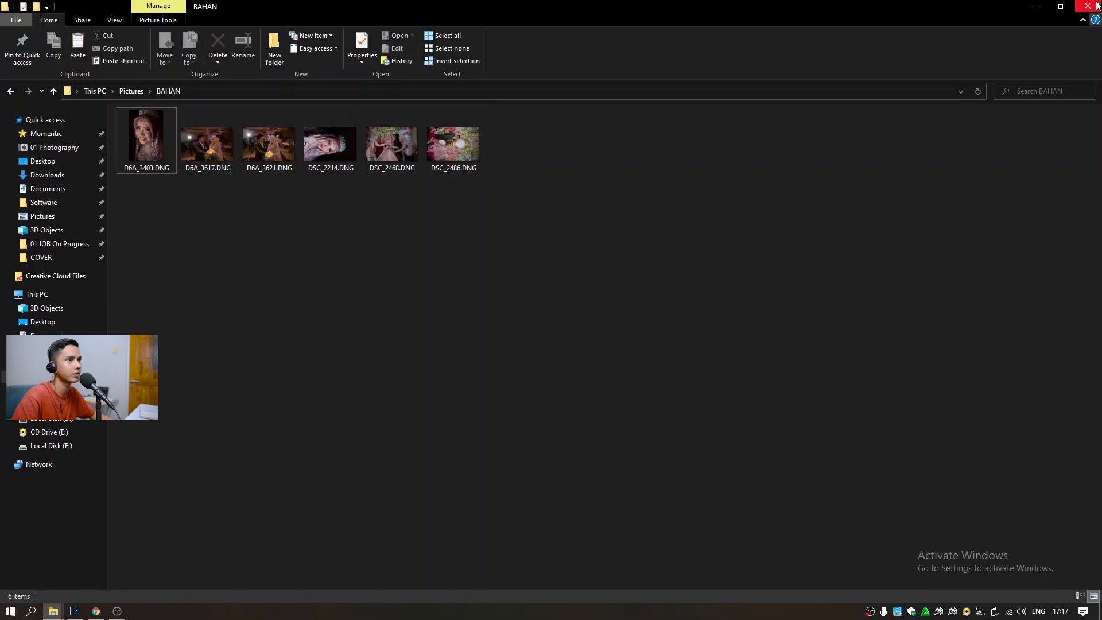
left_click(1034, 5)
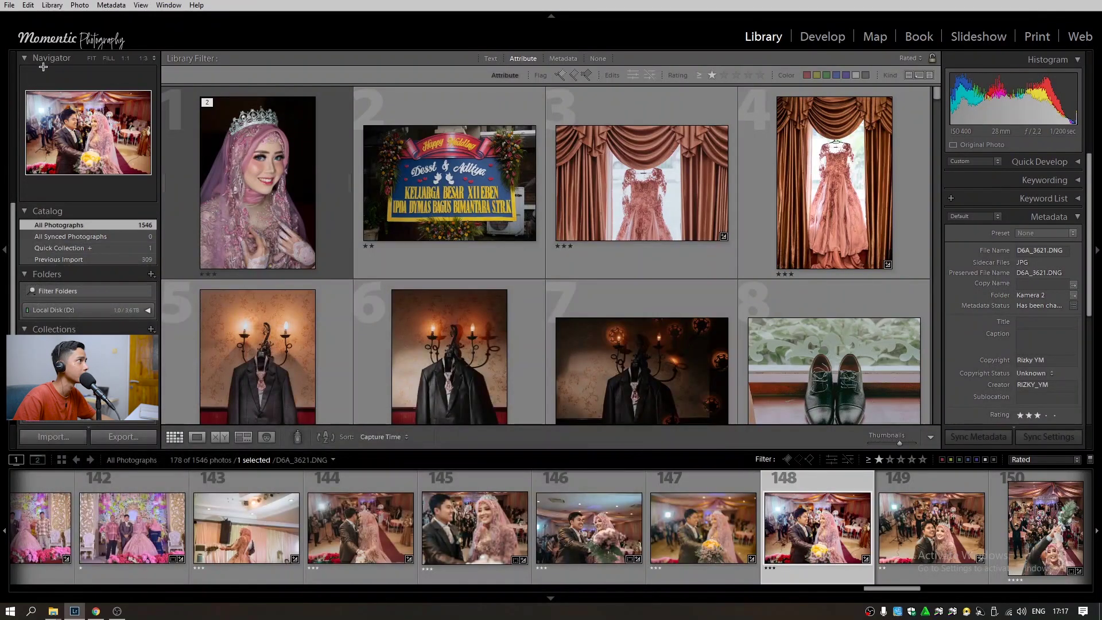
Start a new catalog and name it Episode Pertama
left_click(9, 5)
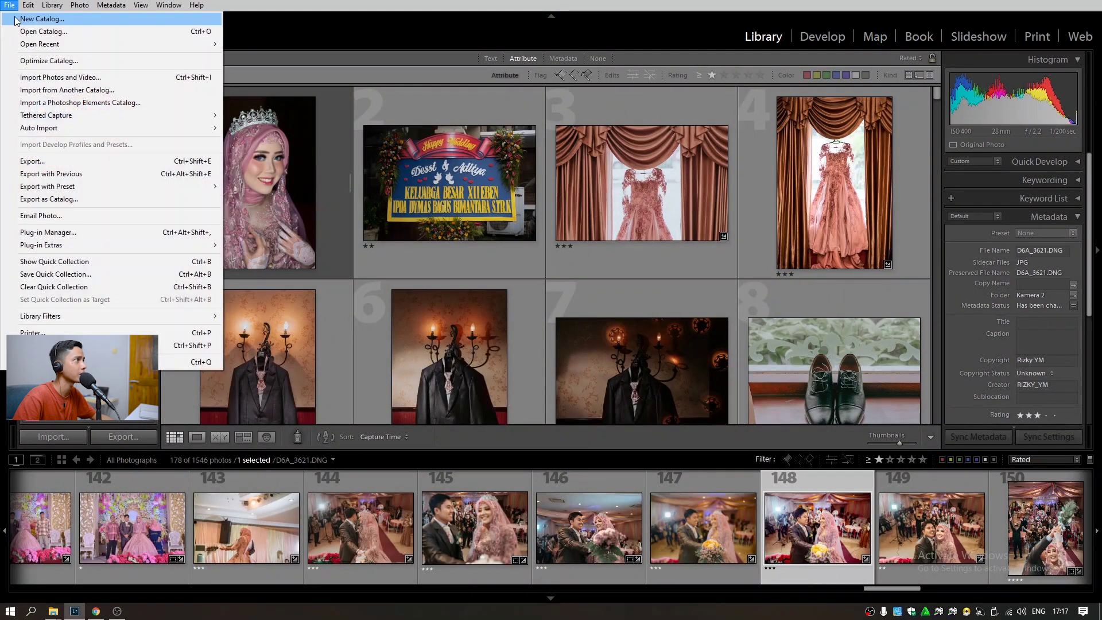
left_click(56, 23)
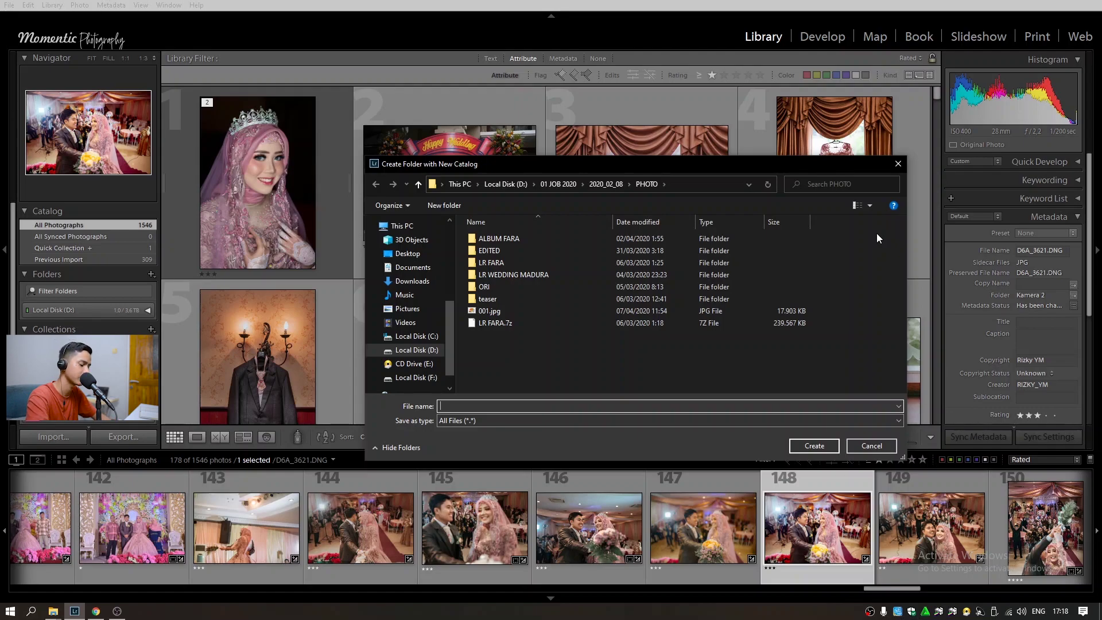
type("Episode Pertama")
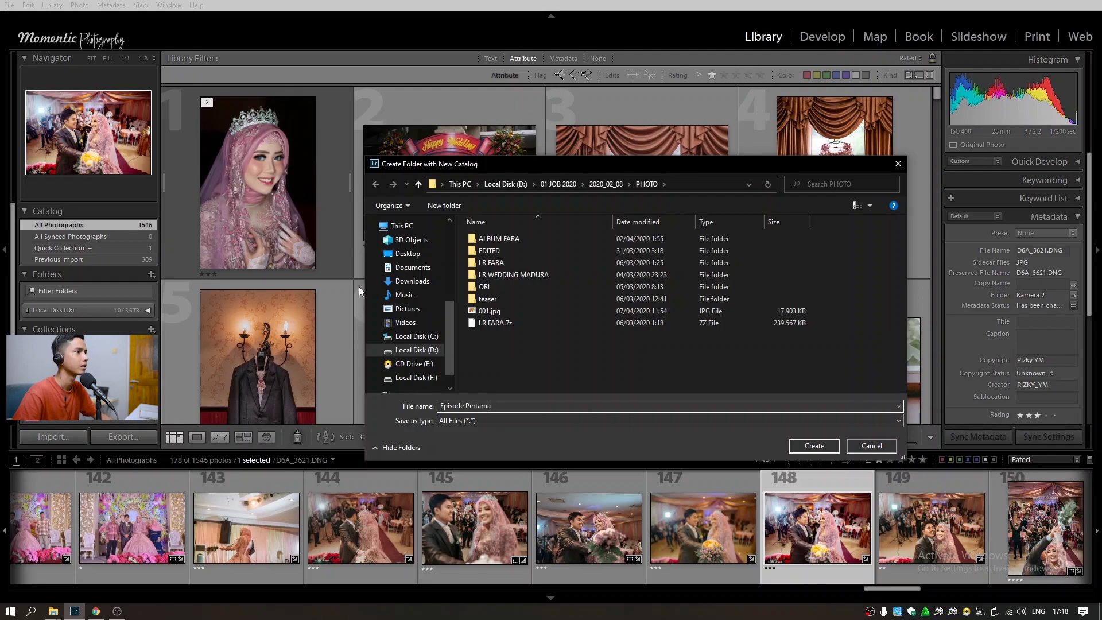
left_click(428, 350)
left_click(546, 290)
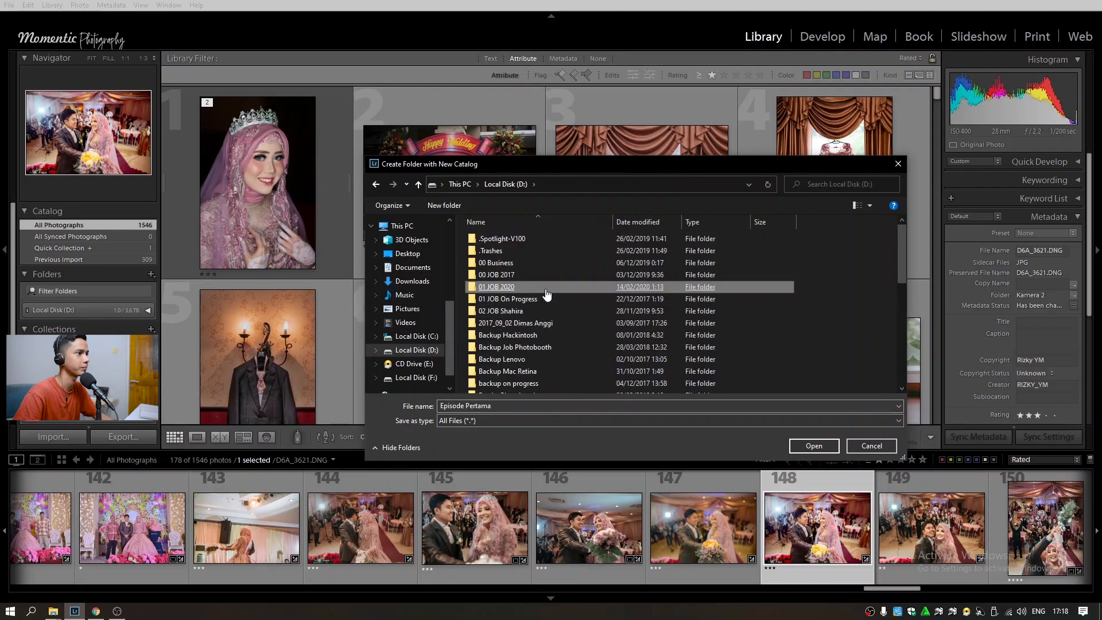
double_click(546, 299)
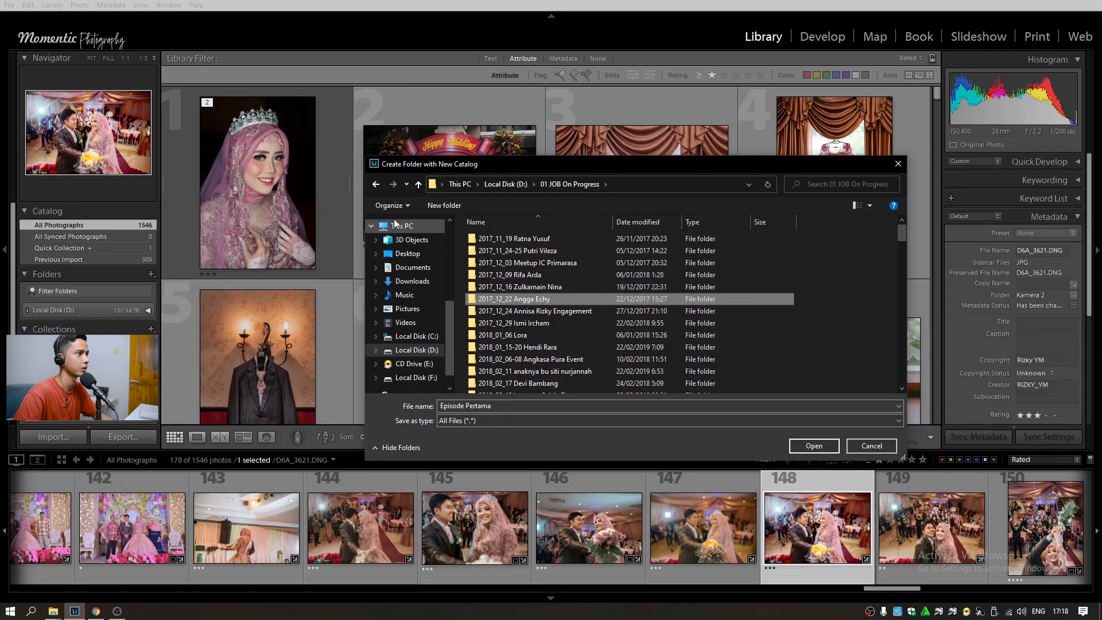
left_click(376, 184)
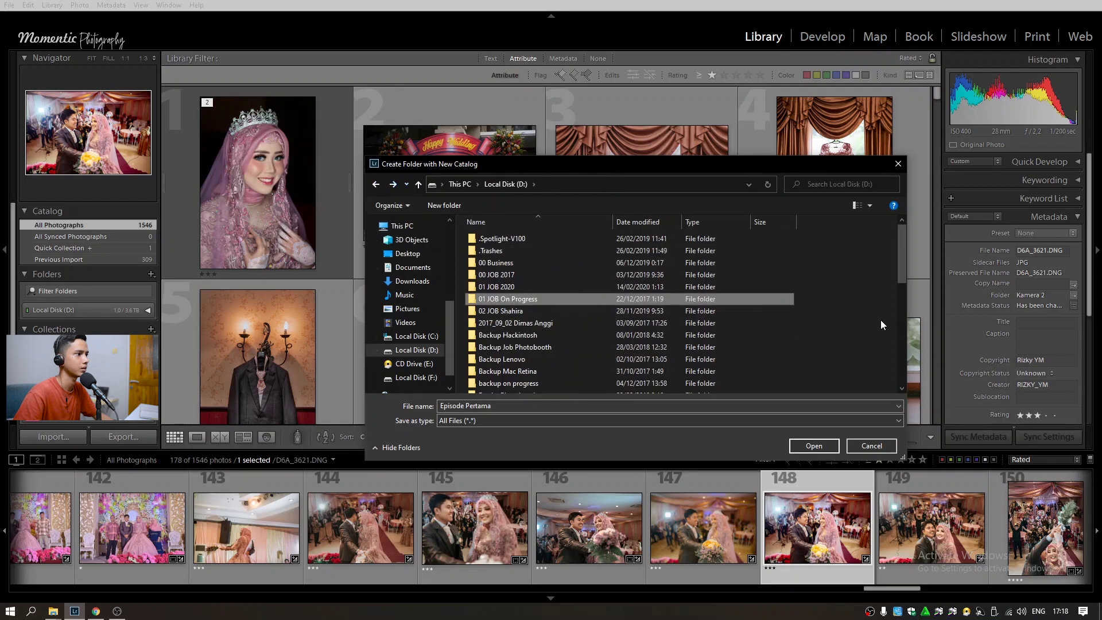
key("alt+Right")
key("alt+Left")
scroll(842, 357, "down", 8)
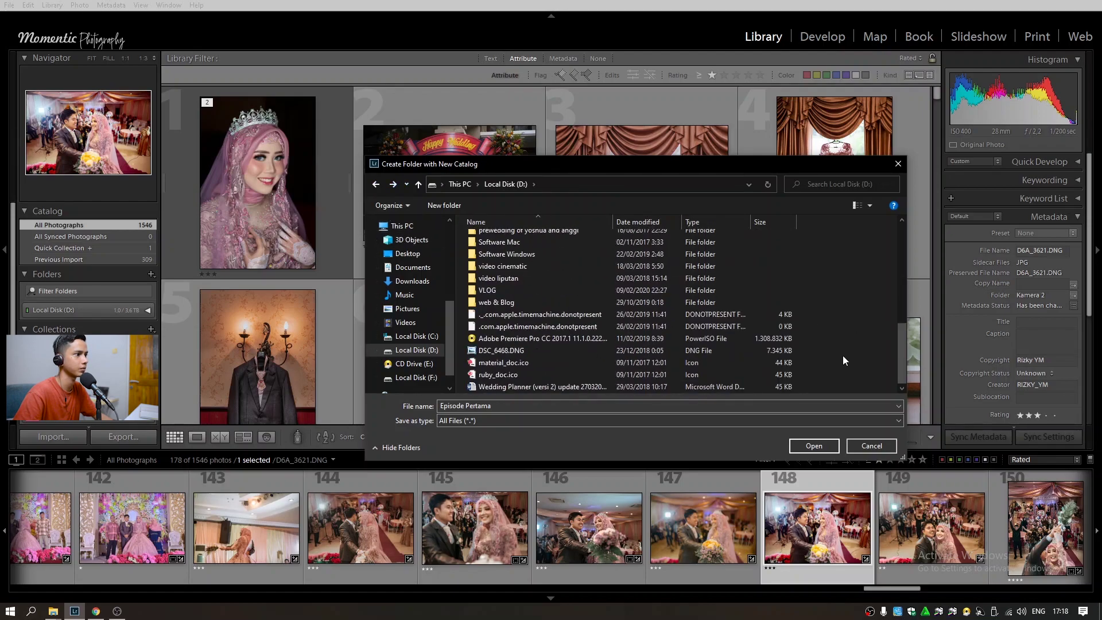
Choose the Desktop as the location for the new catalog and create it
left_click(416, 253)
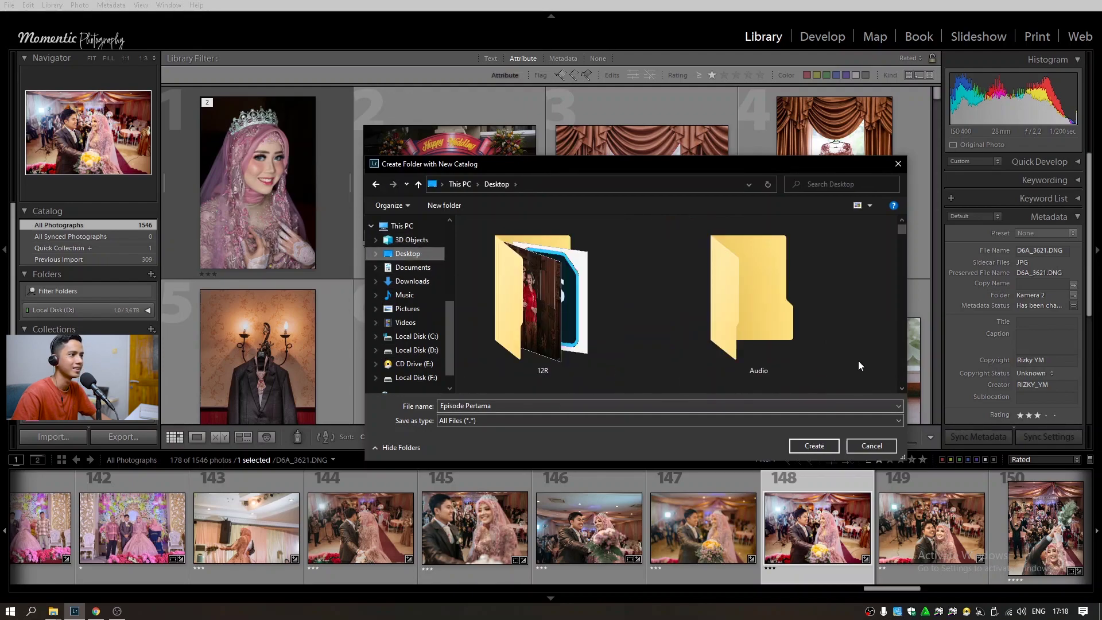
left_click(556, 405)
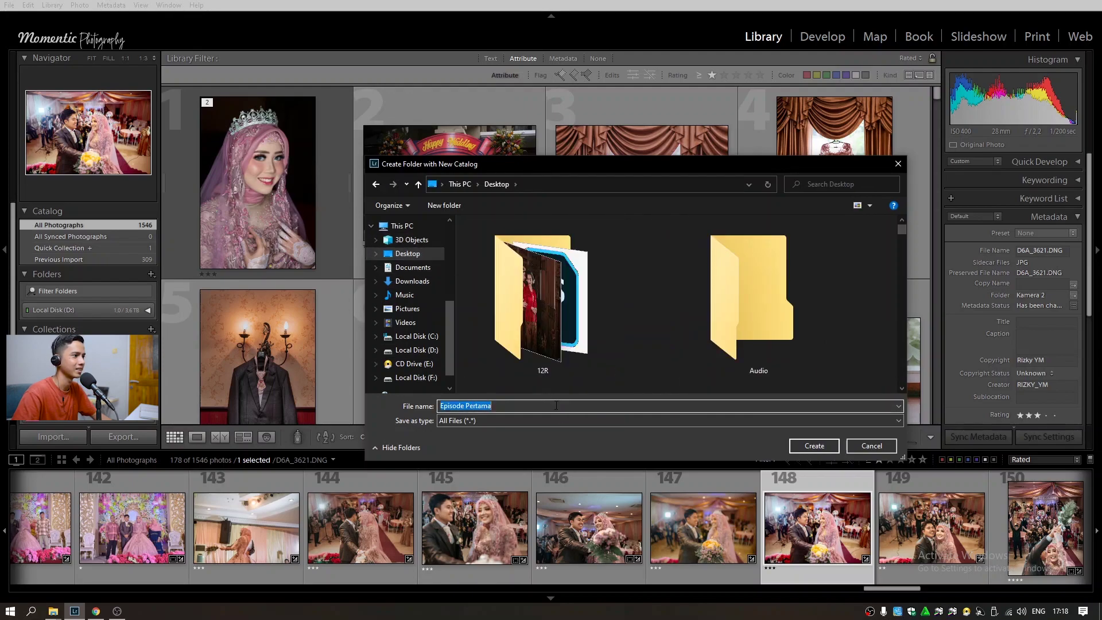
left_click(818, 447)
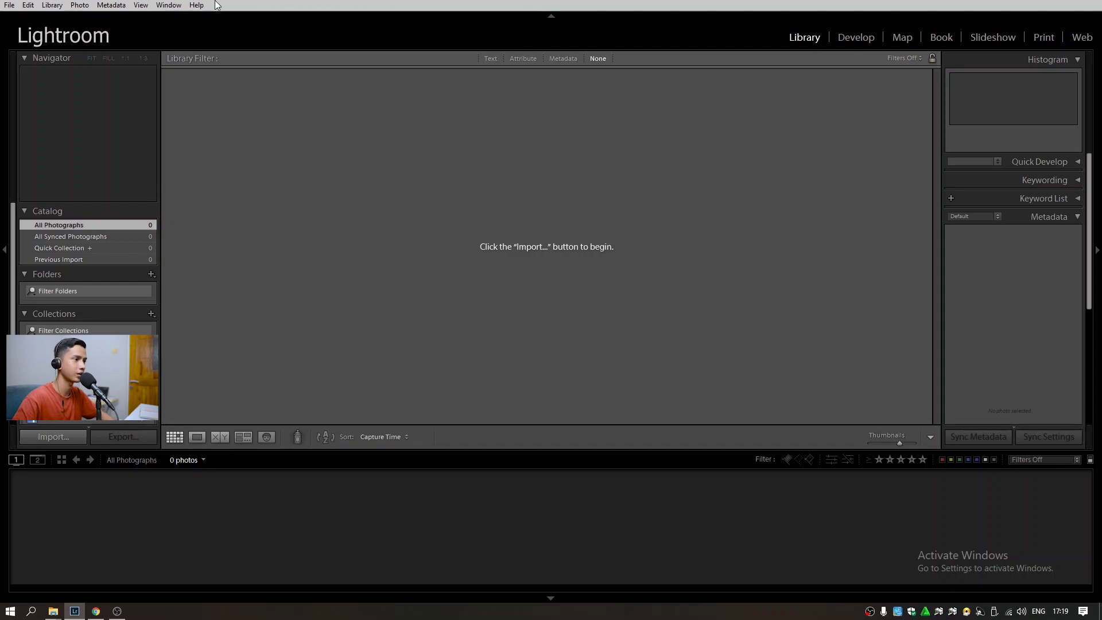
left_click(54, 612)
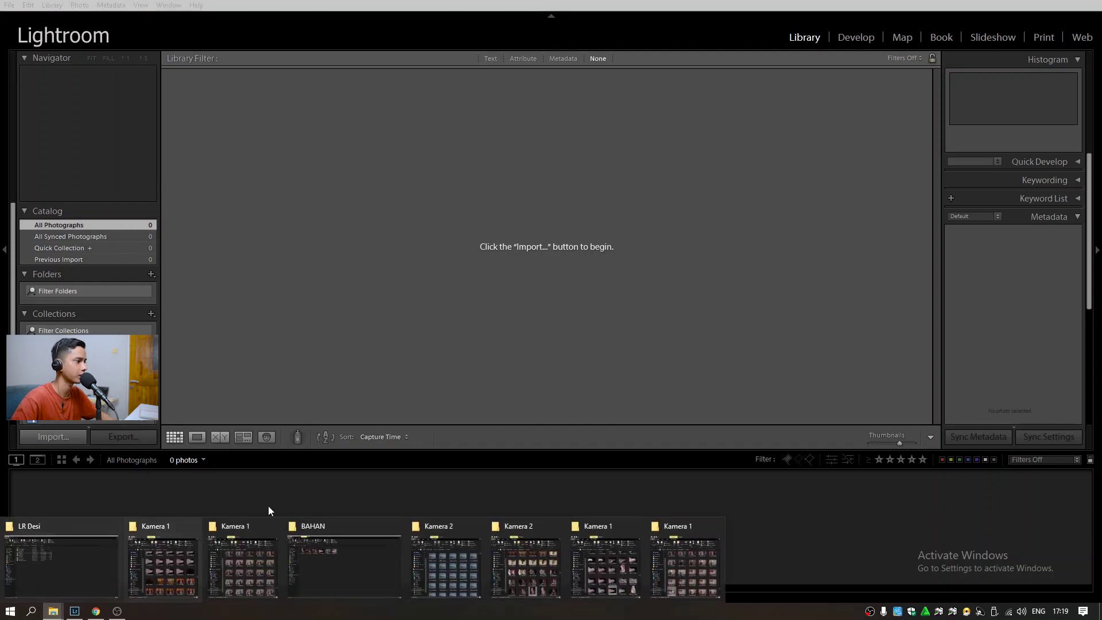
left_click(348, 548)
left_click_drag(667, 272, 115, 109)
left_click(511, 298)
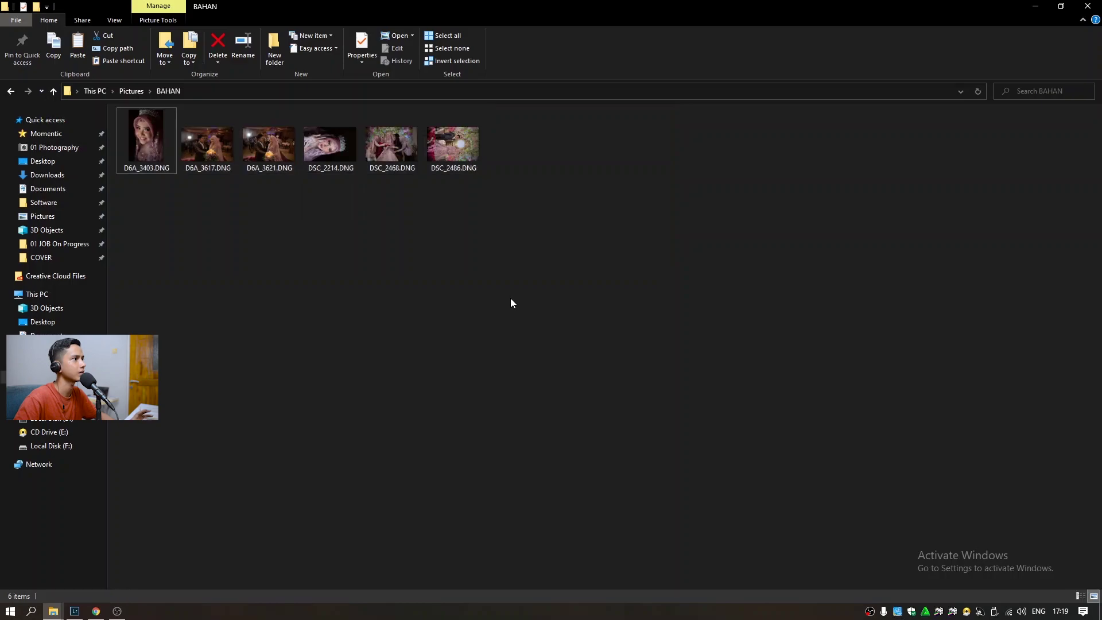
left_click(75, 611)
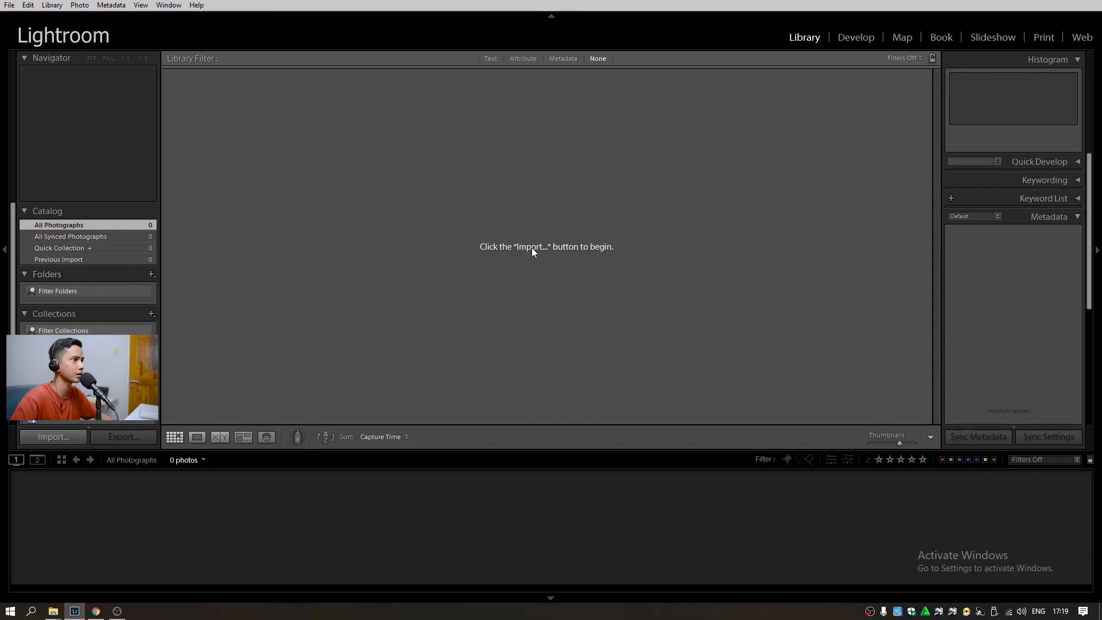
left_click(61, 436)
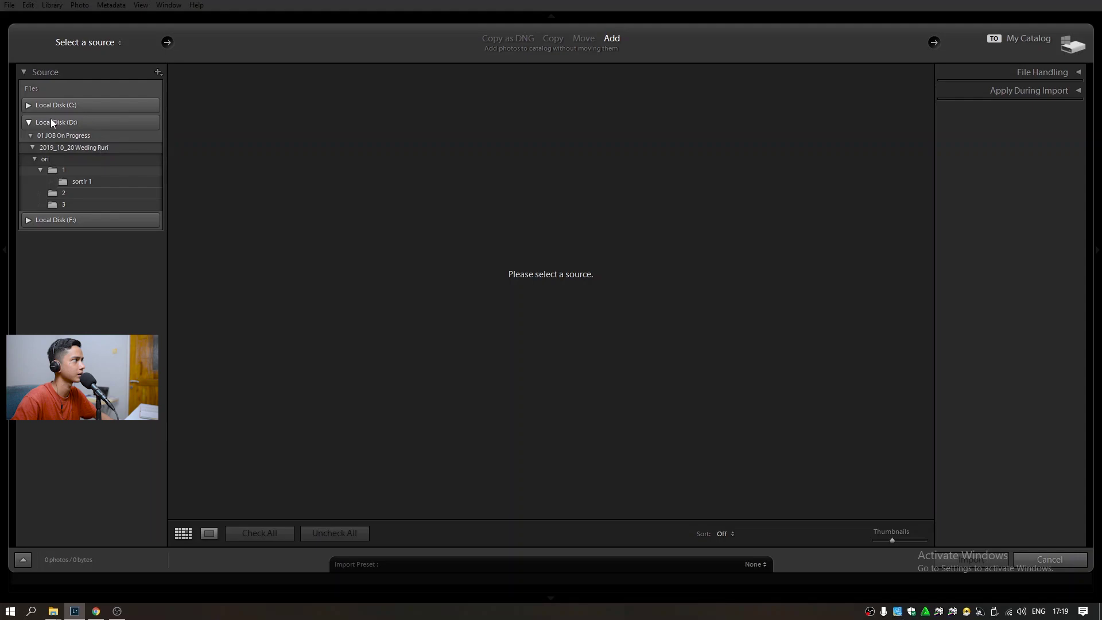
left_click(1059, 557)
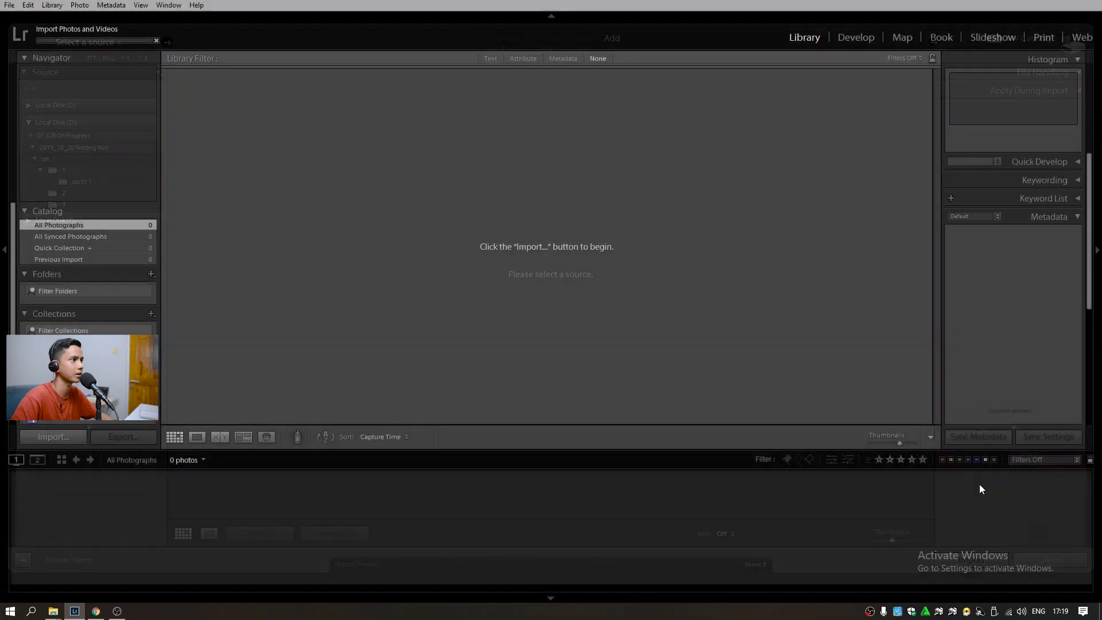
Bring all six DNG photos from File Explorer's BAHAN folder into Lightroom and import them into the new catalog with the Add method
mouse_move(53, 611)
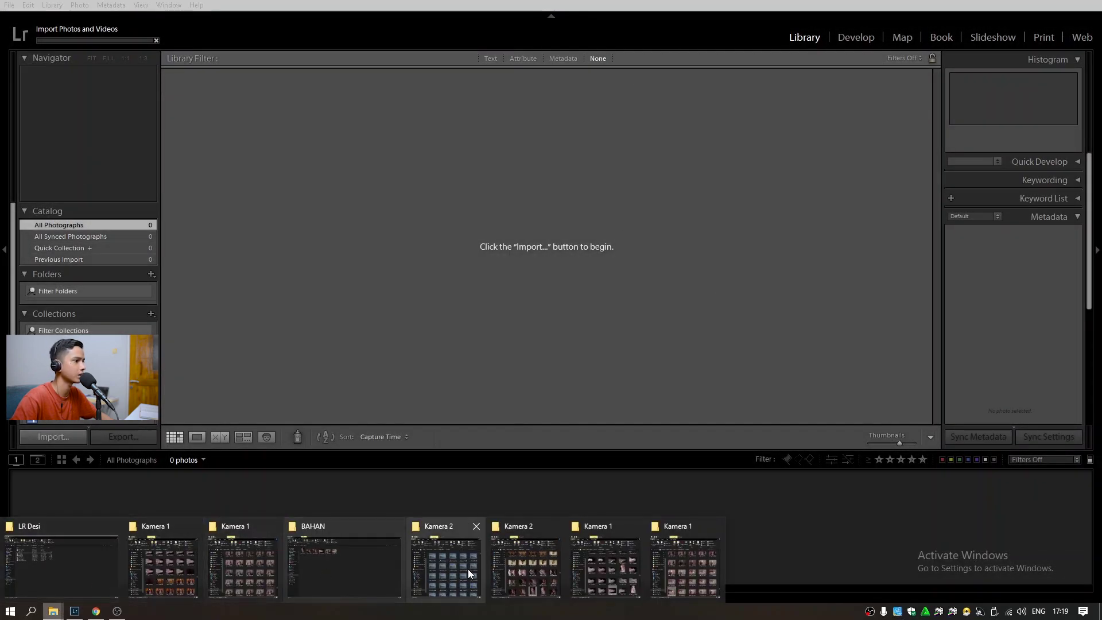
left_click(344, 566)
left_click_drag(625, 194, 112, 105)
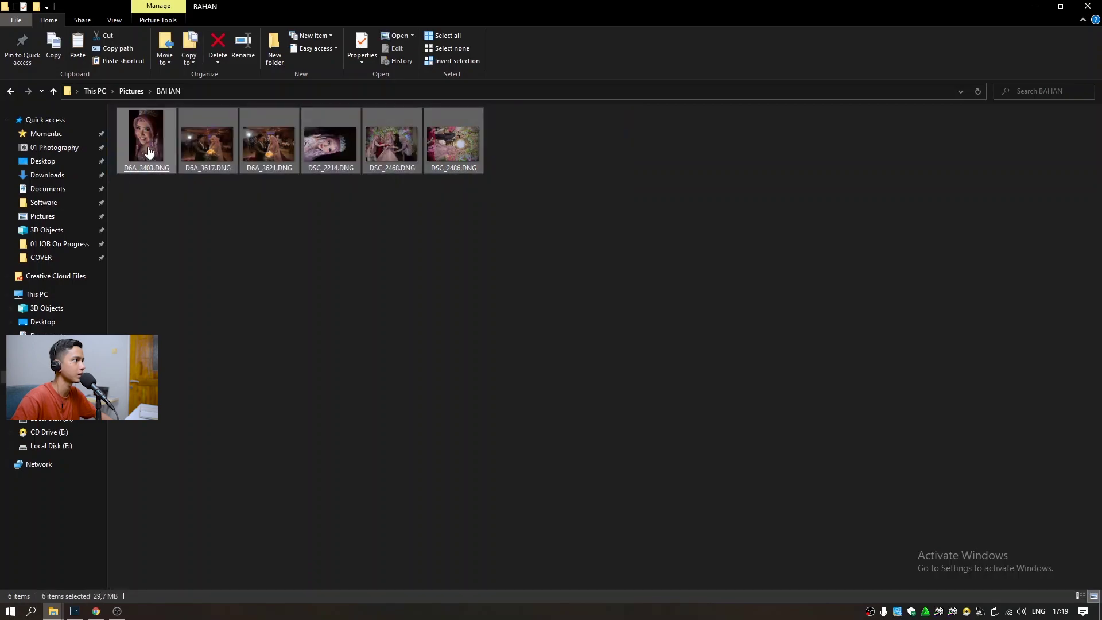
left_click_drag(148, 152, 612, 259)
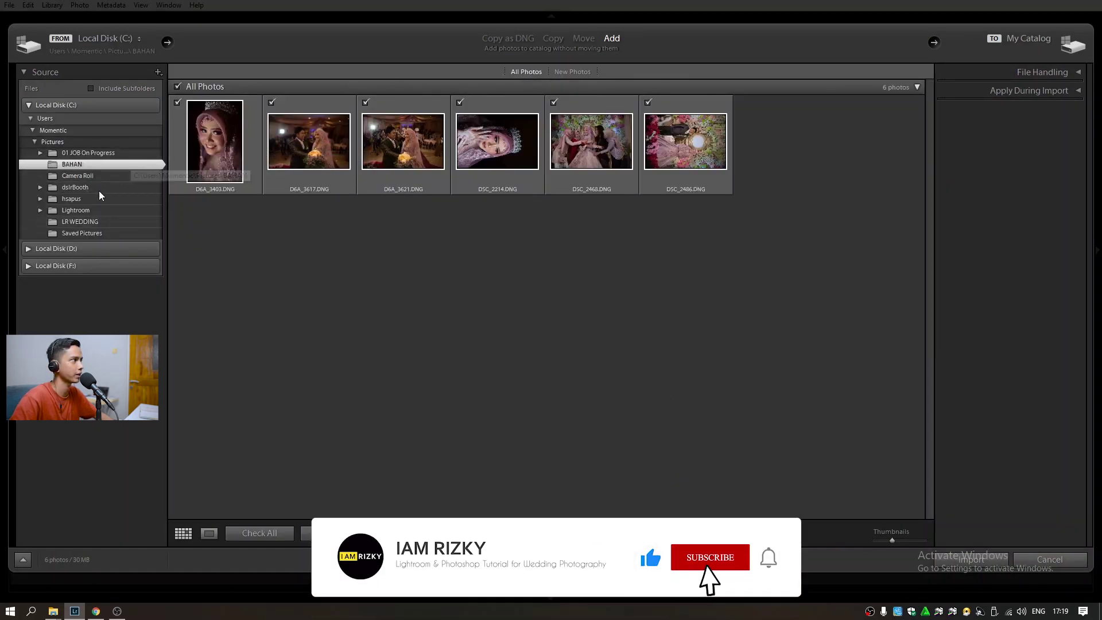
left_click(975, 562)
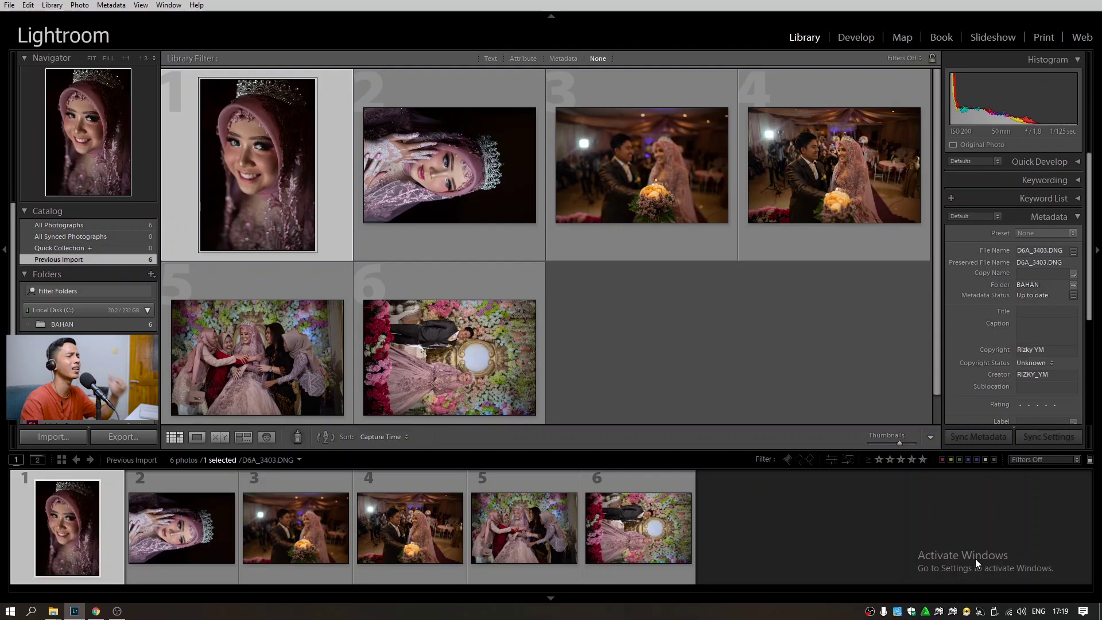
Rotate the second photo, the sideways bride portrait, 90 degrees counterclockwise in the Develop module
left_click(204, 535)
left_click(51, 524)
left_click(208, 539)
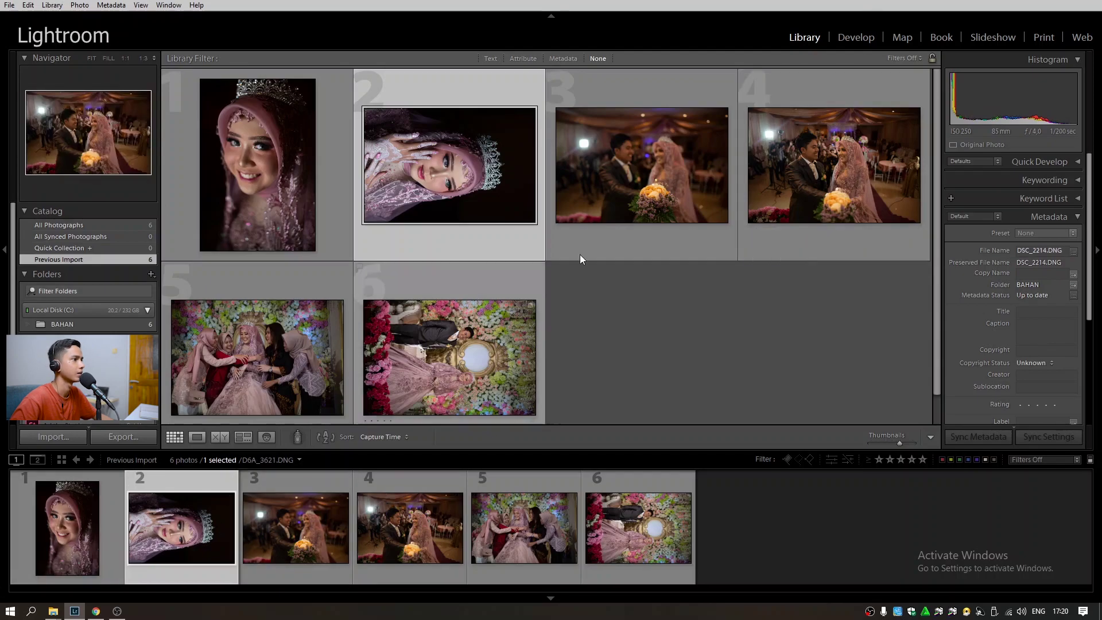
left_click(861, 38)
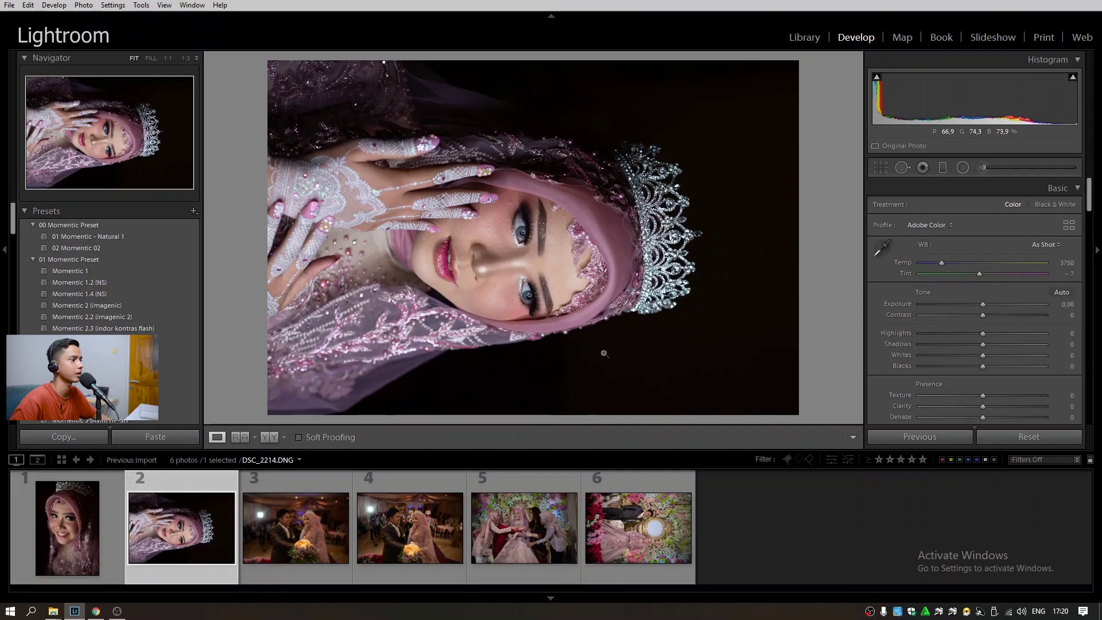
right_click(182, 532)
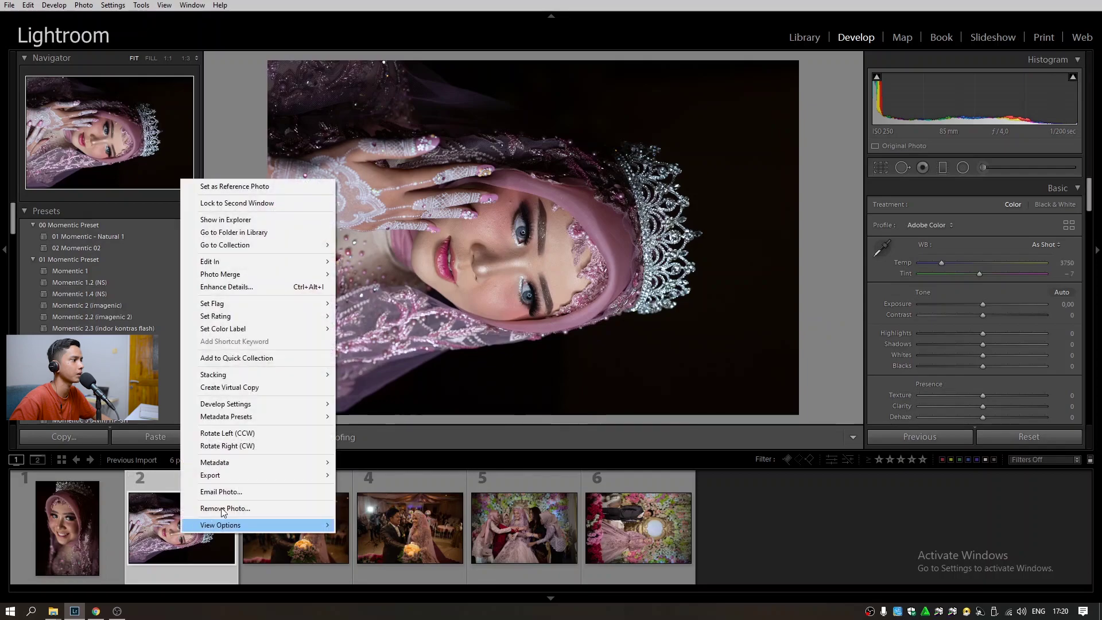
left_click(304, 437)
View the first and second bride portraits in turn in the Develop module
left_click(68, 538)
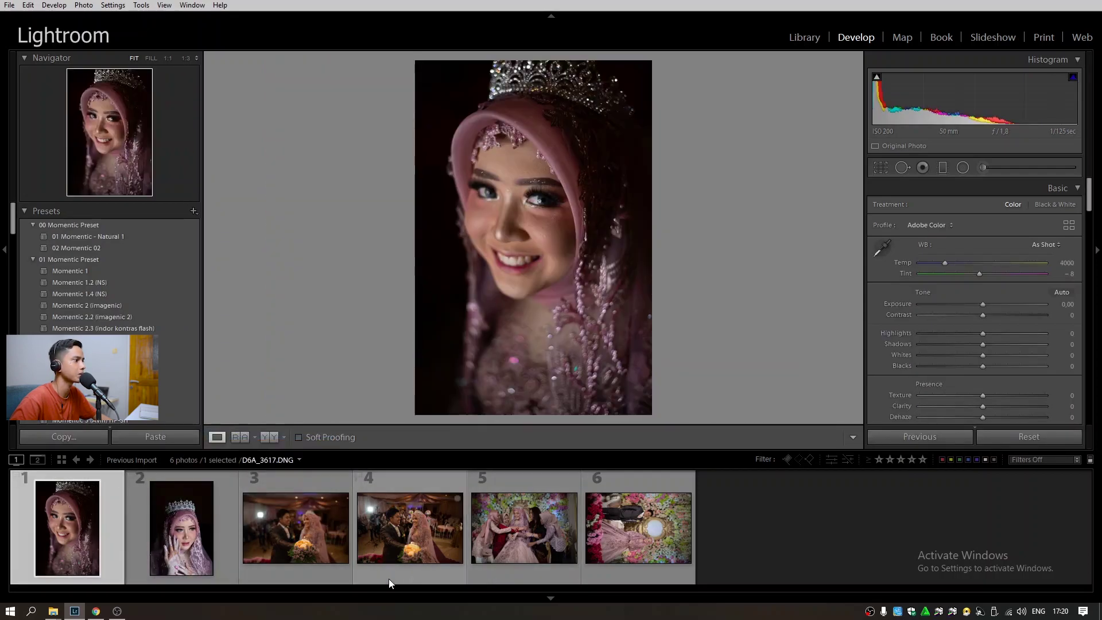
left_click(792, 525)
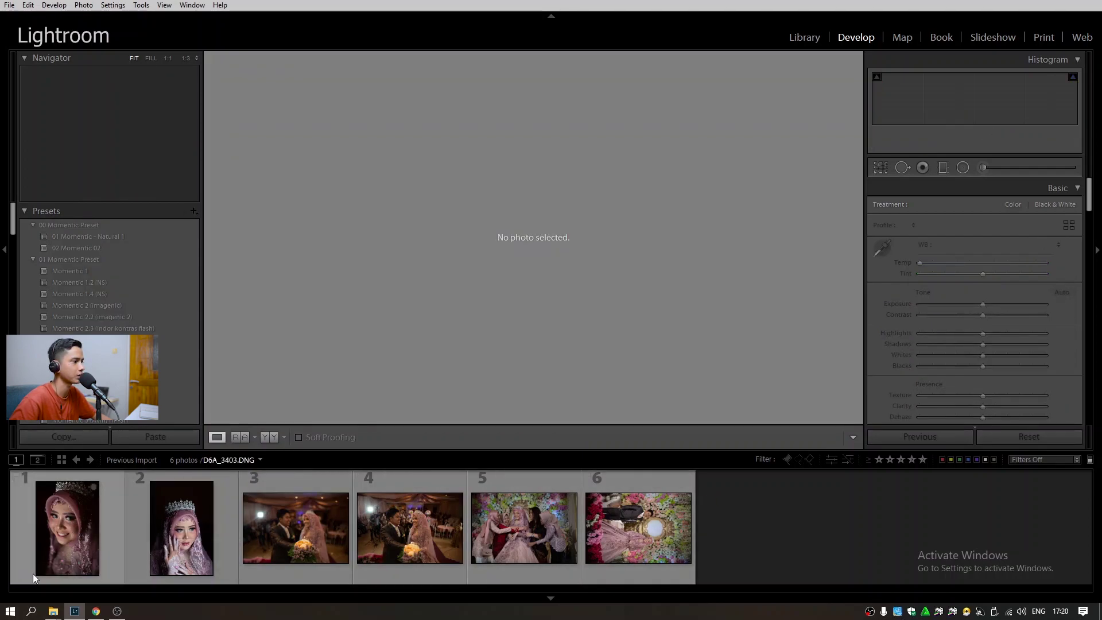
left_click(146, 537)
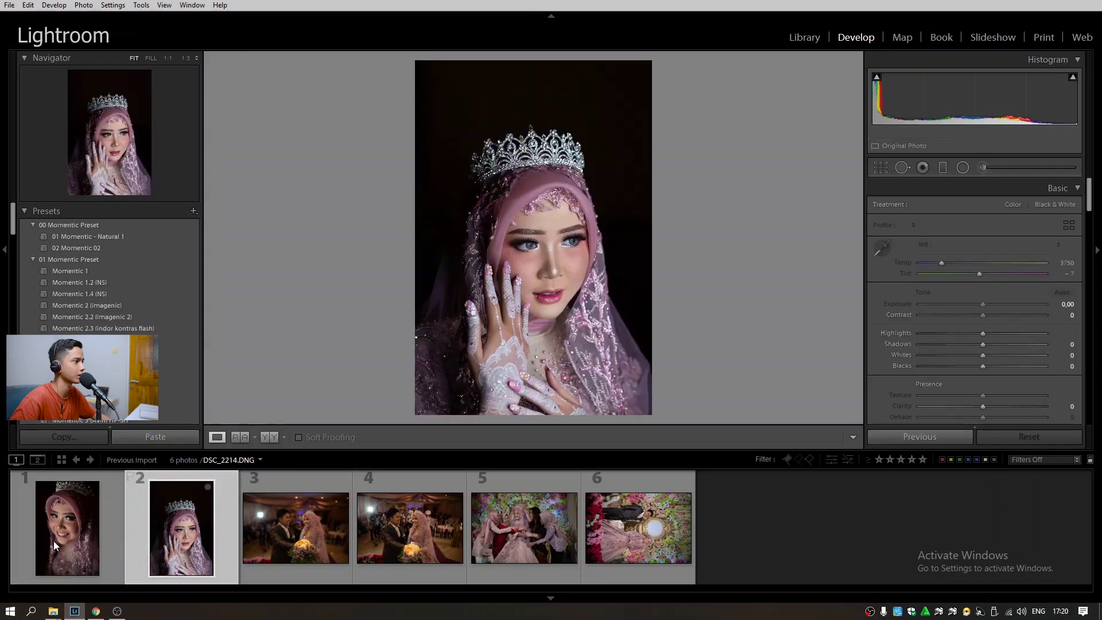
left_click(57, 538)
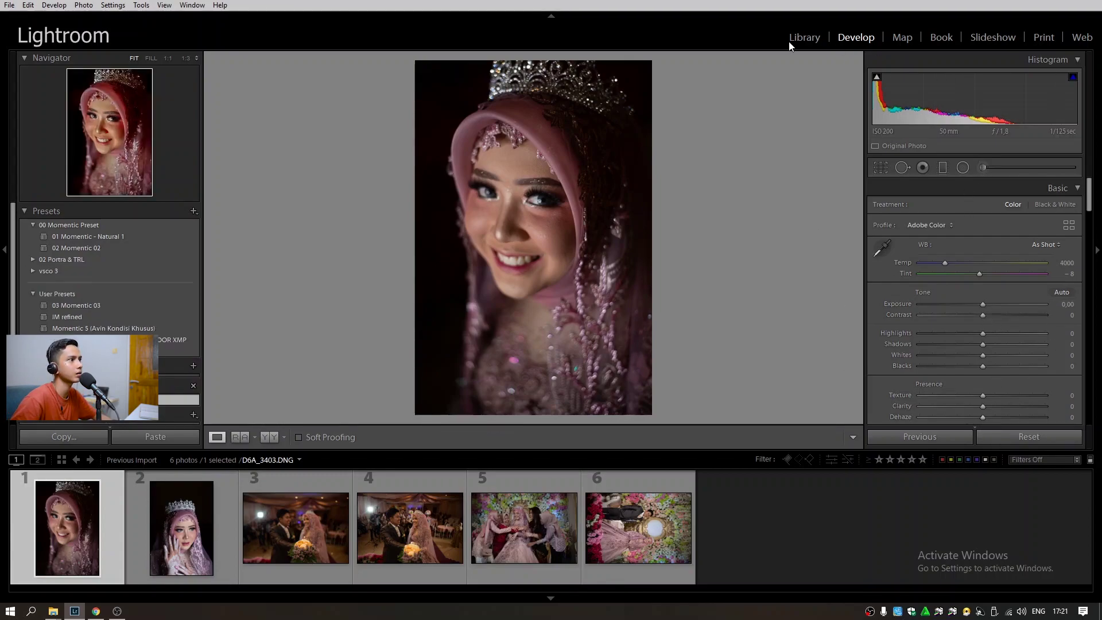
Review the imported photos one by one in the Library's Loupe view and open the sixth photo in the Develop module
left_click(801, 38)
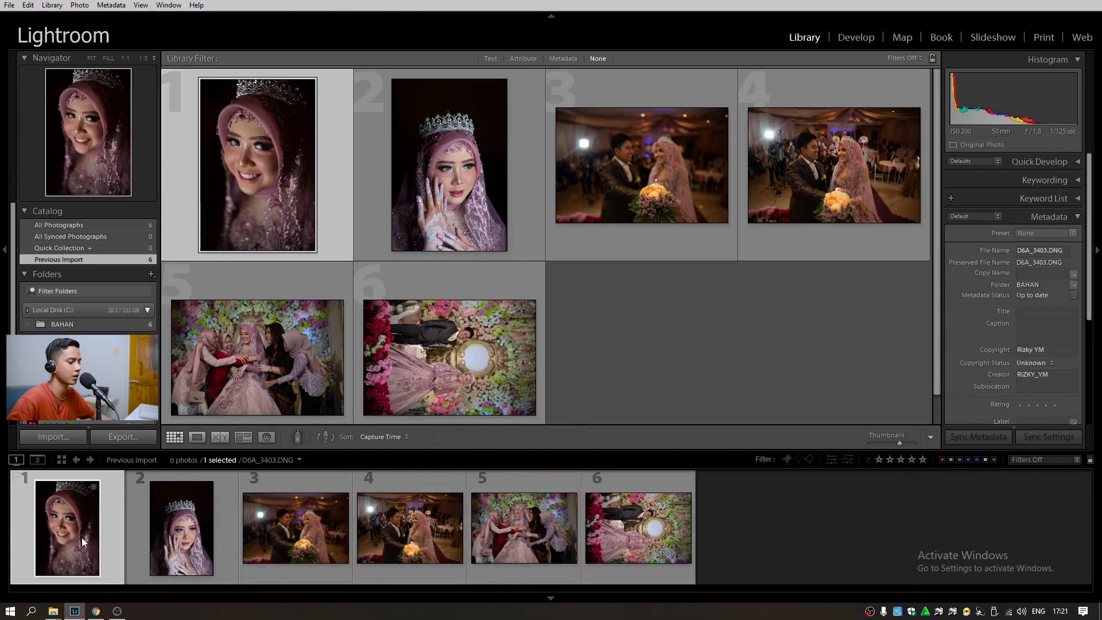
key("Right")
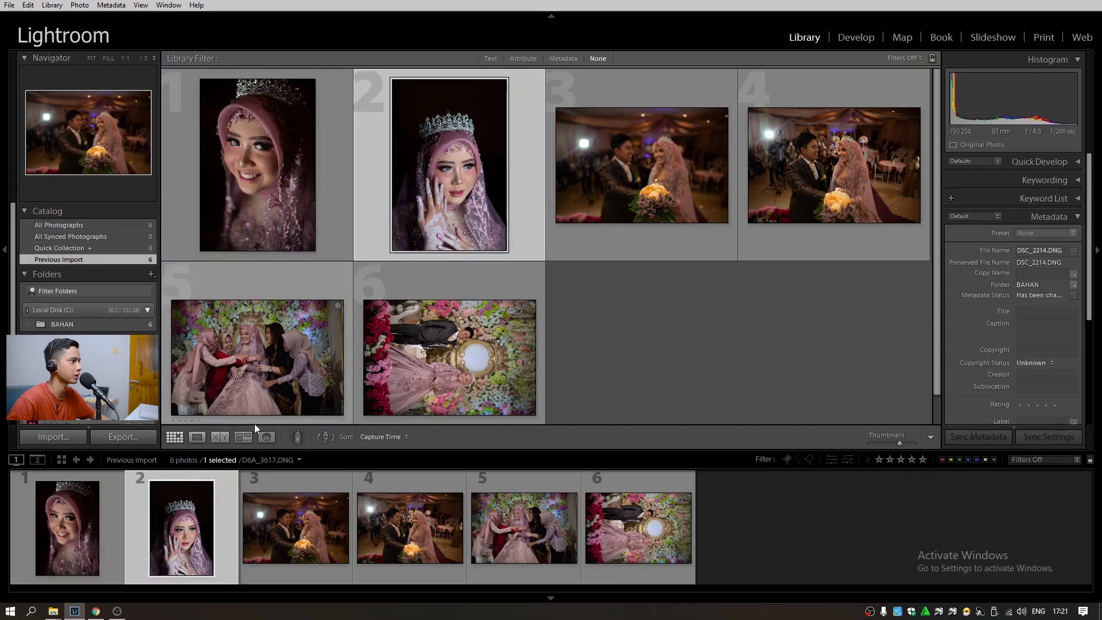
left_click(199, 437)
key("Left")
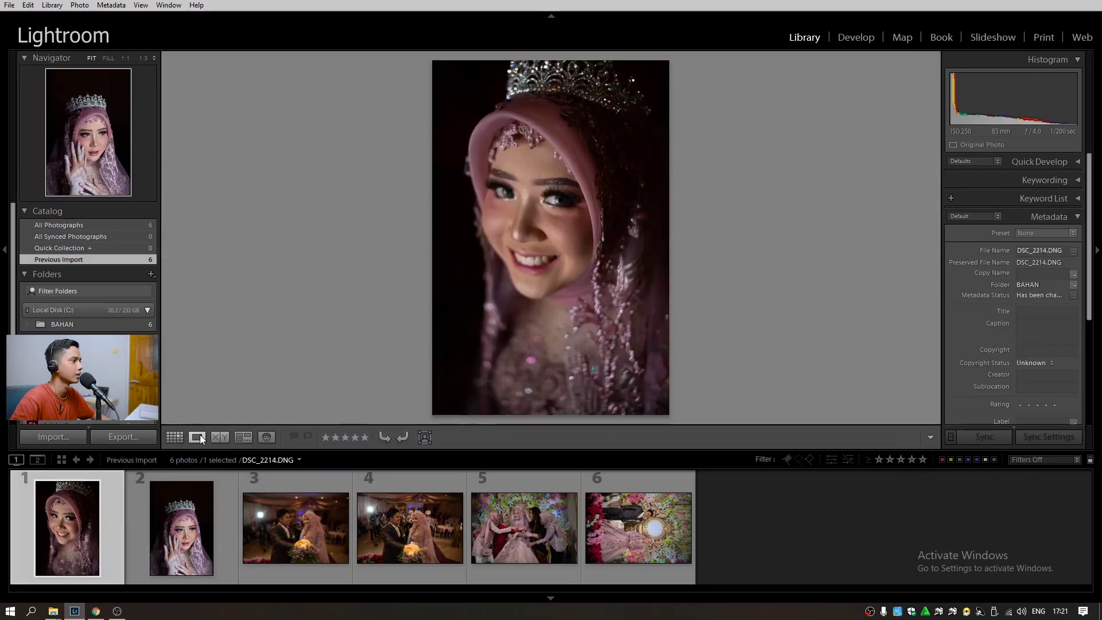
key("Right")
key("Right")
key("Right")
key("Right")
key("Right")
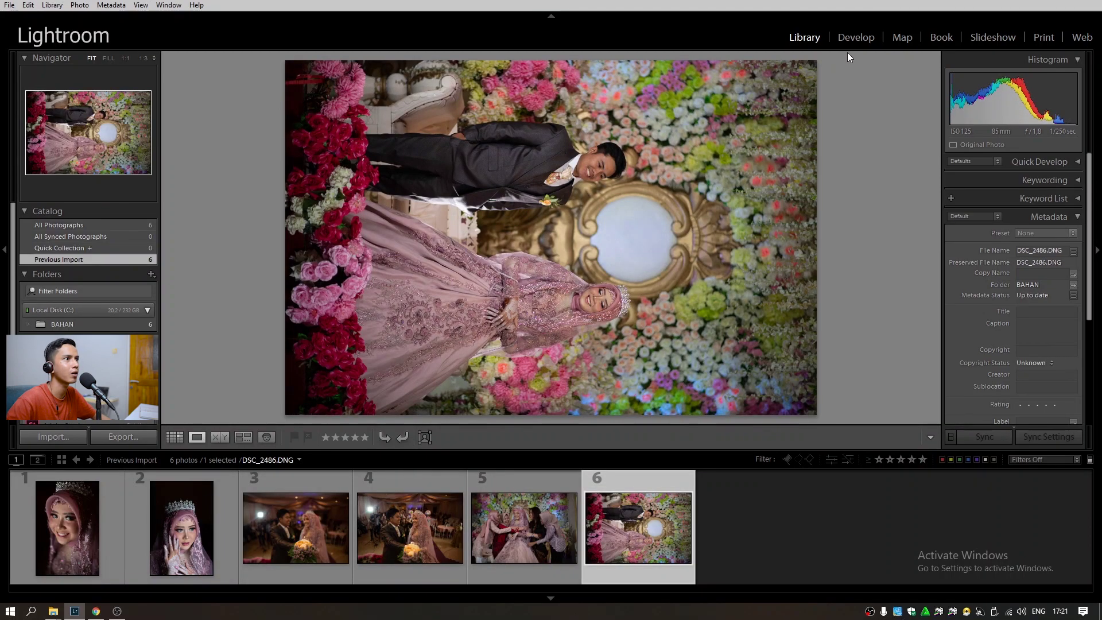
left_click(844, 55)
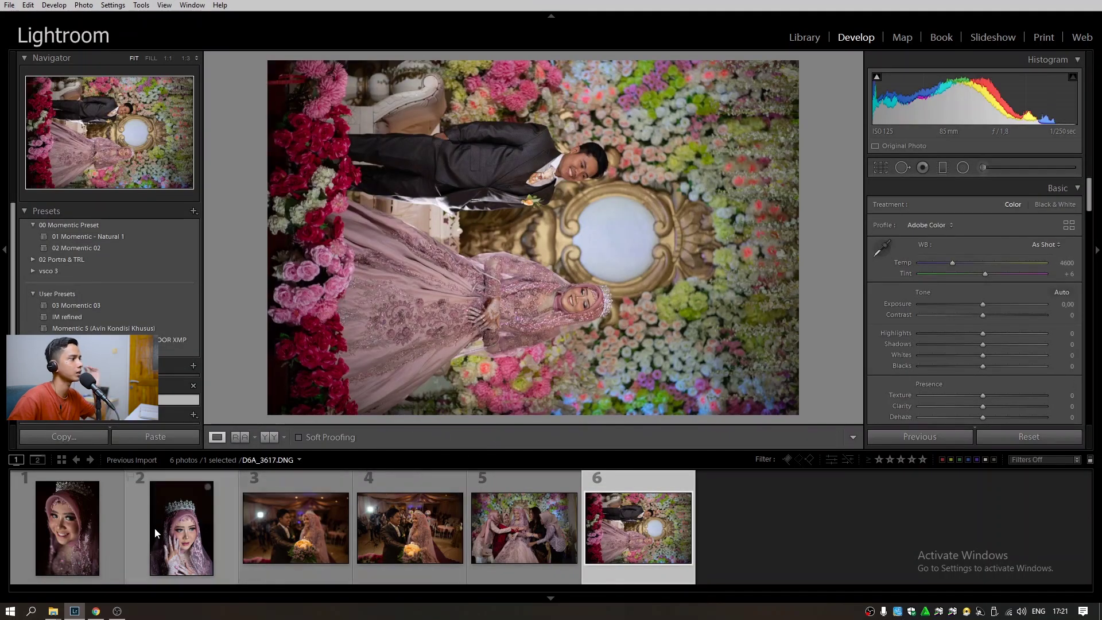
Compare the first two bride portraits and apply the 01 Momentic - Natural 1 preset to the first one
left_click(48, 527)
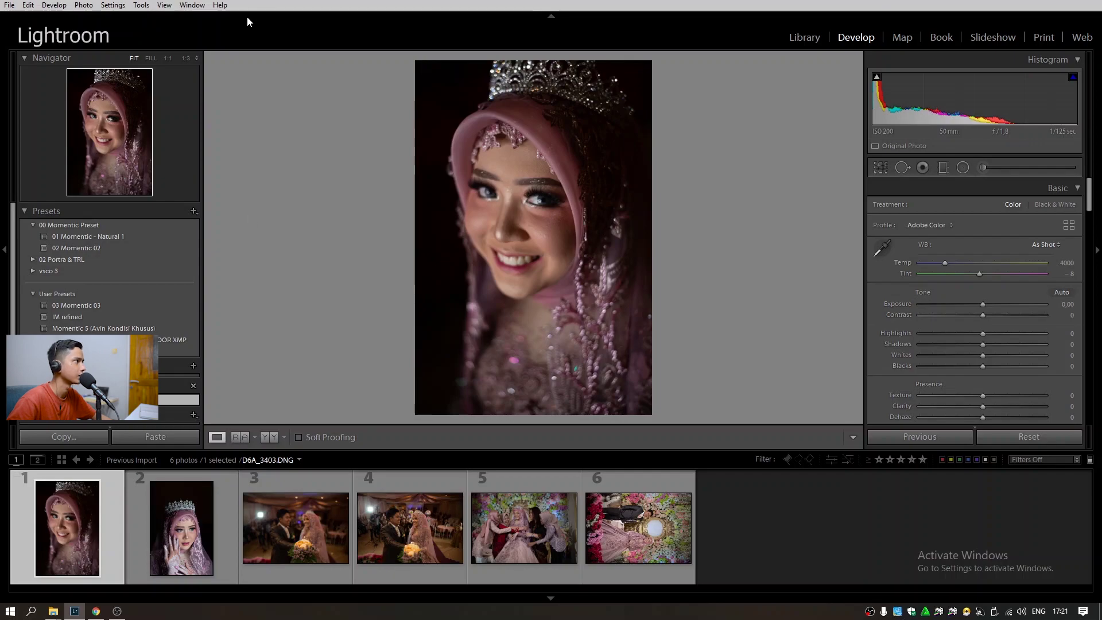
left_click(538, 196)
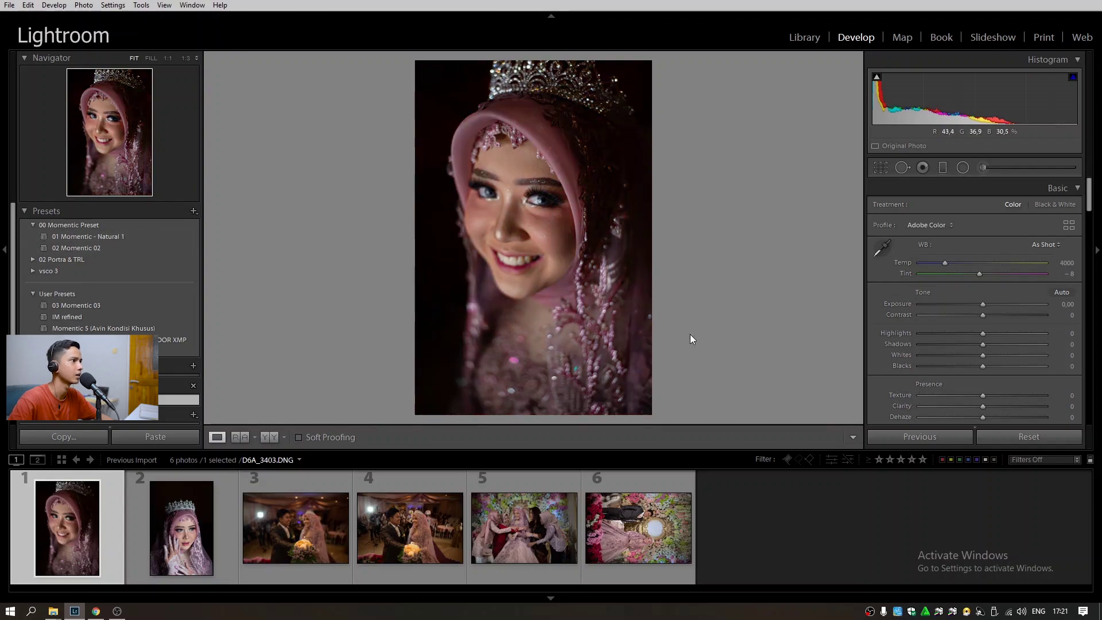
left_click(179, 556)
left_click(78, 555)
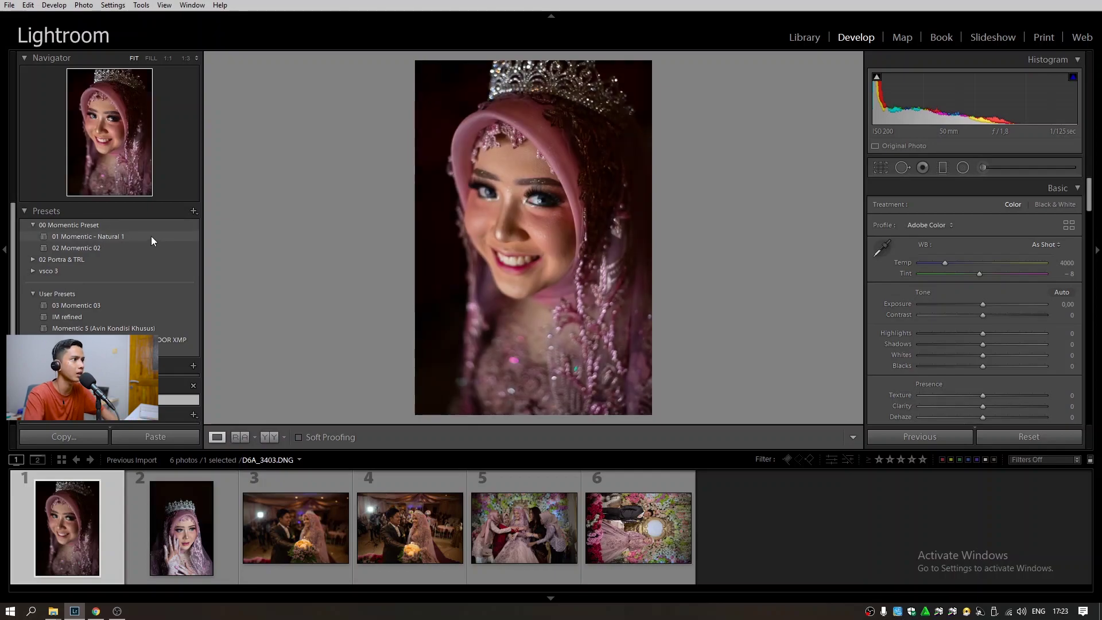
left_click(111, 240)
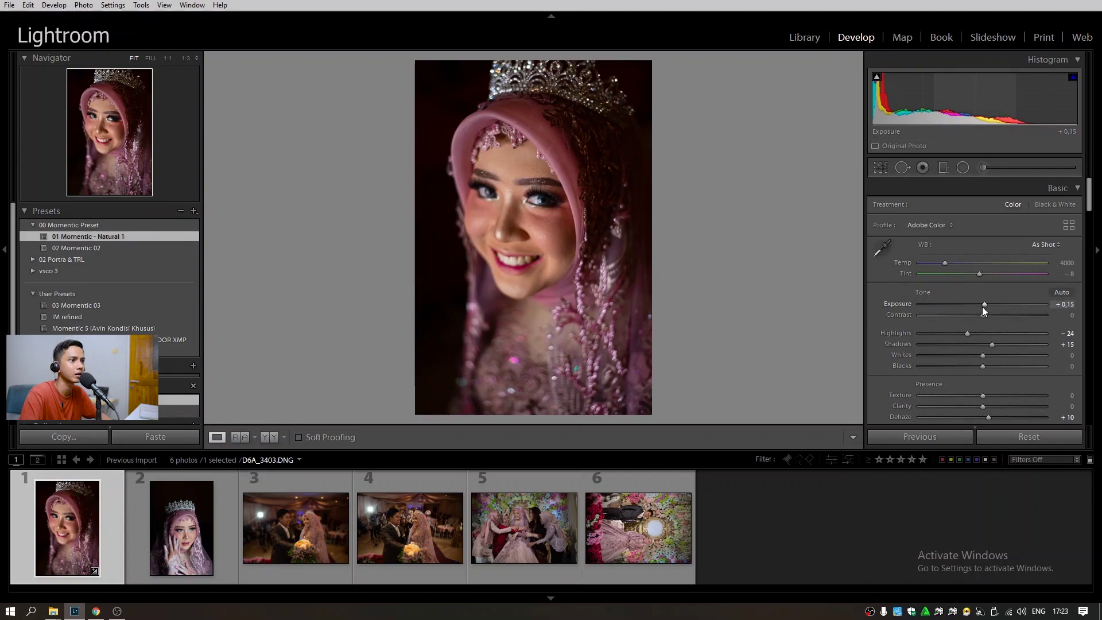
Set the portrait's Exposure to +0.98, Contrast to -18 and Highlights to -63
left_click_drag(984, 305, 989, 309)
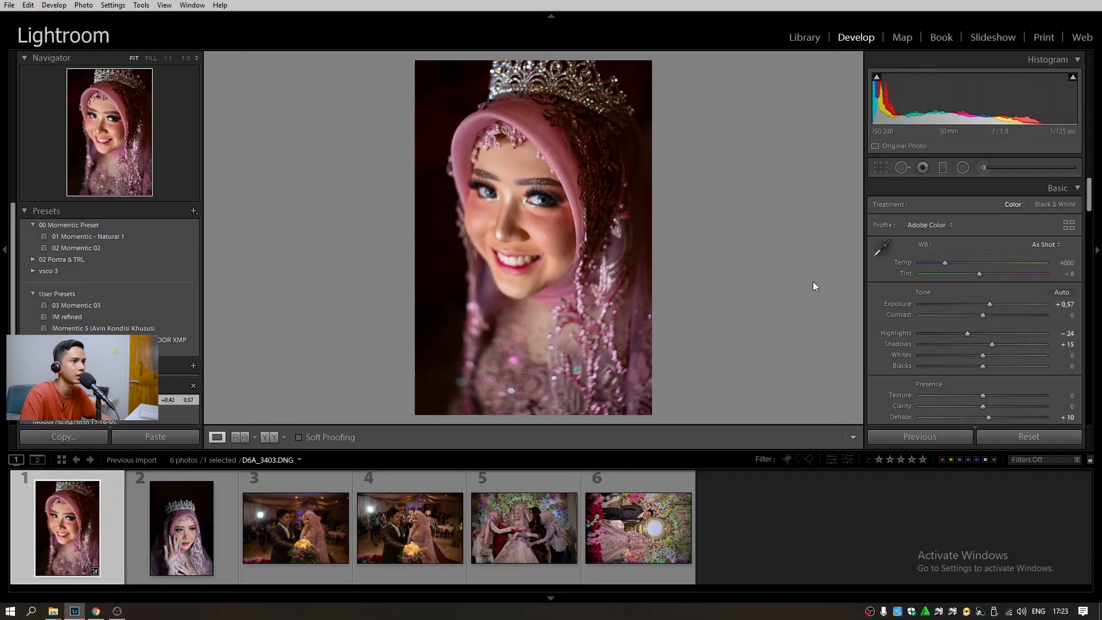
left_click(942, 332)
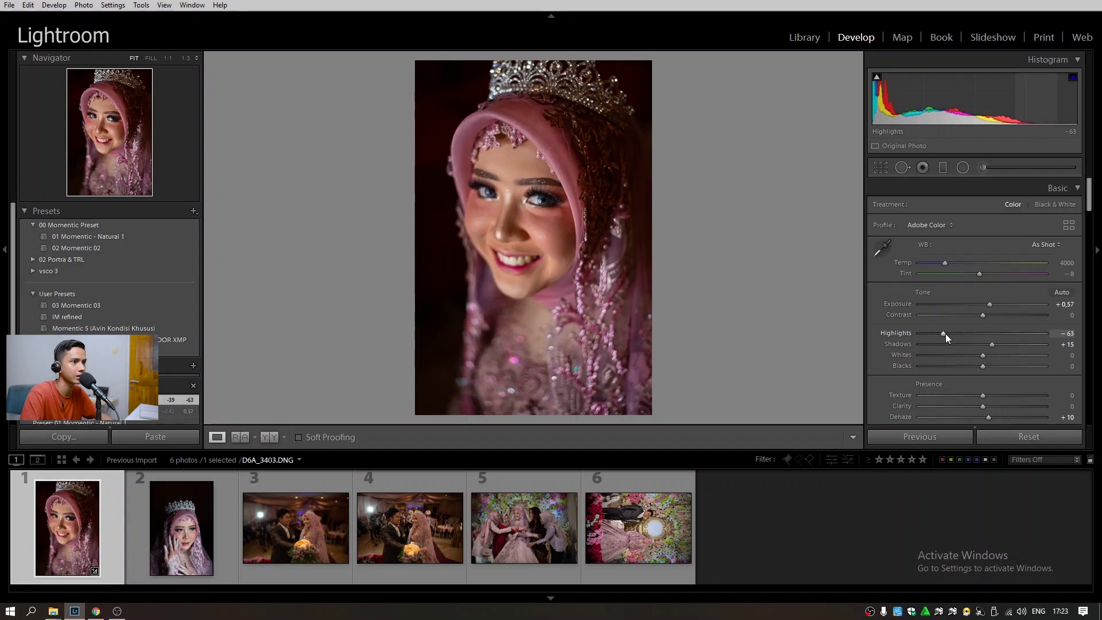
left_click_drag(959, 315, 995, 309)
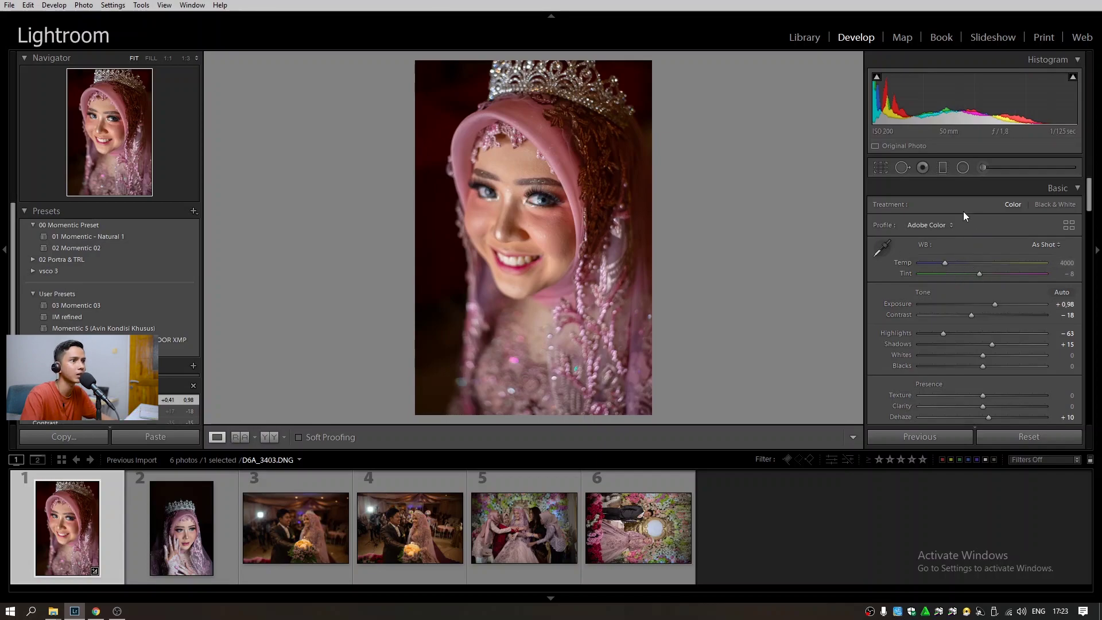
Try white balance temperatures of 3553, 4000 and 3700 on the portrait and settle on 3872
left_click(939, 262)
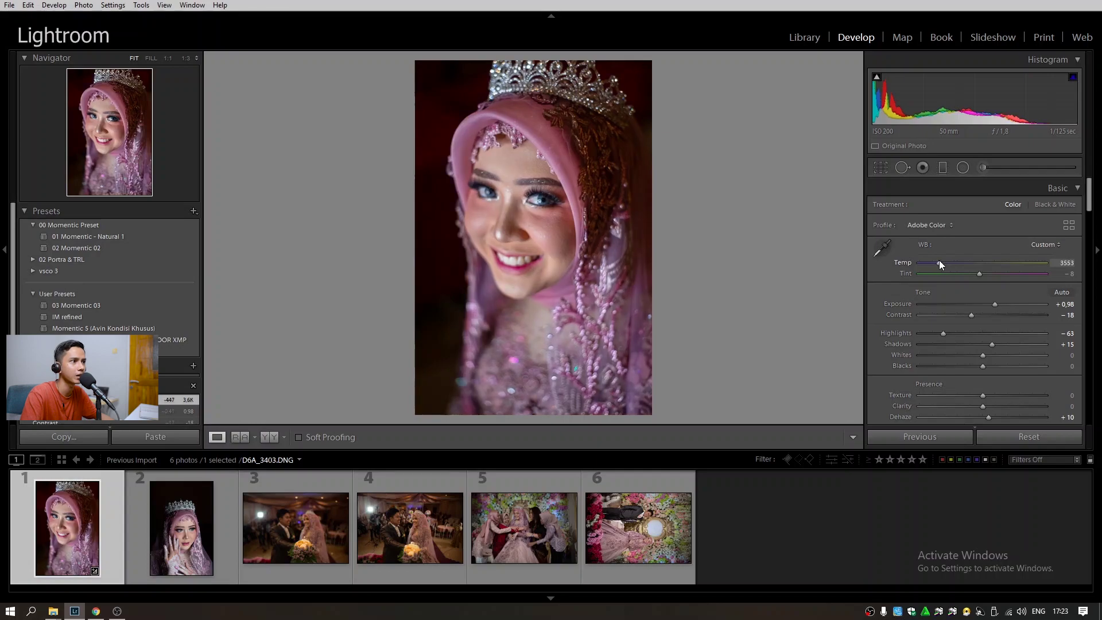
left_click(1065, 263)
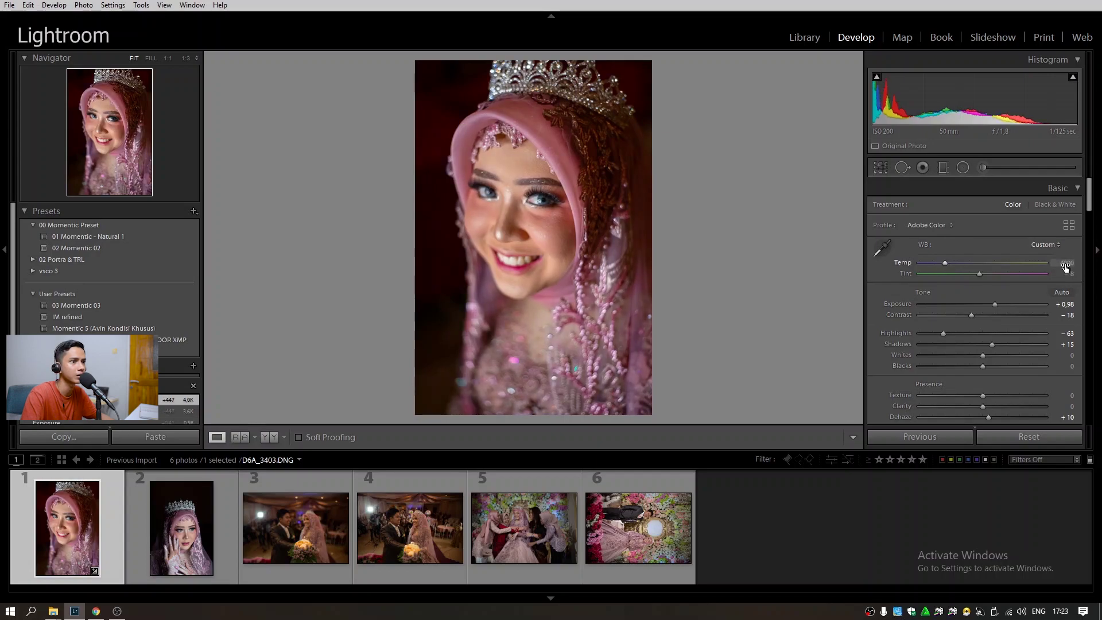
type("4000")
key("Return")
type("3700")
key("Return")
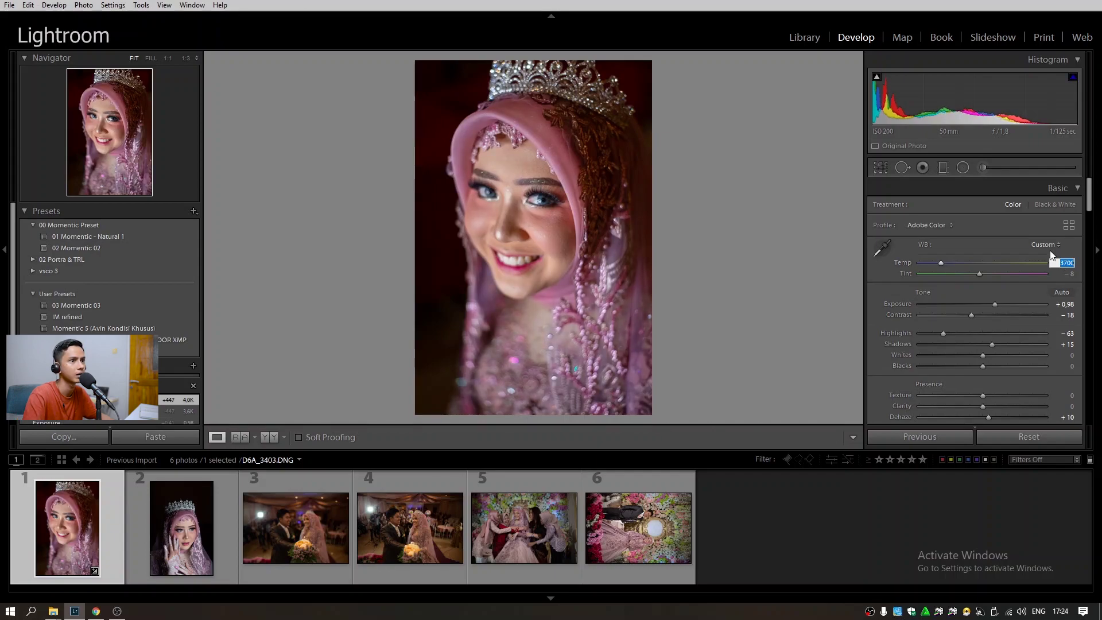
left_click(773, 273)
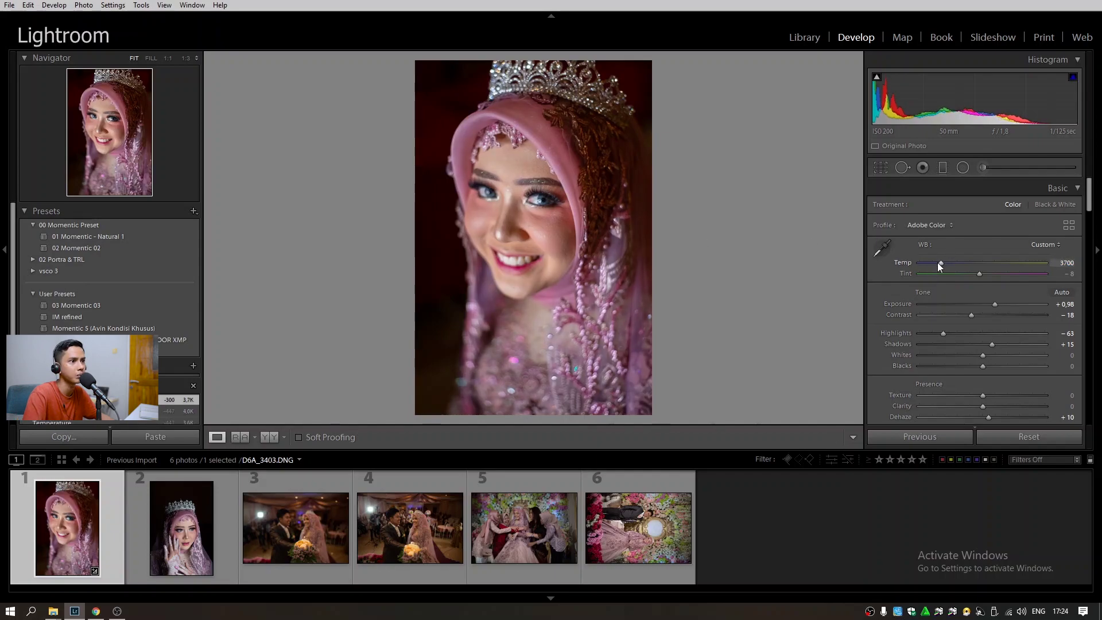
left_click_drag(937, 262, 942, 263)
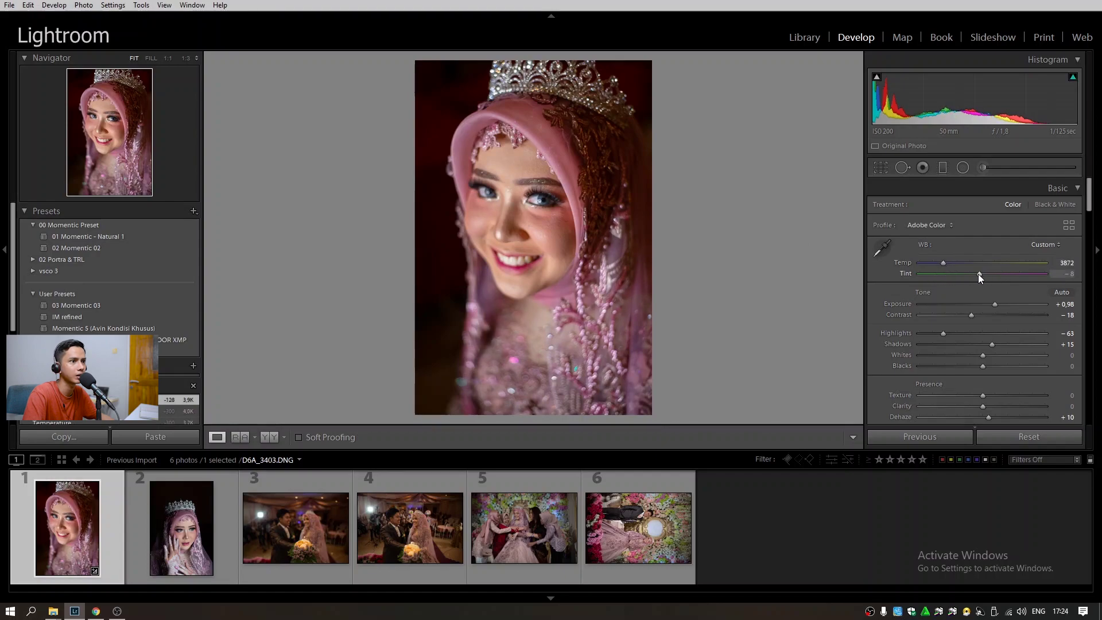
Try Tint values of +1 and -8 on the portrait and set the Tint to 0
left_click_drag(982, 274, 983, 275)
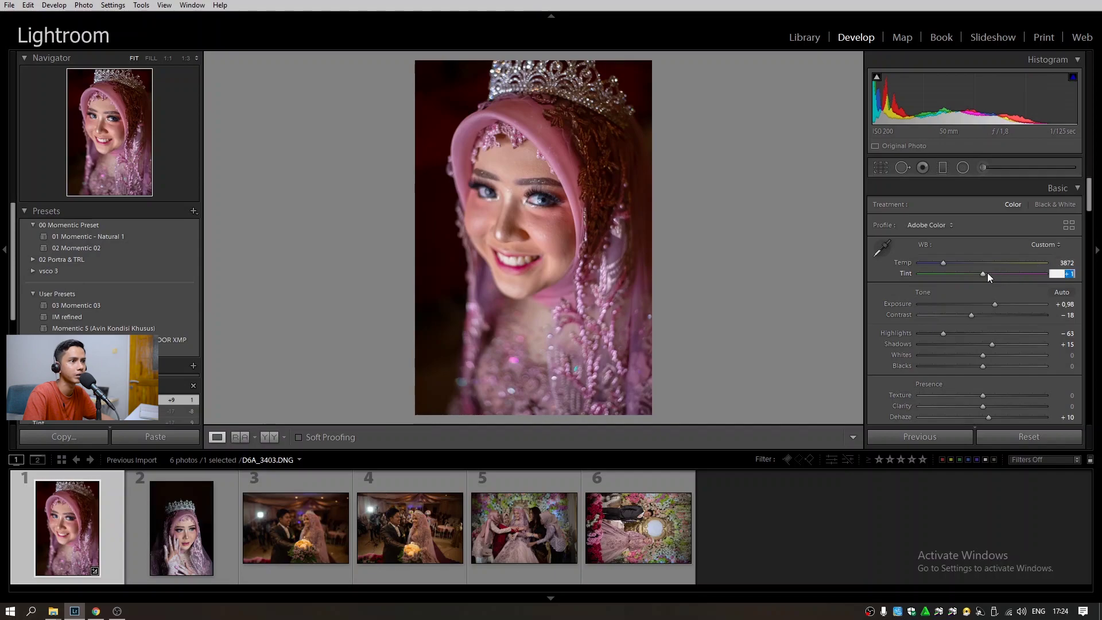
type("-8")
key("Return")
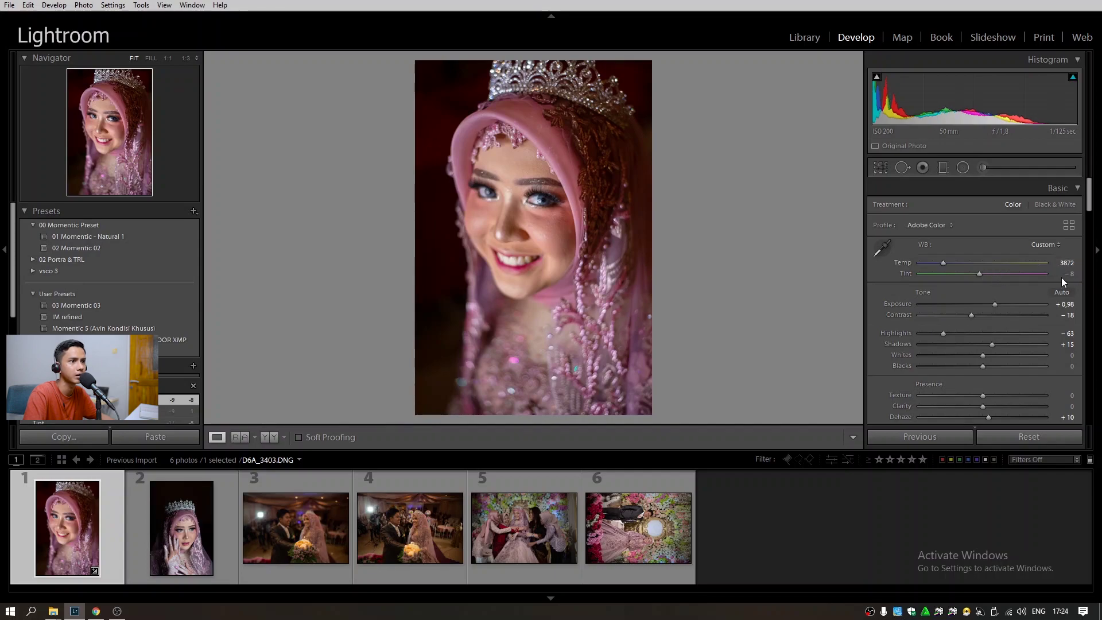
left_click(1069, 273)
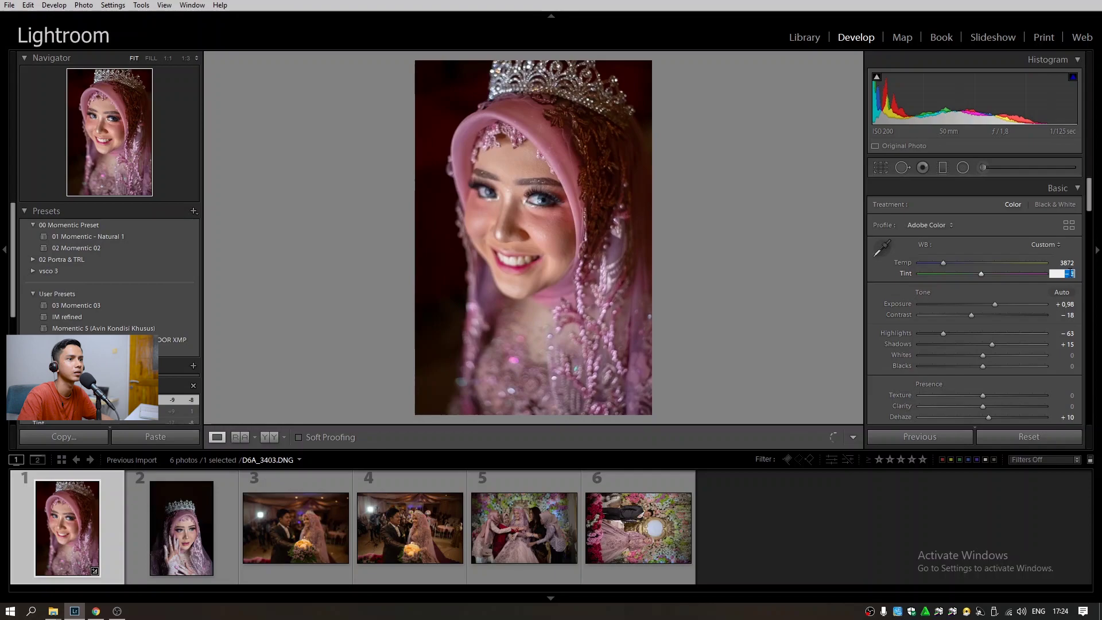
key("Up")
key("Up")
key("Return")
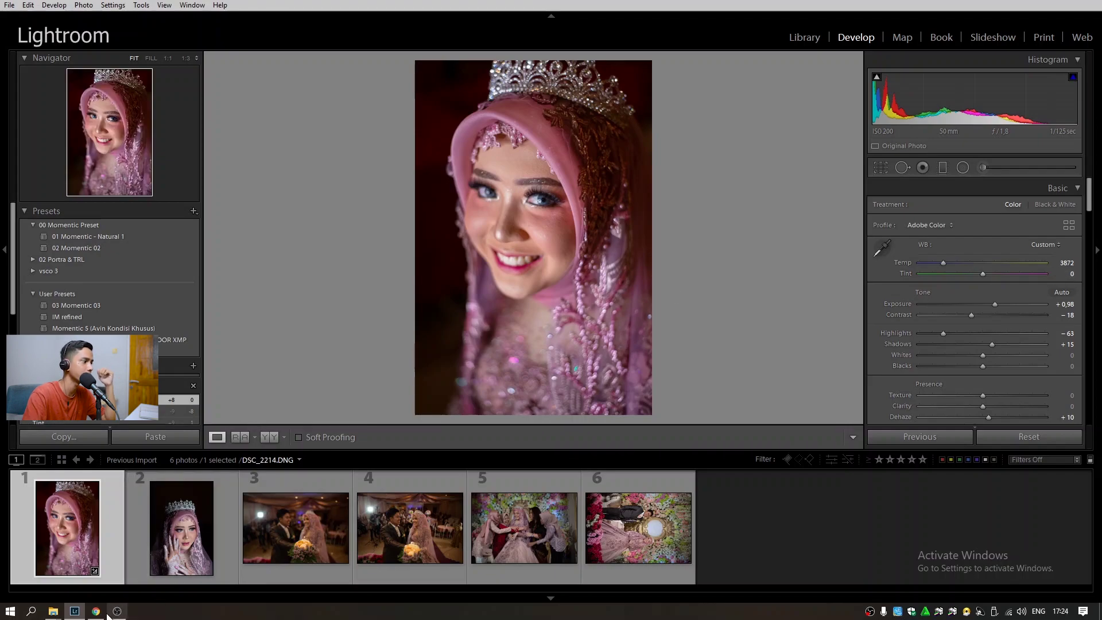
Soften the portrait with Clarity at -19 and set Texture to +11
mouse_move(122, 612)
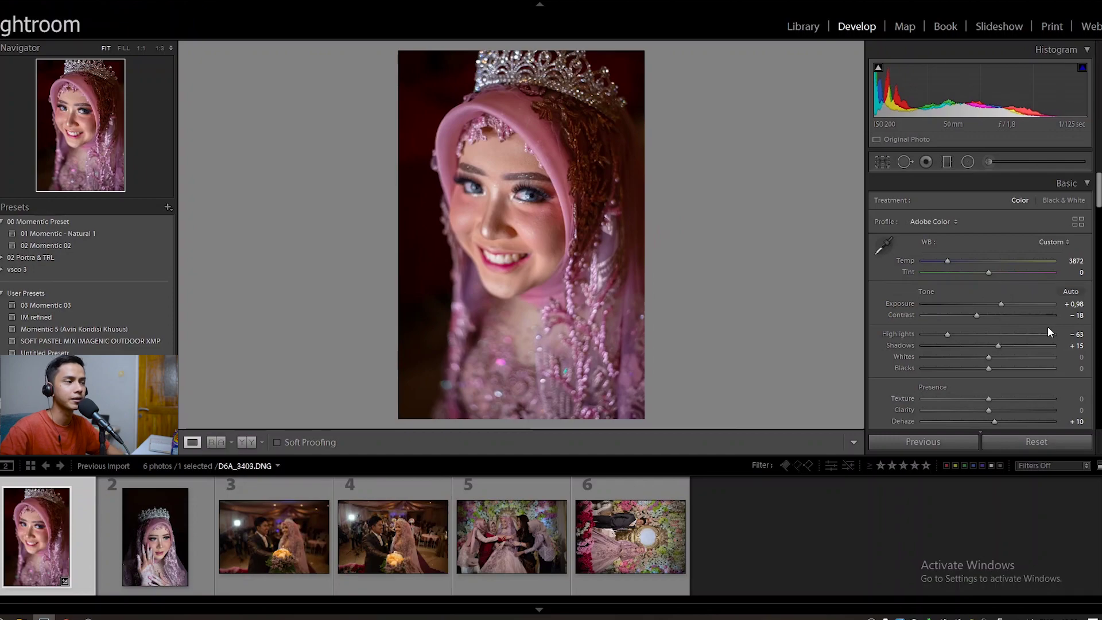
scroll(959, 339, "down", 2)
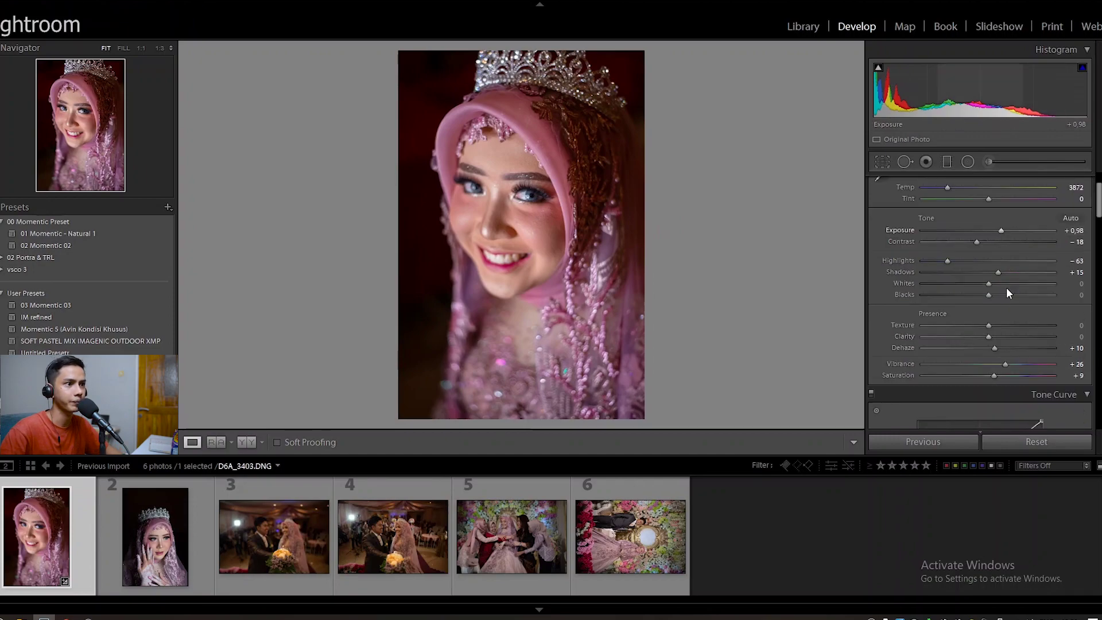
left_click(975, 335)
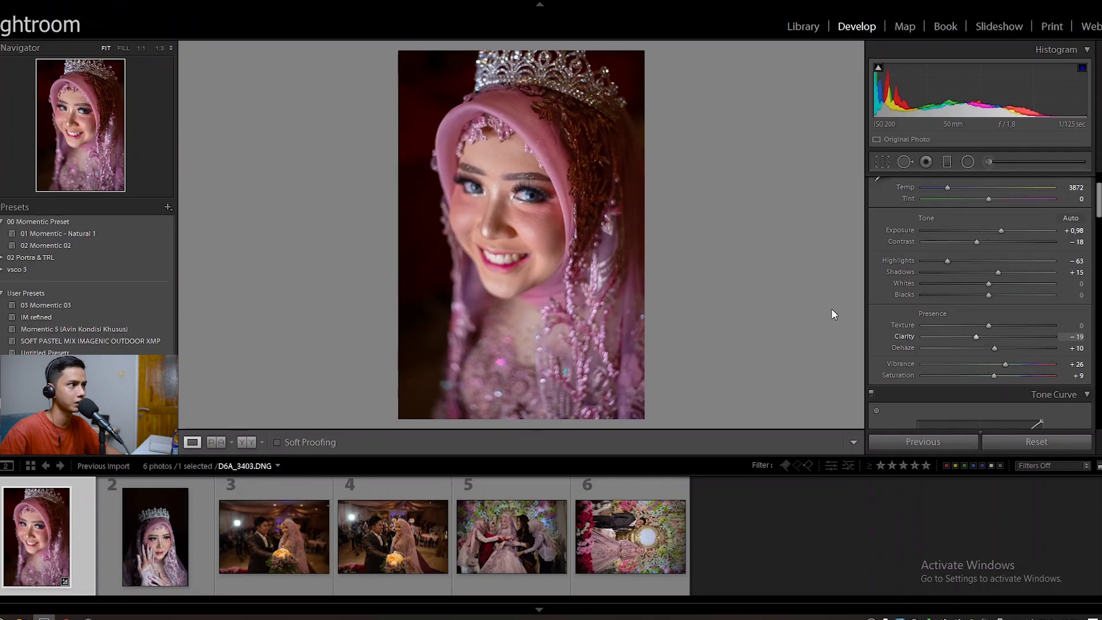
left_click(995, 325)
Pull the tone curve's shadow region down slightly at about 23.5 / 23.1 % and raise Exposure to +1.26
scroll(943, 357, "down", 2)
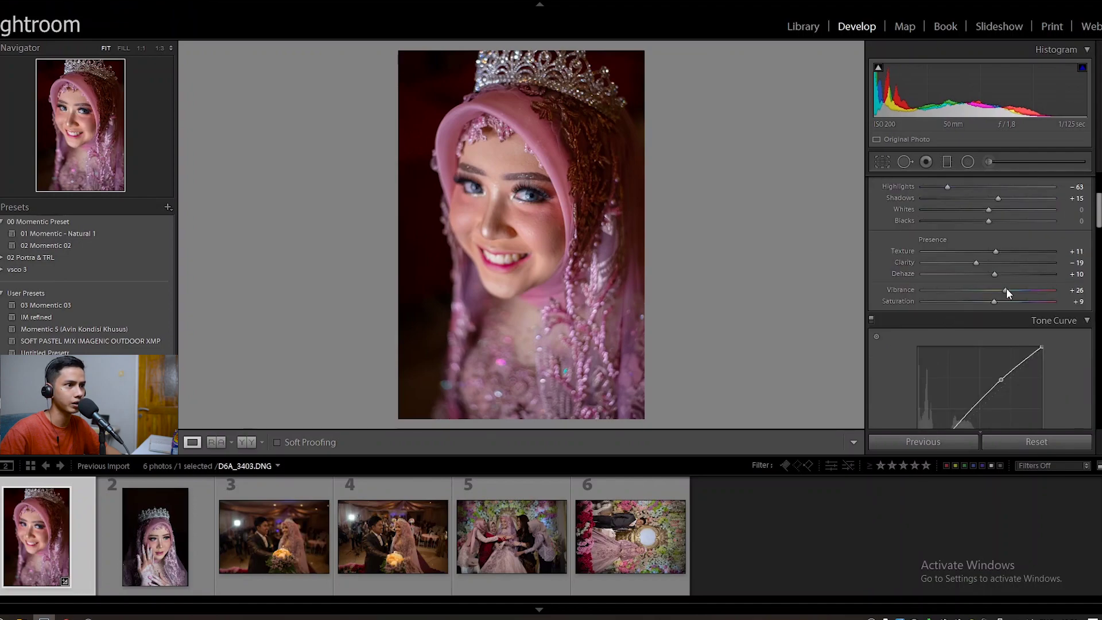
scroll(945, 336, "down", 3)
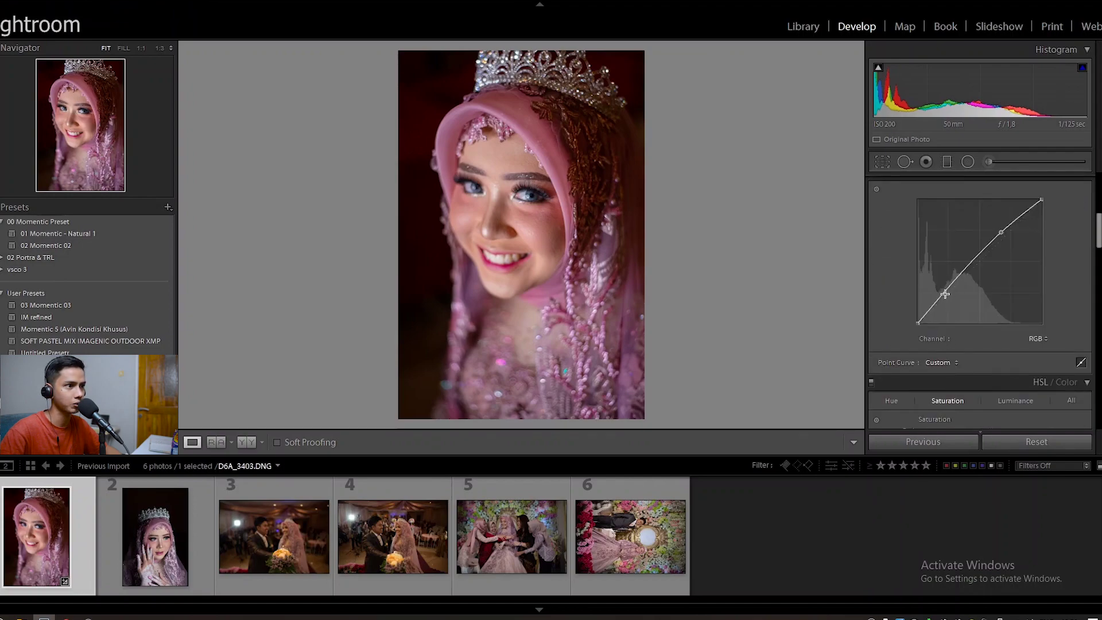
left_click_drag(943, 293, 945, 296)
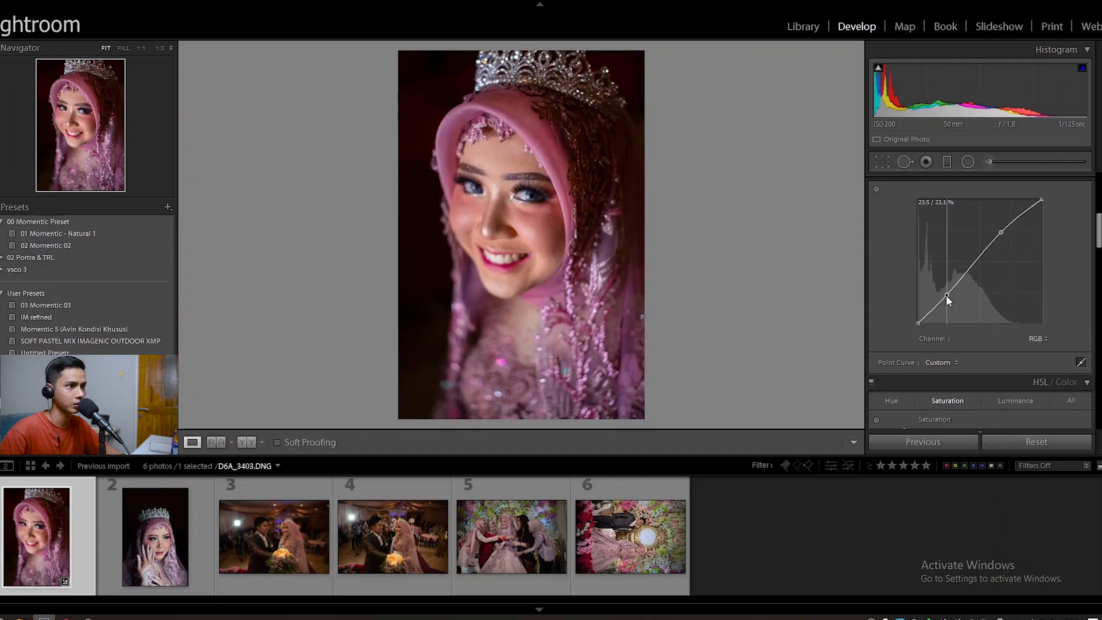
scroll(933, 284, "up", 5)
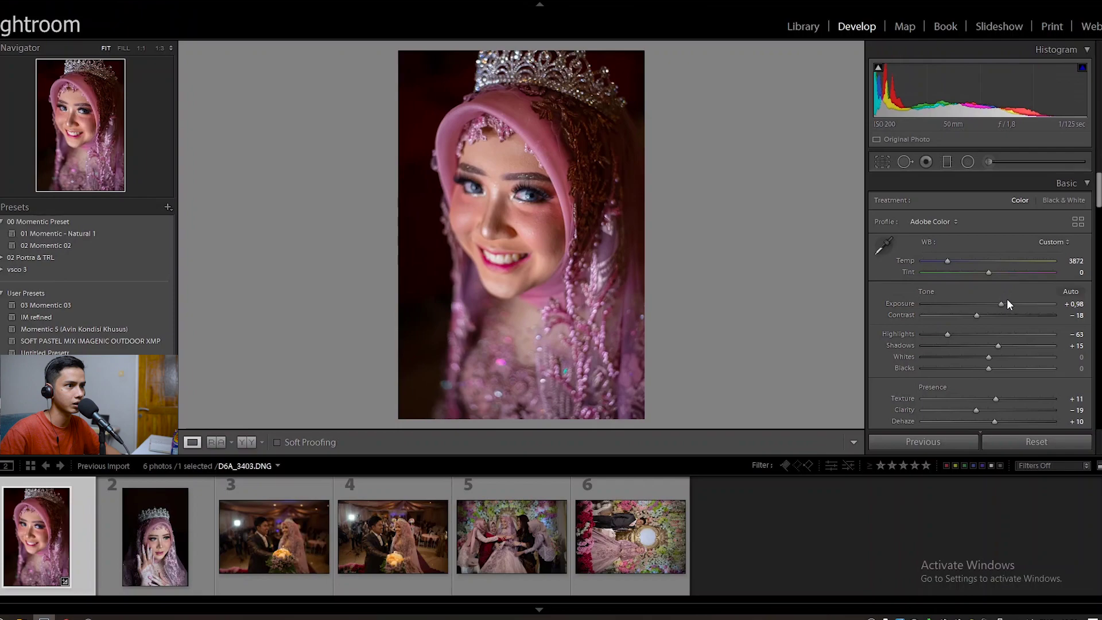
left_click_drag(1005, 305, 1007, 307)
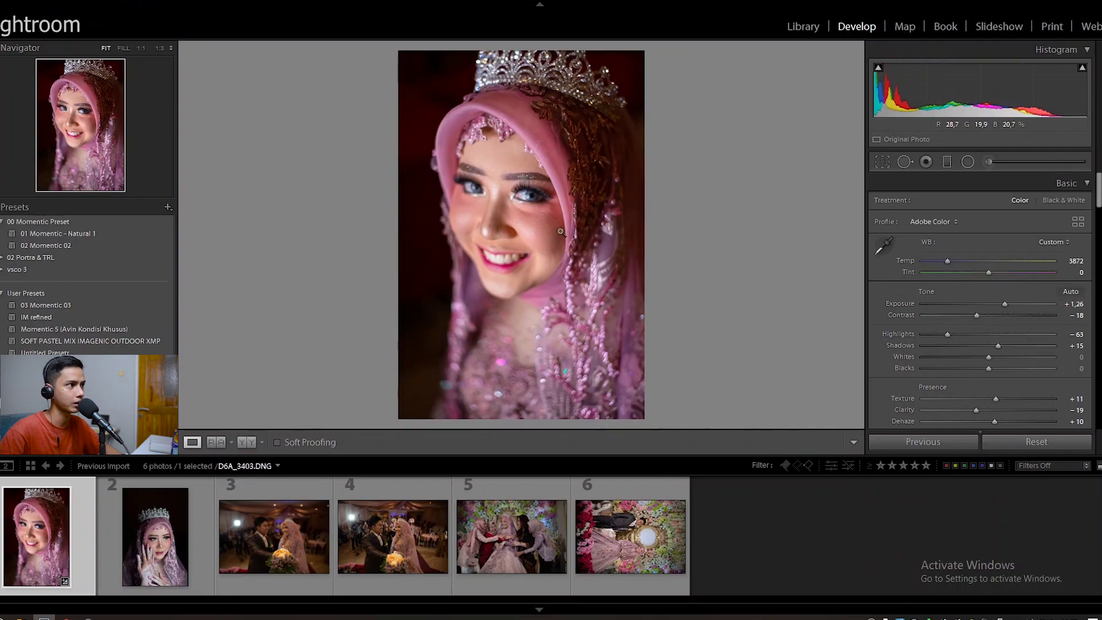
Brighten the skin tones by setting the Orange saturation to -35 and the Orange luminance to +23
scroll(940, 335, "down", 3)
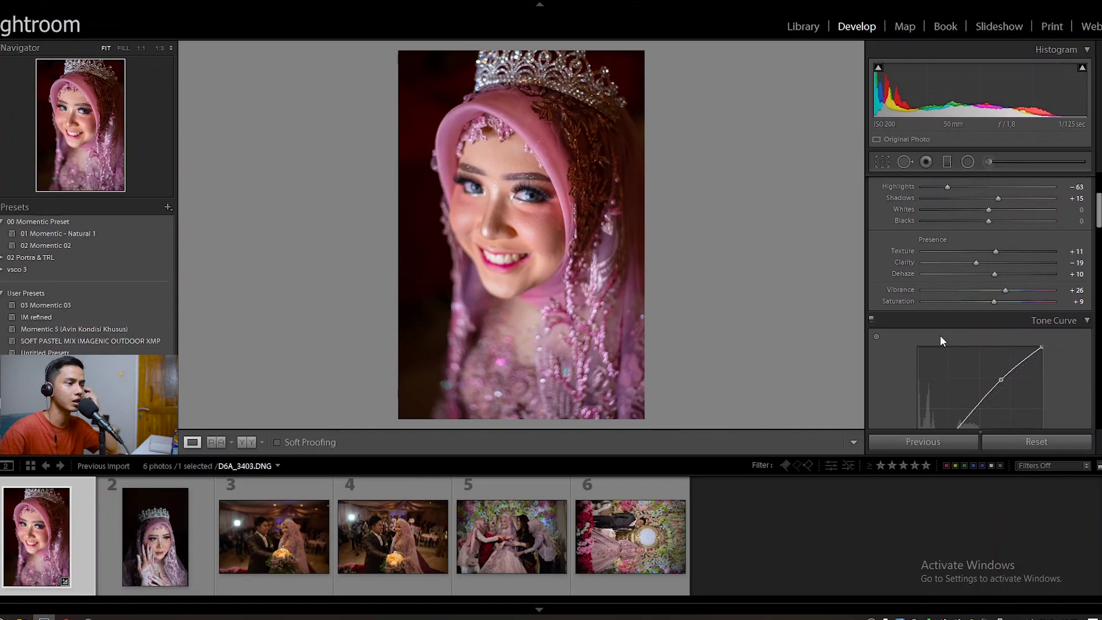
scroll(942, 335, "down", 4)
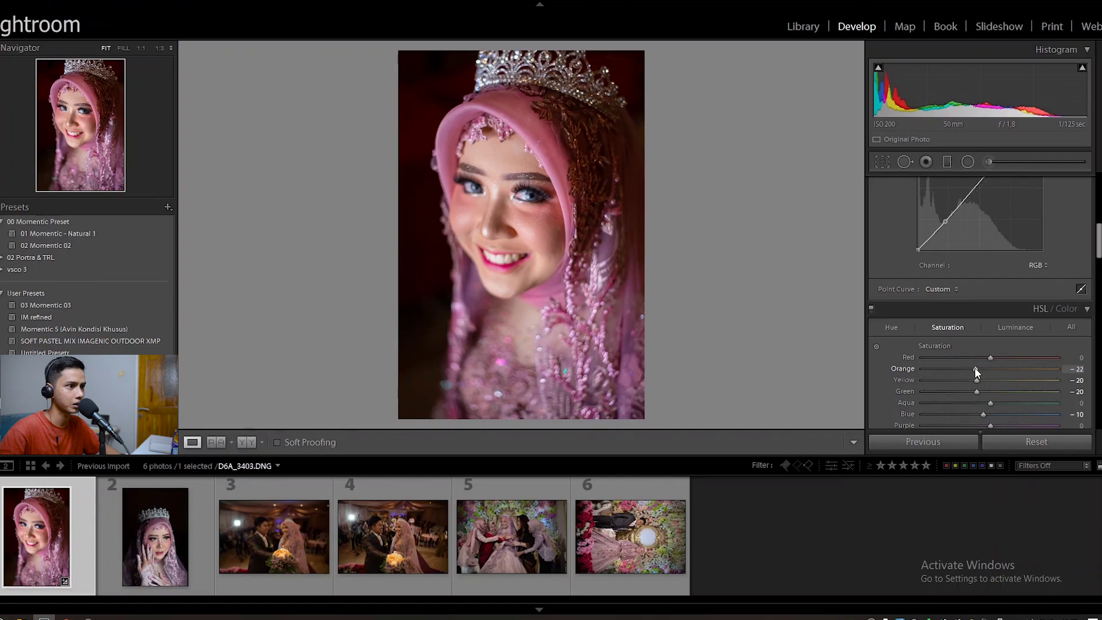
left_click_drag(974, 367, 966, 370)
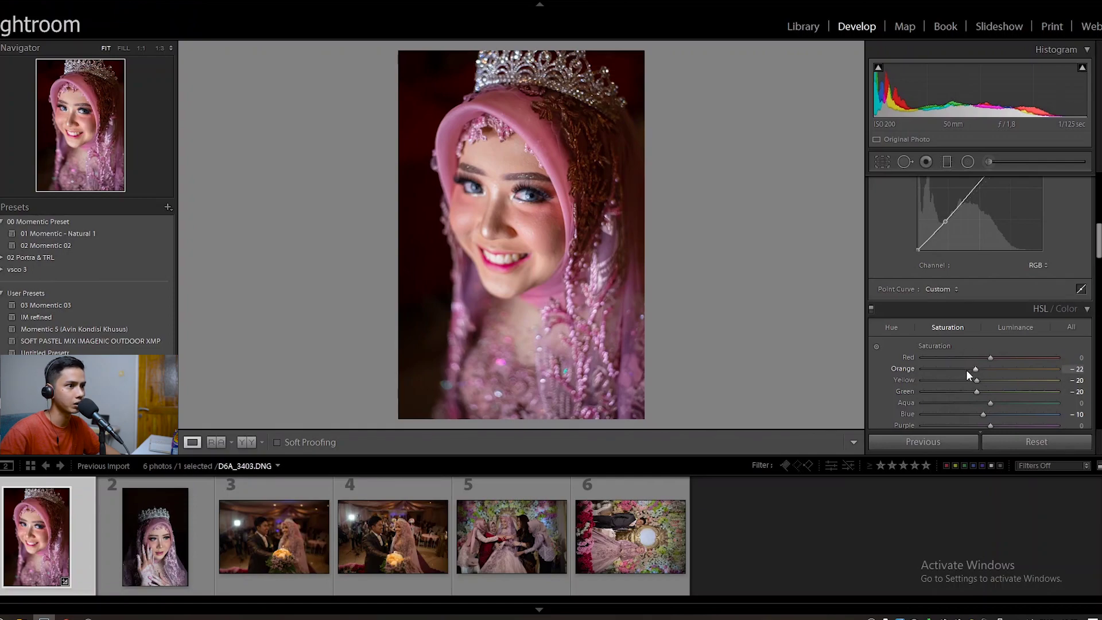
left_click(1005, 328)
left_click(1005, 368)
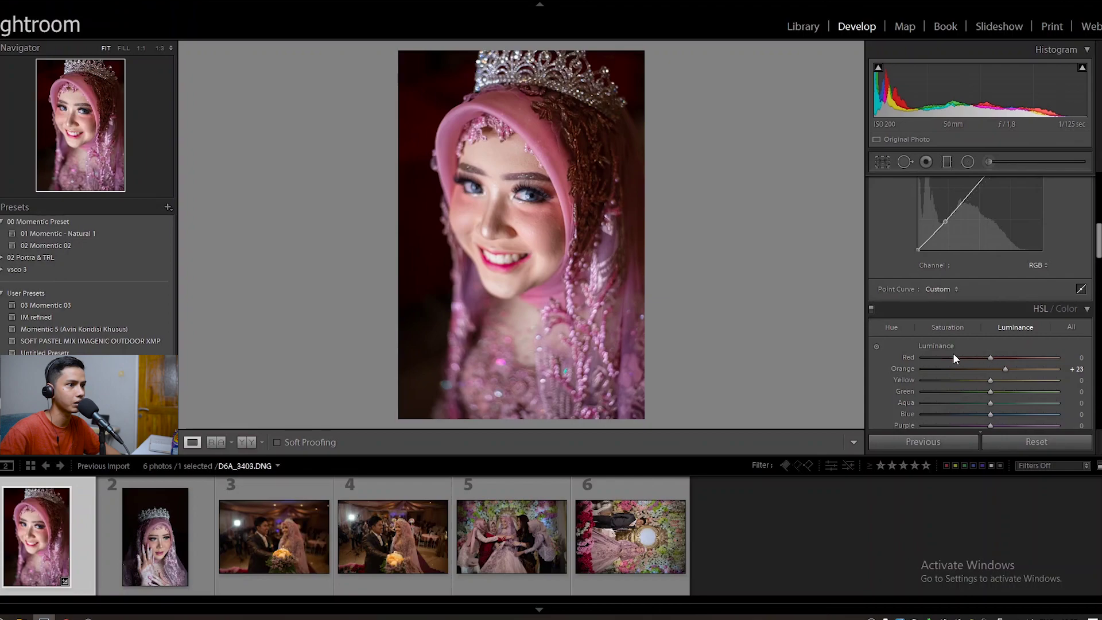
Inspect the bride's eye up close and intensify its blue with Blue saturation at +23 and Blue luminance at +20
scroll(953, 353, "down", 3)
left_click(947, 254)
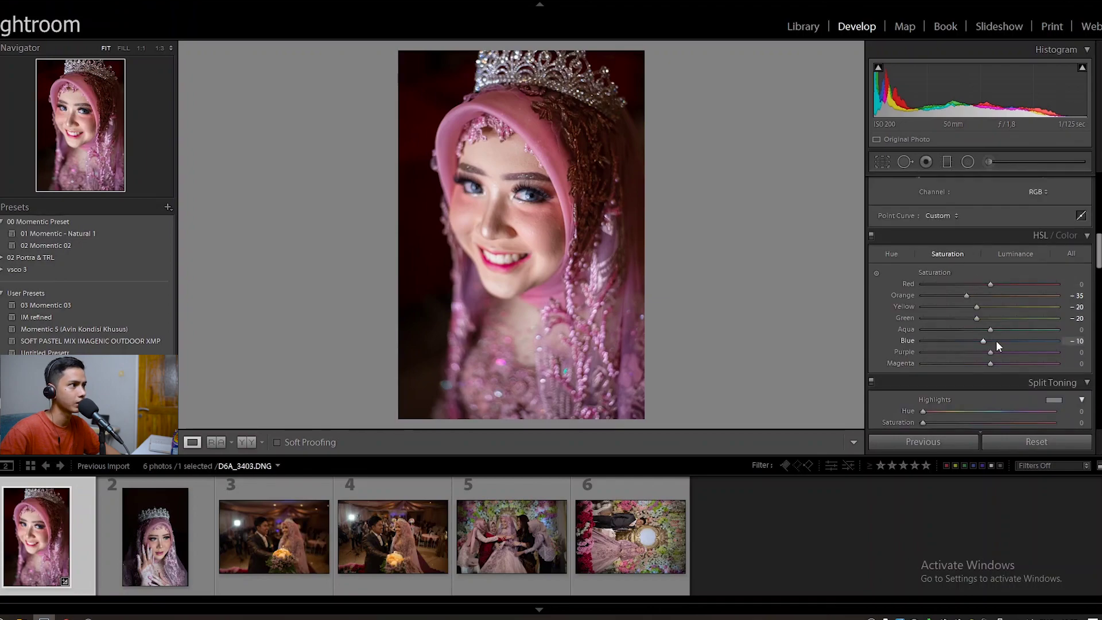
left_click(526, 194)
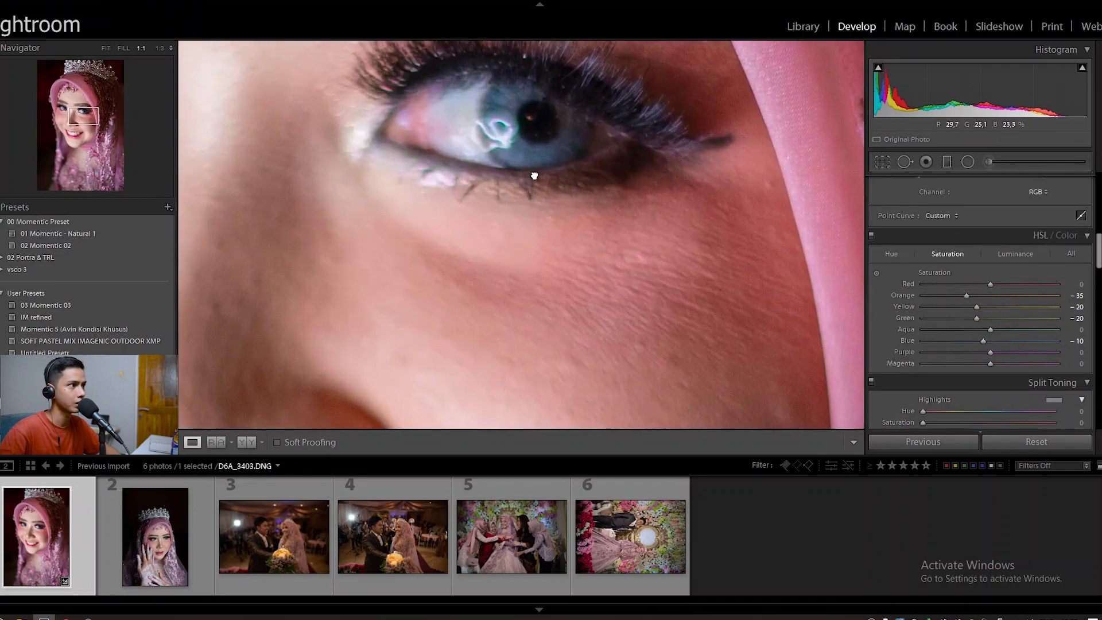
left_click(532, 176)
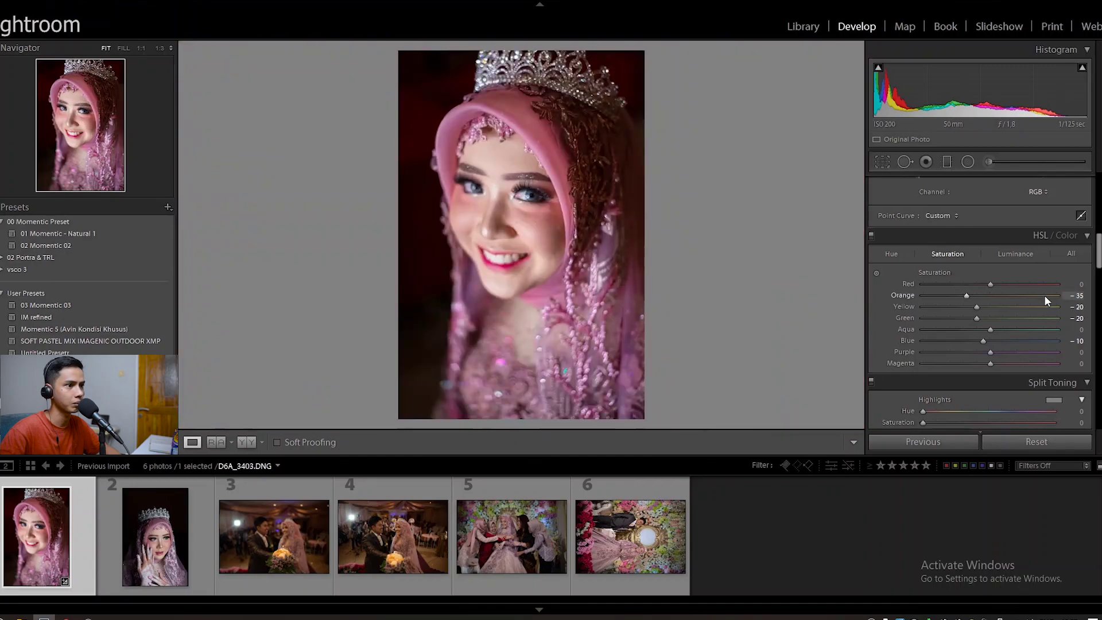
double_click(1004, 341)
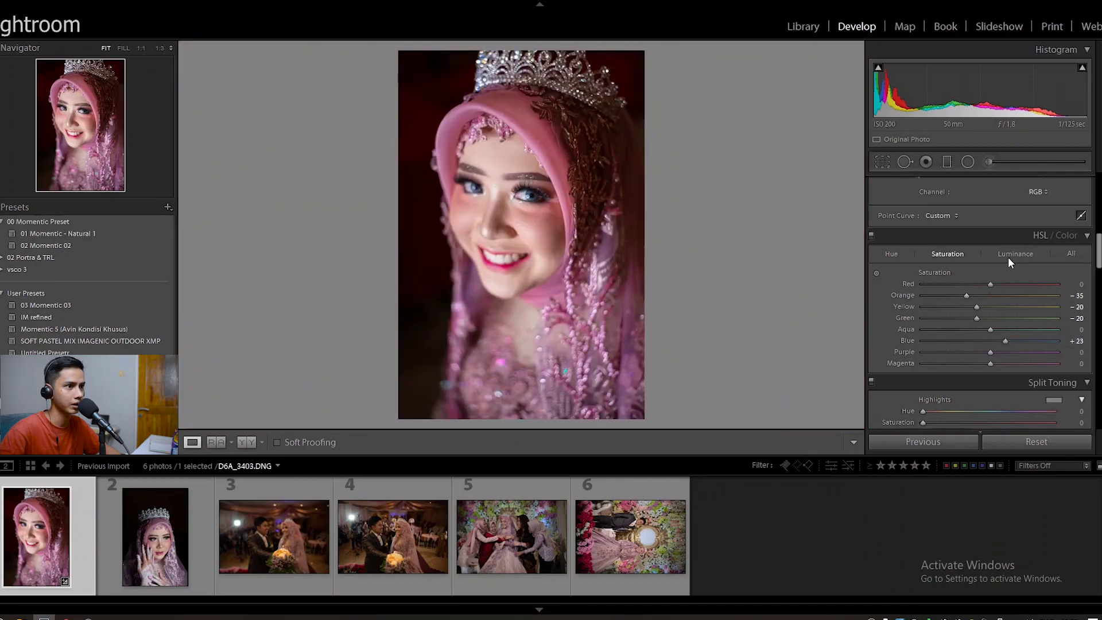
left_click(1011, 254)
left_click(1003, 340)
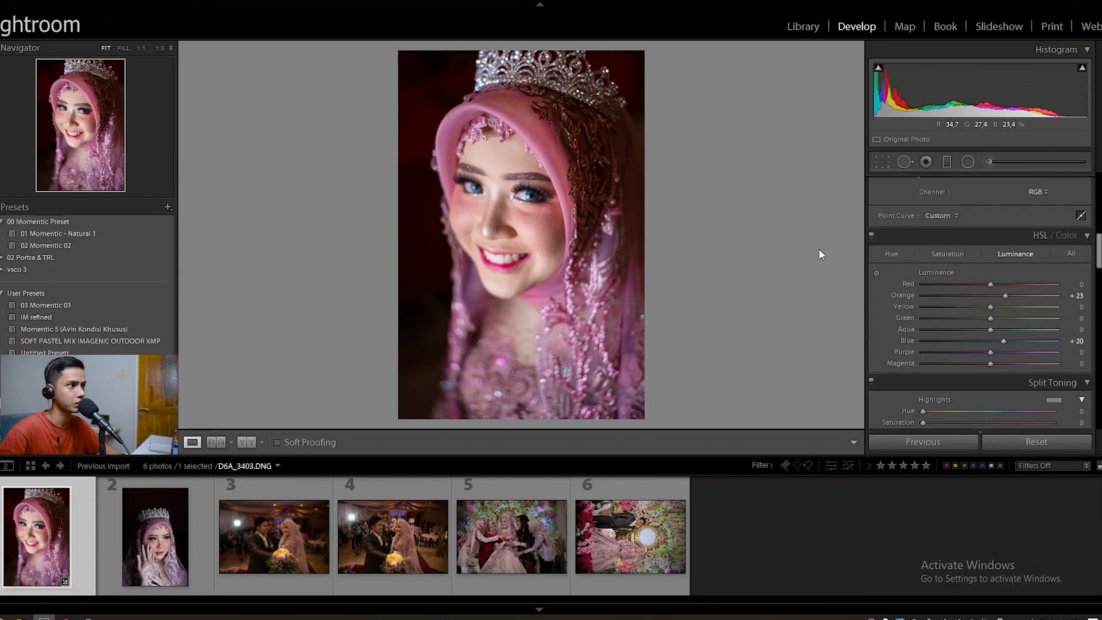
Reduce the Red saturation slightly and shift the Red hue to -14 in the HSL adjustments
left_click(962, 254)
left_click_drag(990, 285, 983, 284)
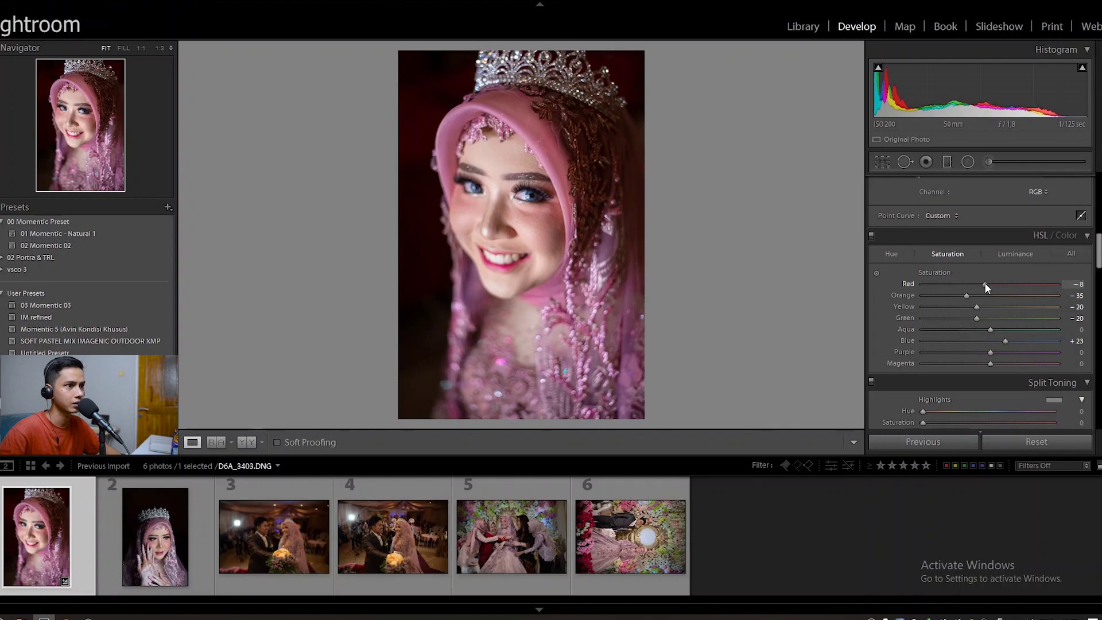
left_click(889, 253)
left_click(974, 285)
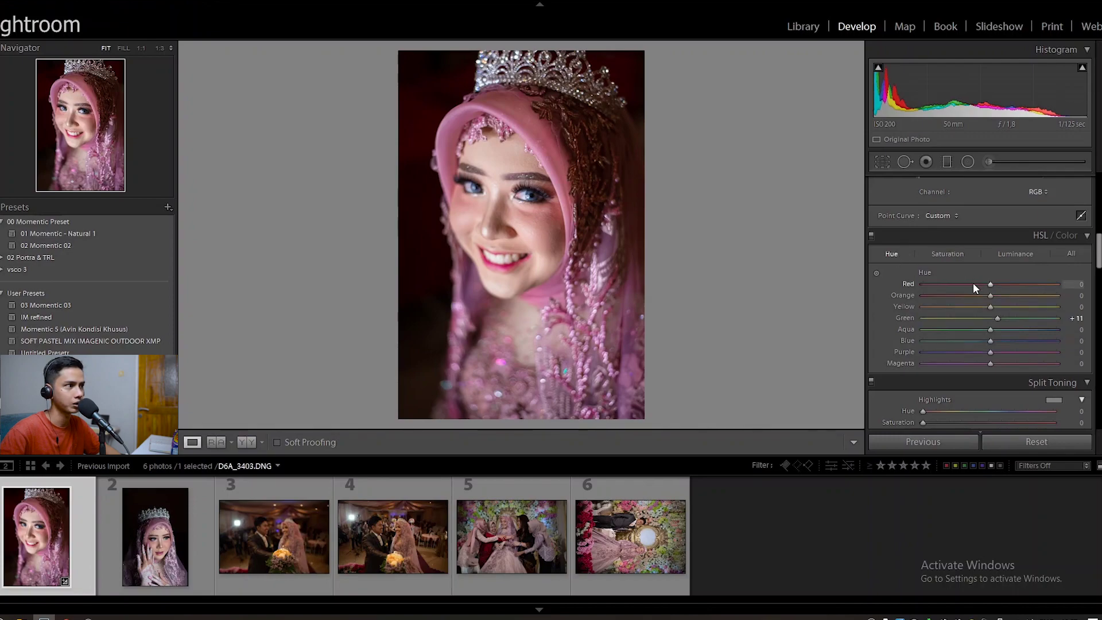
left_click_drag(972, 283, 1013, 282)
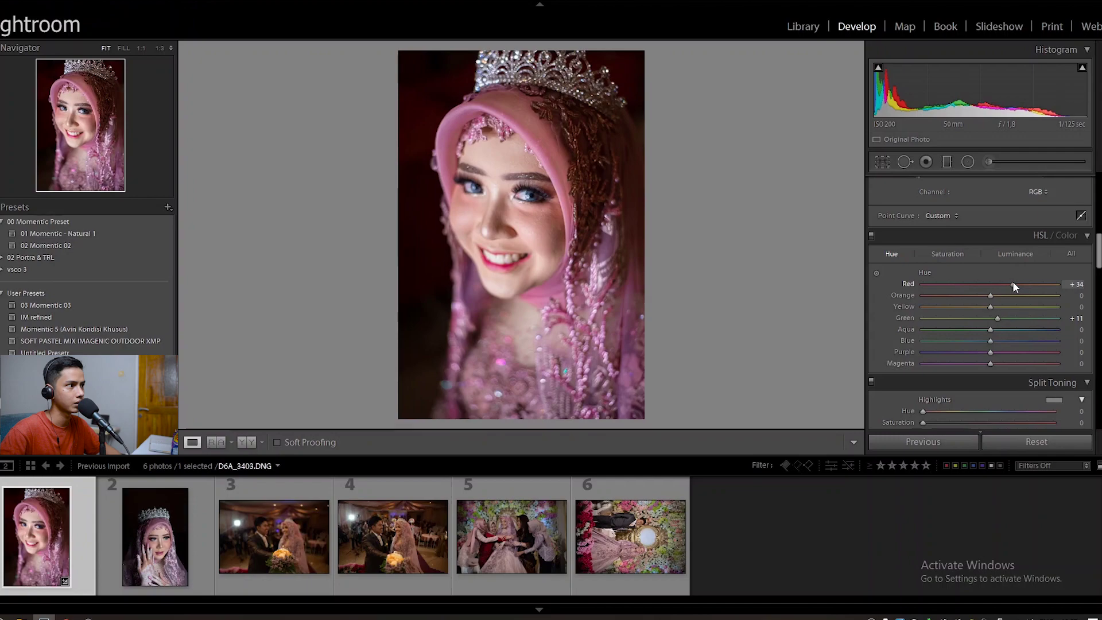
left_click(977, 284)
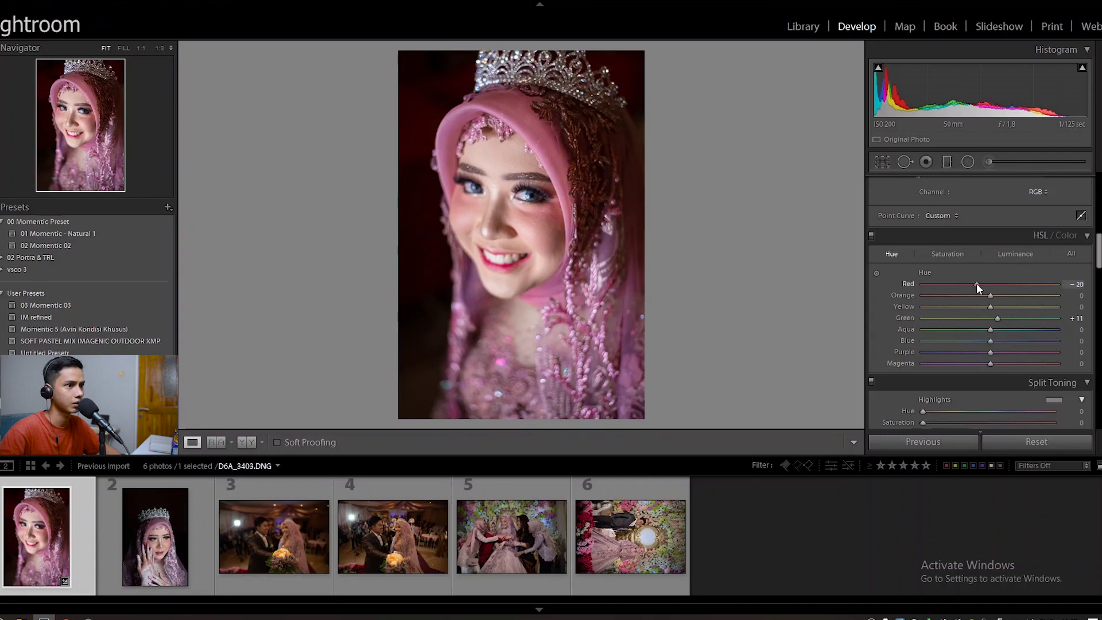
double_click(977, 283)
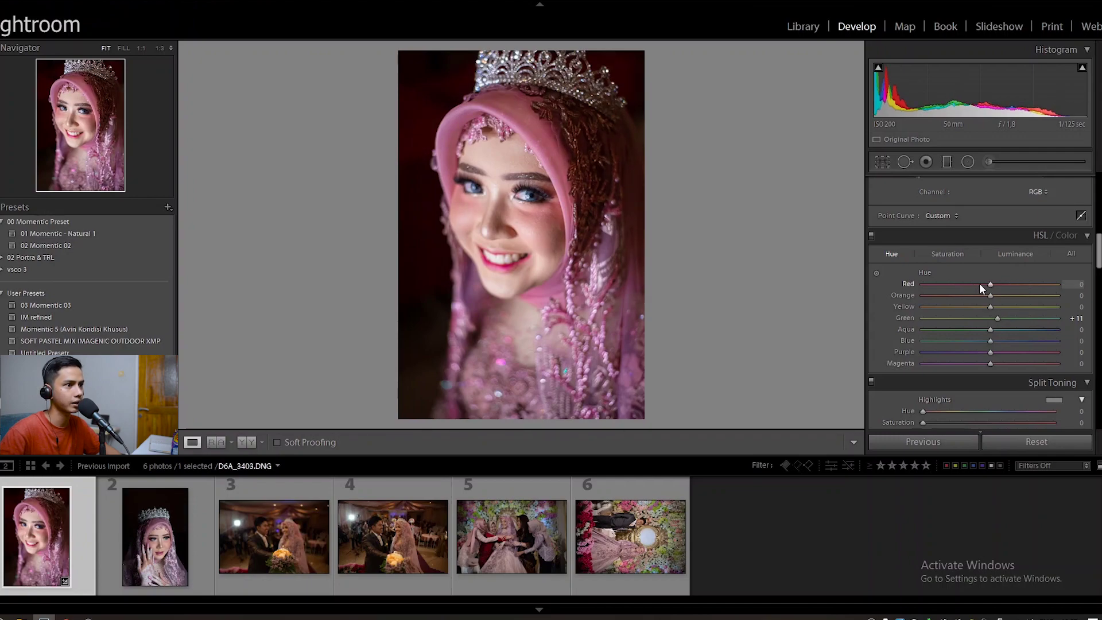
left_click(1020, 282)
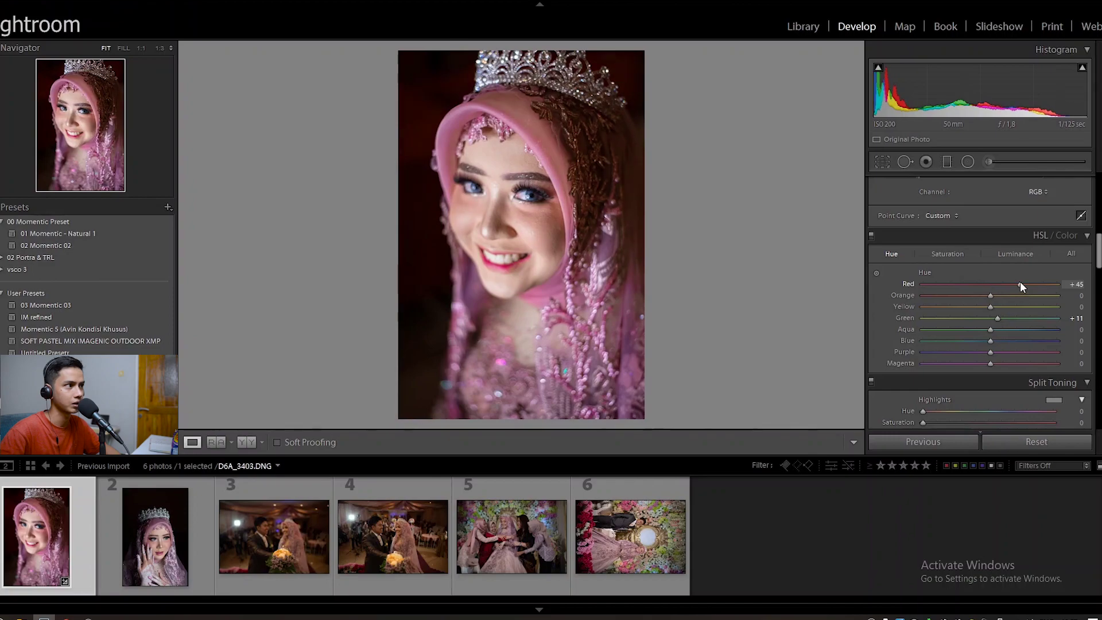
left_click(976, 284)
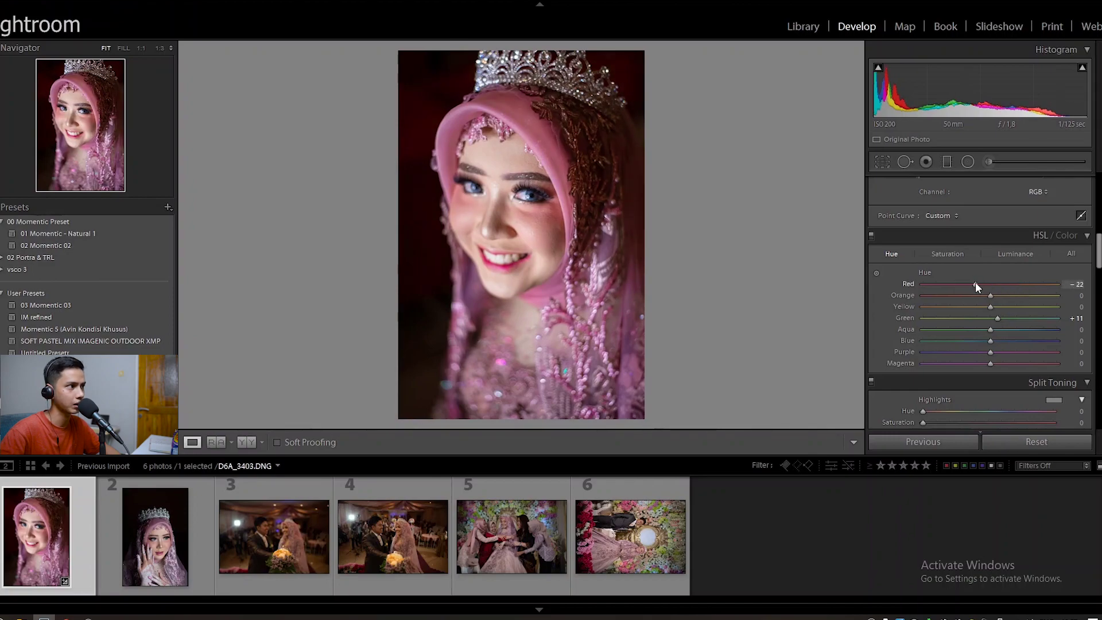
left_click_drag(976, 284, 980, 283)
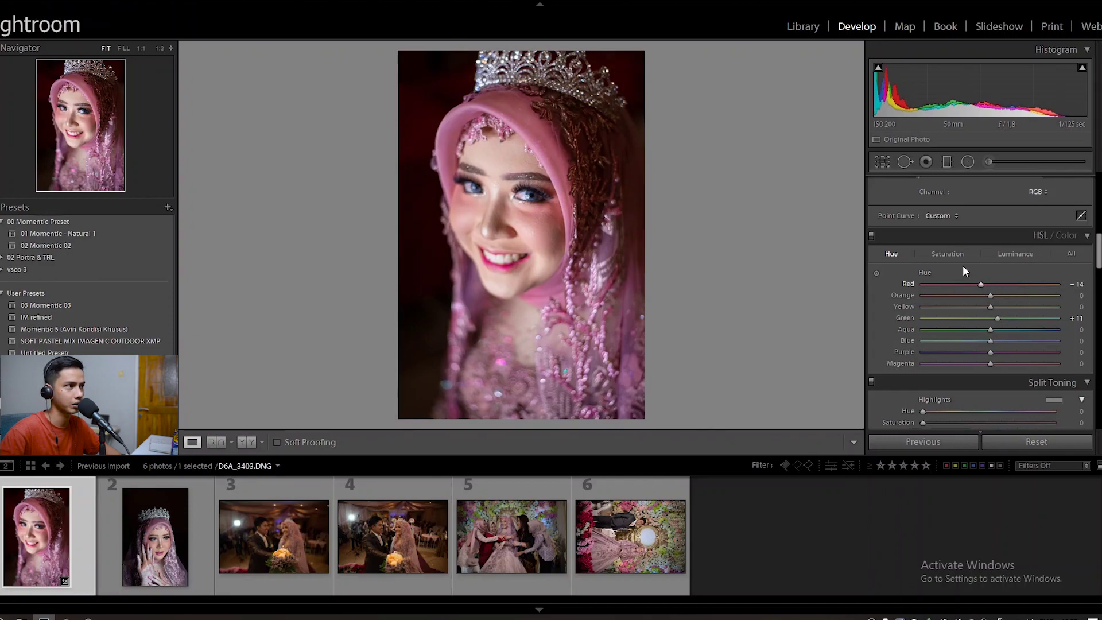
Preview the portrait's sharpening mask in black and white at Masking 0
scroll(976, 325, "down", 5)
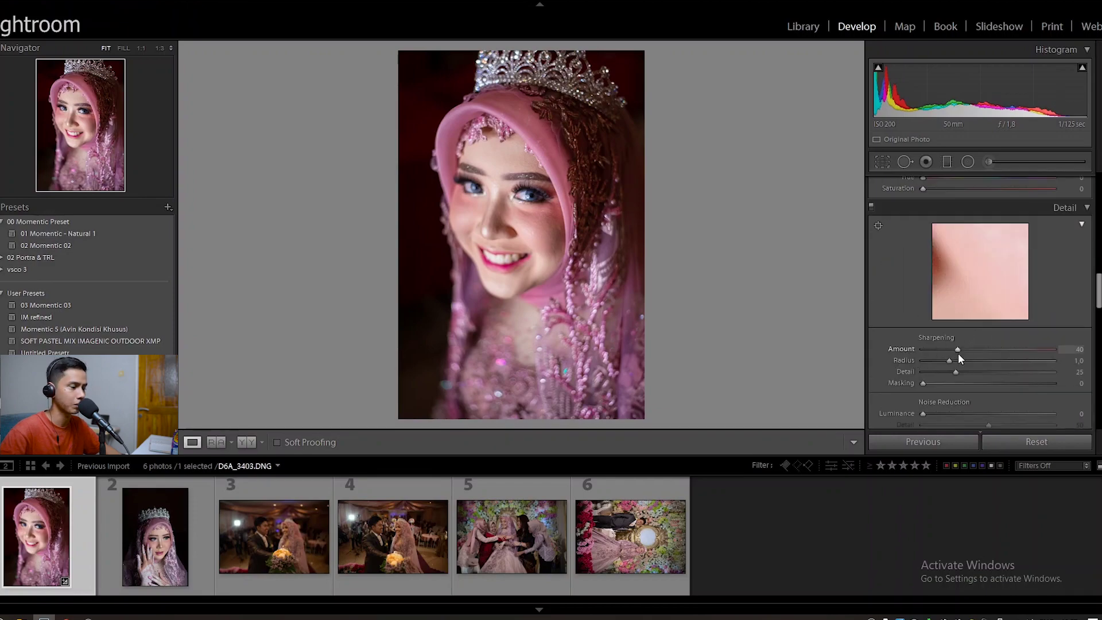
key("alt")
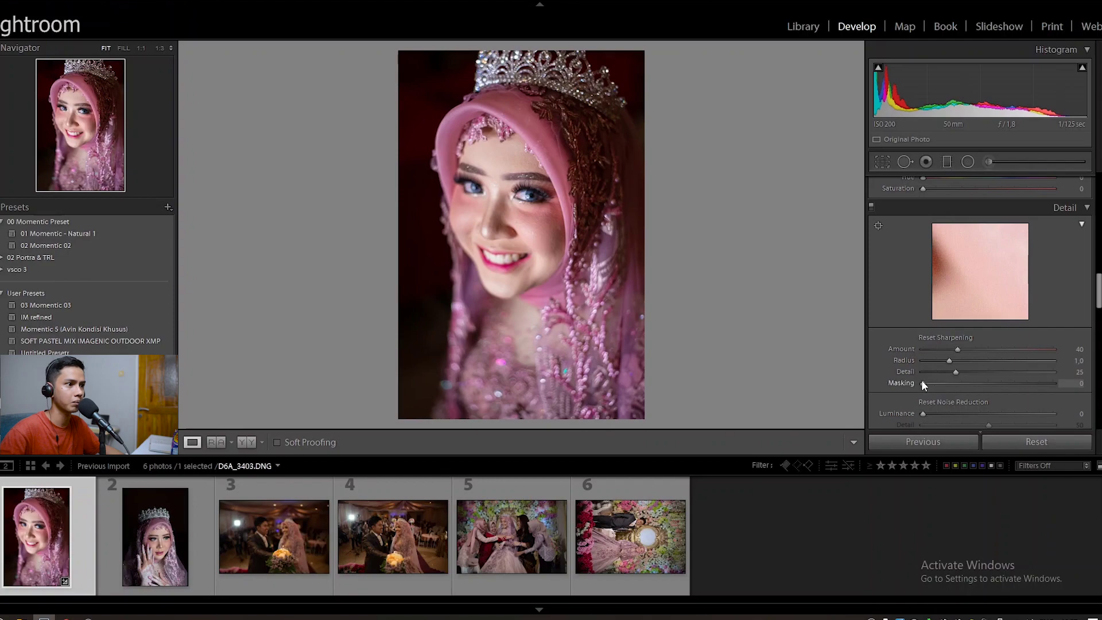
mouse_move(923, 383)
left_mouse_down()
mouse_move(1005, 381)
mouse_move(903, 383)
mouse_move(912, 379)
left_mouse_up()
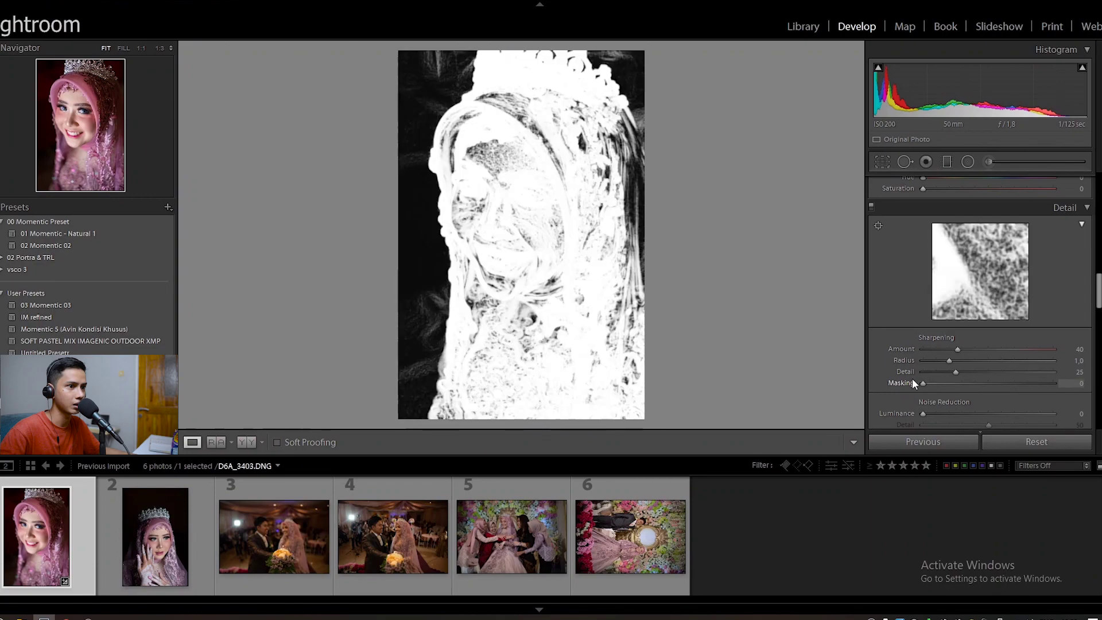
left_click_drag(957, 349, 1025, 353)
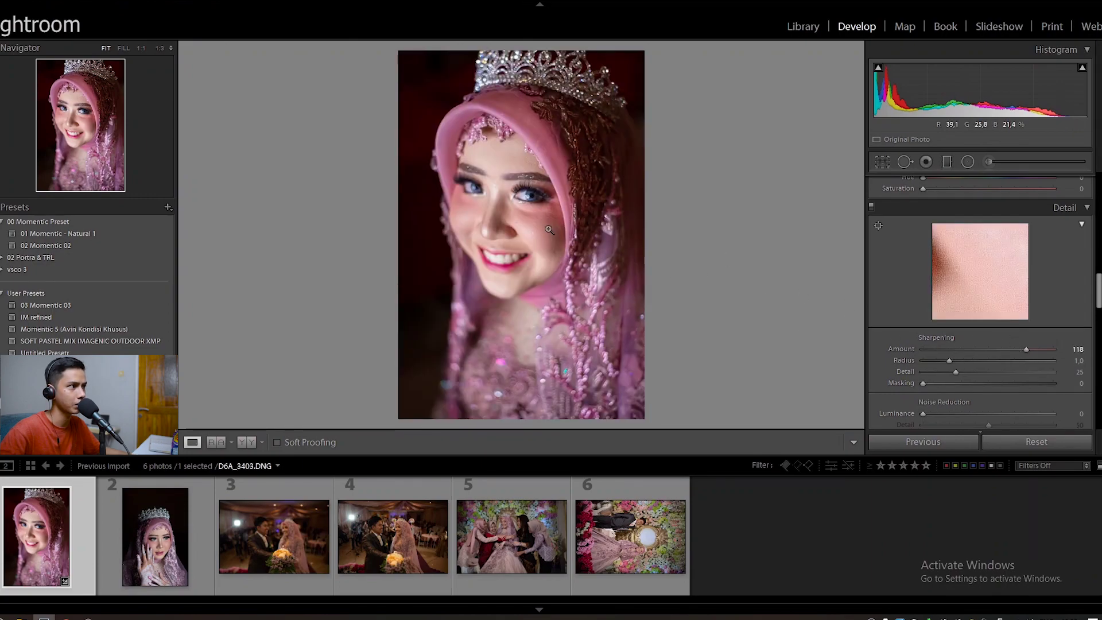
left_click(580, 217)
left_click_drag(562, 329, 673, 311)
left_click(673, 310)
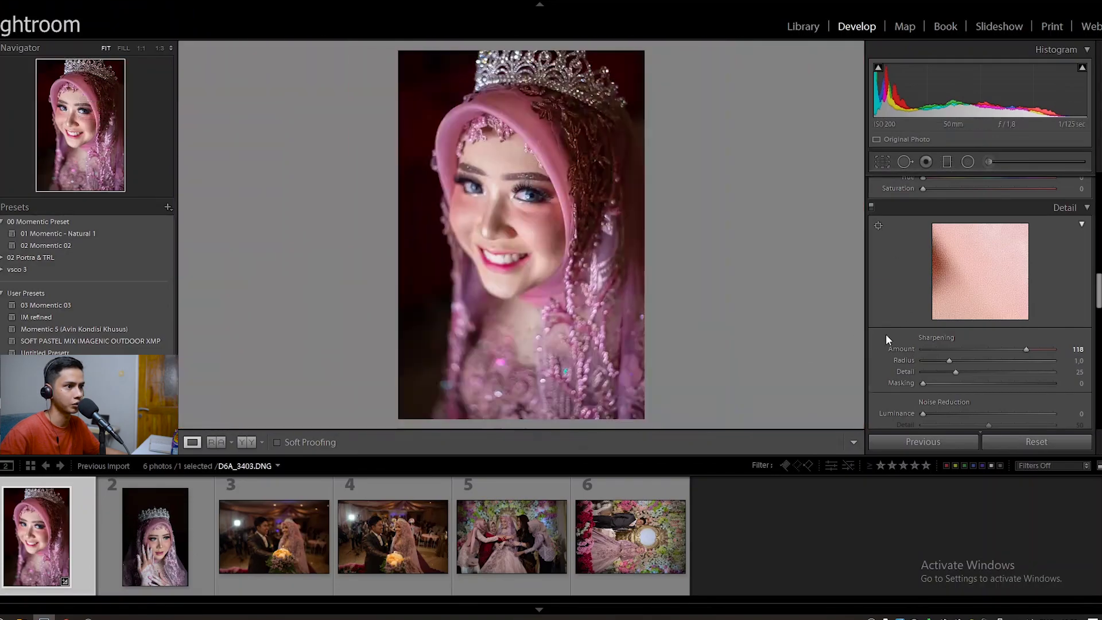
double_click(1022, 348)
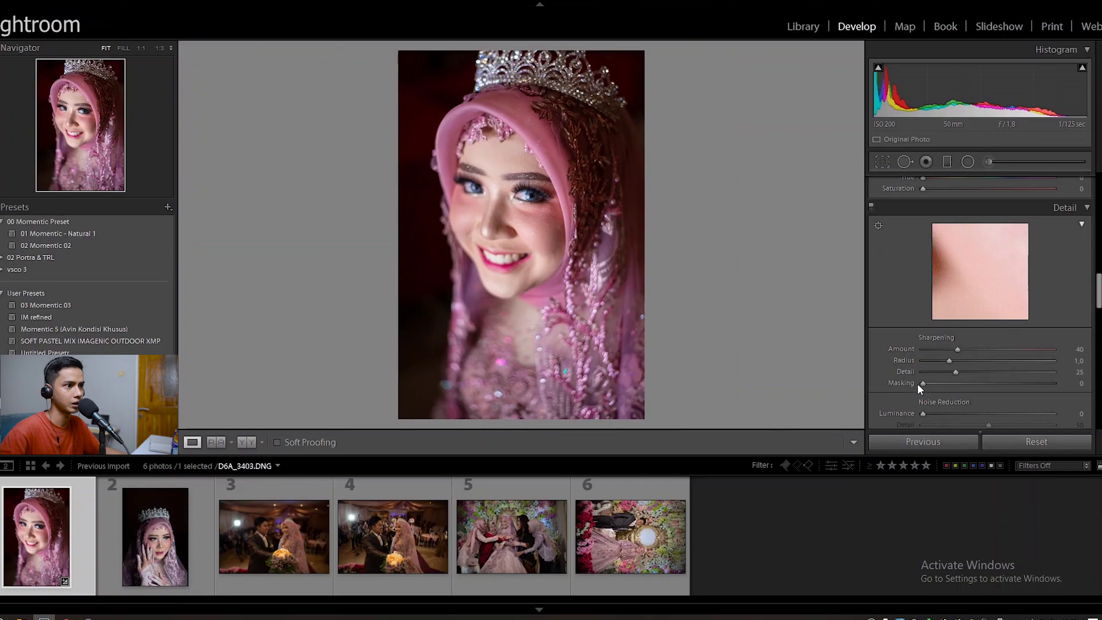
Sharpen only the portrait's edges with Amount 73, Radius 1.2, Detail 30 and Masking 90
left_click_drag(921, 384, 1030, 392)
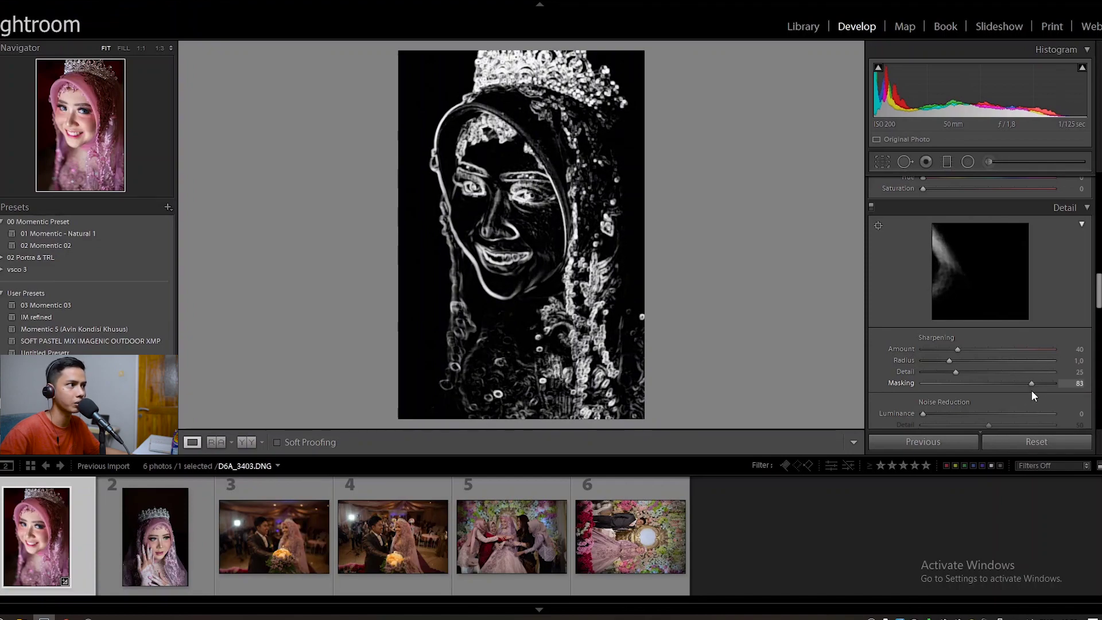
mouse_move(1032, 389)
left_mouse_down()
mouse_move(919, 391)
mouse_move(1031, 389)
left_mouse_up()
mouse_move(1031, 390)
left_mouse_down()
mouse_move(1001, 392)
mouse_move(1041, 390)
left_mouse_up()
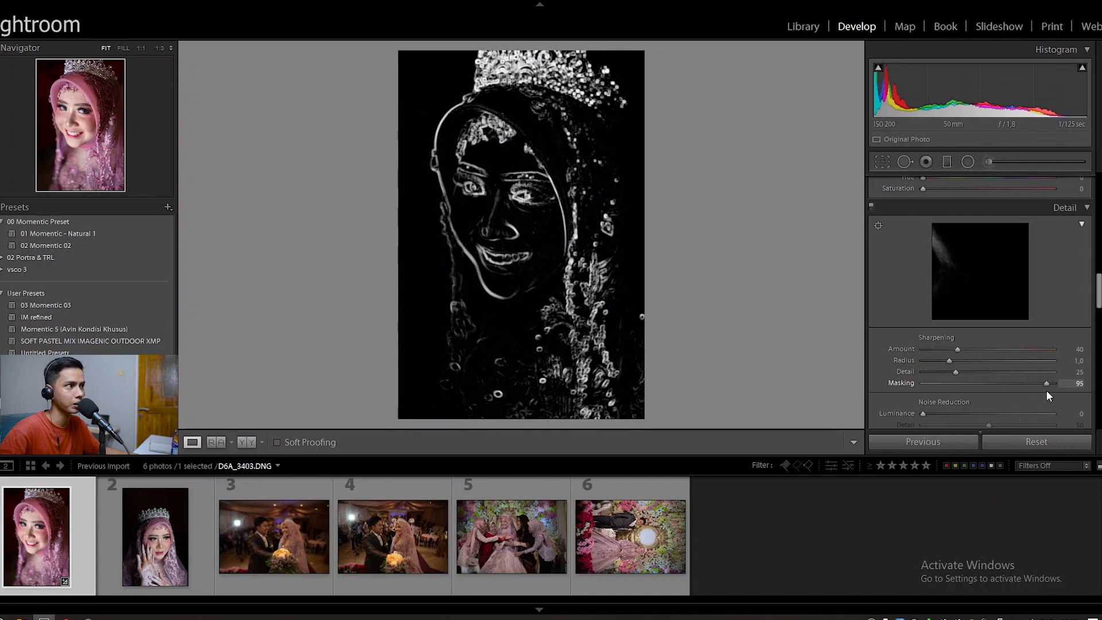
left_click_drag(1047, 392, 1042, 391)
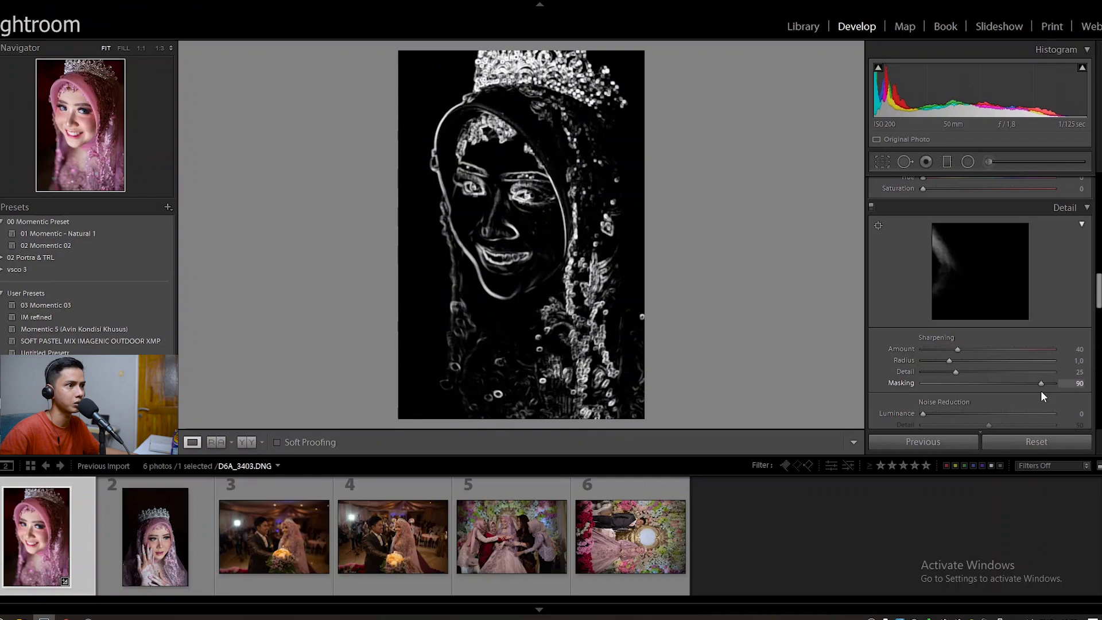
left_click_drag(1041, 390, 1041, 390)
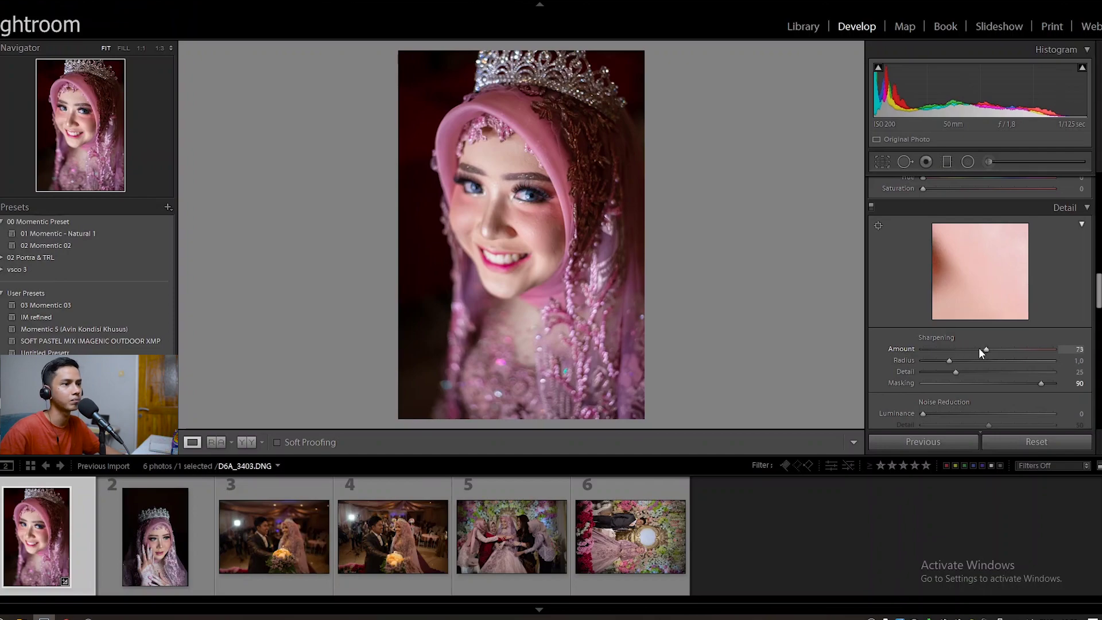
left_click_drag(949, 360, 960, 371)
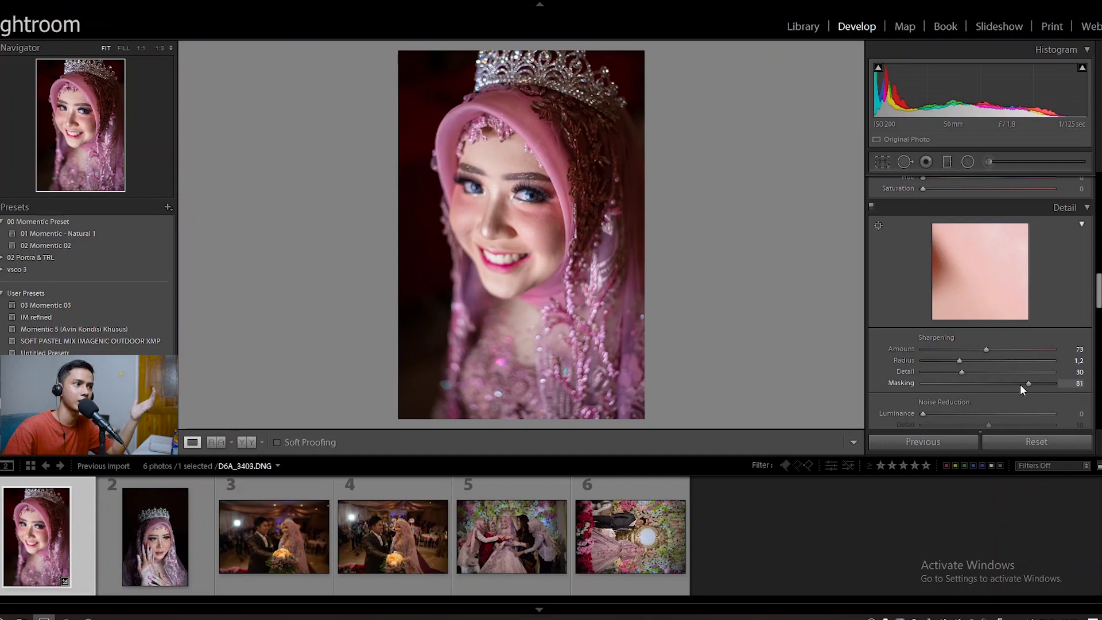
left_click_drag(959, 384, 1038, 387)
Check the skin around the eye up close and set Noise Reduction Luminance to 23
scroll(975, 356, "down", 5)
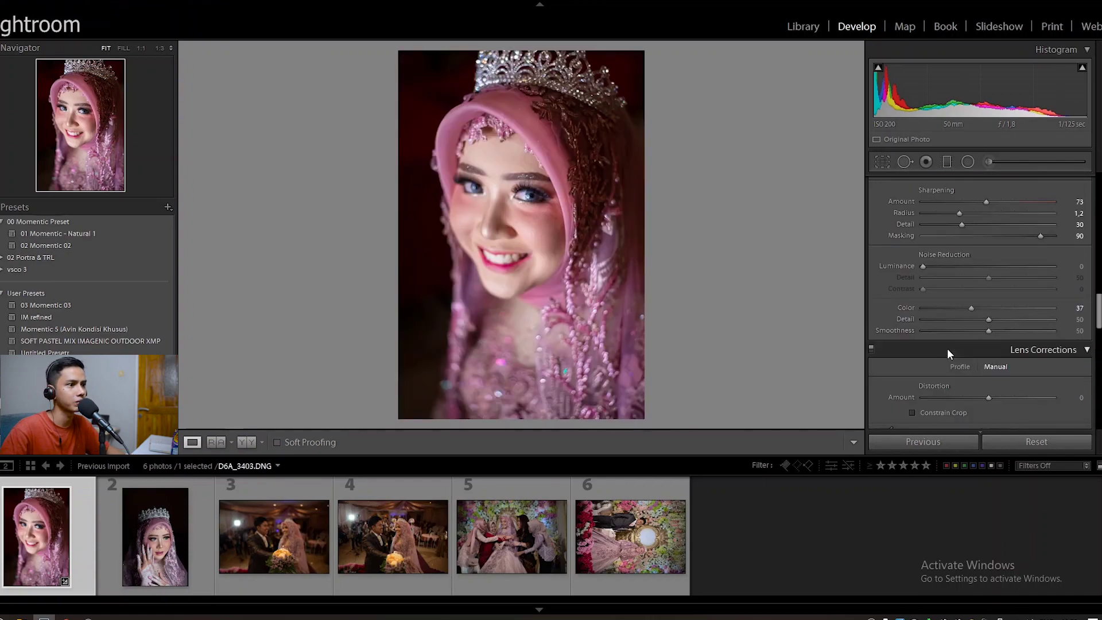
left_click(510, 173)
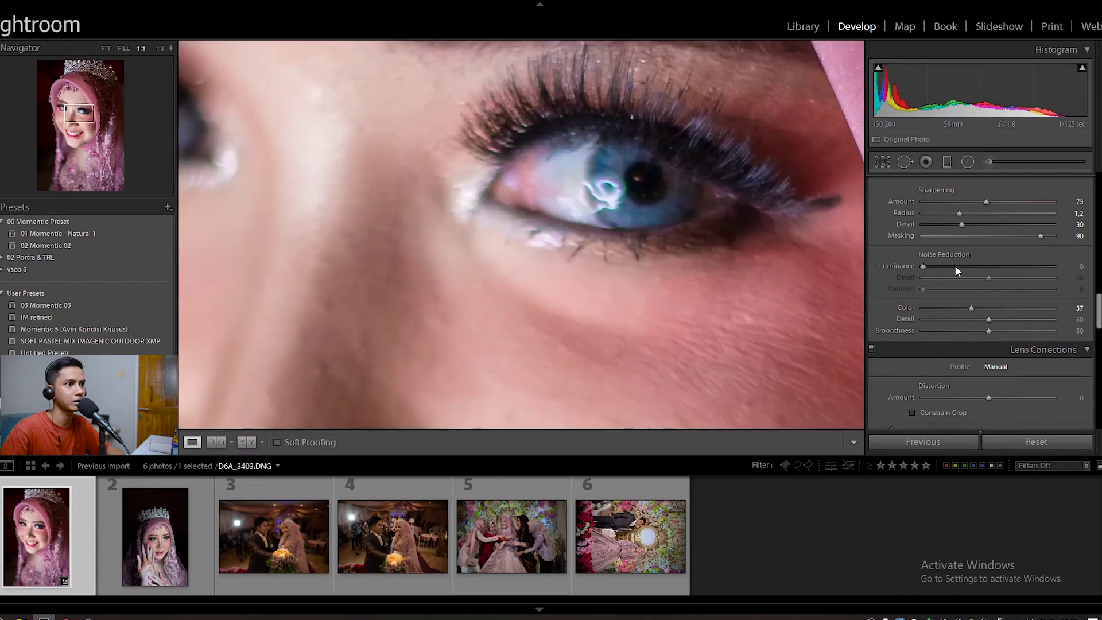
key("z")
left_click(952, 266)
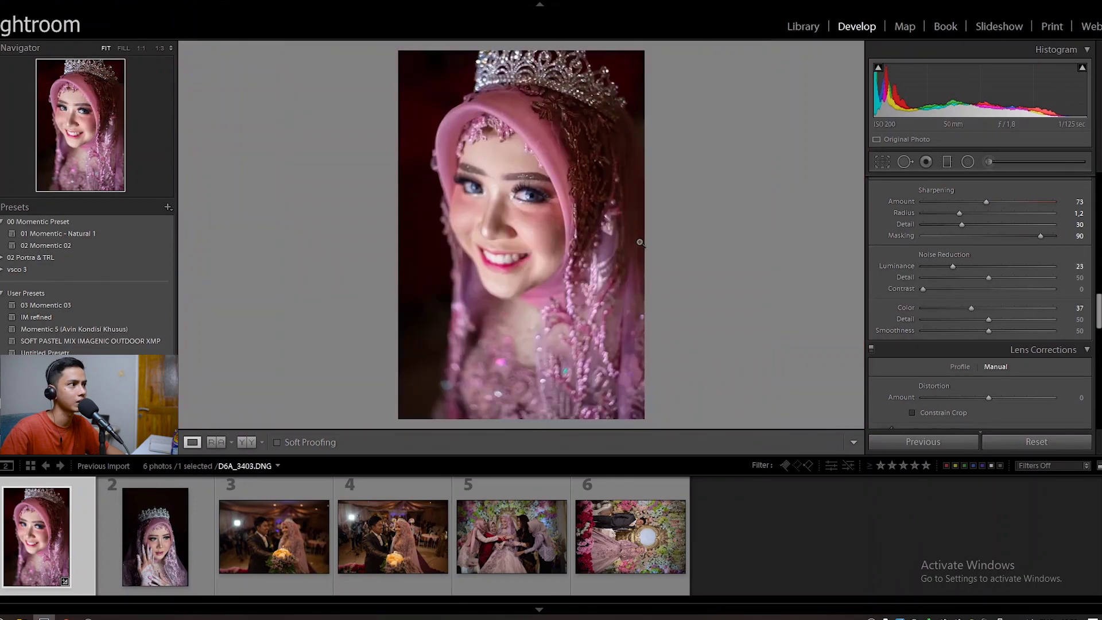
Set the Blue Primary saturation to +24 in the Calibration settings
scroll(886, 299, "down", 10)
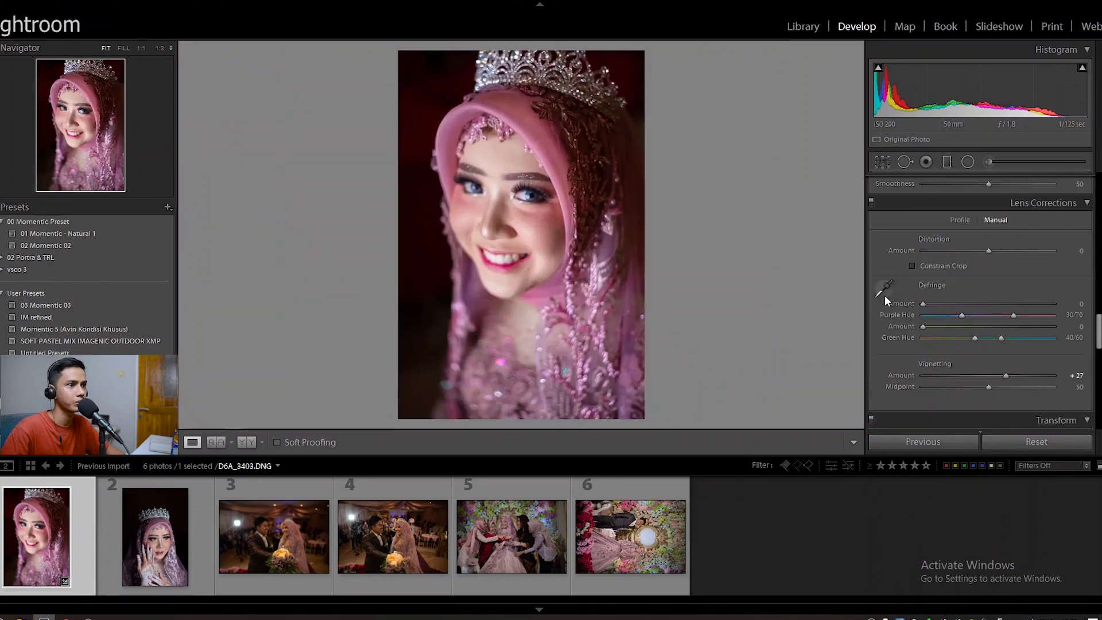
scroll(887, 310, "down", 5)
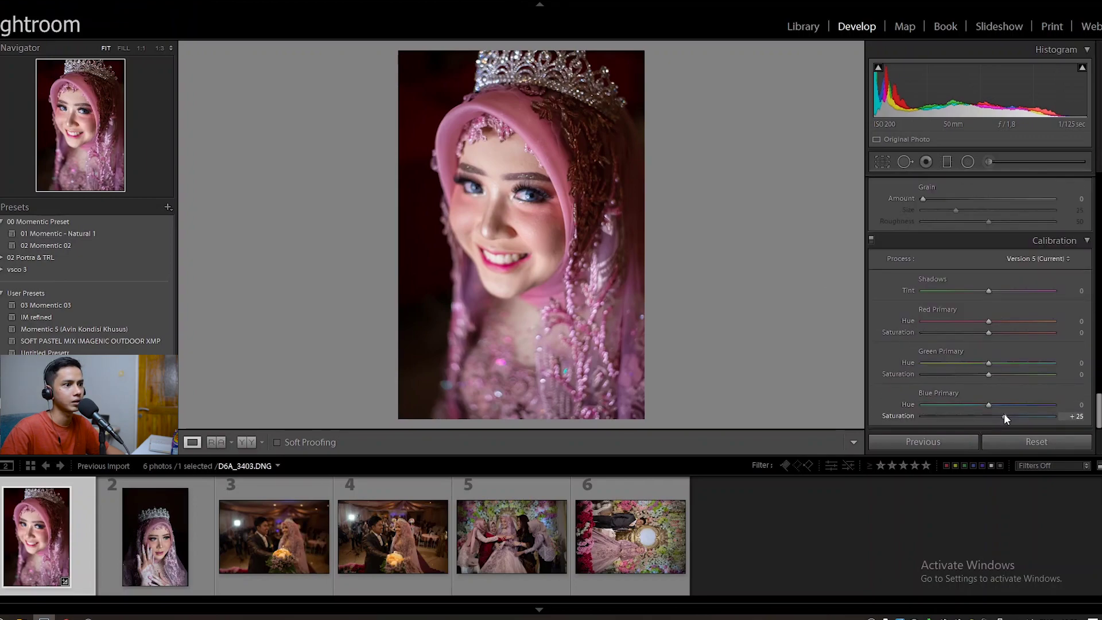
left_click_drag(1014, 414, 1011, 414)
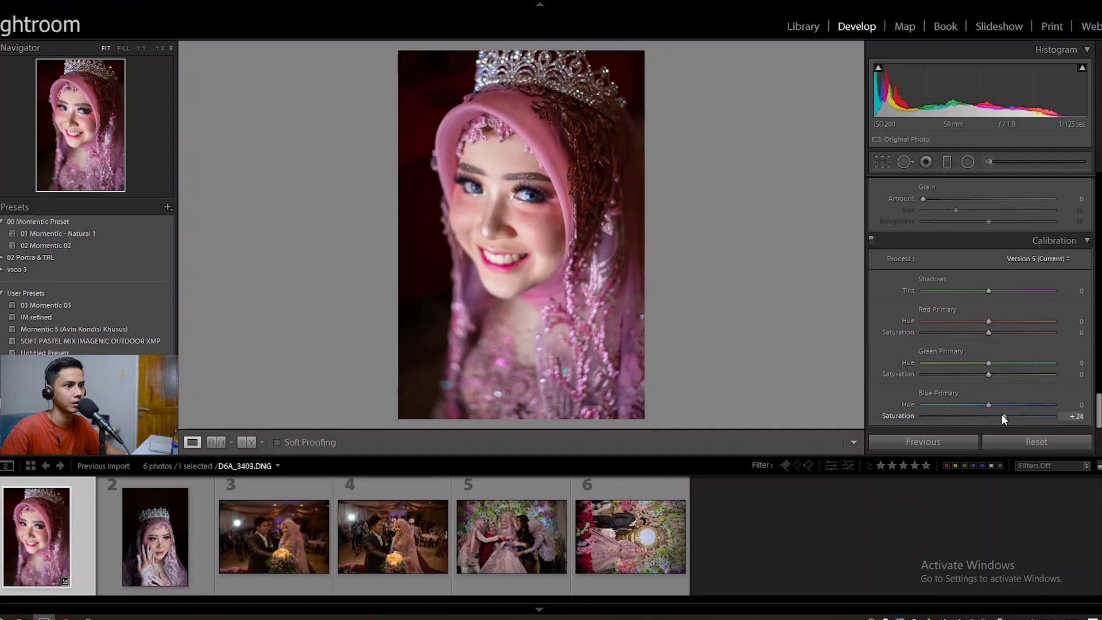
Darken the portrait's background by setting the Basic Shadows to -32
scroll(952, 365, "up", 20)
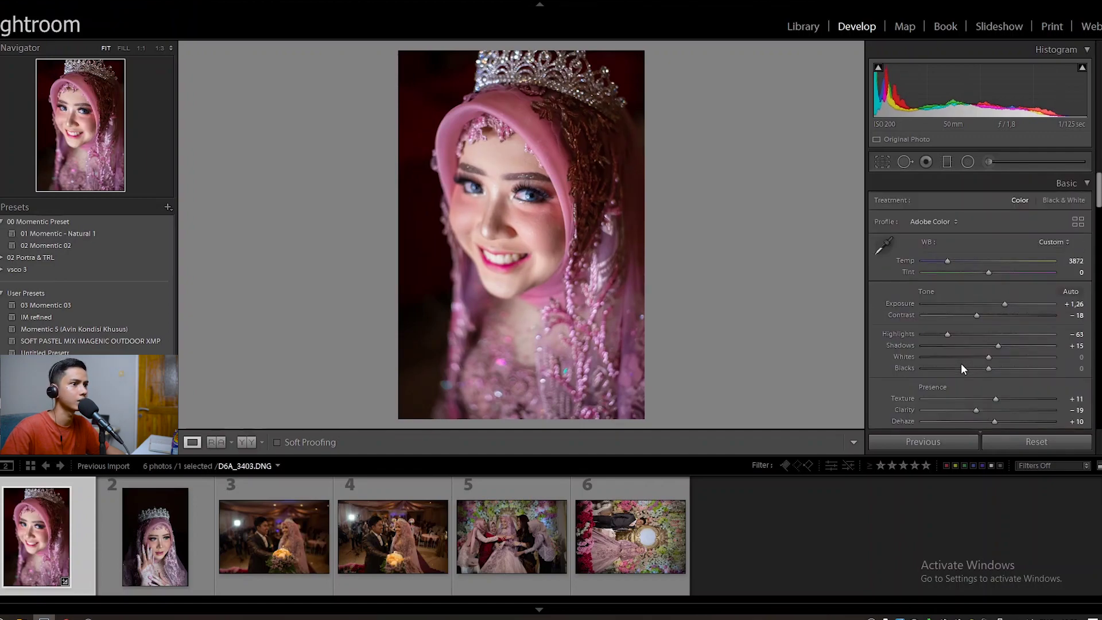
left_click_drag(977, 344, 951, 344)
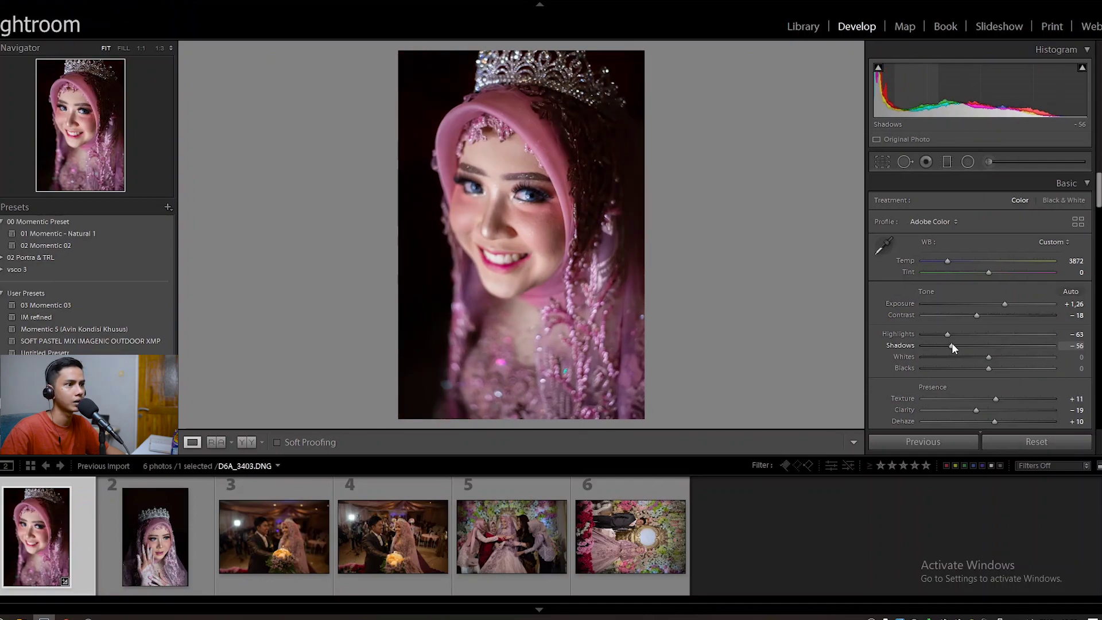
left_click_drag(951, 345, 968, 346)
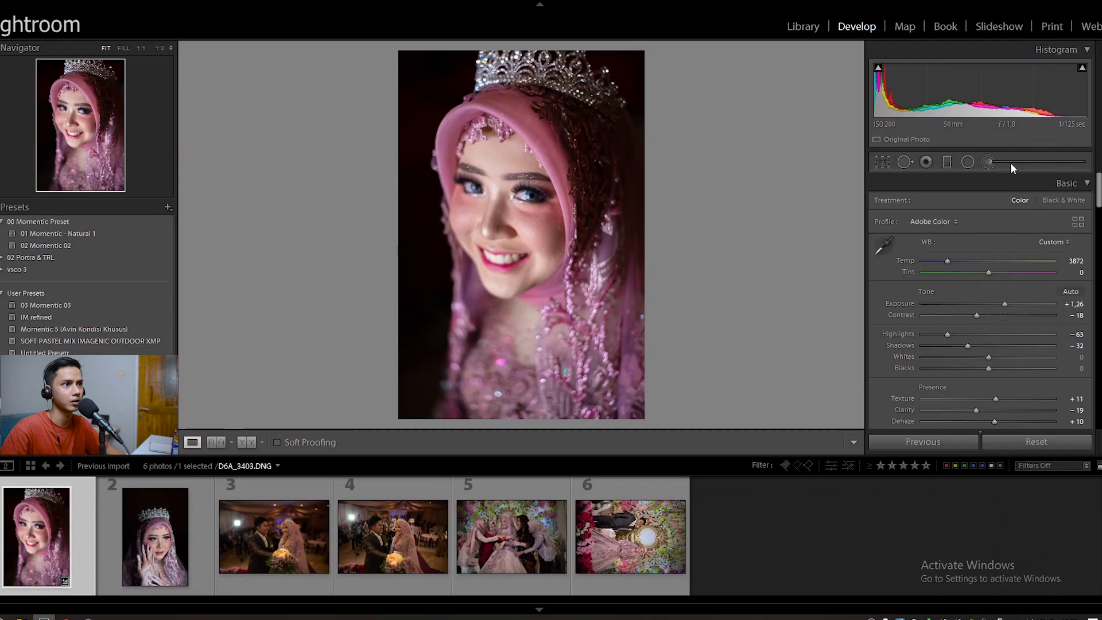
Set up a new Adjustment Brush with Exposure 0.18 and Shadows 19
left_click(988, 163)
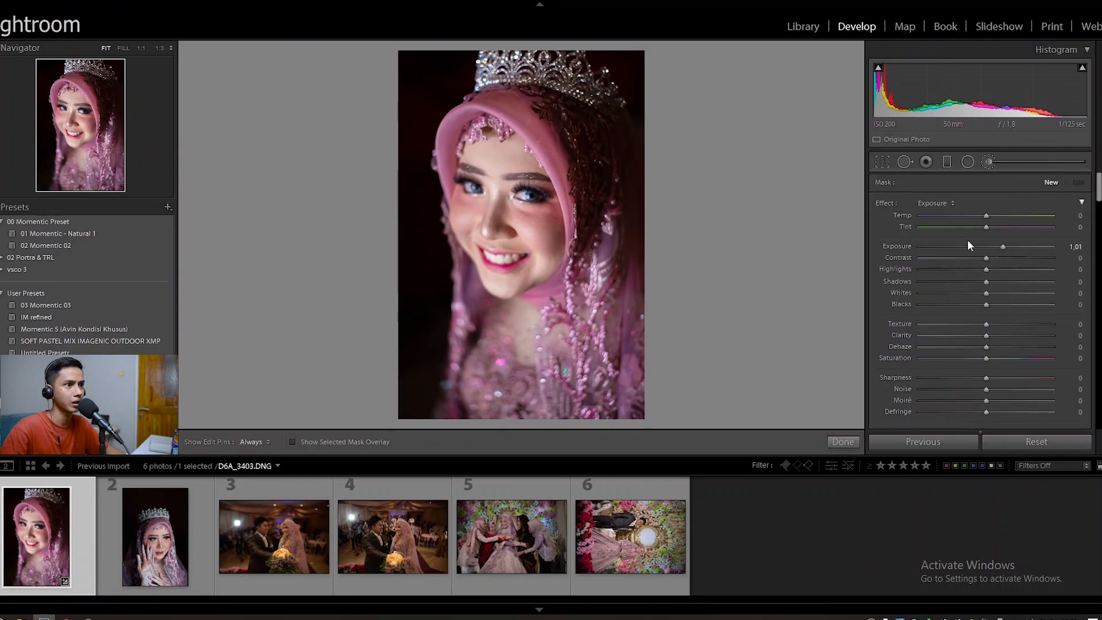
left_click(991, 246)
left_click_drag(989, 246, 986, 246)
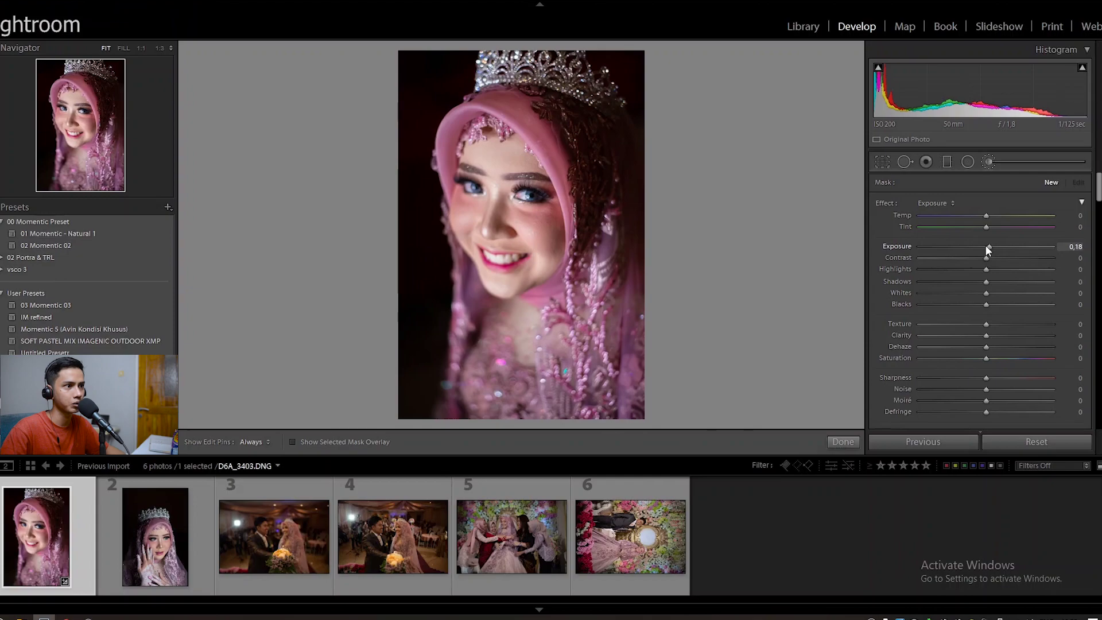
left_click(997, 281)
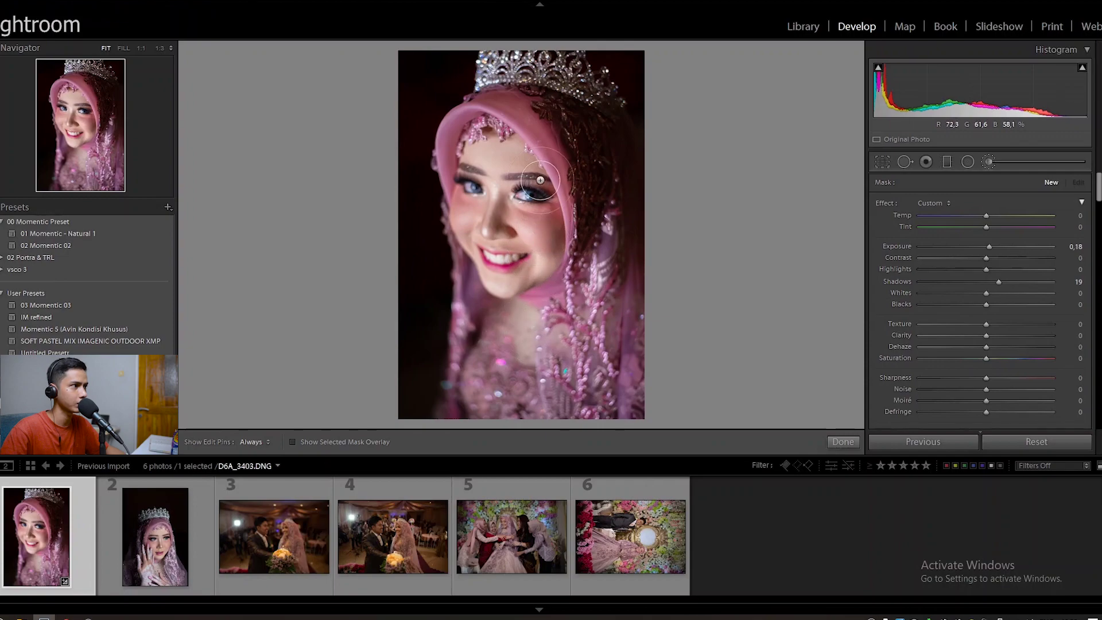
Paint the brush adjustment over the bride's face and upper body with the mask overlay shown
left_click_drag(547, 248, 523, 173)
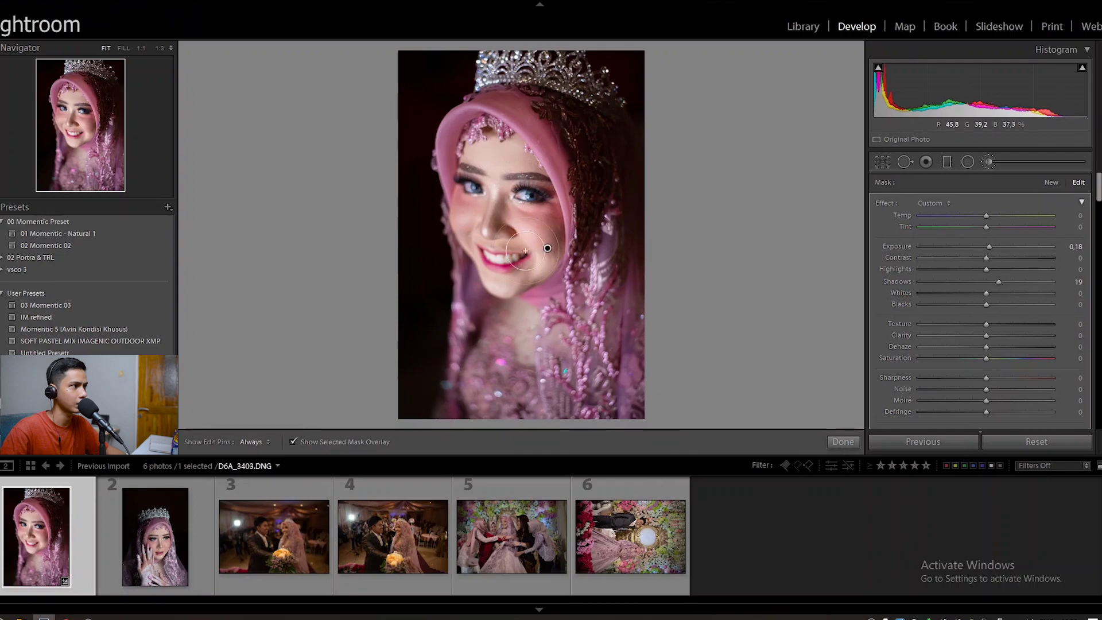
key("o")
key("h")
mouse_move(487, 148)
left_mouse_down()
mouse_move(461, 156)
mouse_move(499, 182)
mouse_move(479, 224)
mouse_move(464, 227)
mouse_move(494, 218)
mouse_move(561, 249)
mouse_move(481, 283)
mouse_move(466, 248)
mouse_move(527, 309)
mouse_move(519, 381)
mouse_move(530, 335)
mouse_move(543, 323)
mouse_move(571, 326)
mouse_move(512, 433)
mouse_move(517, 329)
mouse_move(480, 389)
mouse_move(485, 402)
mouse_move(492, 373)
mouse_move(507, 411)
left_mouse_up()
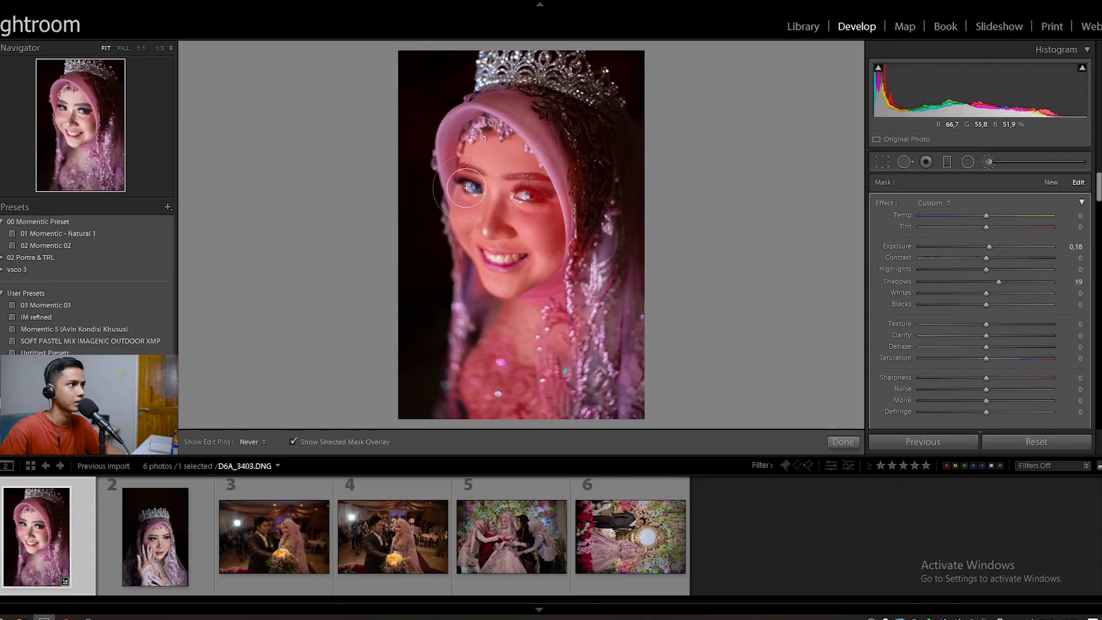
Erase the brush mask from the bride's eyes, lips and eyebrows, and hide the mask overlay
key("h")
mouse_move(507, 204)
left_mouse_down()
mouse_move(531, 190)
mouse_move(544, 193)
mouse_move(520, 193)
mouse_move(550, 200)
left_mouse_up()
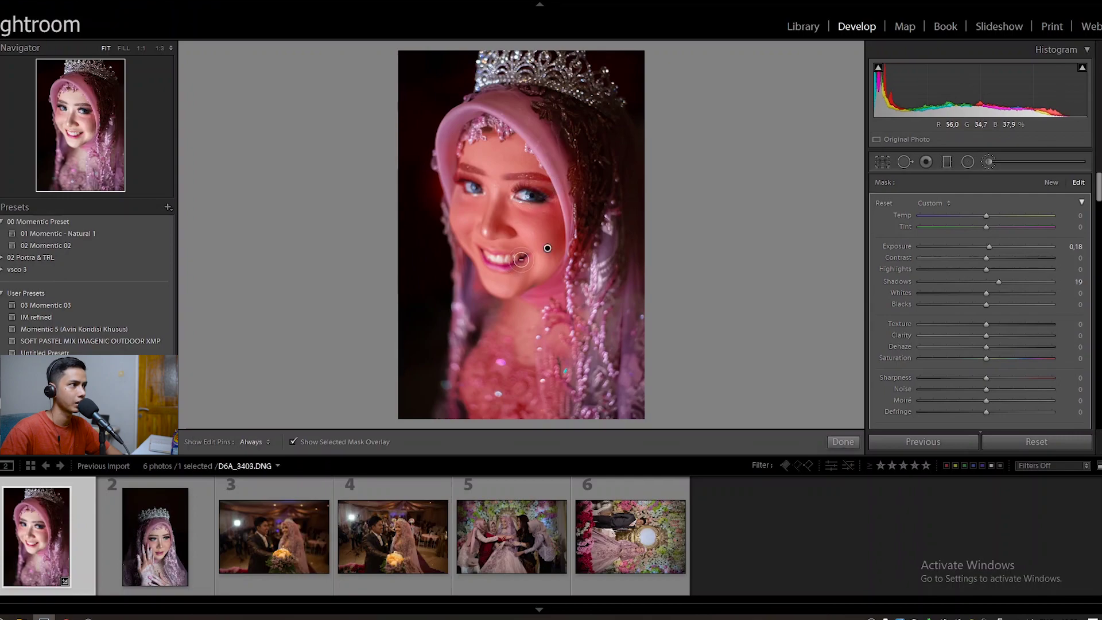
key("h")
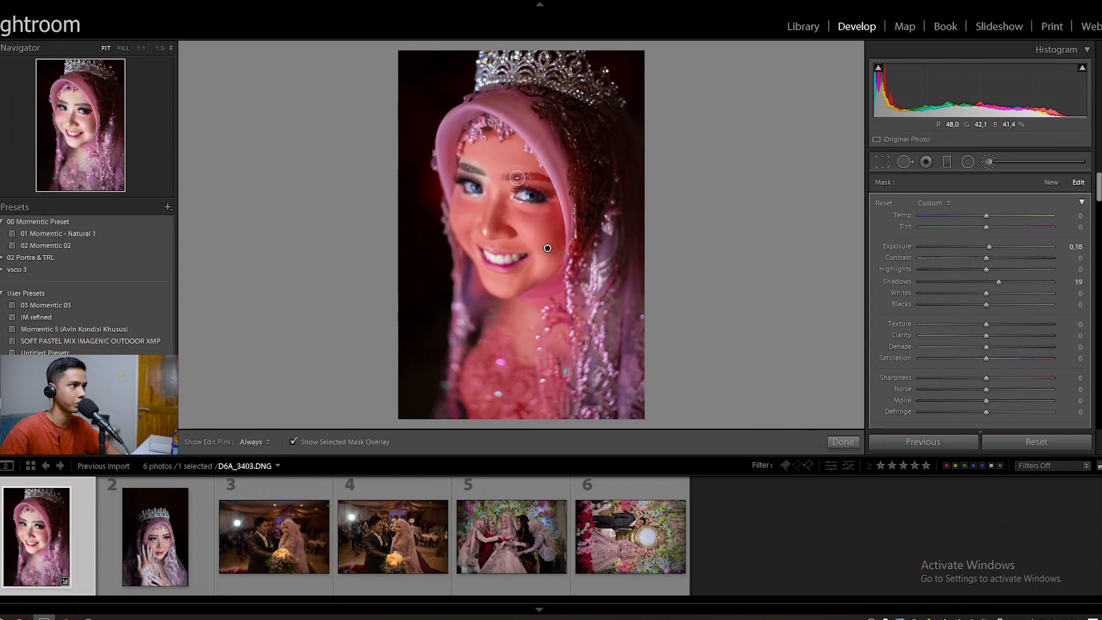
key("h")
key("h")
key("h")
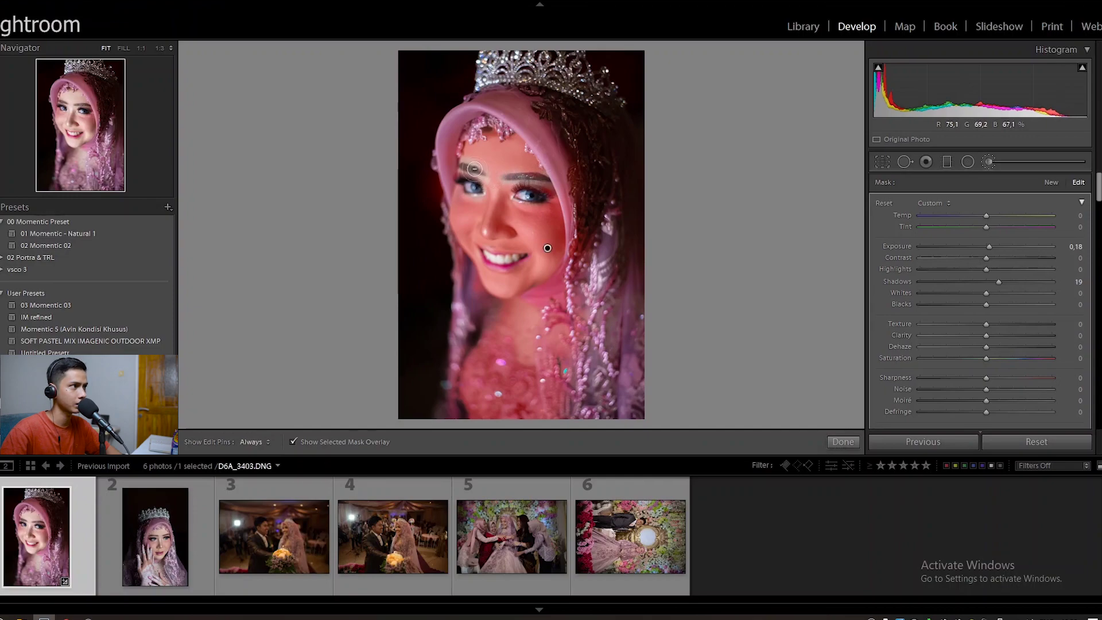
scroll(487, 165, "down", 3)
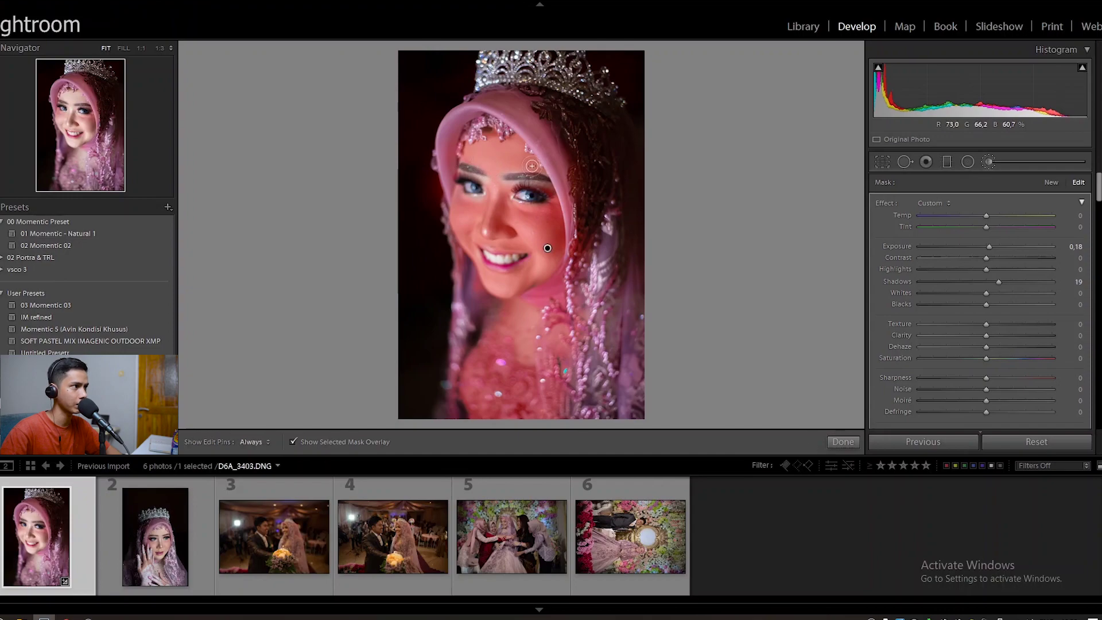
key("h")
key("h")
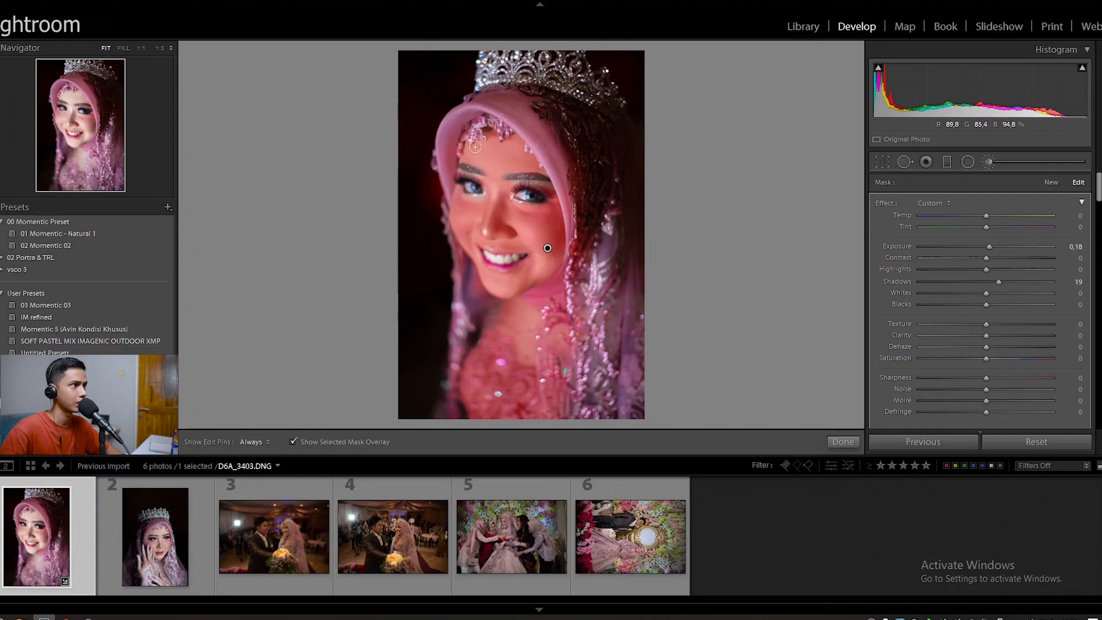
left_click(317, 442)
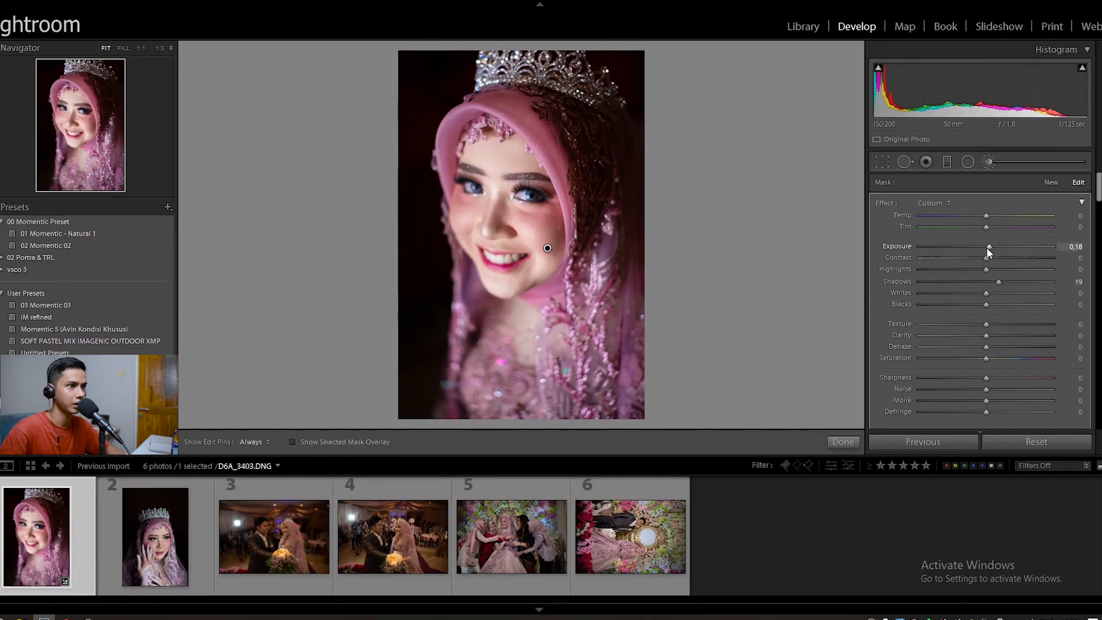
Refine the bride's brush adjustment with Exposure 0.14, Shadows 24, Texture 9, Clarity -23 and Saturation -14, and finish brushing
left_click_drag(988, 247, 1002, 281)
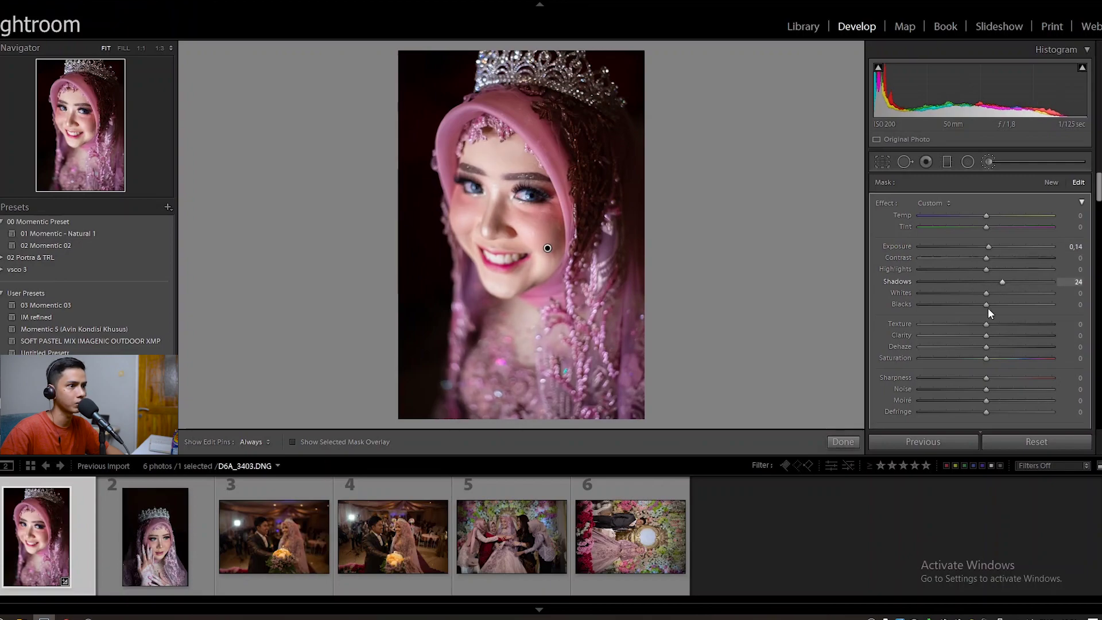
left_click(971, 335)
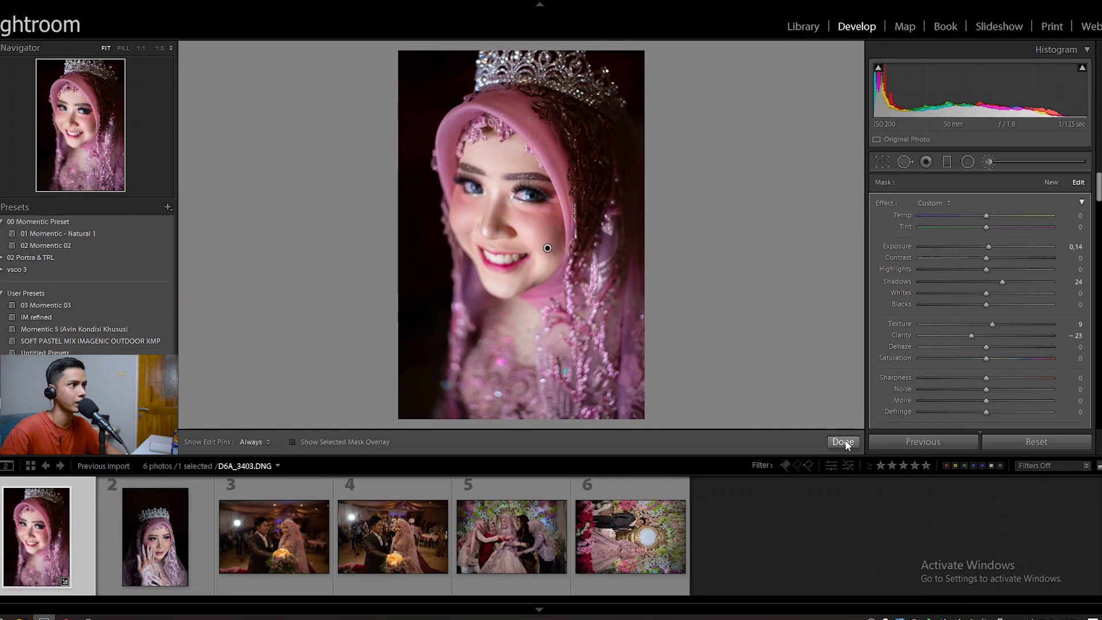
left_click(977, 358)
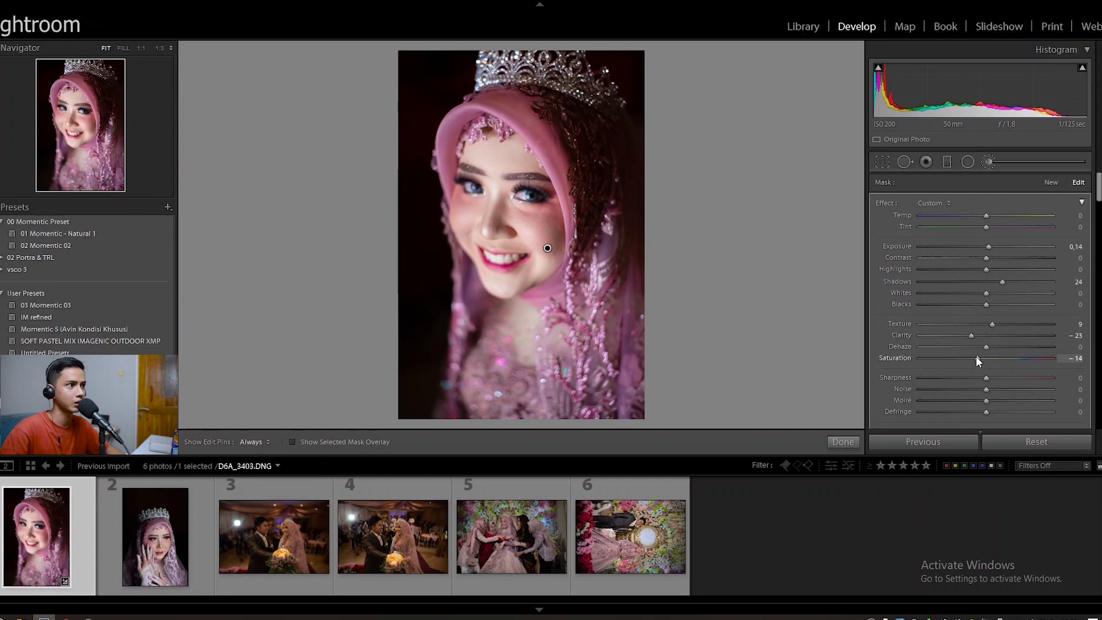
left_click(842, 442)
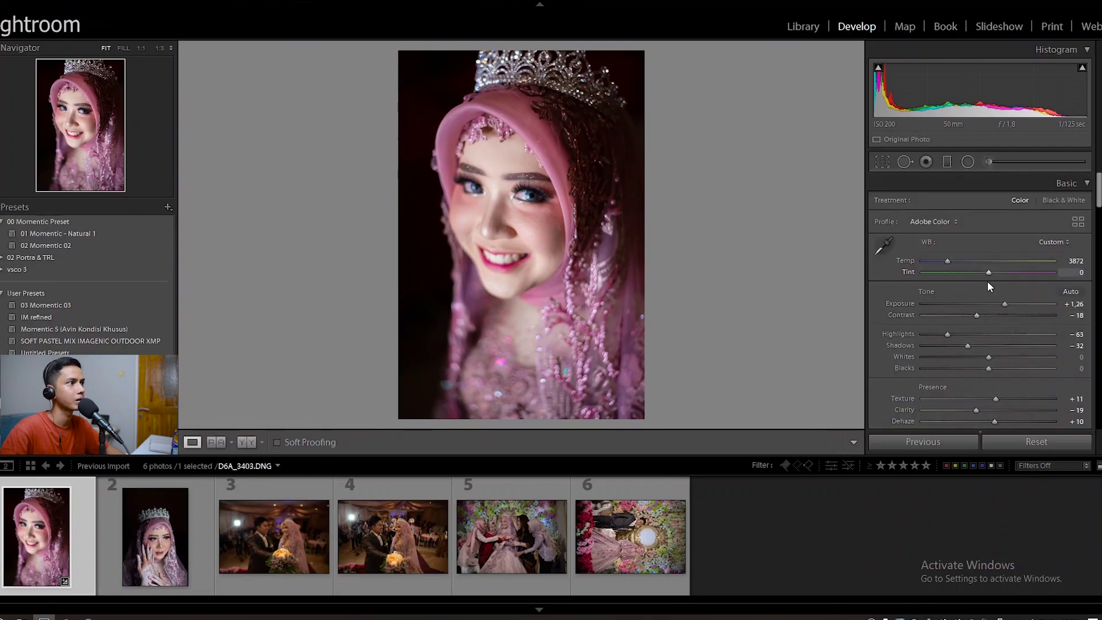
Set the portrait's Basic Exposure to +1.36 and Saturation to +17
left_click(1070, 304)
key("Up")
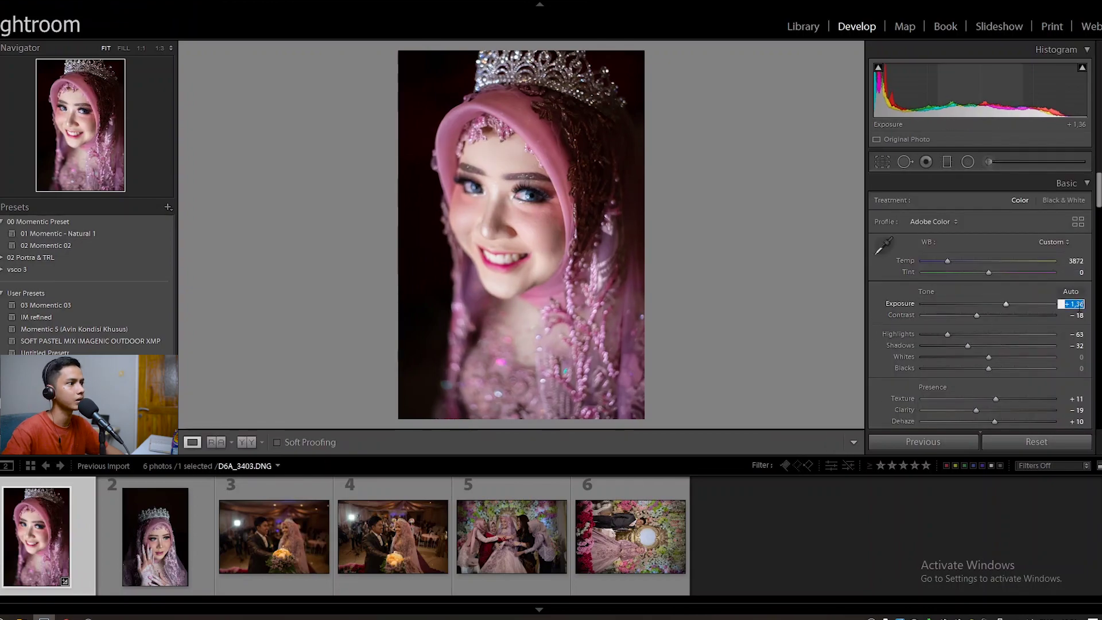
scroll(1014, 332, "down", 3)
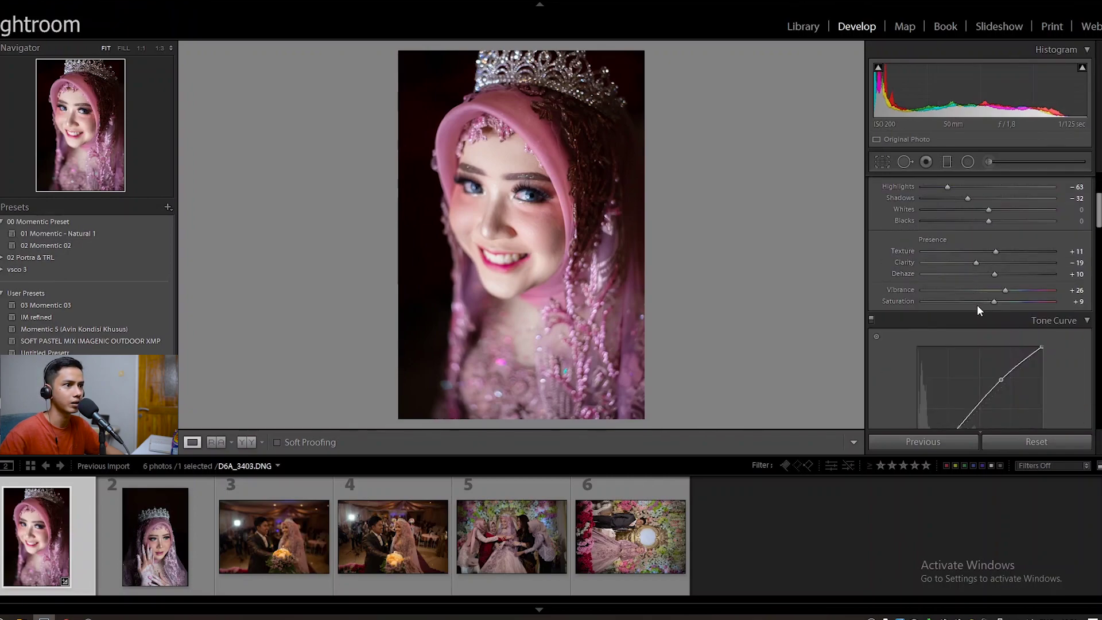
scroll(977, 305, "down", 2)
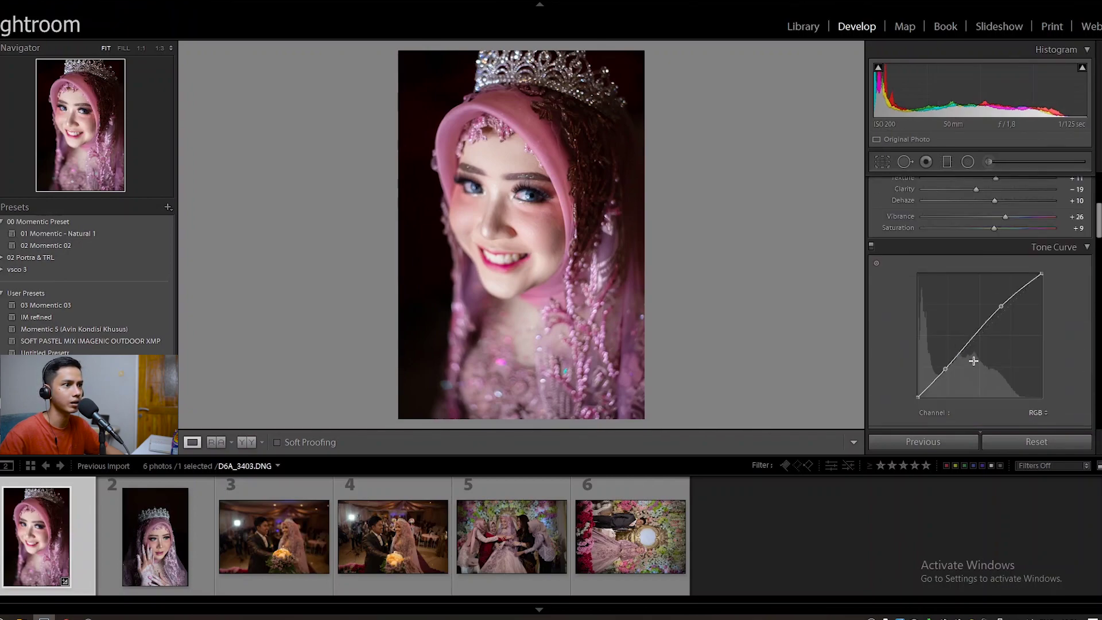
left_click(999, 229)
scroll(997, 229, "up", 2)
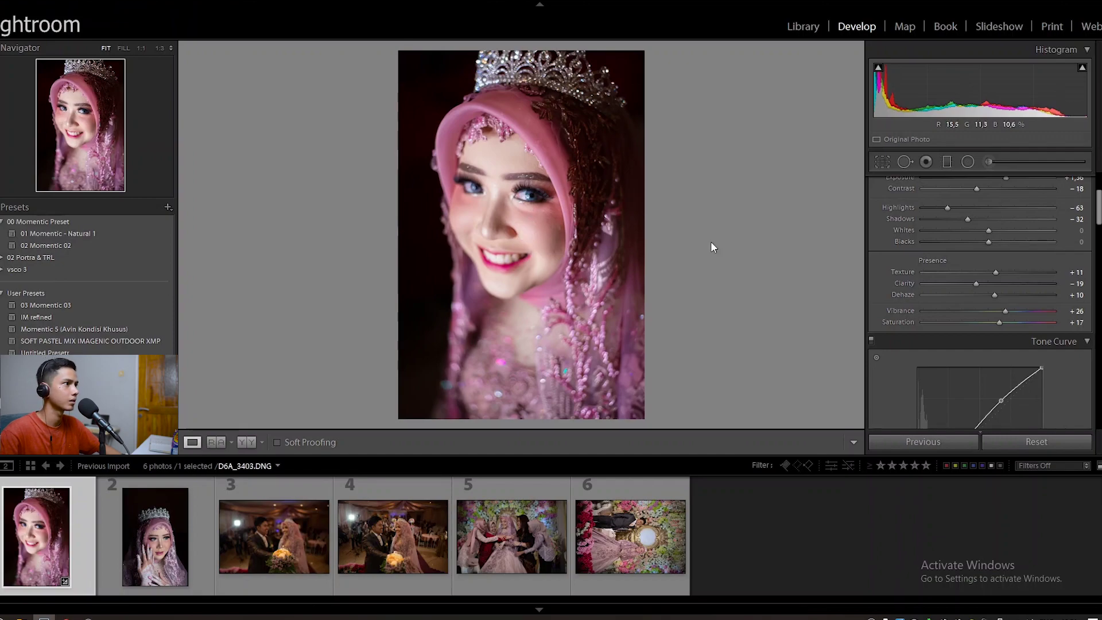
scroll(978, 326, "up", 3)
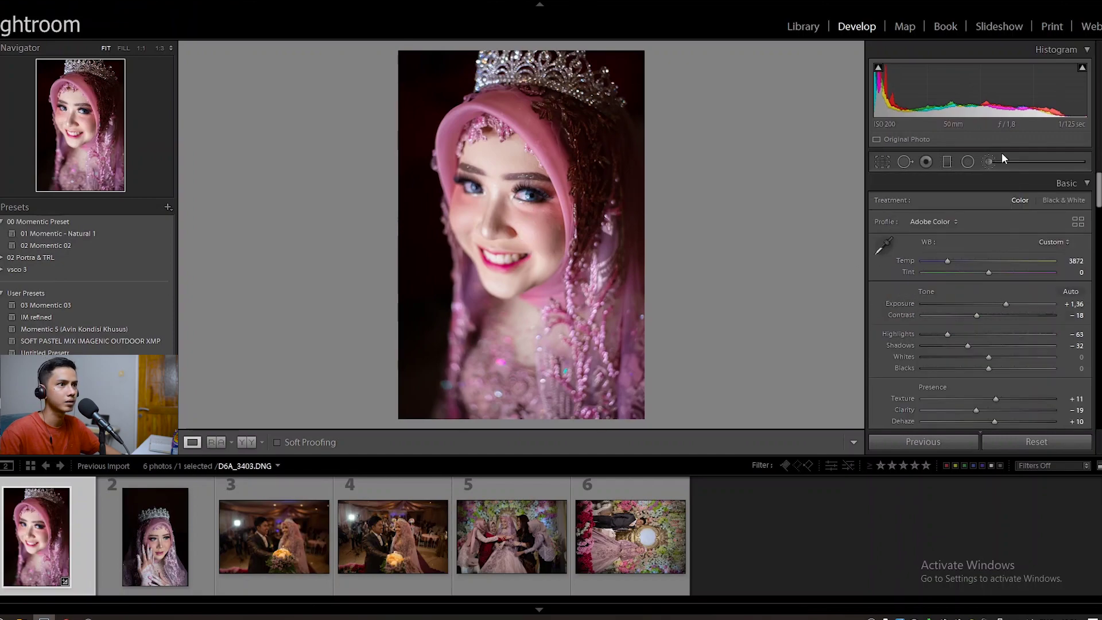
Reopen the existing brush adjustment on the bride's face and set its Shadows to 16 and Saturation to -5
left_click(988, 161)
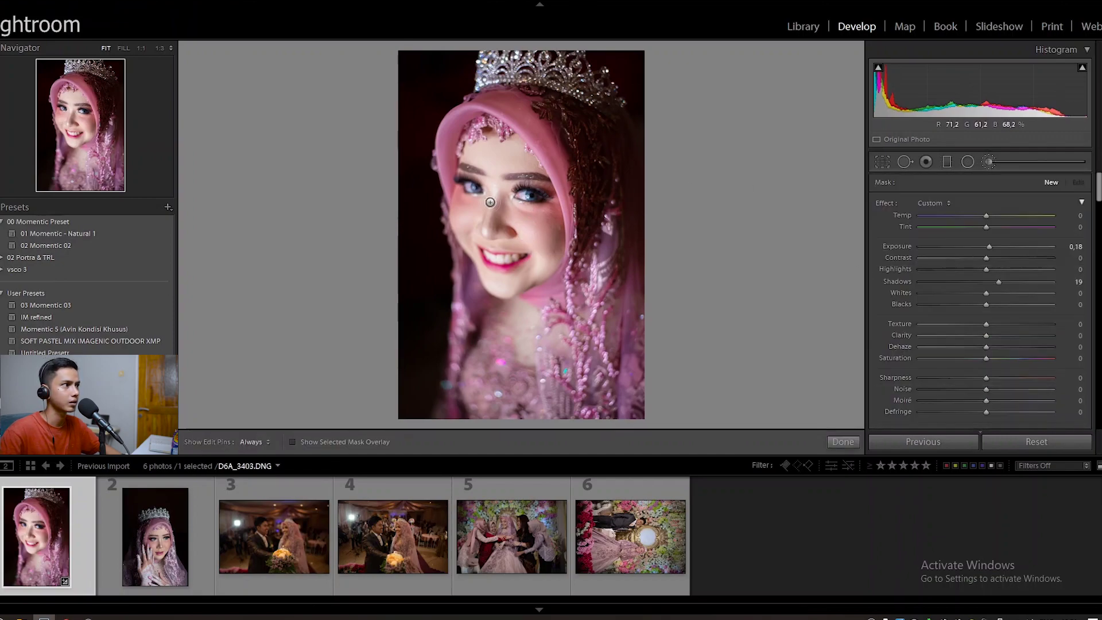
left_click(547, 248)
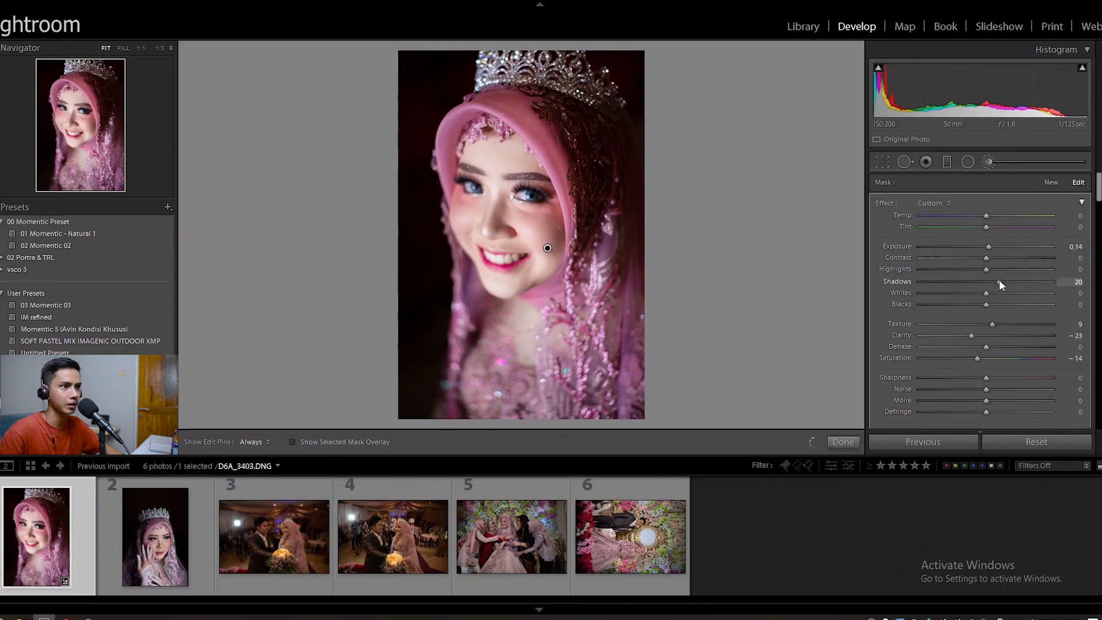
left_click_drag(999, 281, 996, 282)
left_click_drag(977, 357, 983, 358)
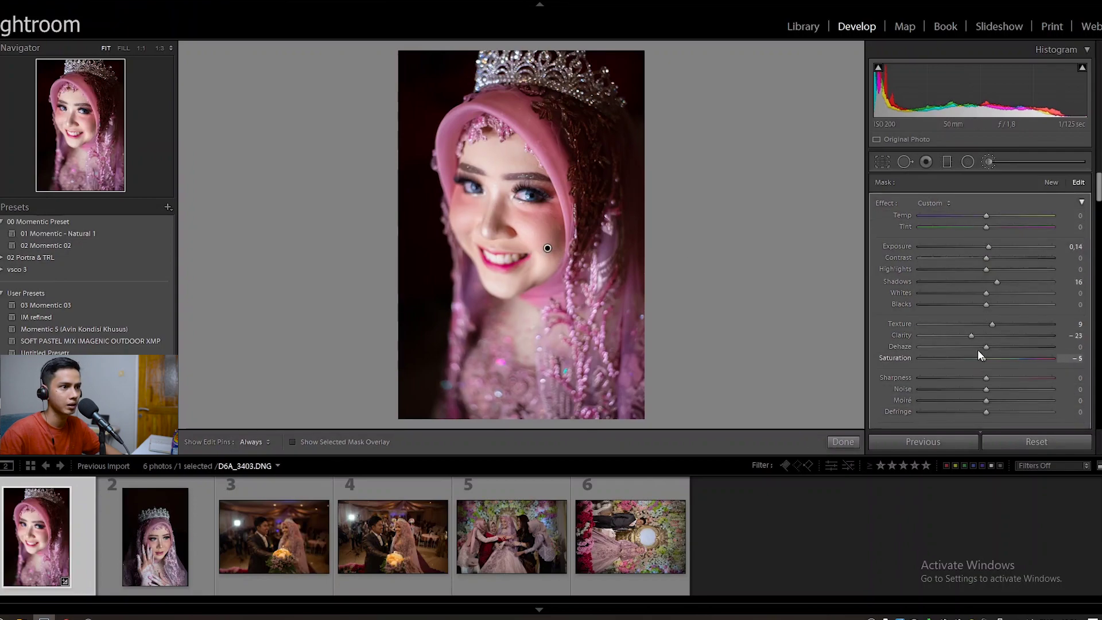
left_click(845, 440)
Compare the portrait before and after at close range, and set its Basic Exposure to +1.26 and Contrast to -25
left_click(507, 193)
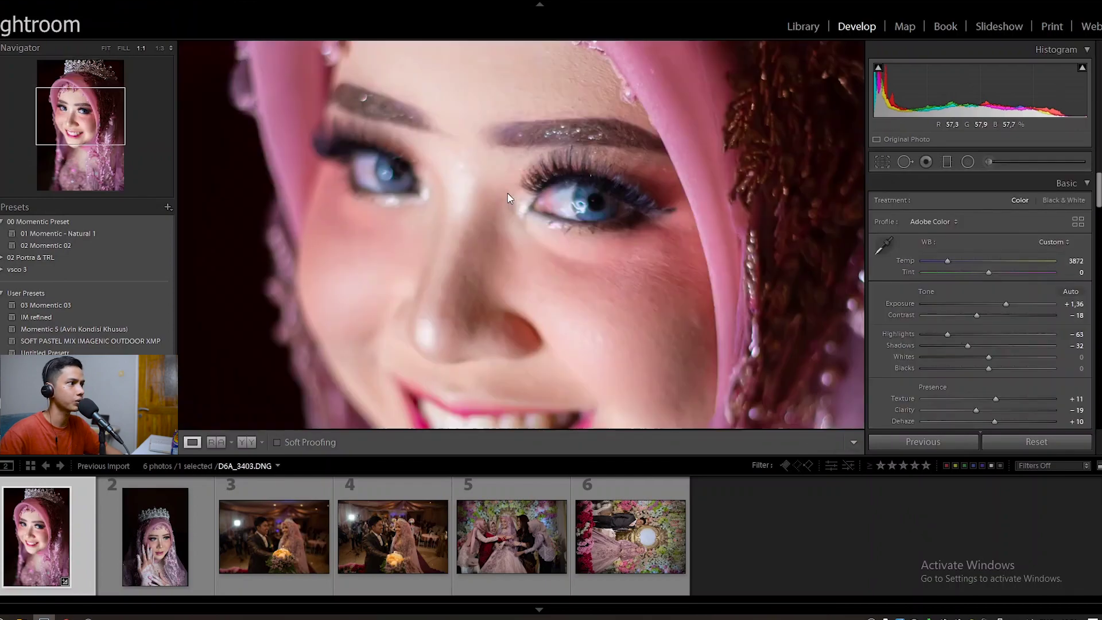
left_click(507, 193)
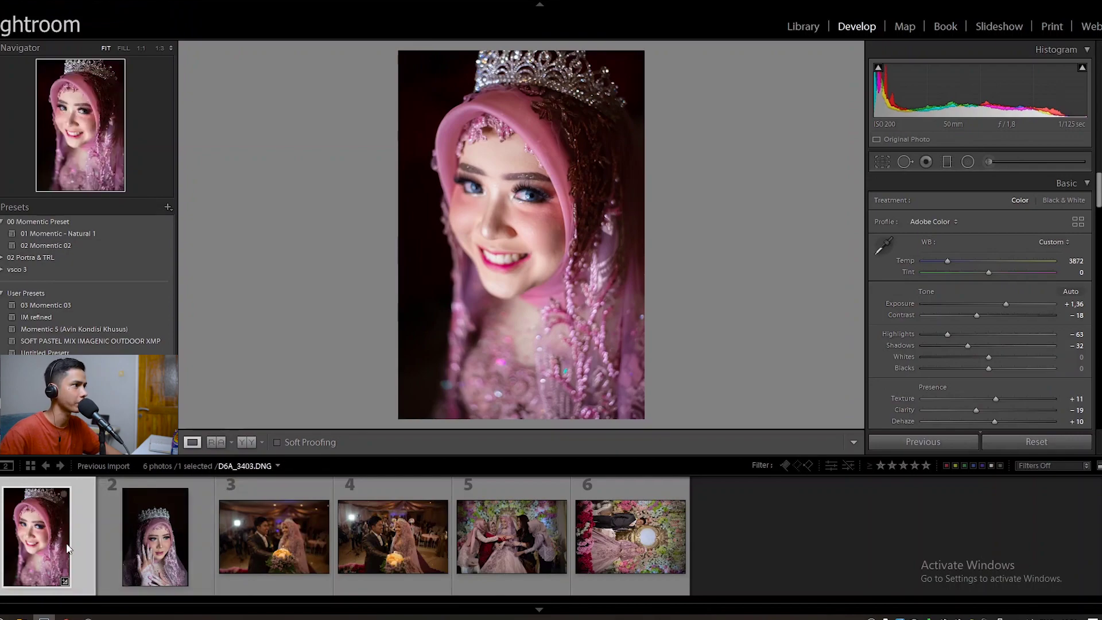
left_click(247, 443)
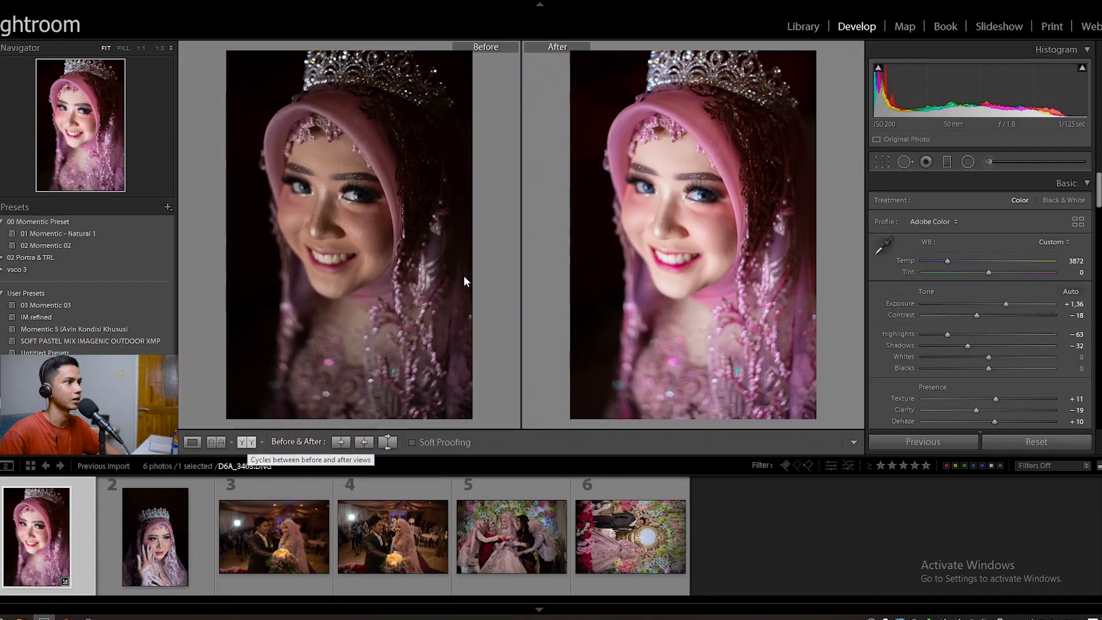
left_click(354, 192)
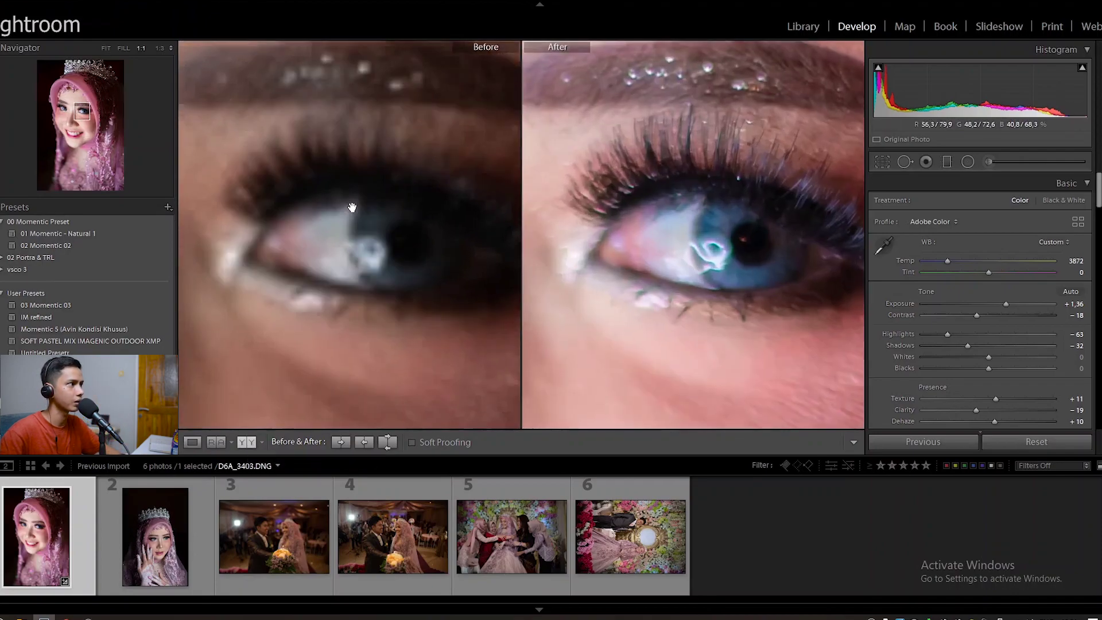
left_click(354, 193)
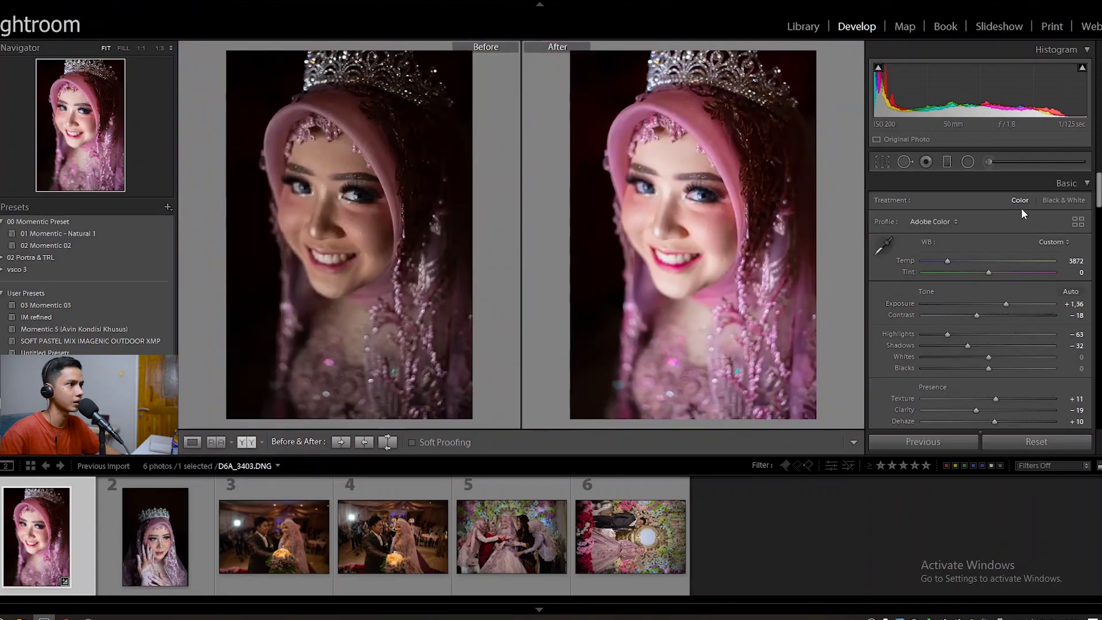
left_click(1073, 304)
key("Down")
key("Down")
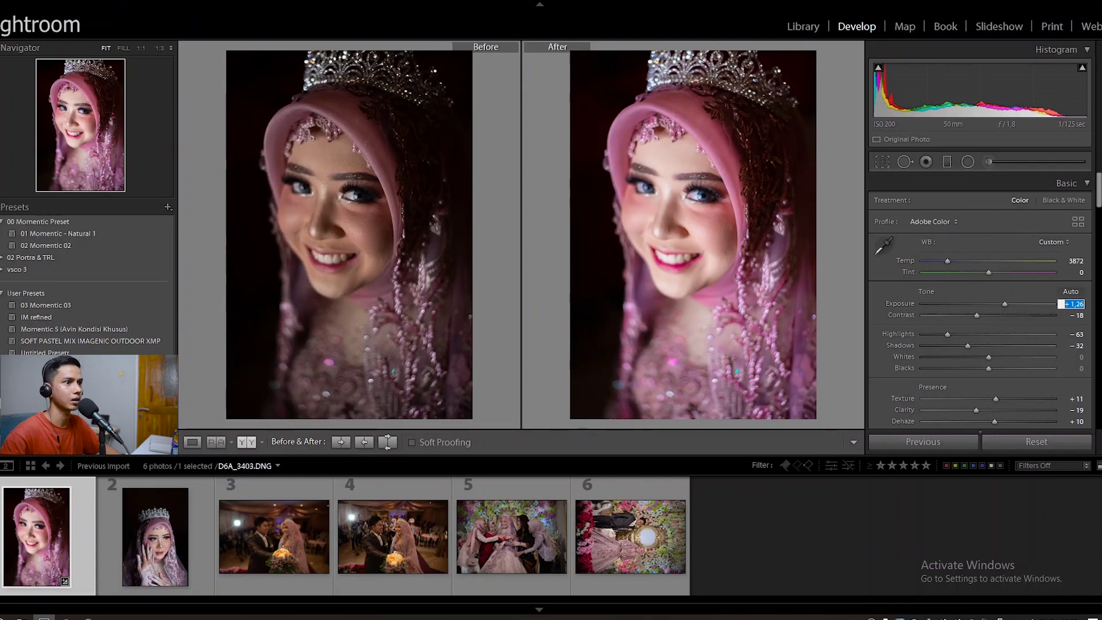
mouse_move(980, 312)
left_mouse_down()
mouse_move(959, 312)
mouse_move(972, 318)
left_mouse_up()
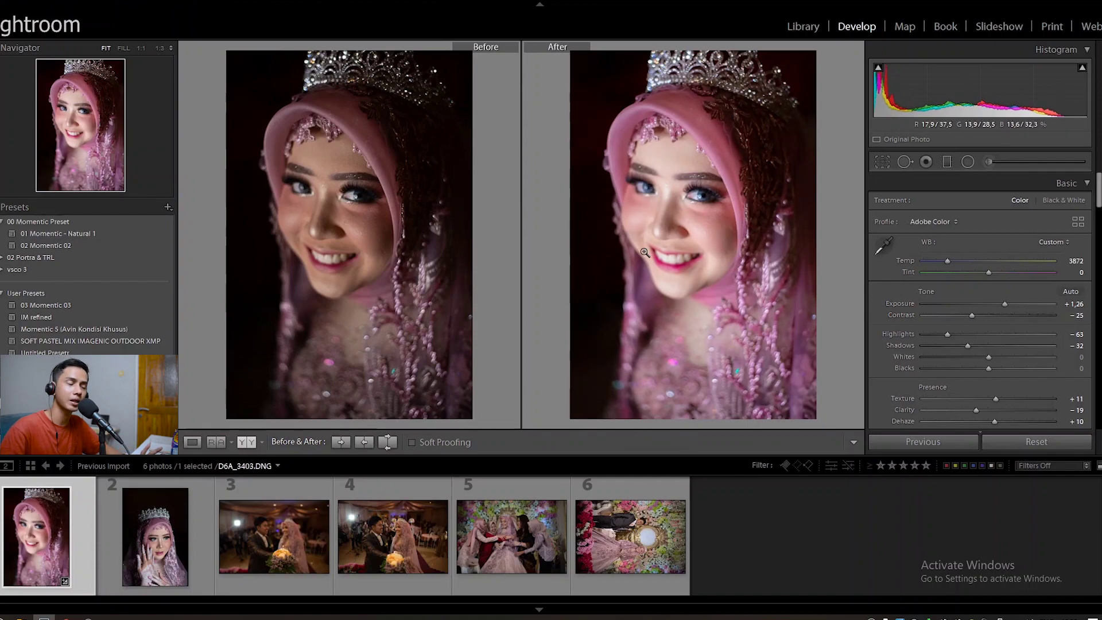
Crop the second bride portrait, DSC_2214.DNG, tighter around her crown and hands at the original aspect ratio
left_click(117, 552)
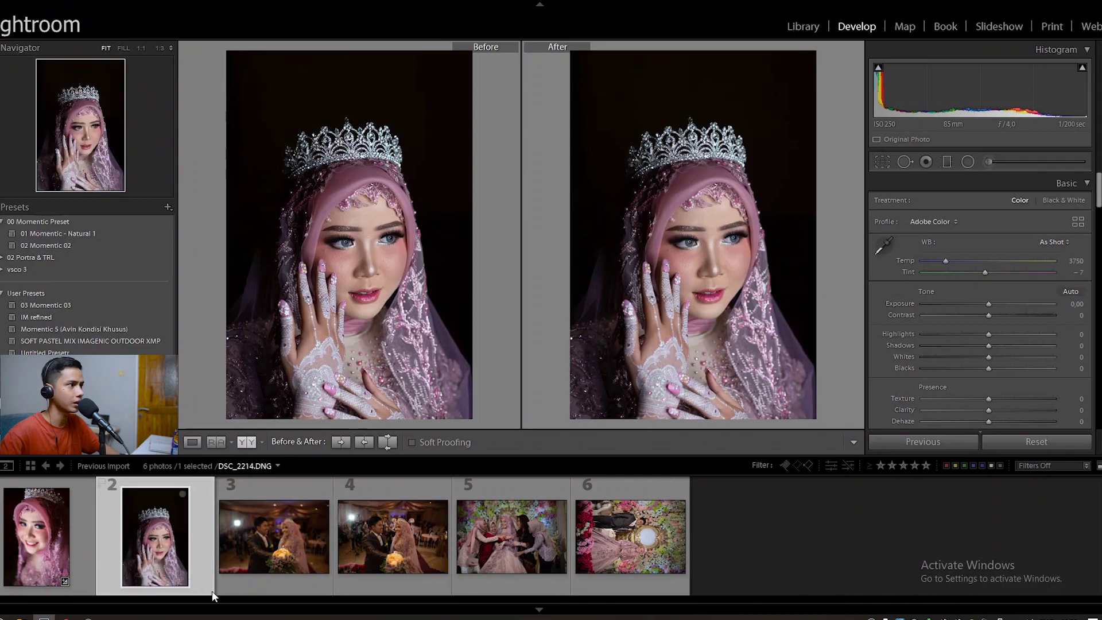
left_click(192, 442)
left_click(883, 162)
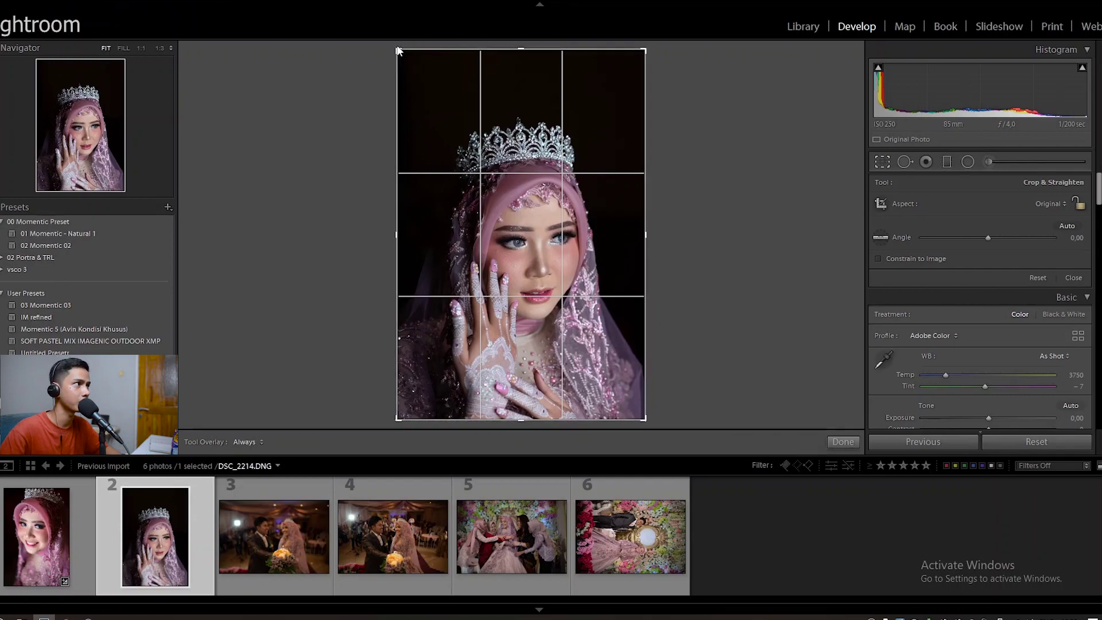
left_click_drag(398, 47, 427, 80)
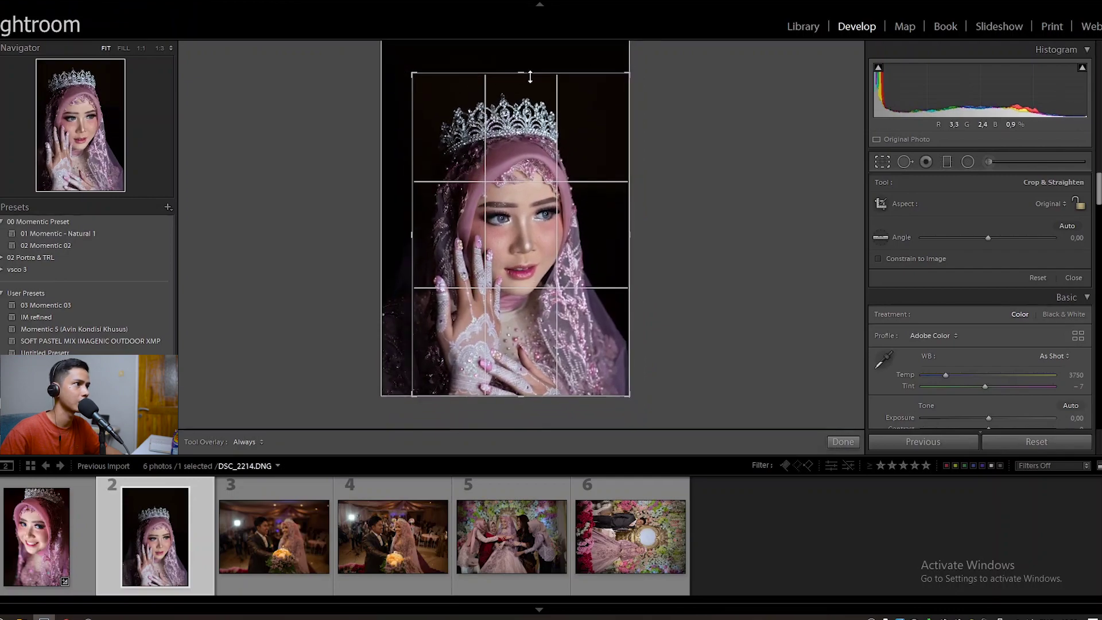
left_click_drag(629, 74, 628, 81)
left_click(833, 446)
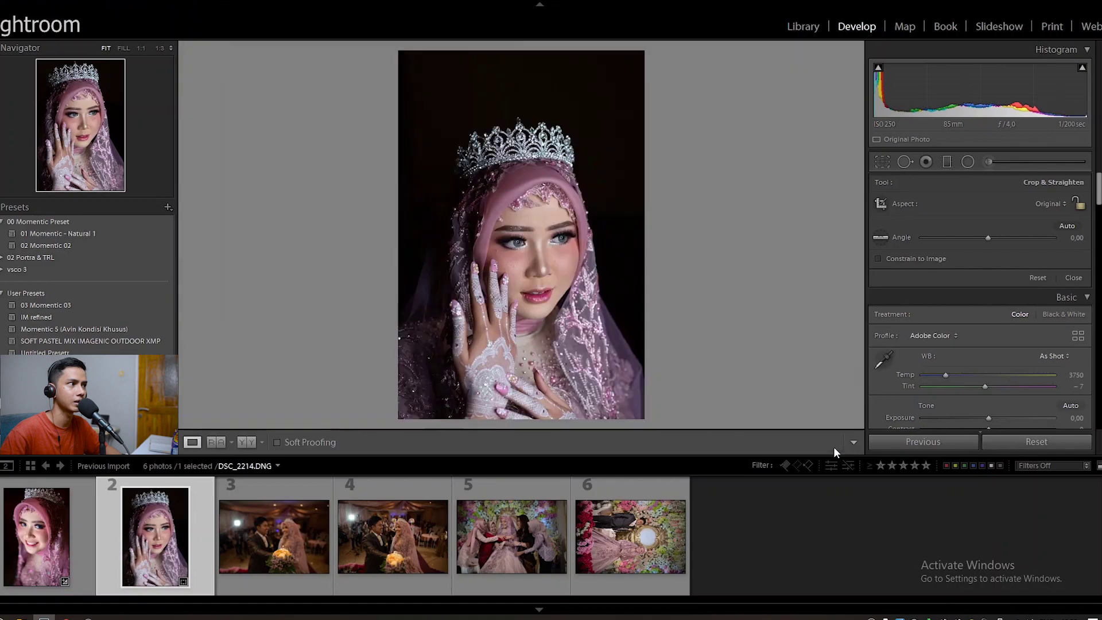
left_click(243, 441)
left_click(193, 442)
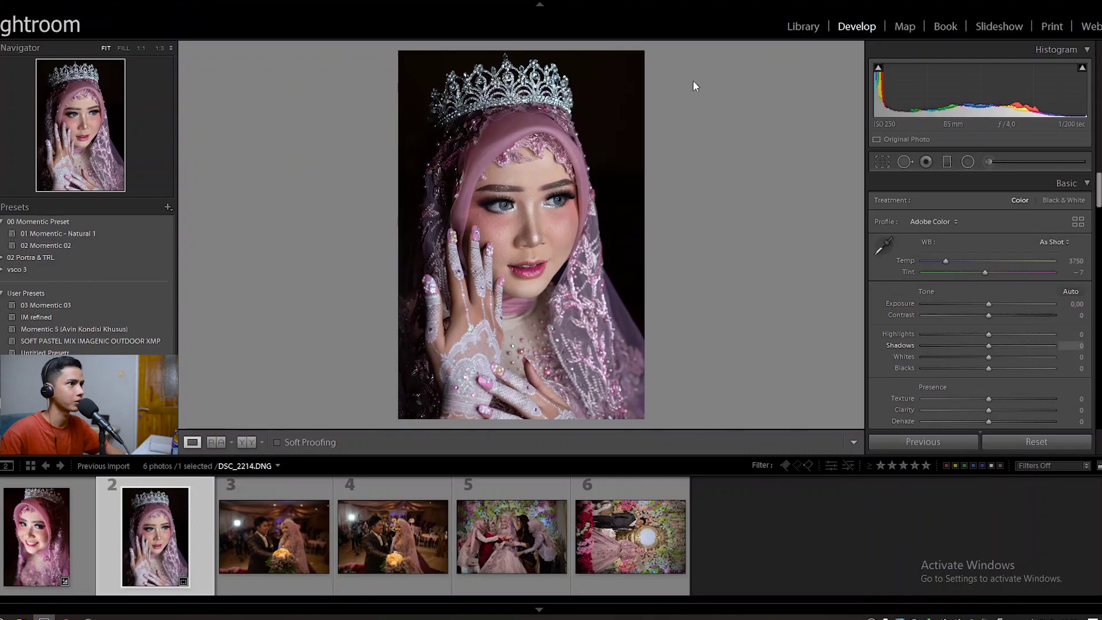
Apply the 01 Momentic - Natural 1 preset to the second portrait and set its Exposure to +0.35
left_click(95, 234)
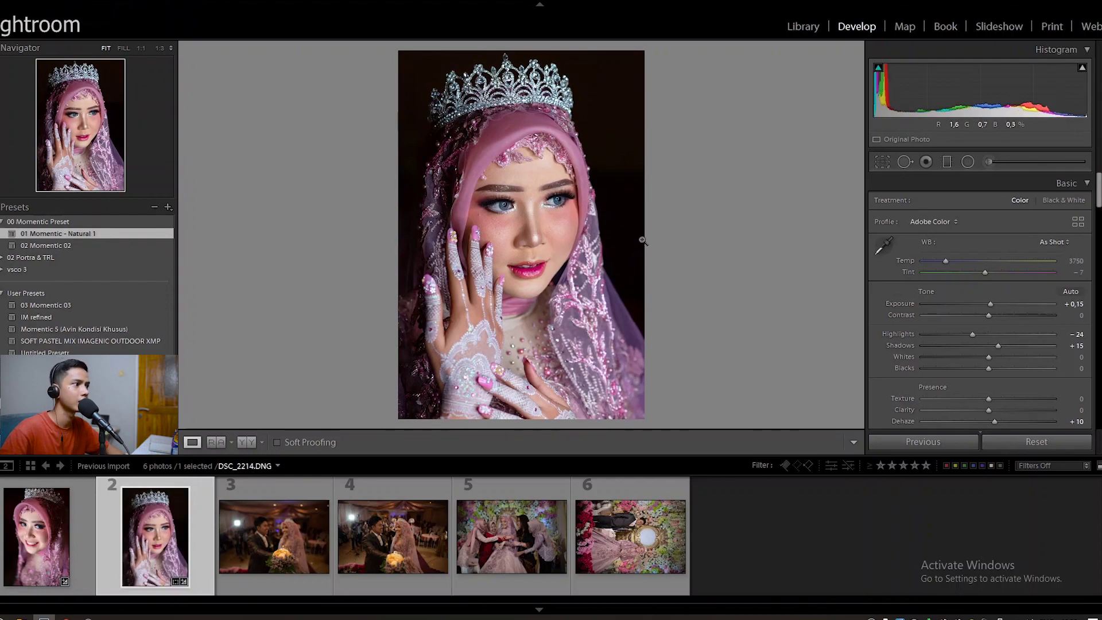
left_click(246, 443)
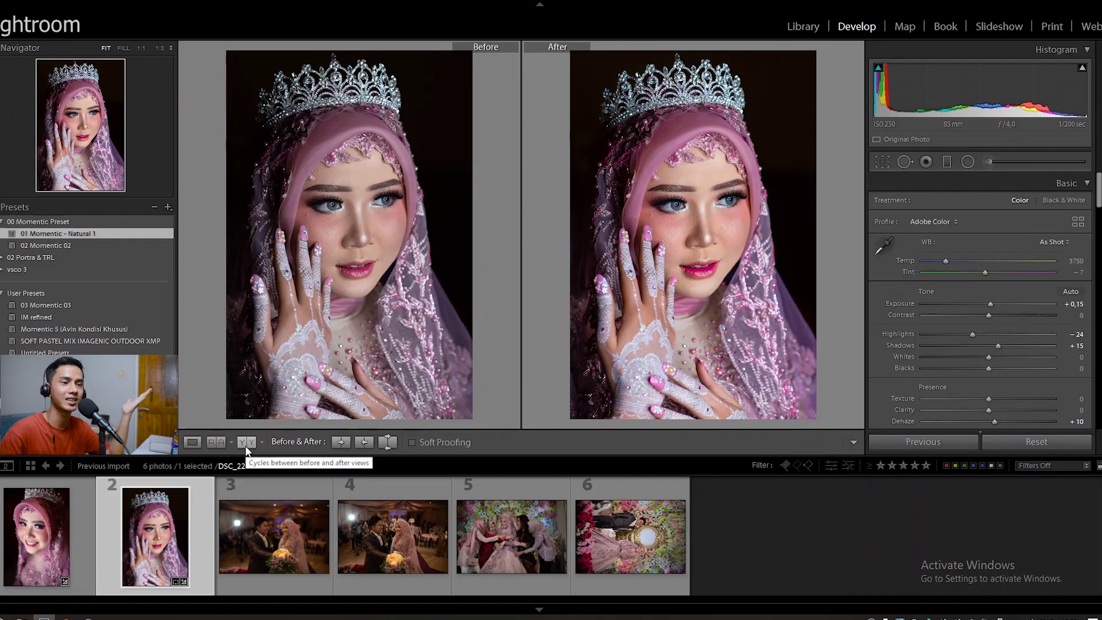
left_click(195, 442)
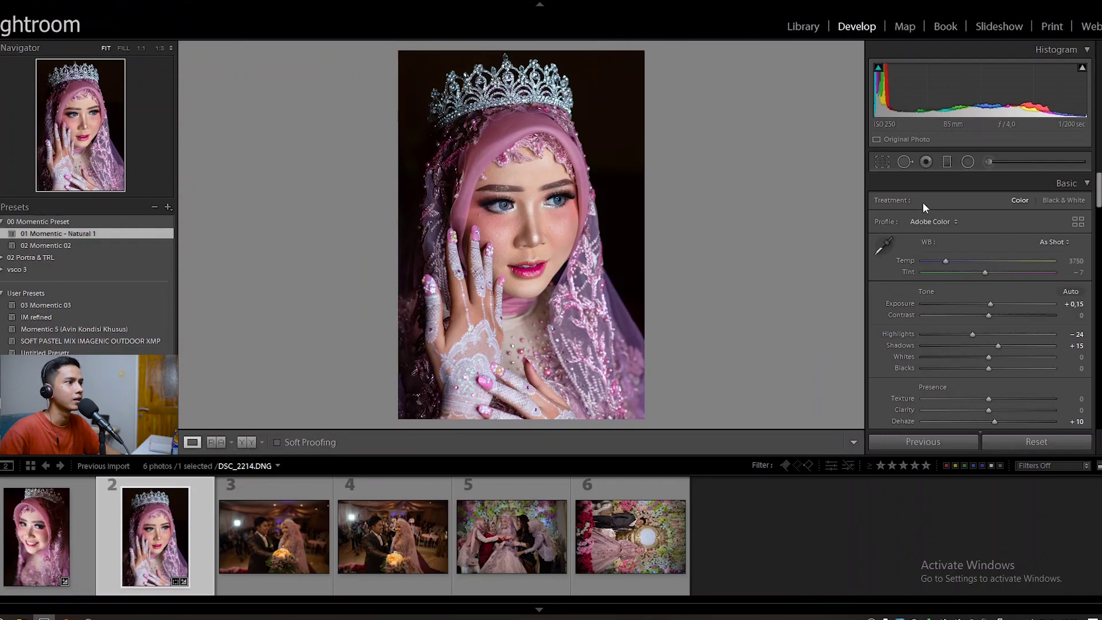
left_click(1080, 306)
type("0,35")
key("Return")
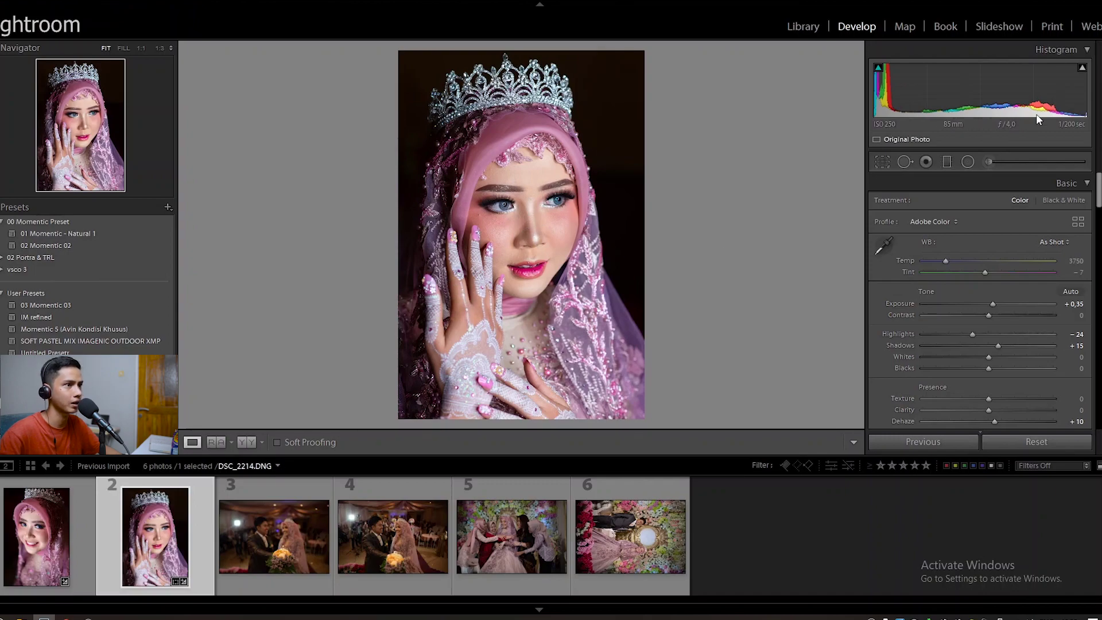
Paint a new adjustment brush mask over both of the bride's hands, using the selected mask overlay to check its coverage
left_click(987, 161)
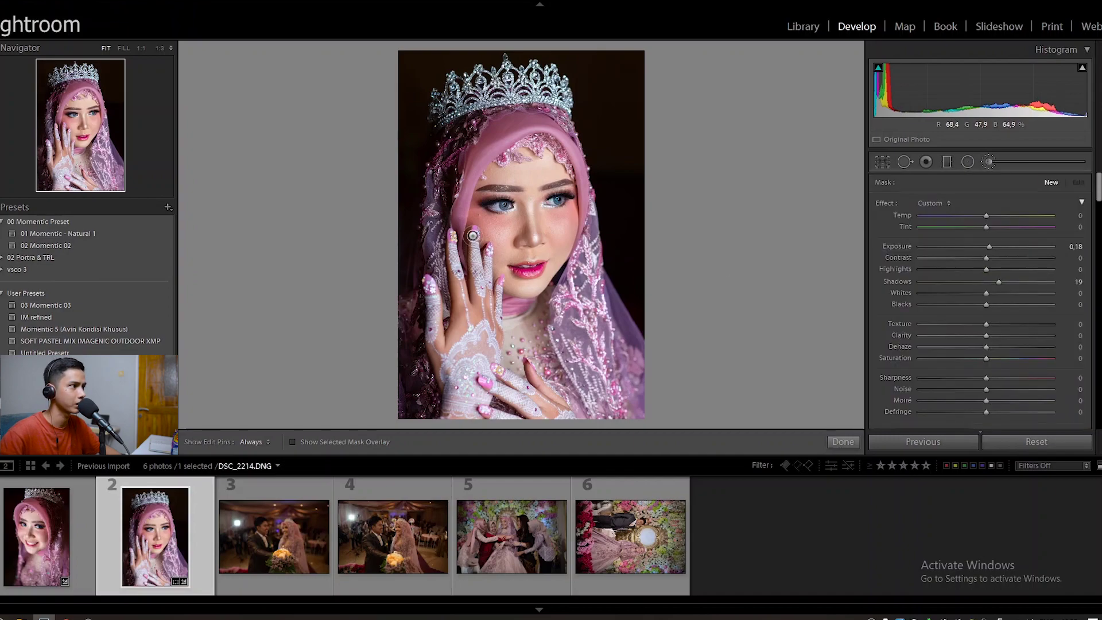
key("h")
key("h")
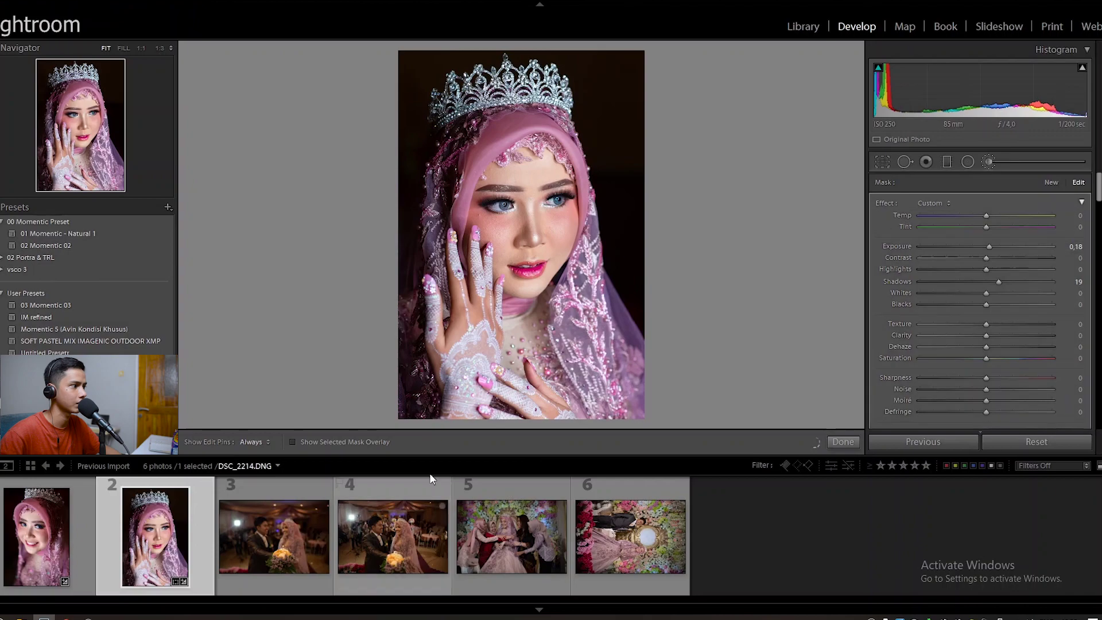
left_click(350, 444)
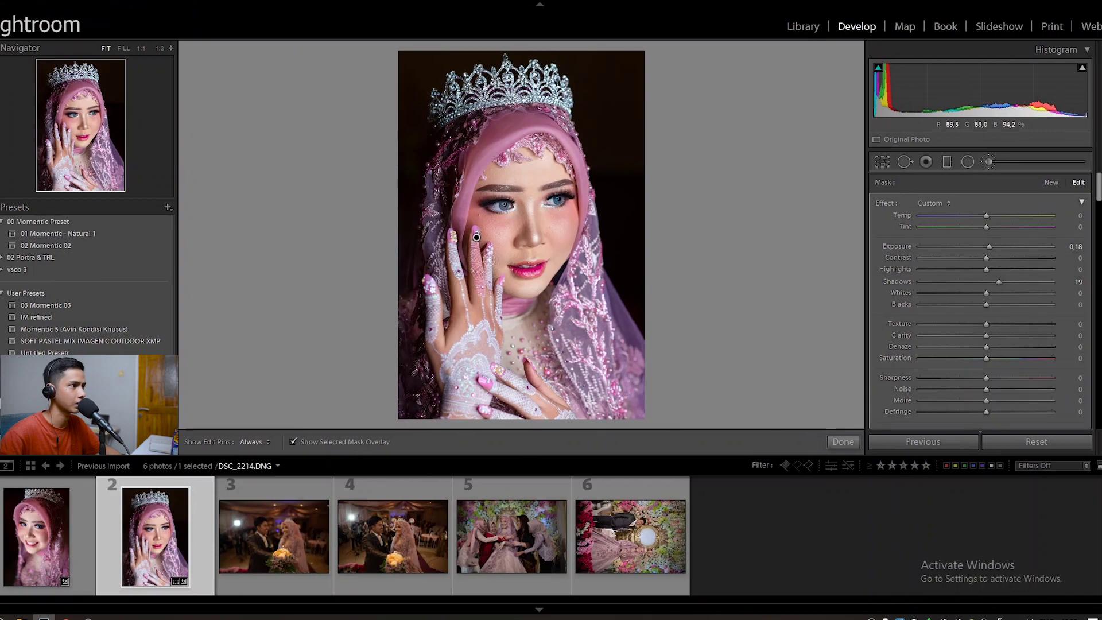
left_click_drag(488, 260, 488, 332)
mouse_move(499, 284)
left_mouse_down()
mouse_move(496, 342)
mouse_move(488, 319)
mouse_move(475, 318)
mouse_move(476, 282)
mouse_move(466, 326)
mouse_move(450, 242)
mouse_move(457, 342)
mouse_move(444, 357)
mouse_move(437, 303)
mouse_move(442, 365)
mouse_move(473, 342)
mouse_move(453, 382)
mouse_move(439, 373)
mouse_move(473, 337)
mouse_move(447, 346)
mouse_move(435, 324)
mouse_move(447, 356)
mouse_move(431, 317)
mouse_move(442, 340)
mouse_move(453, 332)
mouse_move(485, 352)
mouse_move(459, 426)
left_mouse_up()
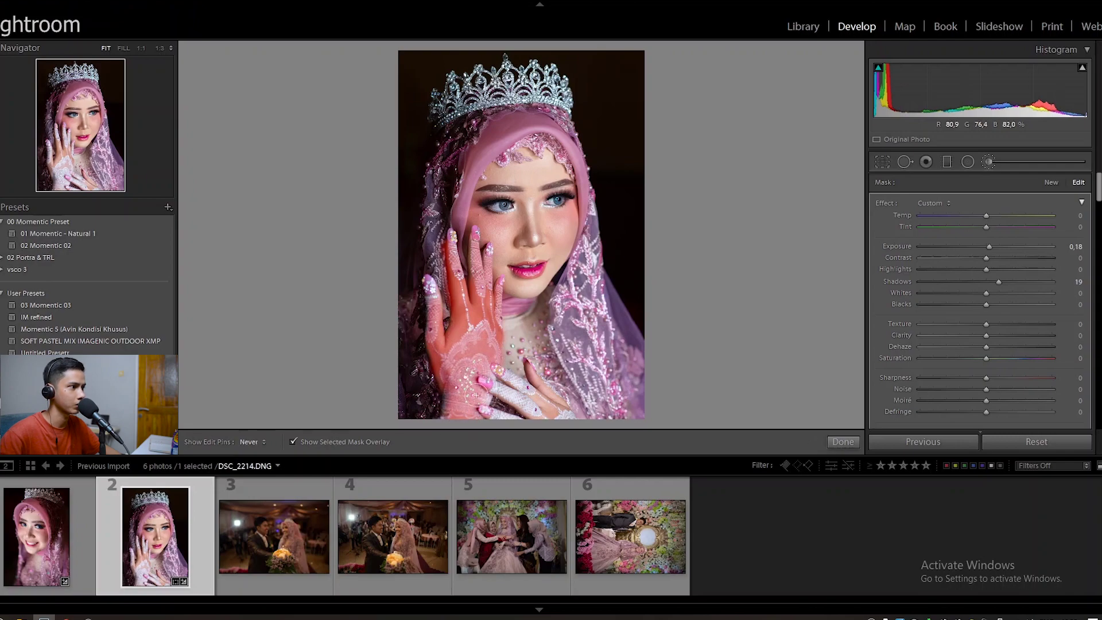
key("h")
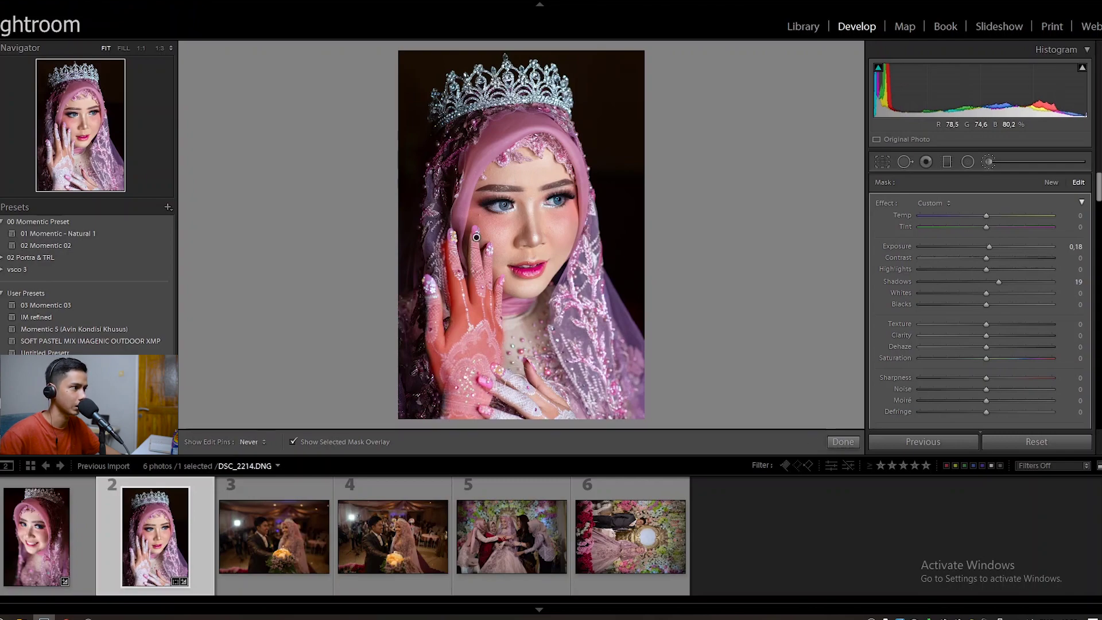
mouse_move(501, 372)
left_mouse_down()
mouse_move(571, 416)
mouse_move(565, 425)
mouse_move(534, 375)
left_mouse_up()
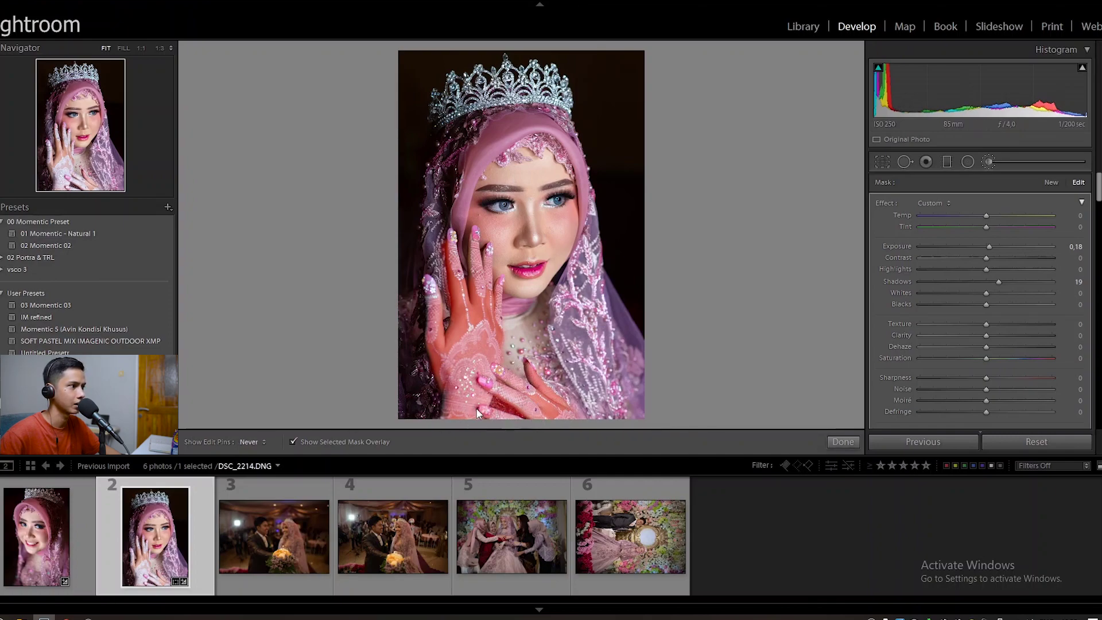
left_click(331, 443)
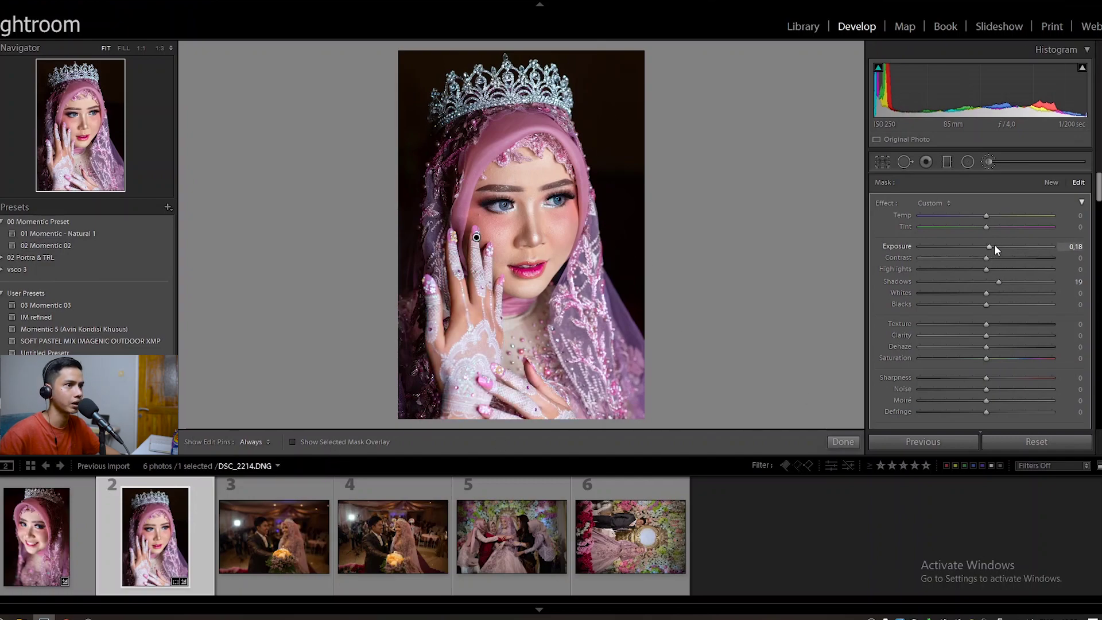
Set the hands' brush adjustment to Exposure 0.29, Contrast -33, Shadows 13, Saturation -8 and Texture 41
left_click_drag(994, 245, 1001, 245)
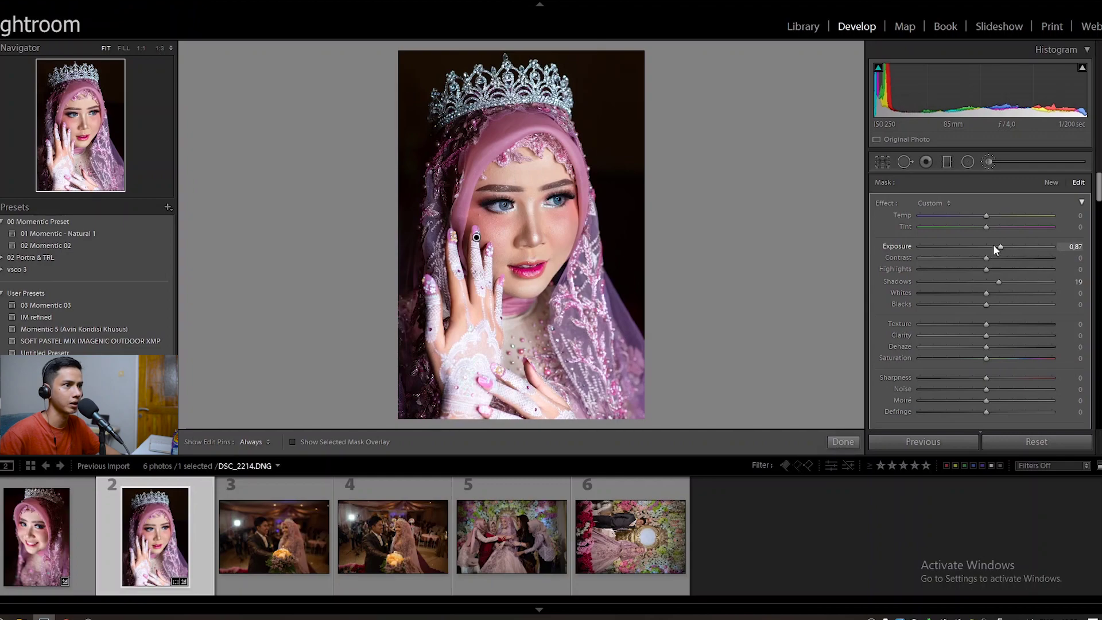
key("ctrl+z")
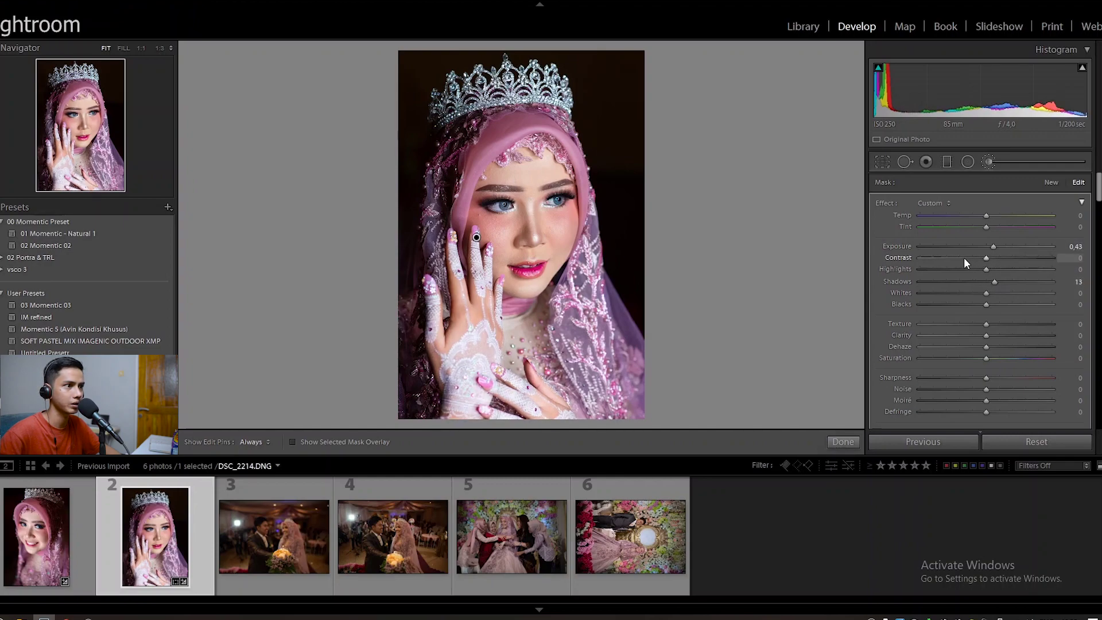
left_click(963, 257)
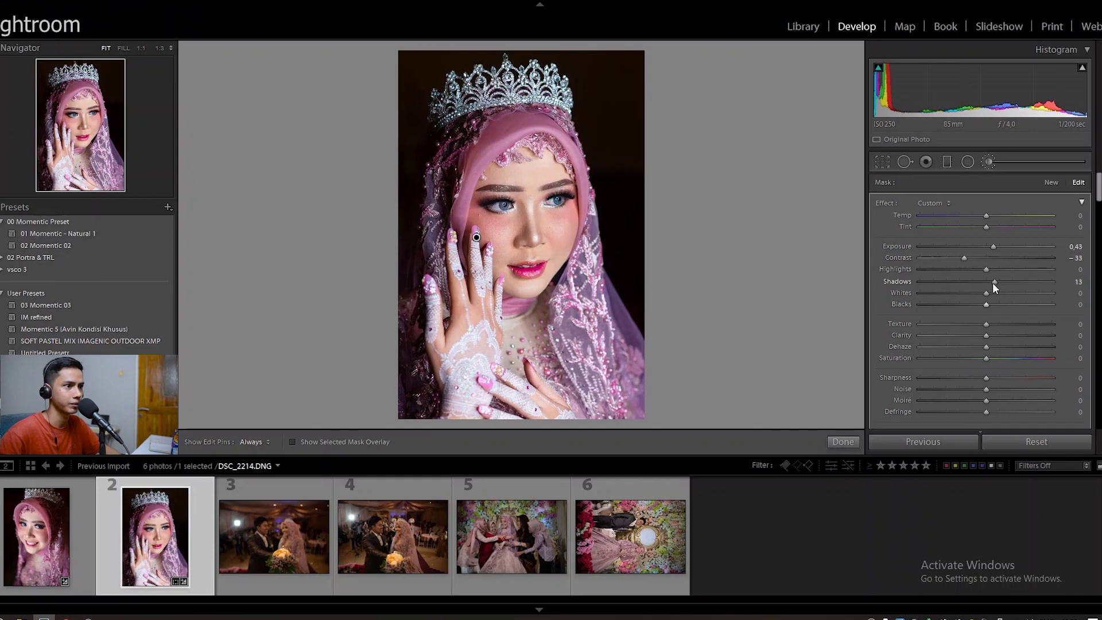
left_click_drag(993, 247, 991, 245)
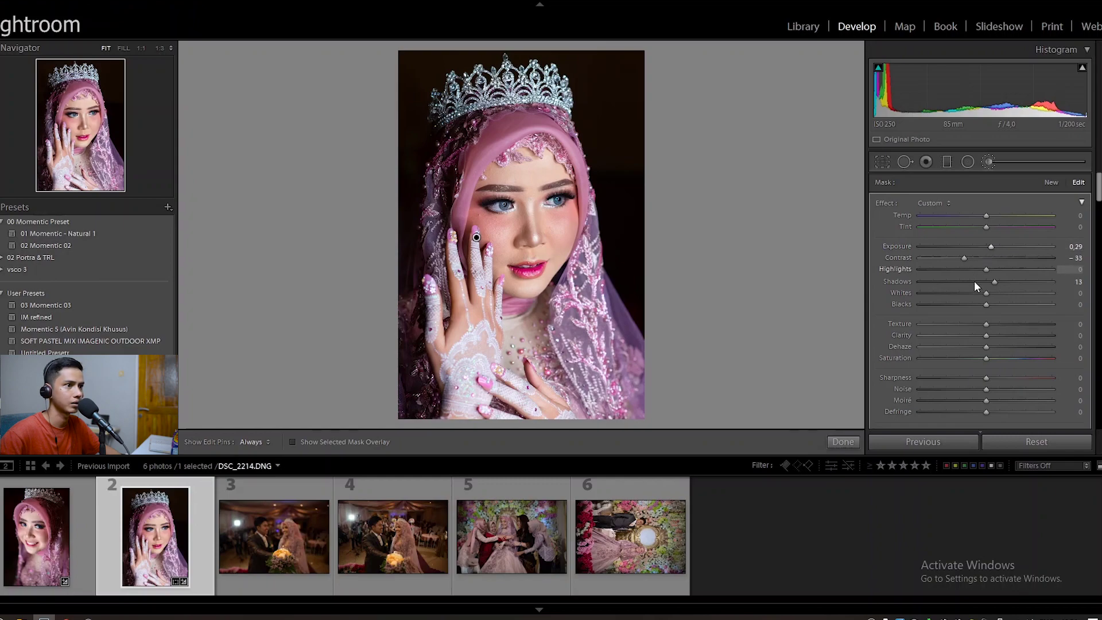
left_click(974, 357)
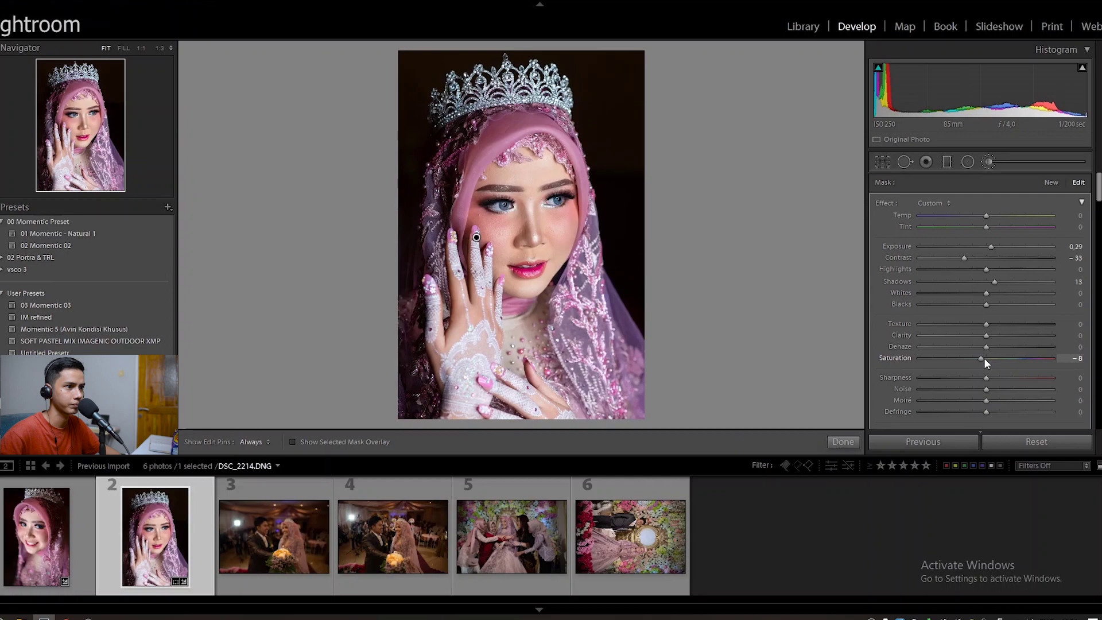
left_click(980, 357)
left_click(1014, 323)
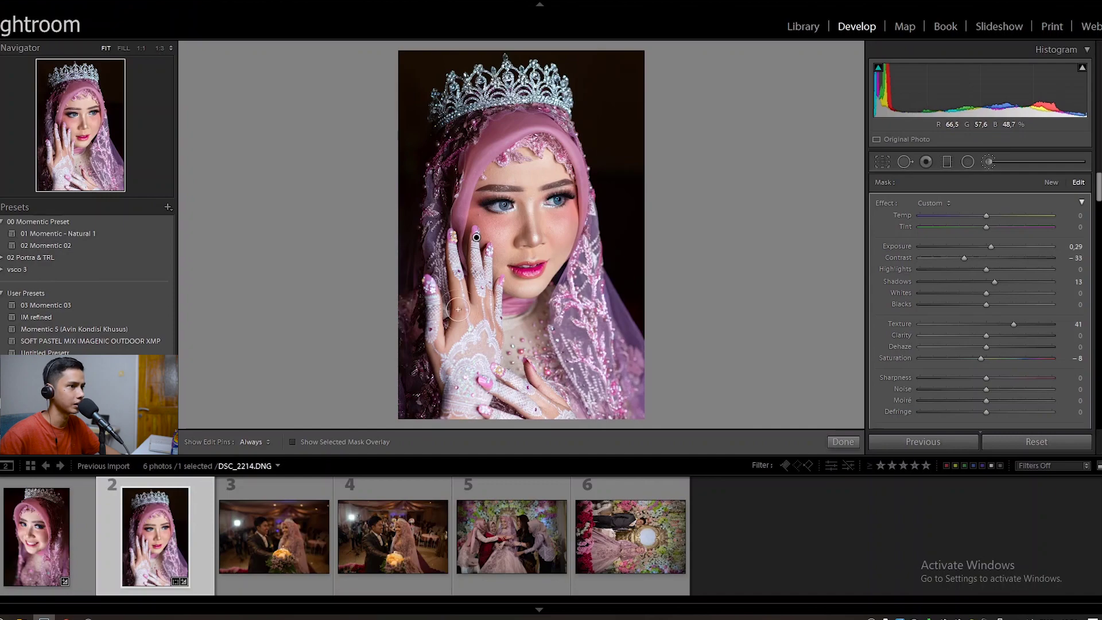
Compare the portrait with and without the brush adjustment on the hands, and finish the brush editing
scroll(912, 368, "down", 5)
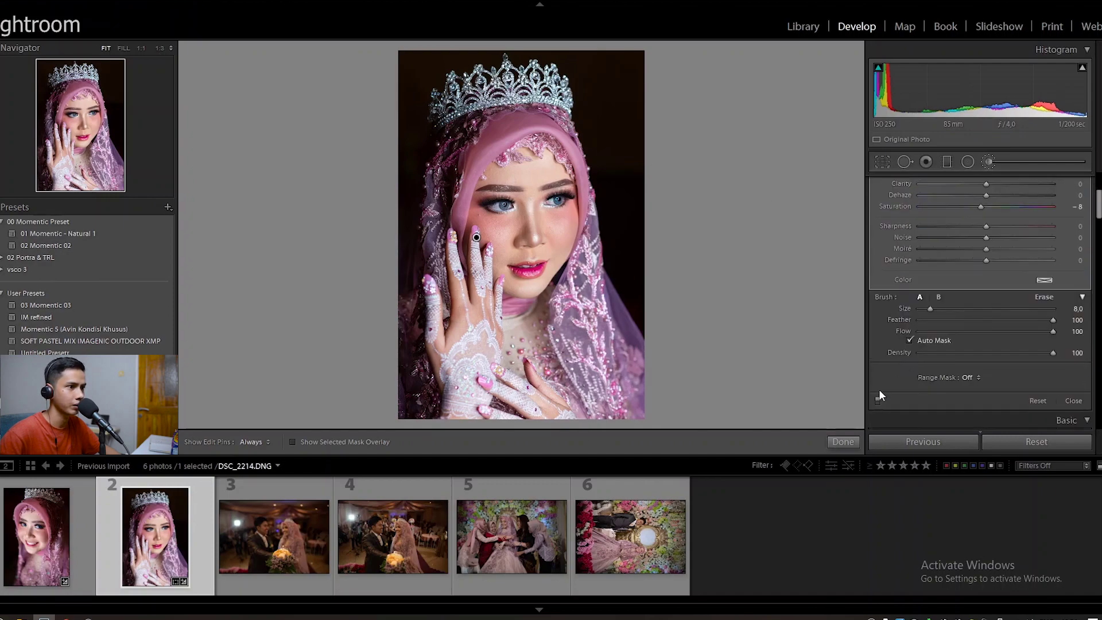
left_click(876, 400)
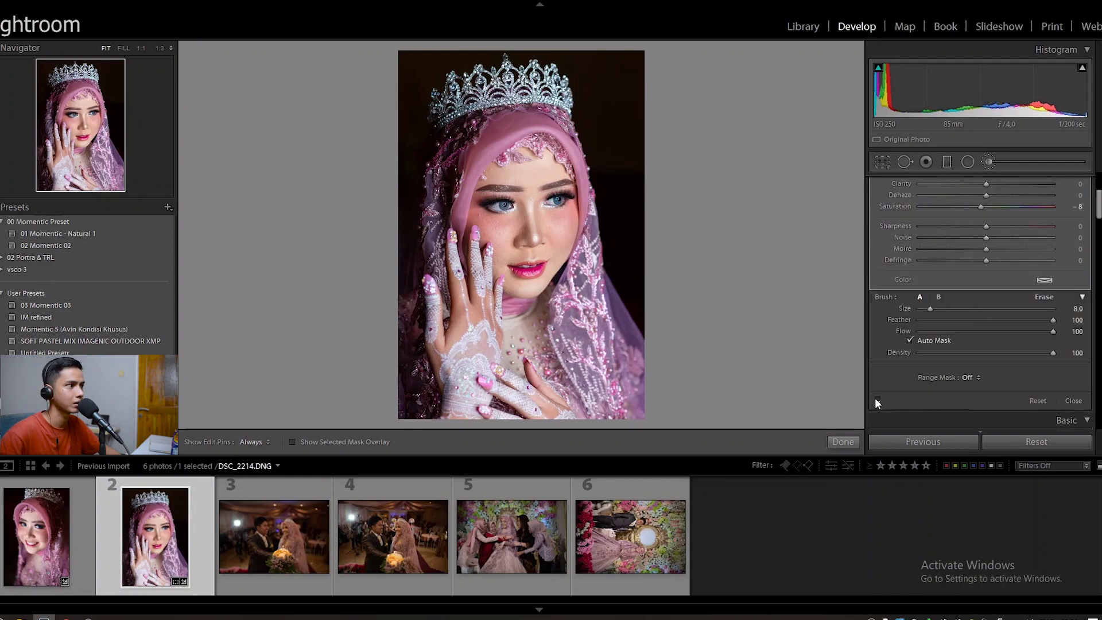
left_click(876, 400)
left_click(877, 399)
left_click(878, 399)
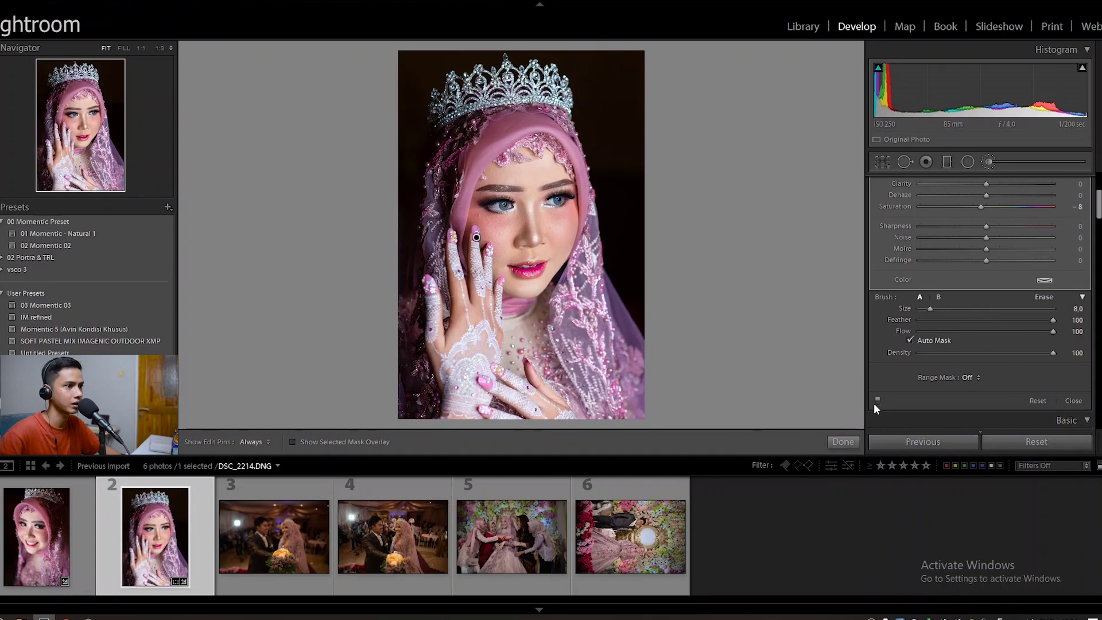
left_click(877, 402)
left_click(879, 402)
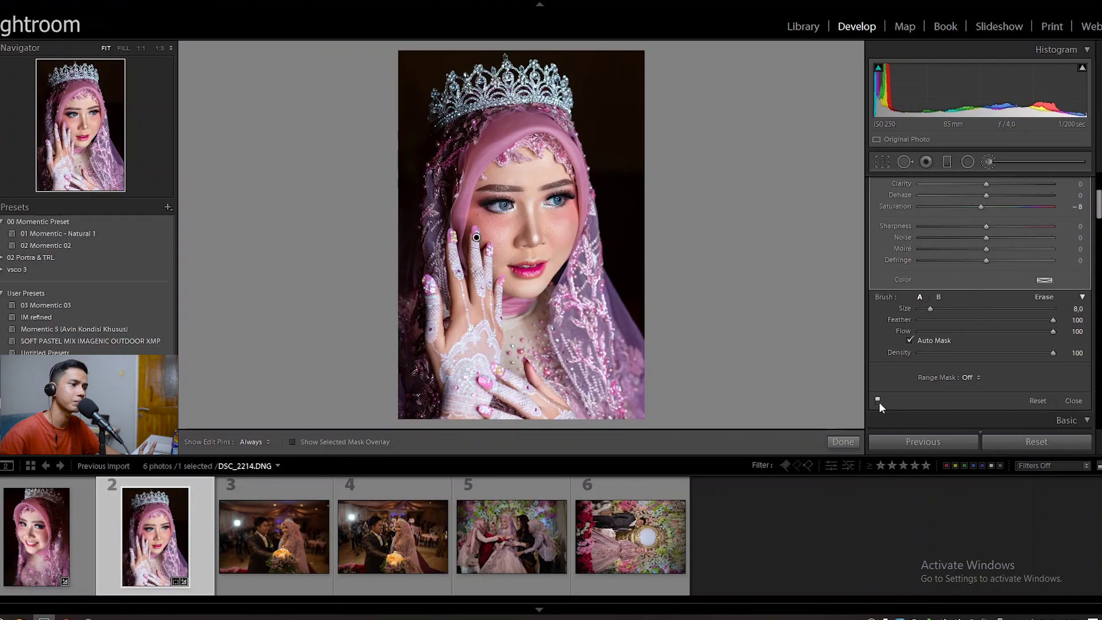
left_click(879, 401)
left_click(879, 402)
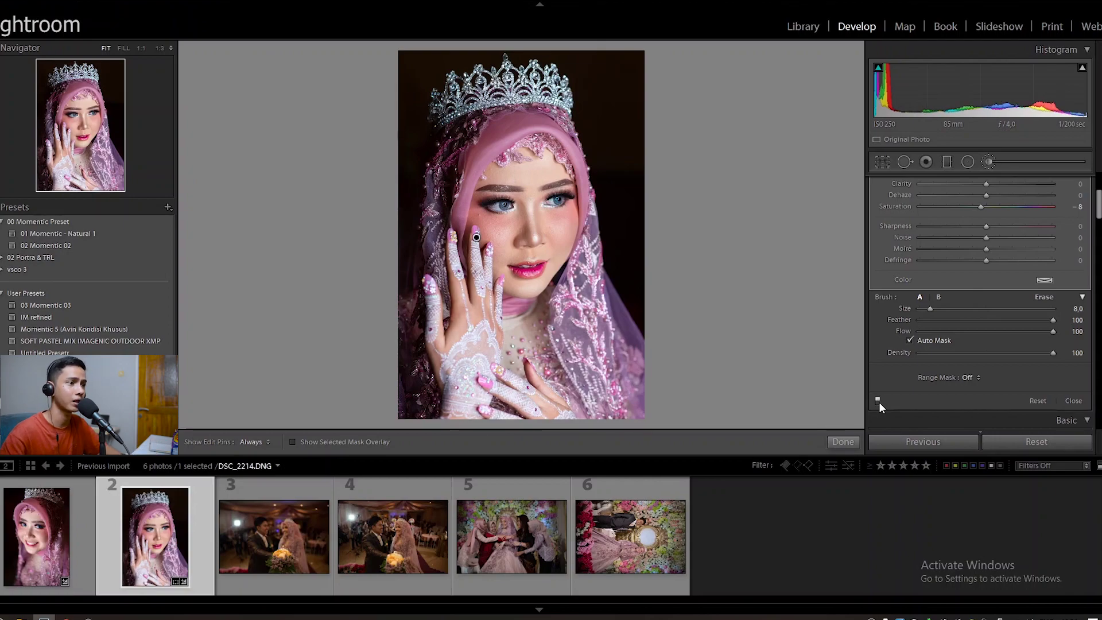
left_click(879, 401)
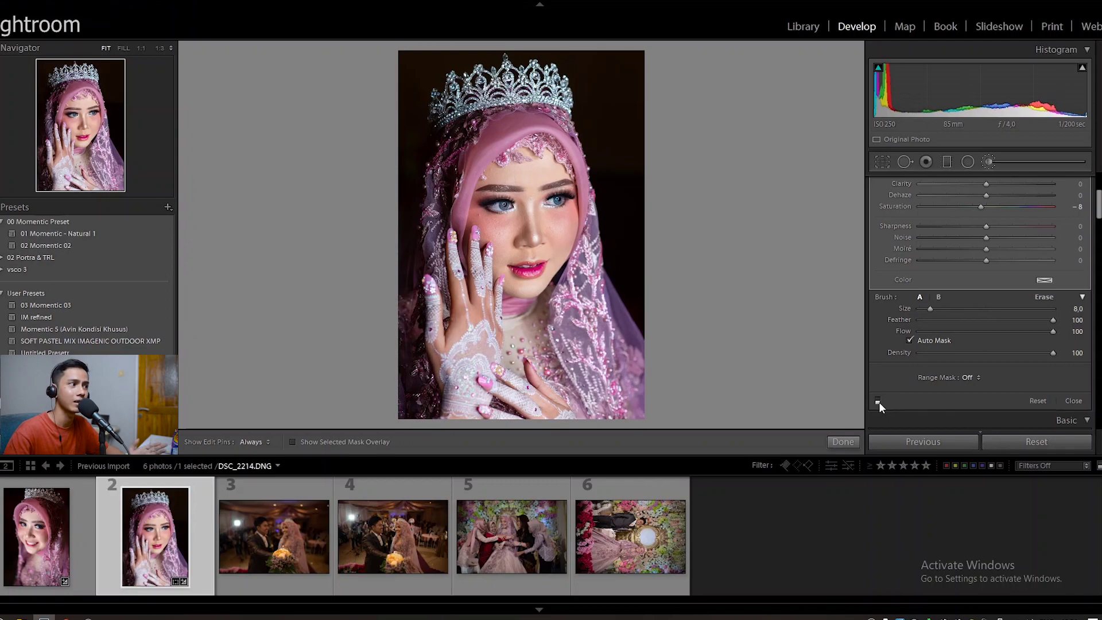
left_click(879, 402)
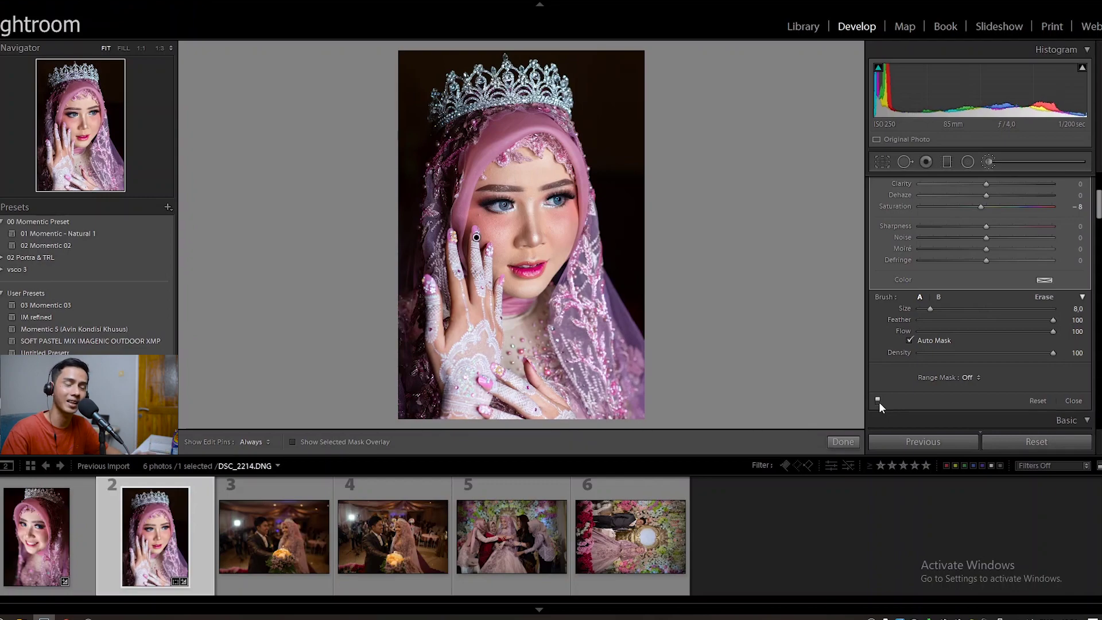
left_click(879, 402)
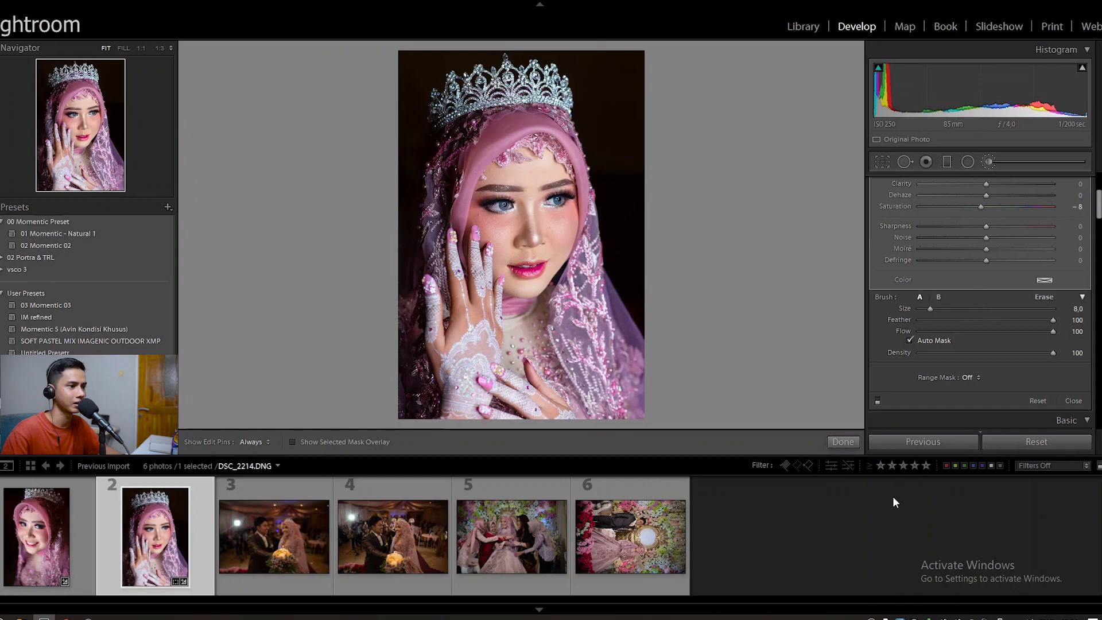
left_click(878, 402)
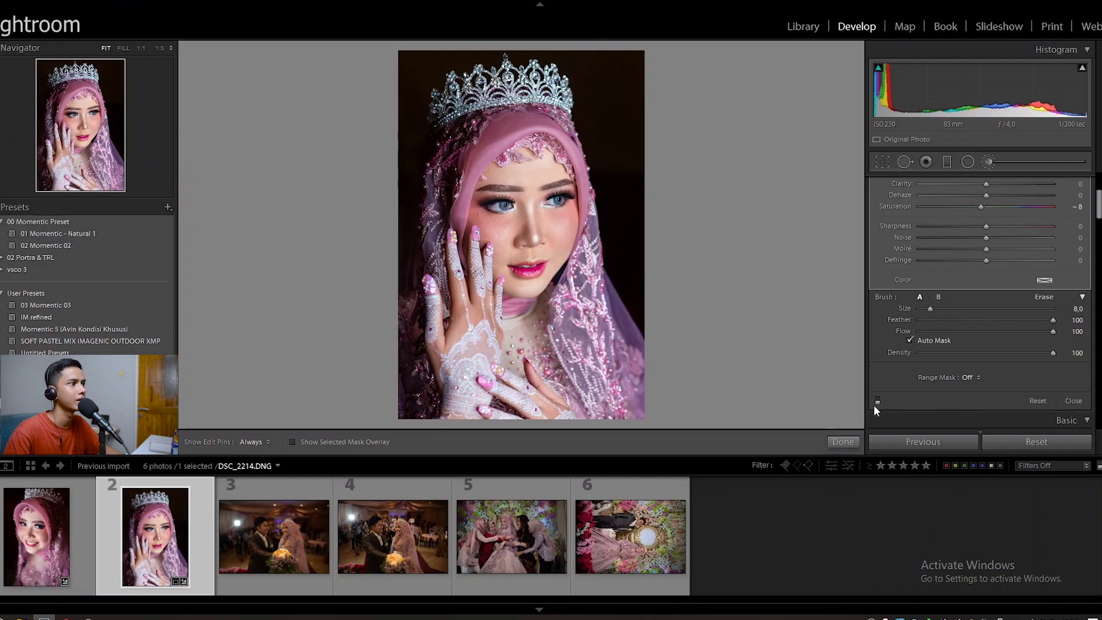
left_click(876, 402)
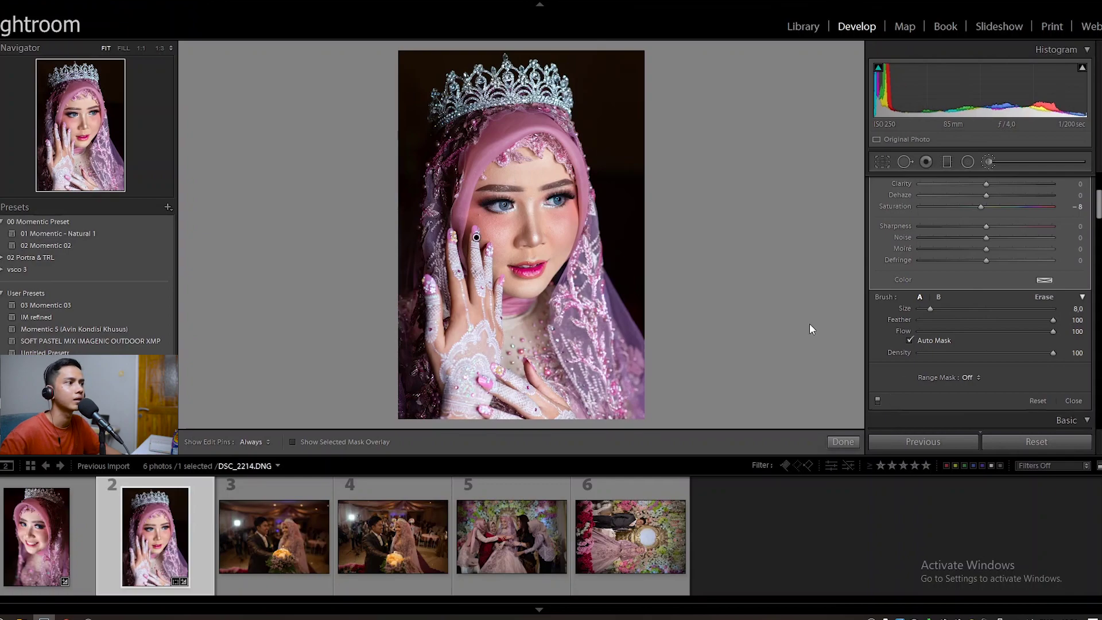
scroll(1027, 290, "up", 3)
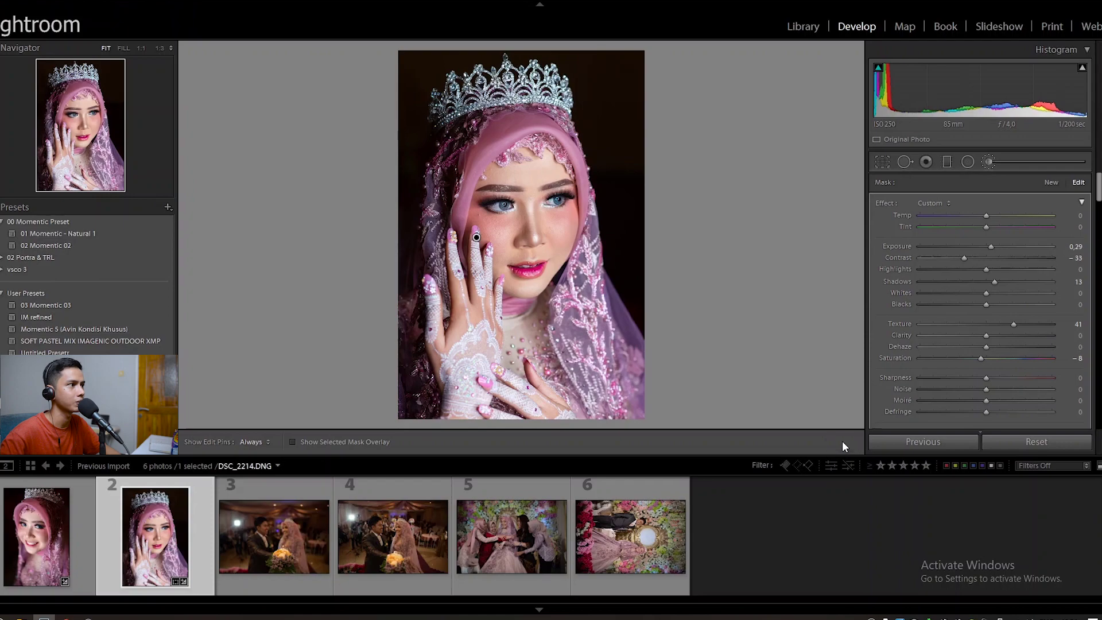
left_click(842, 440)
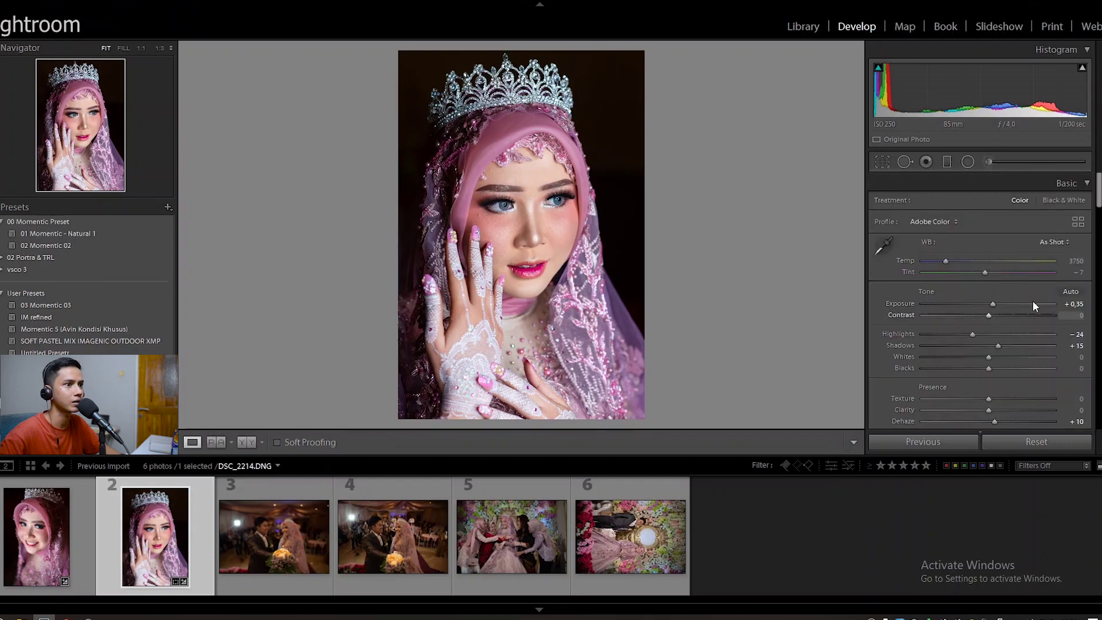
Set the HSL Orange Luminance to +30 and the Orange Saturation to -12 for the bride's skin
scroll(979, 349, "down", 6)
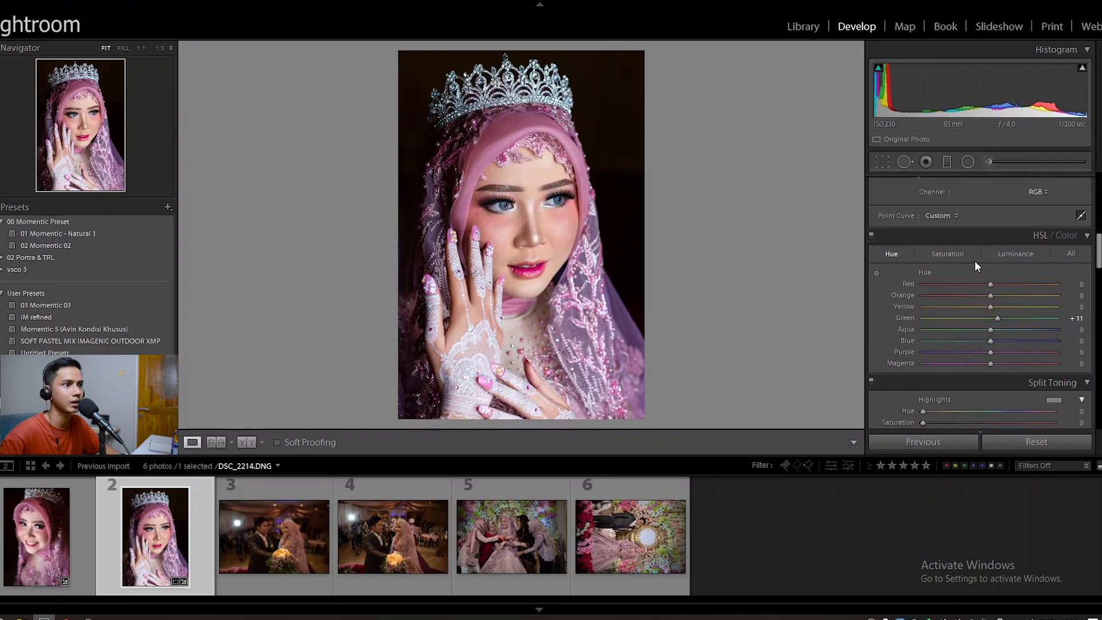
left_click(1013, 253)
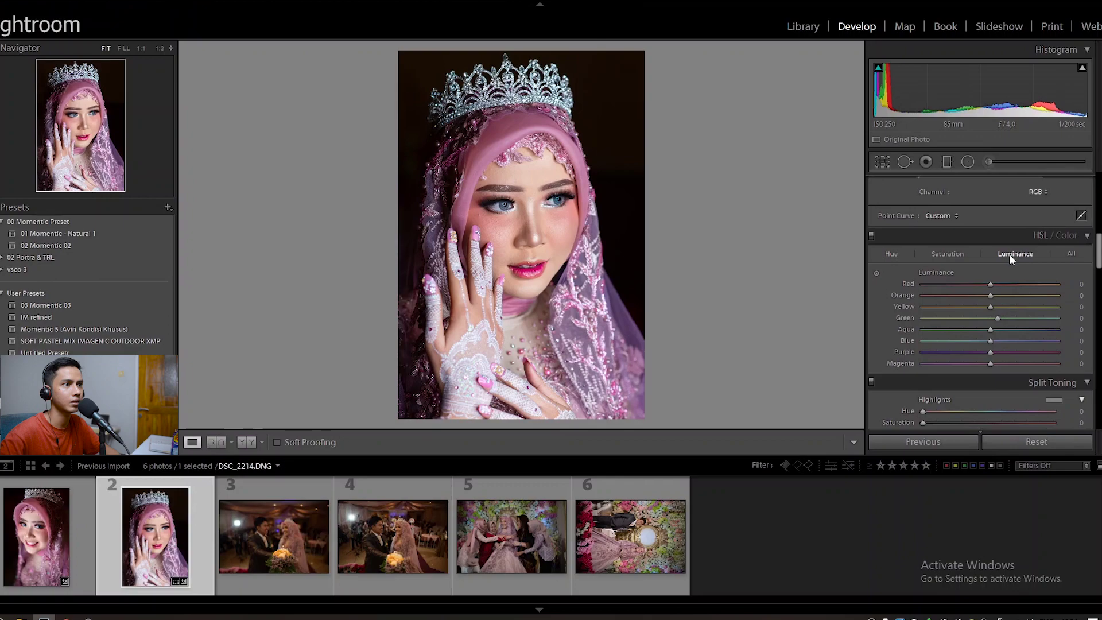
left_click(1004, 295)
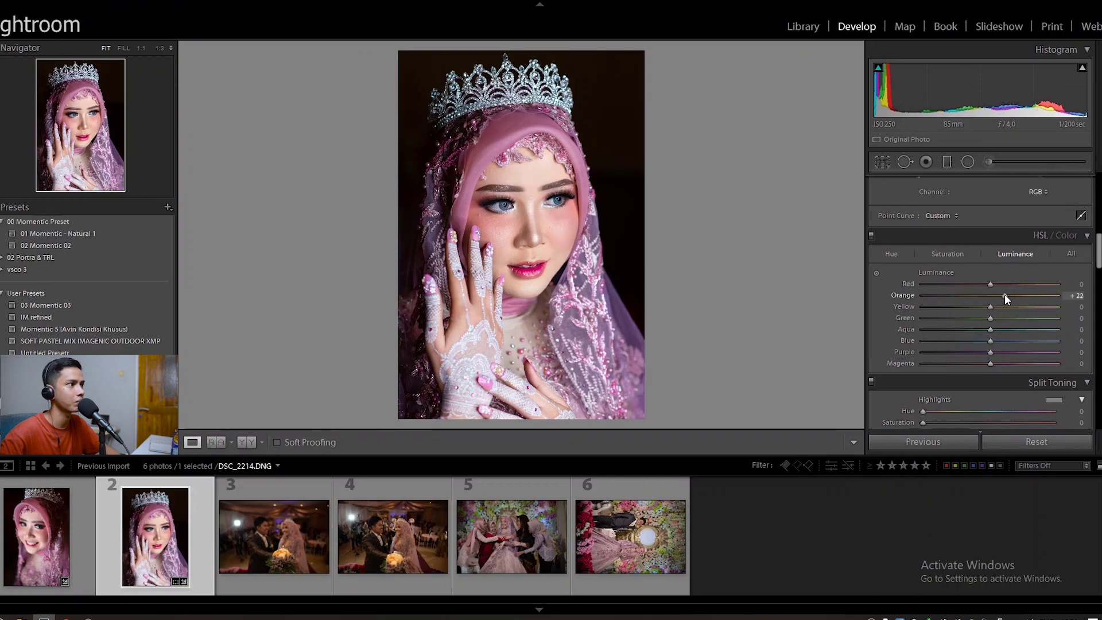
left_click_drag(1004, 294, 1007, 295)
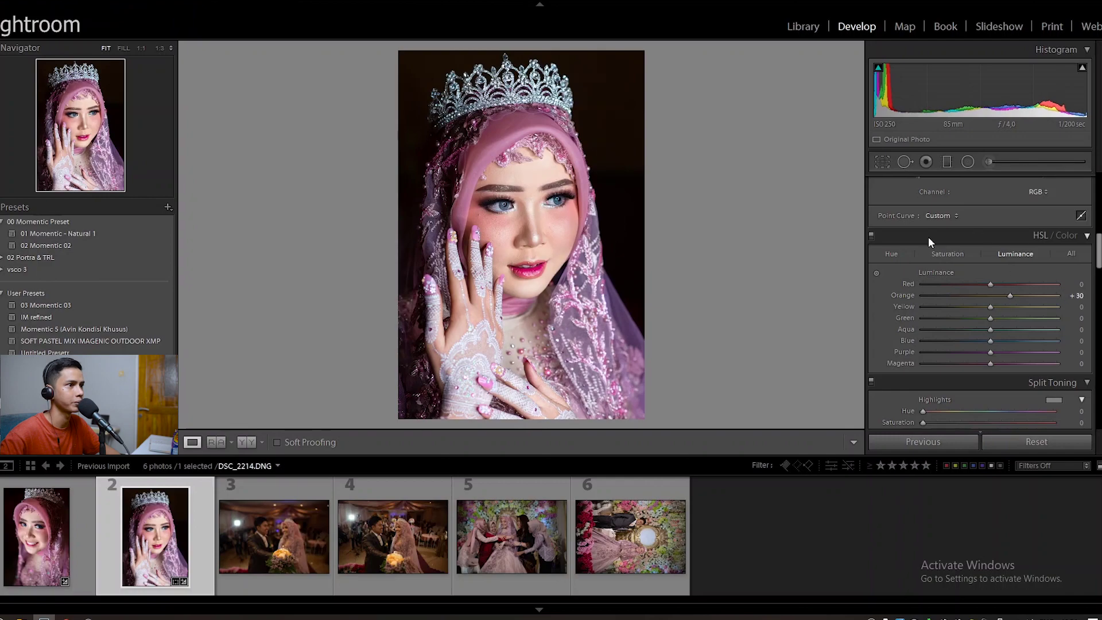
left_click(949, 254)
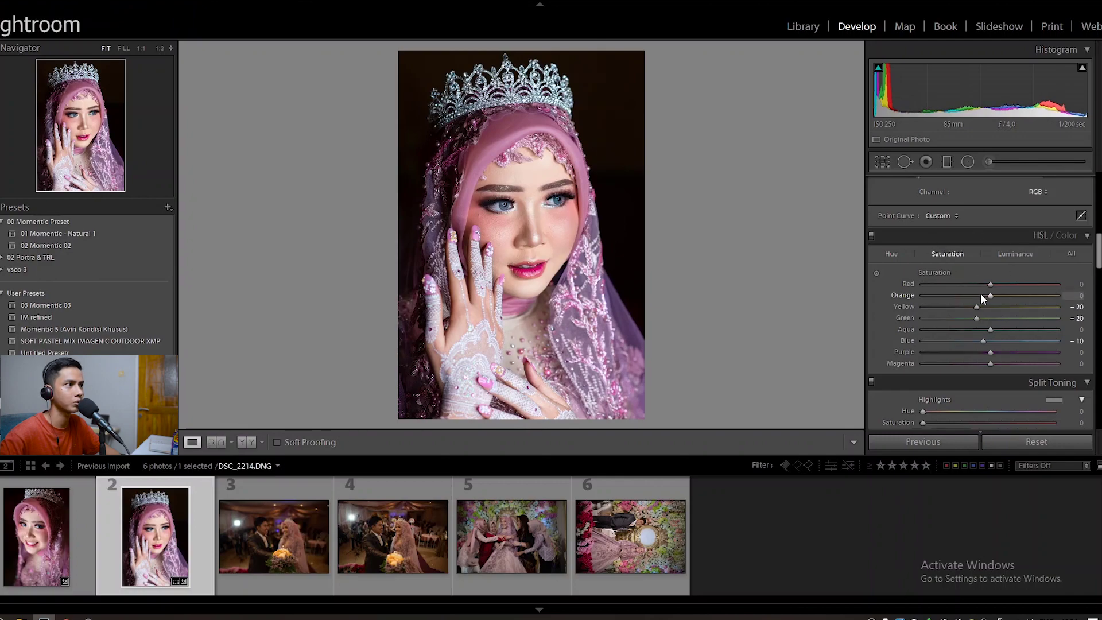
left_click(981, 295)
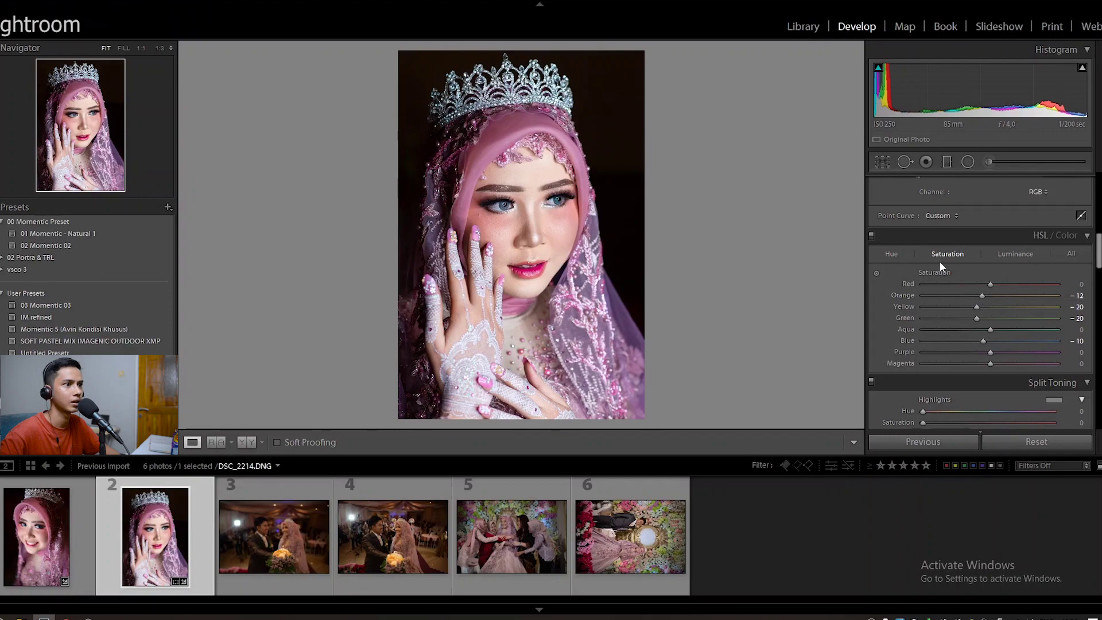
Try the HSL Red Hue at -45, reset it, and set it to -17
left_click(897, 254)
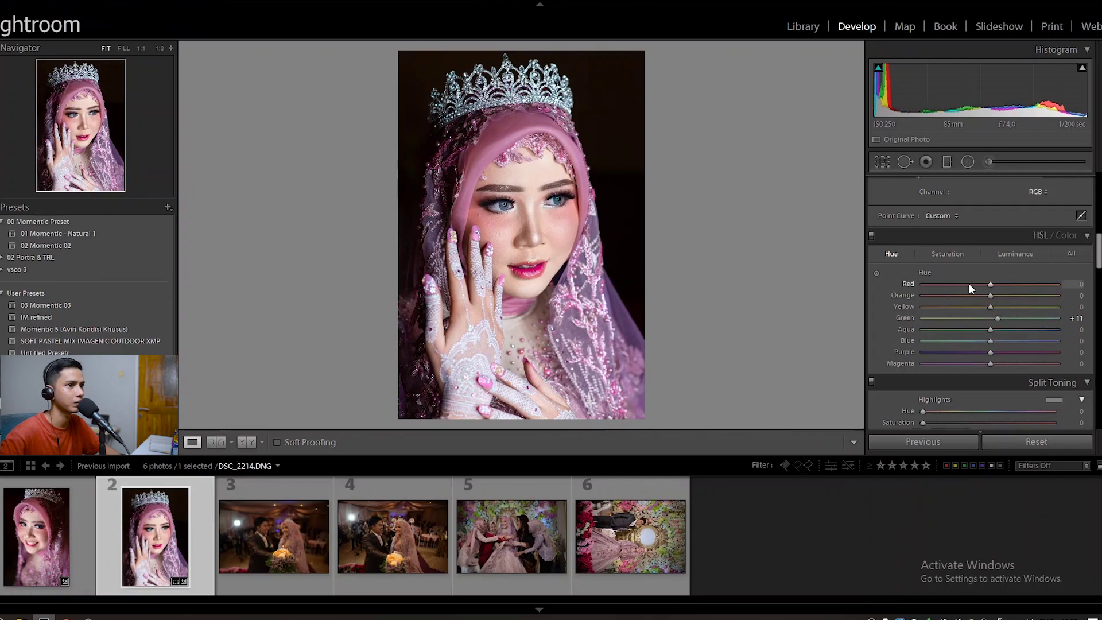
left_click(960, 283)
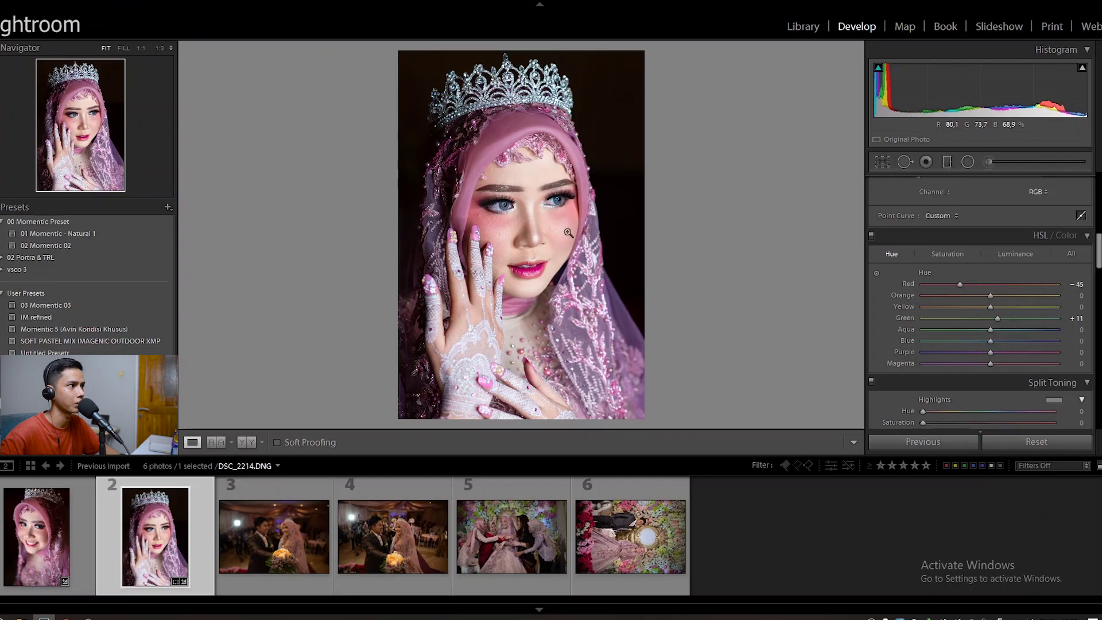
double_click(958, 285)
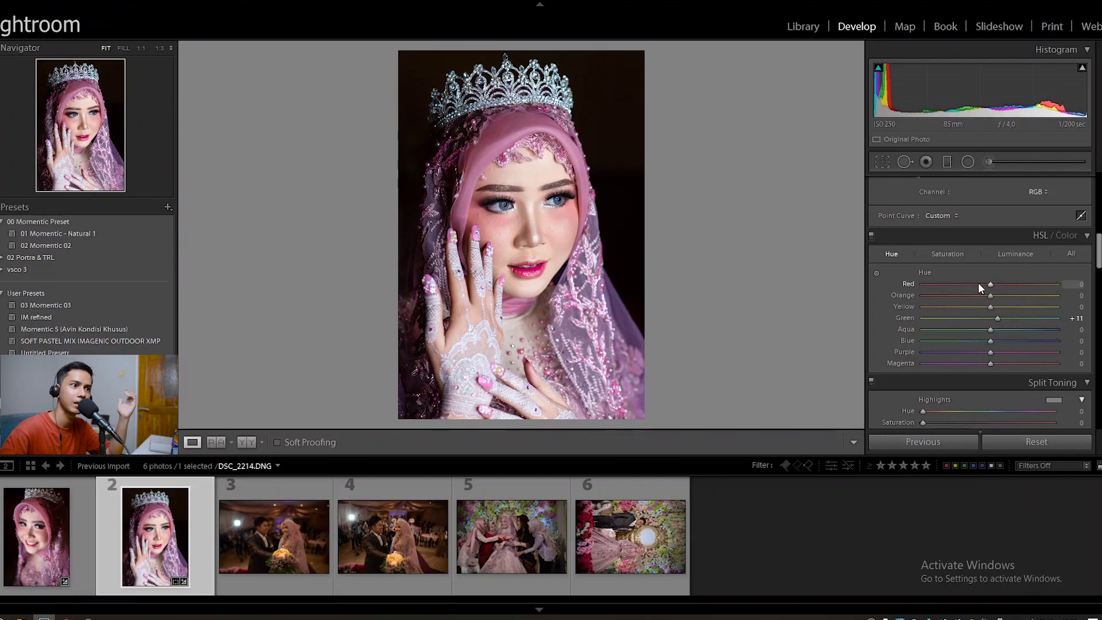
left_click(978, 284)
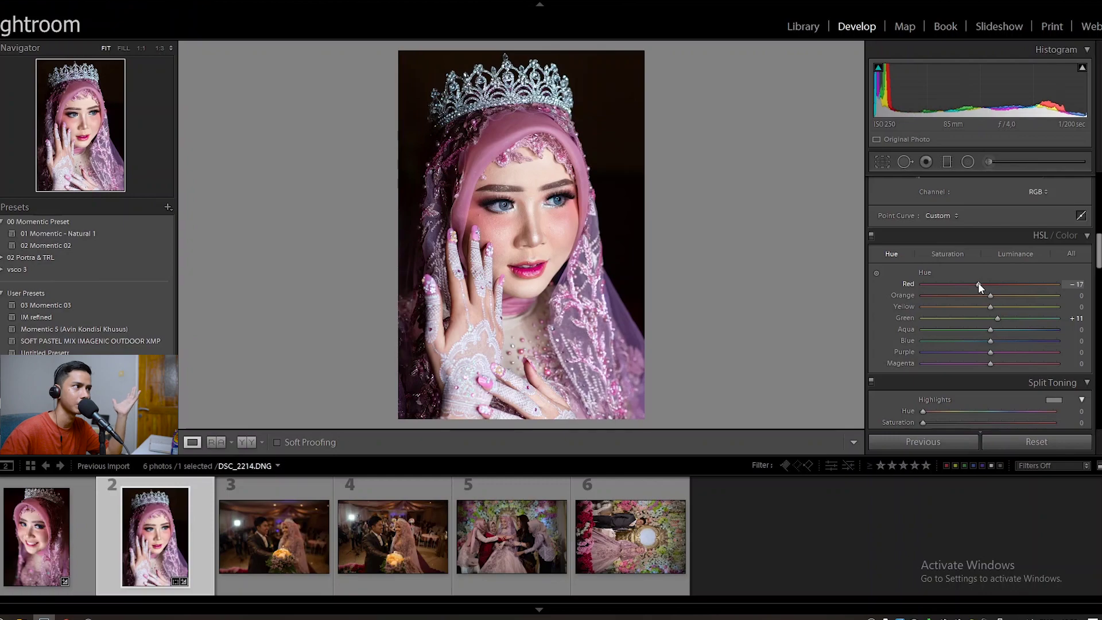
Raise the HSL Red Saturation slightly above zero for the bride portrait
left_click(953, 255)
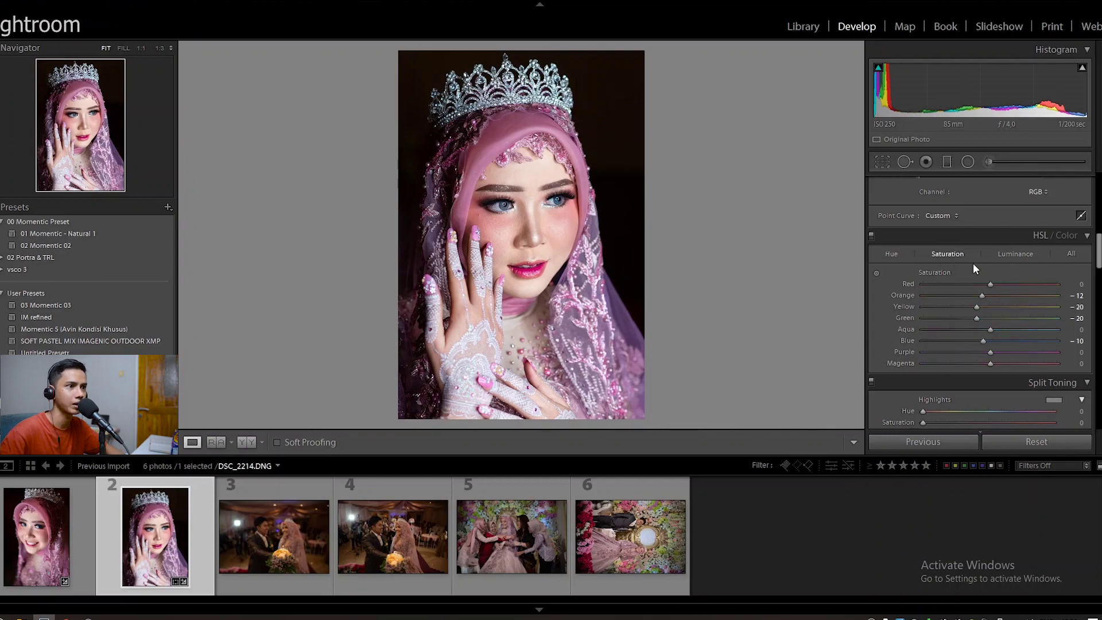
left_click(1005, 284)
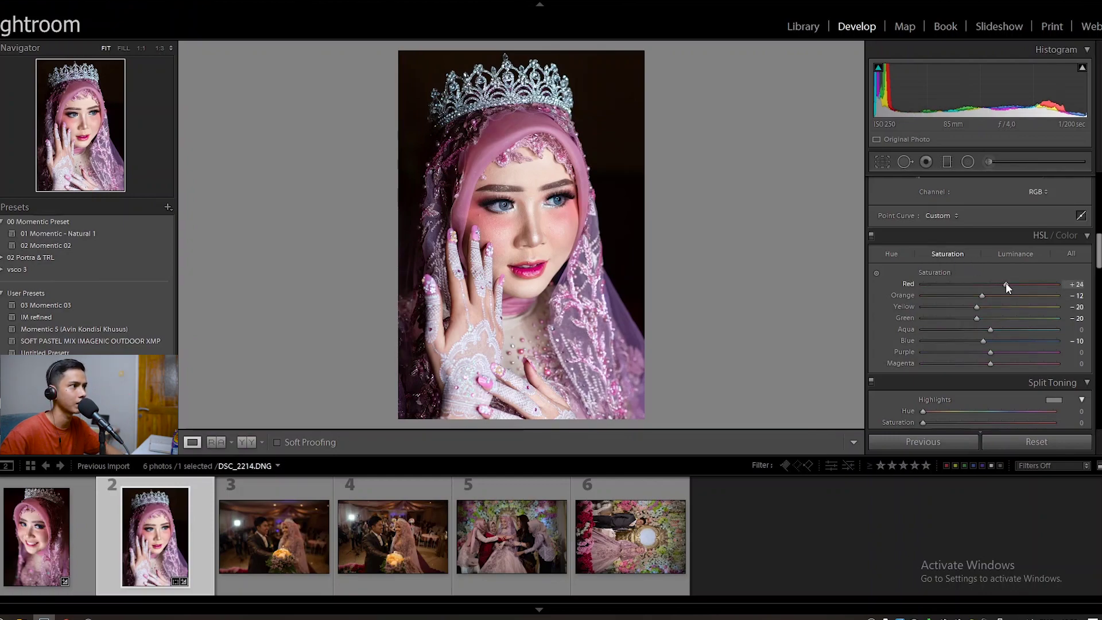
left_click_drag(998, 284, 994, 284)
Sharpen the bride portrait with Amount 71, Detail 26 and Masking 84
scroll(941, 308, "down", 10)
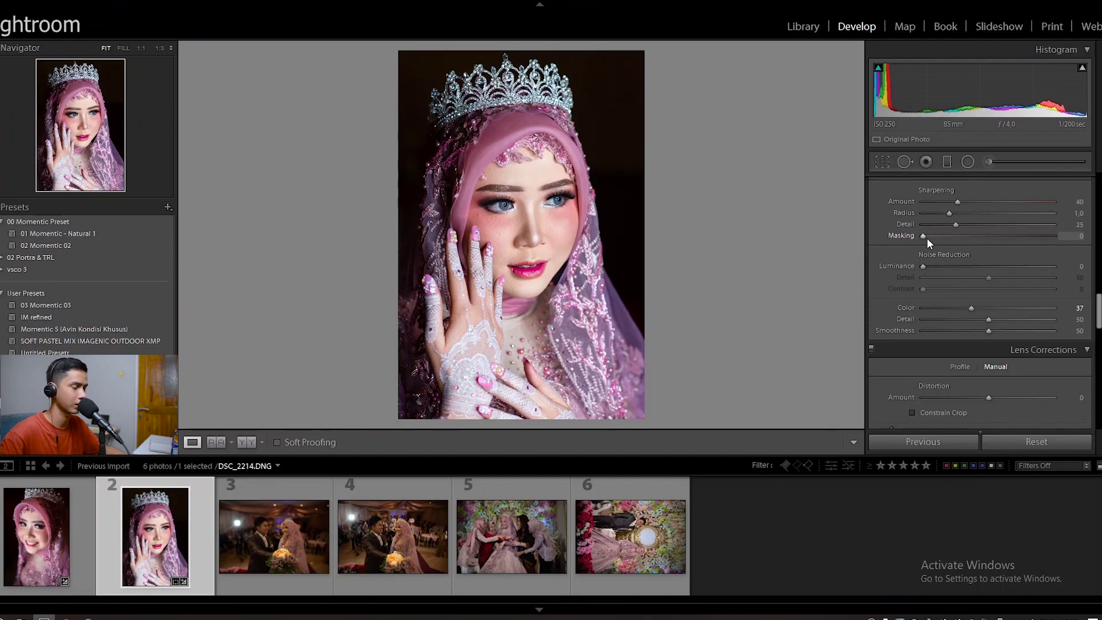
left_click_drag(922, 236, 1035, 239)
left_click_drag(959, 201, 971, 202)
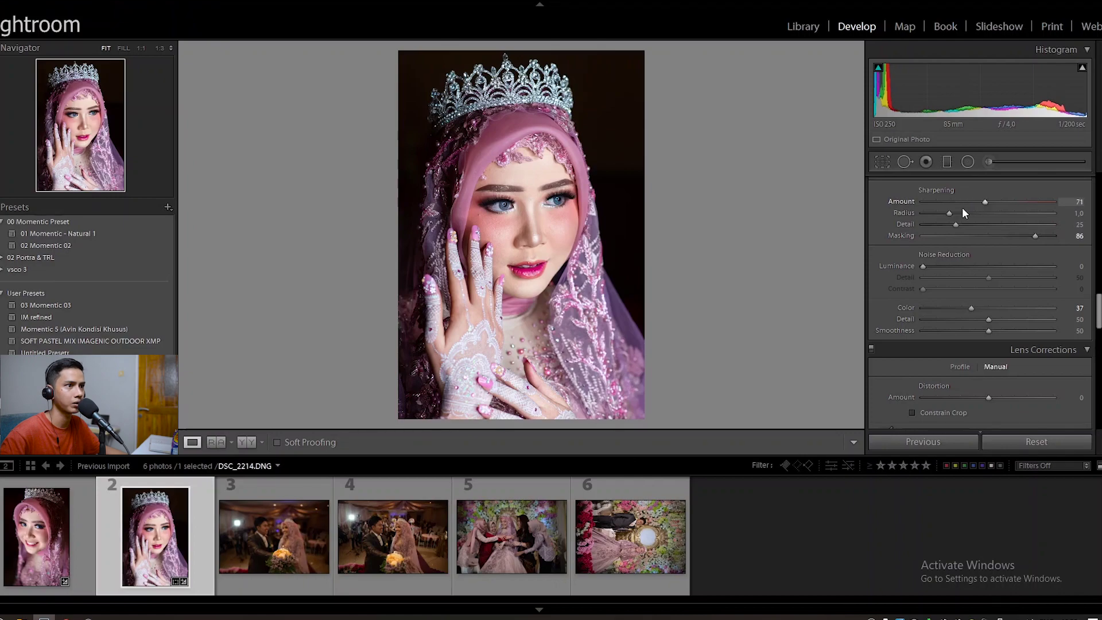
left_click_drag(956, 225, 962, 206)
mouse_move(1033, 236)
left_mouse_down()
mouse_move(980, 240)
mouse_move(1042, 240)
mouse_move(1020, 239)
mouse_move(1032, 235)
left_mouse_up()
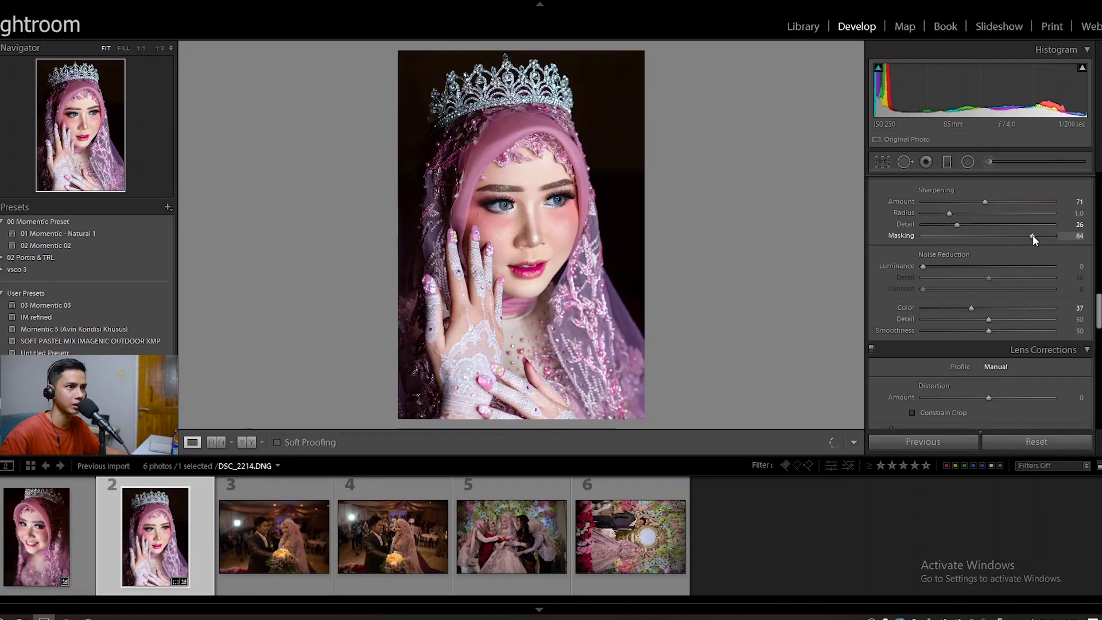
Reset the sharpening Masking and set it to 87, and set the Luminance noise reduction to 17
double_click(1032, 235)
key("alt")
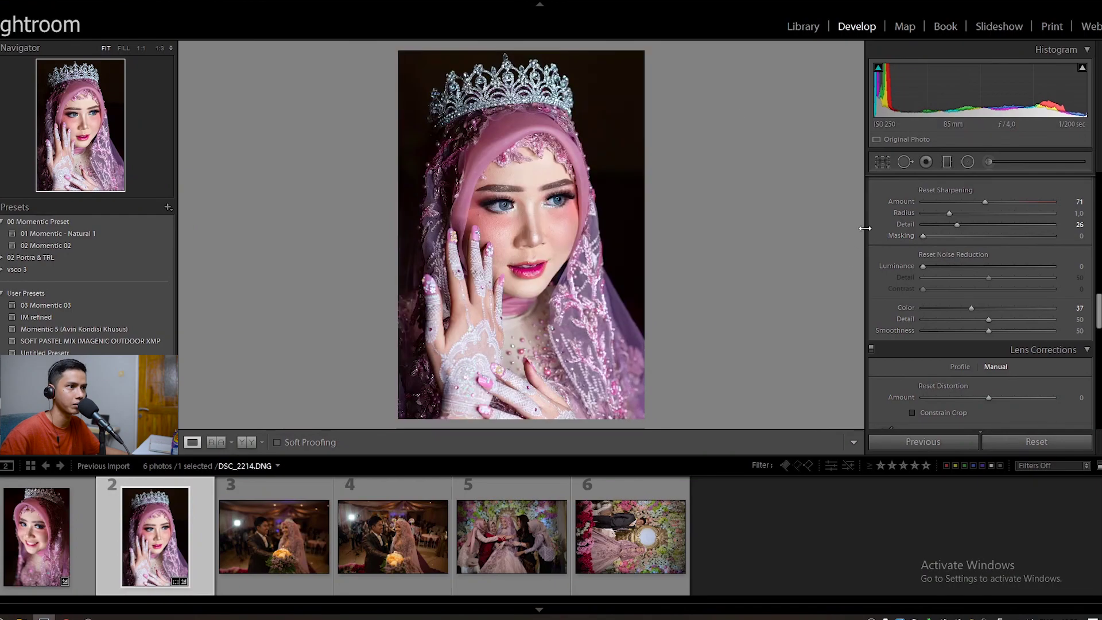
left_click_drag(923, 234, 1034, 242)
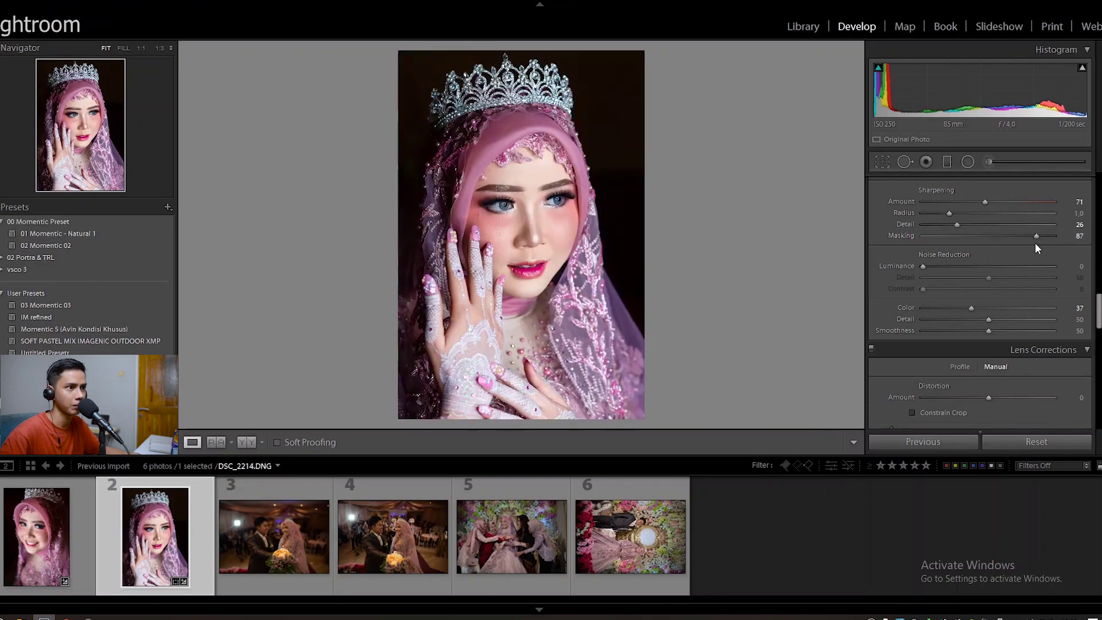
left_click(932, 265)
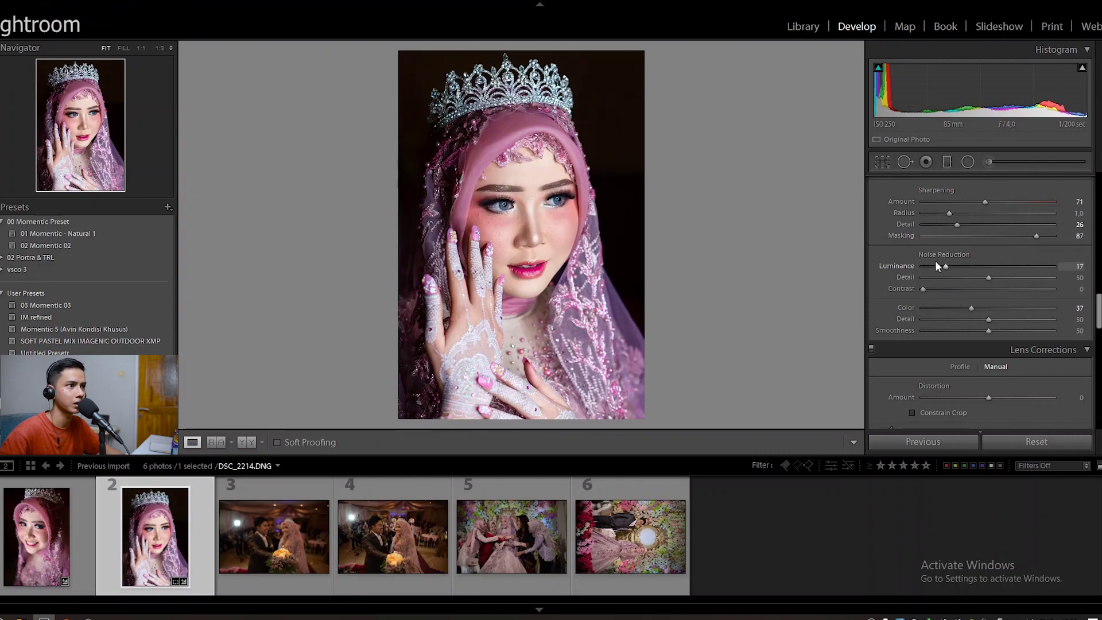
Compare the bride portrait before and after editing side by side, and return to the single-photo view
scroll(980, 339, "down", 15)
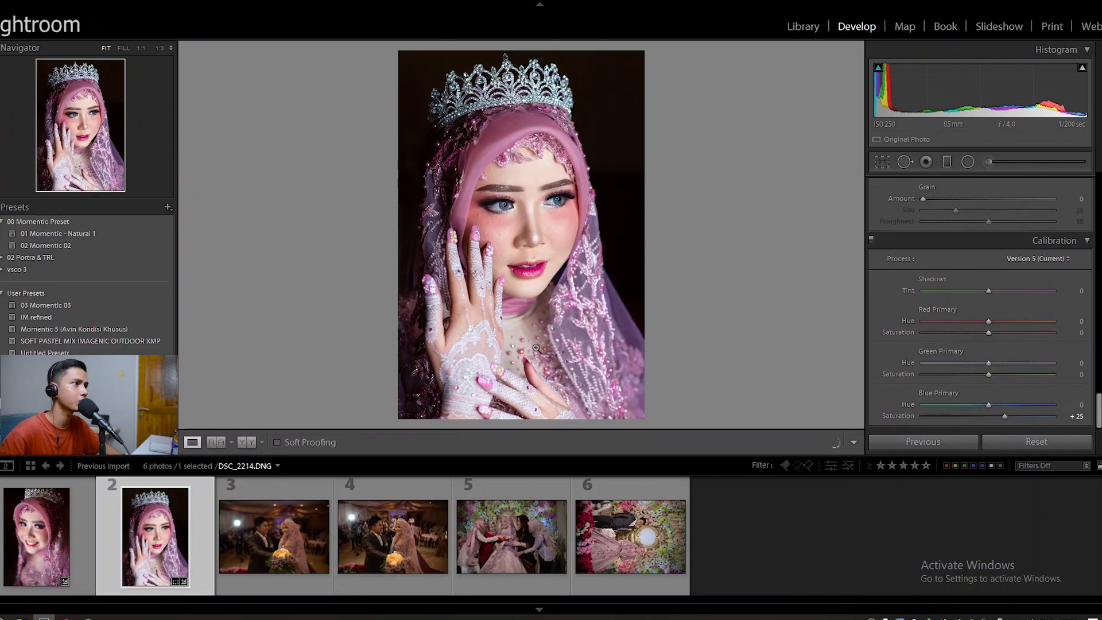
left_click(549, 140)
left_click(549, 140)
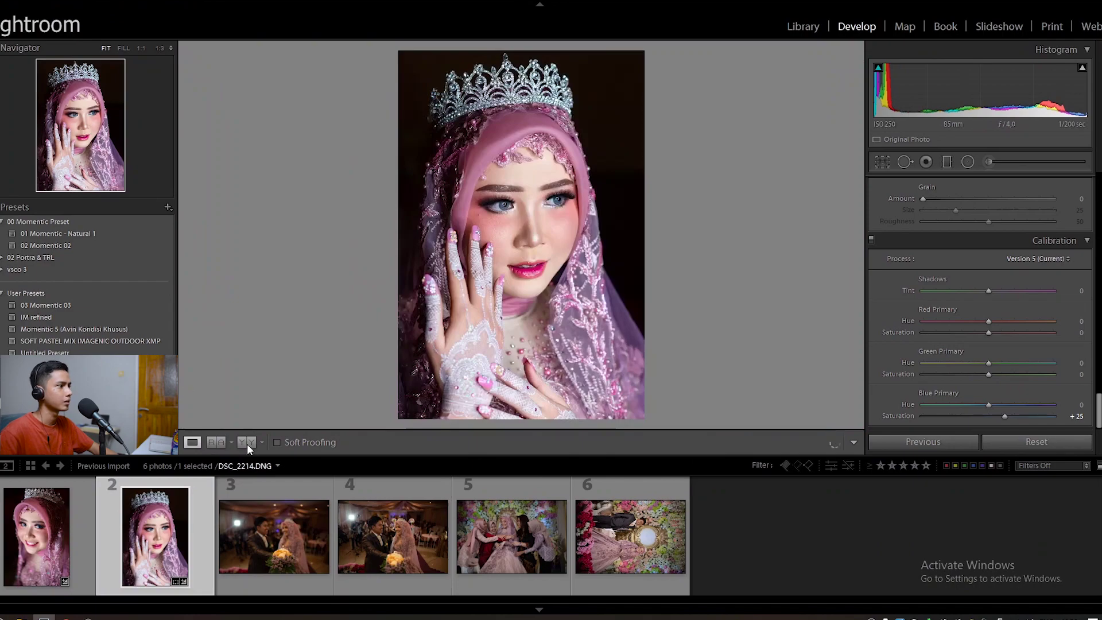
left_click(247, 442)
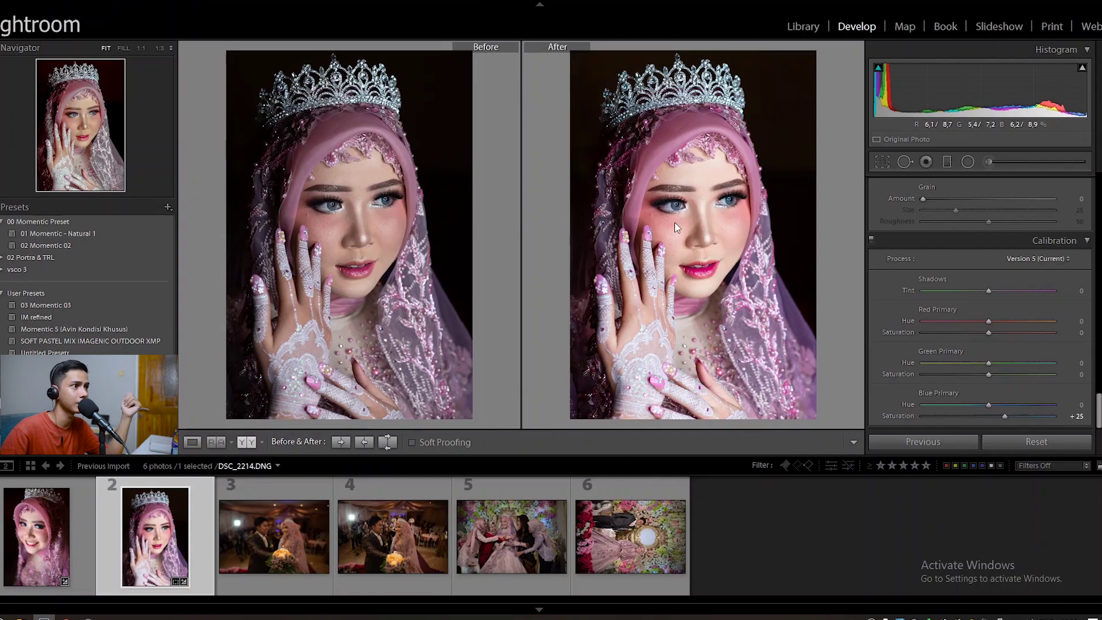
left_click(191, 442)
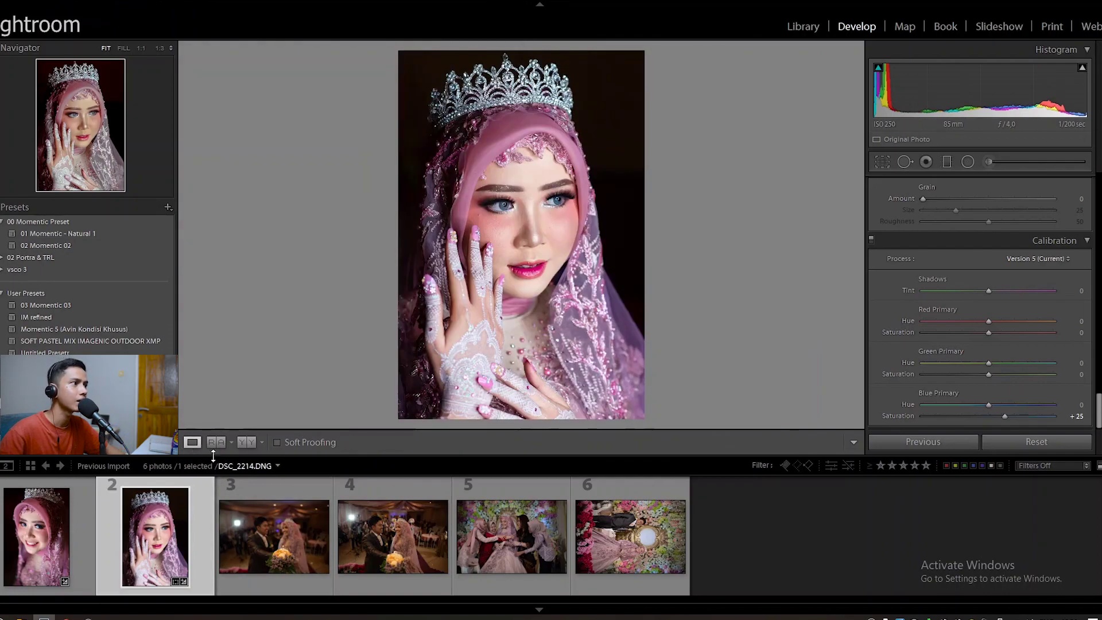
Open the third photo, the couple holding the bouquet, and apply the 02 Momentic 02 preset
left_click(277, 529)
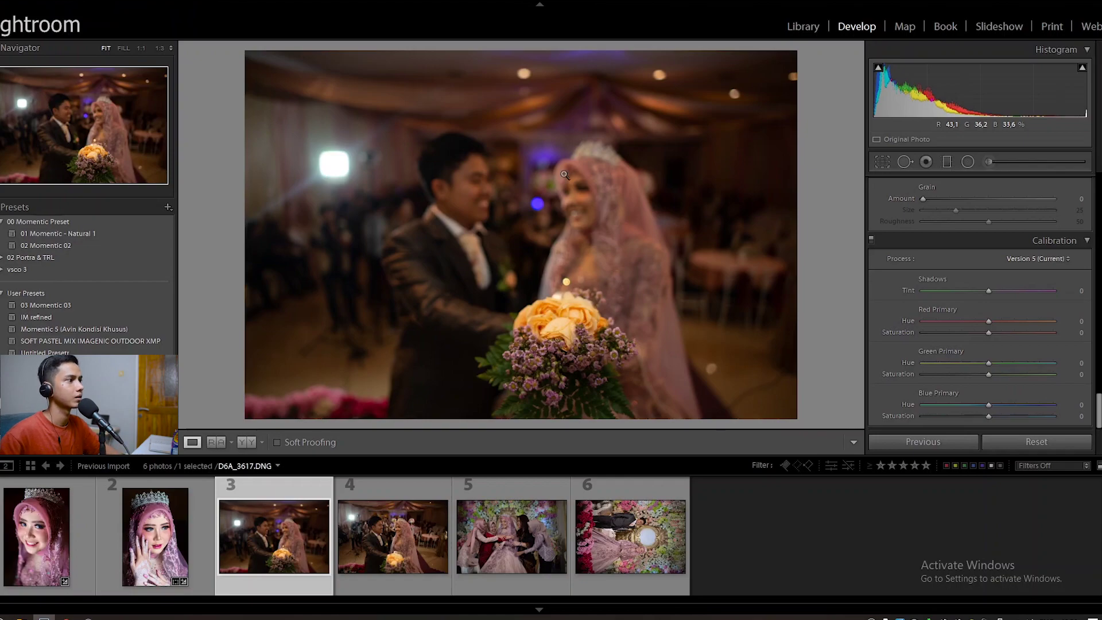
left_click(54, 245)
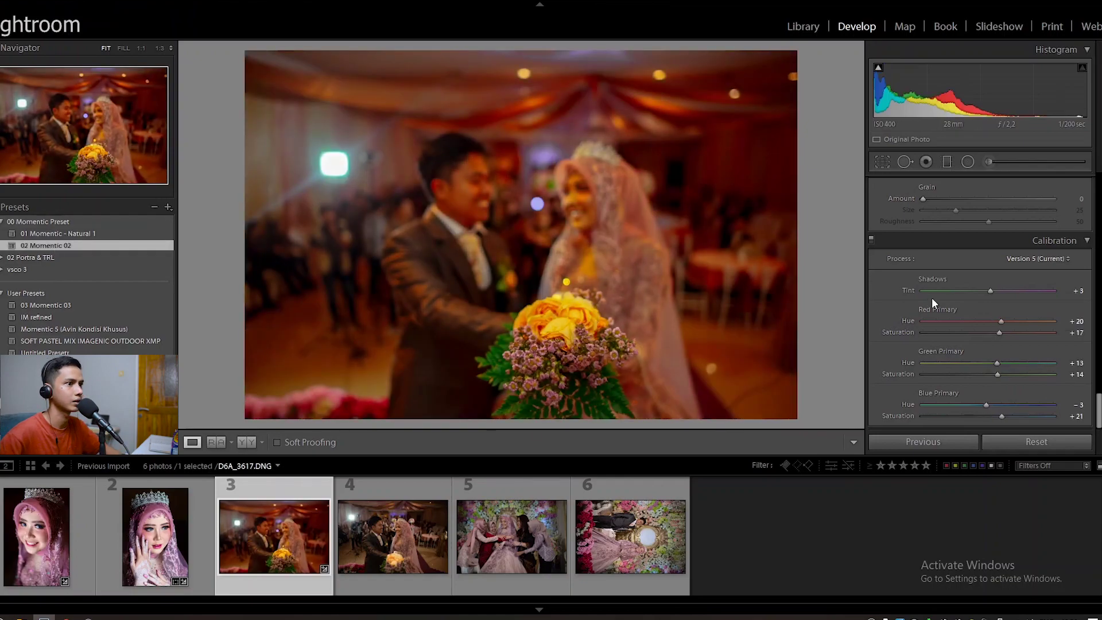
scroll(930, 298, "up", 5)
scroll(913, 325, "up", 10)
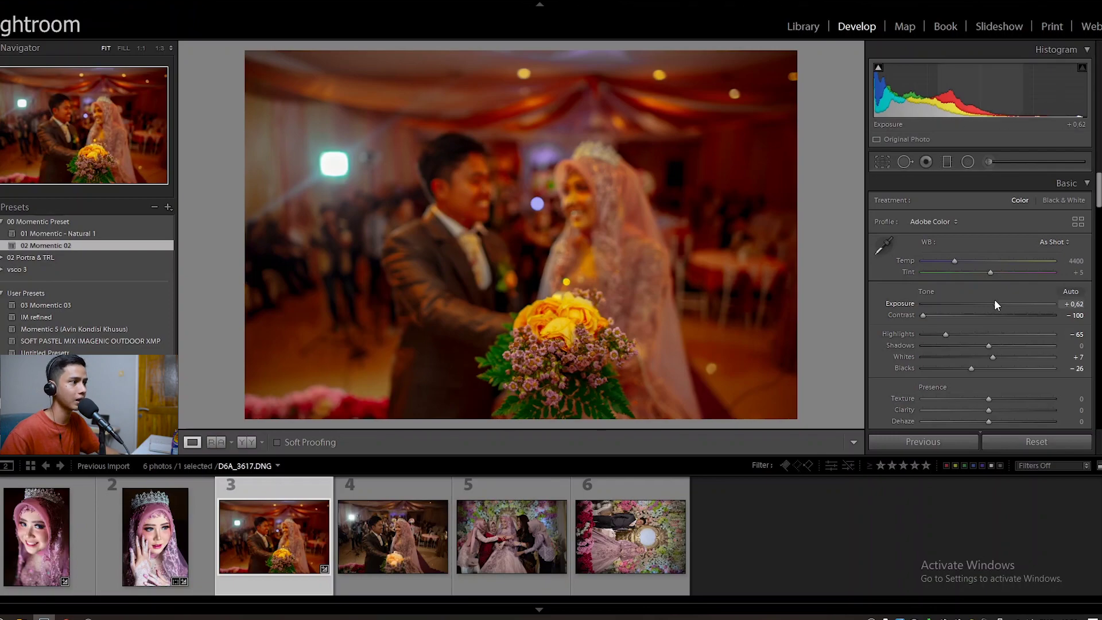
Reset the couple photo's adjustments and reapply the 02 Momentic 02 preset
left_click(1054, 443)
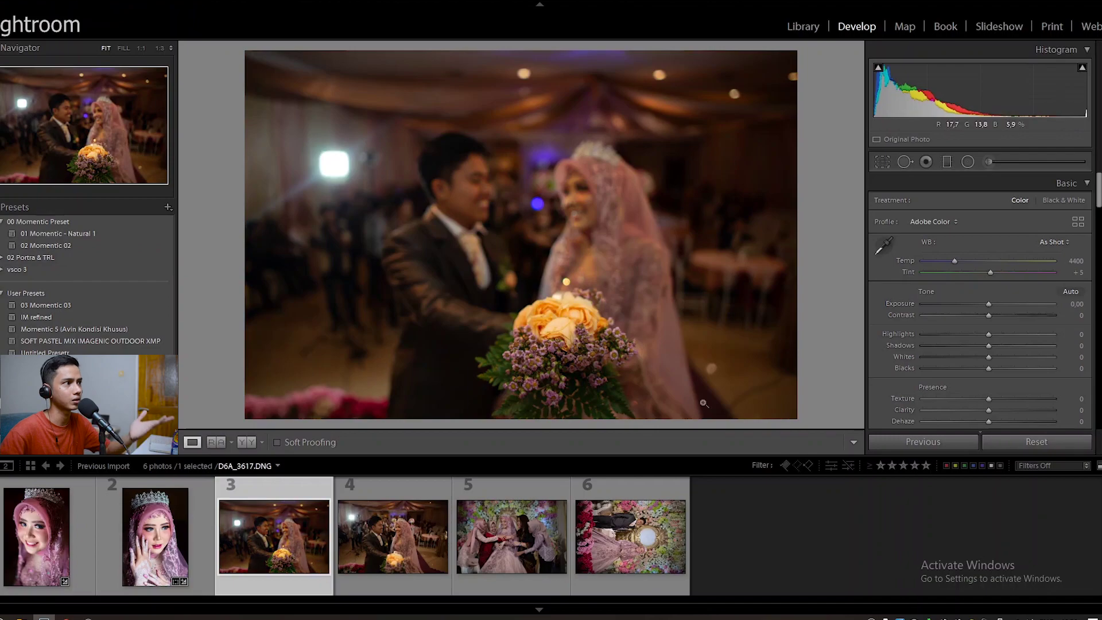
left_click(100, 242)
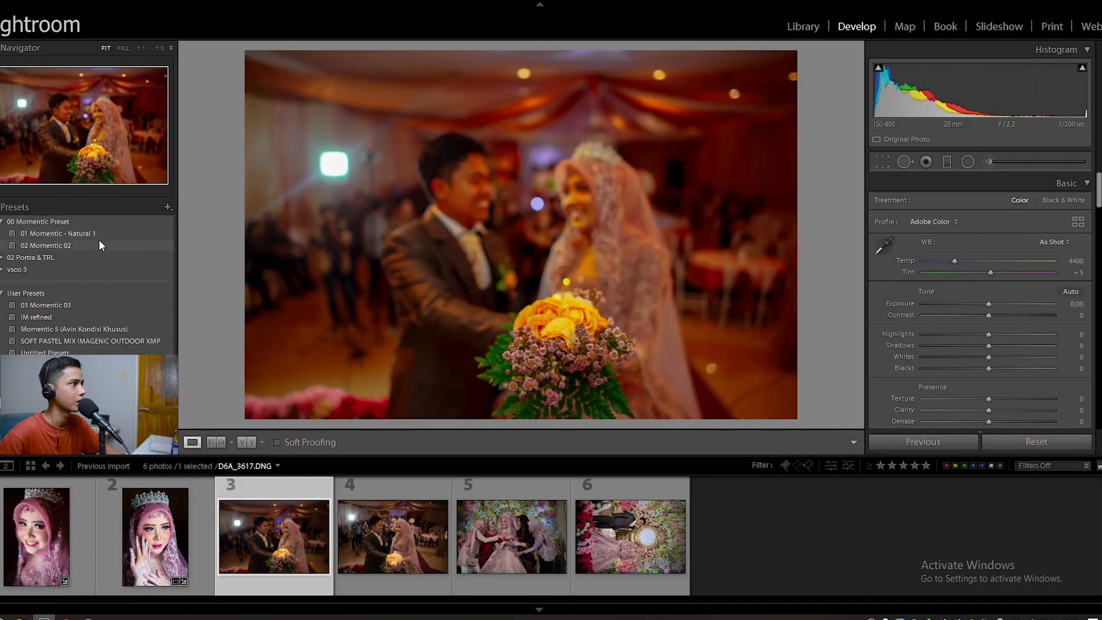
left_click(100, 245)
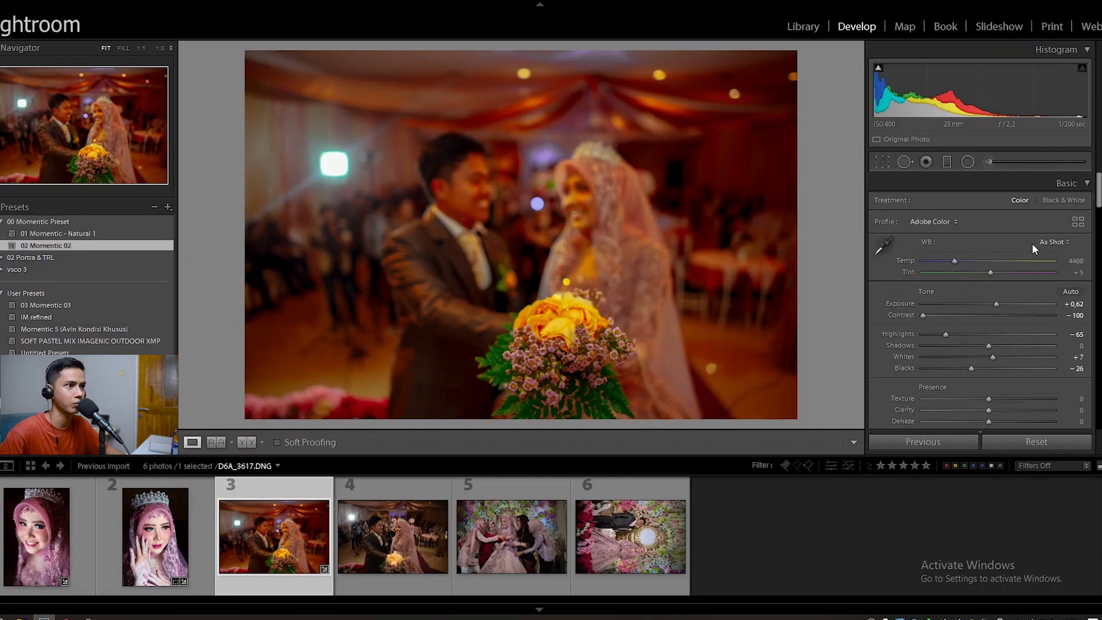
Set the couple photo's Temp to 4009, Saturation to -9, Texture to +21, Clarity to -11 and Exposure to +1.26
left_click_drag(955, 257, 949, 257)
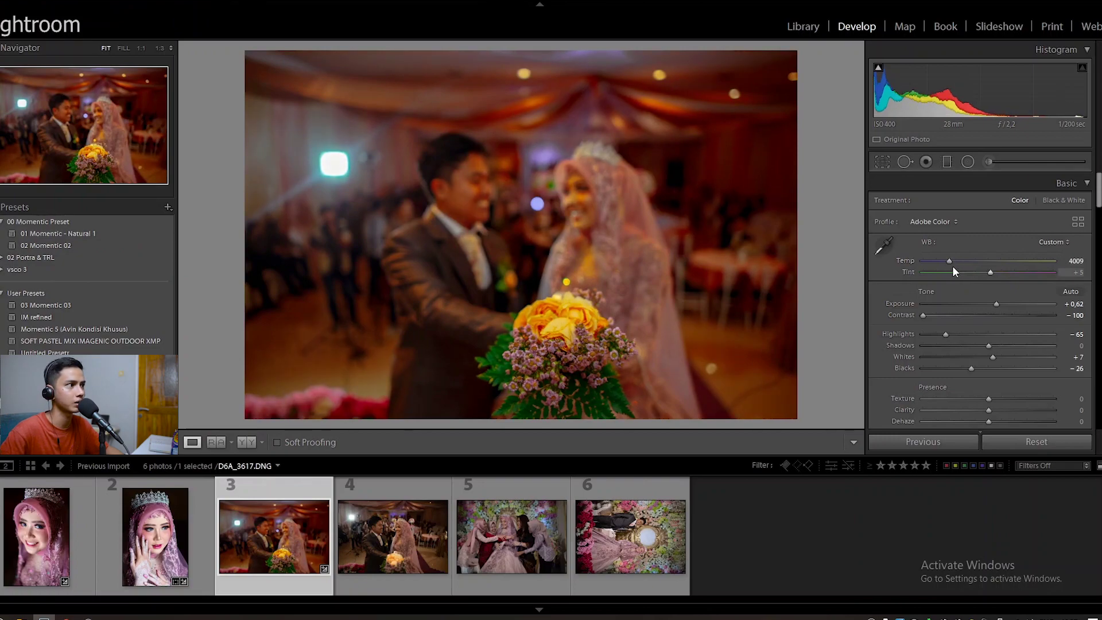
scroll(930, 346, "down", 3)
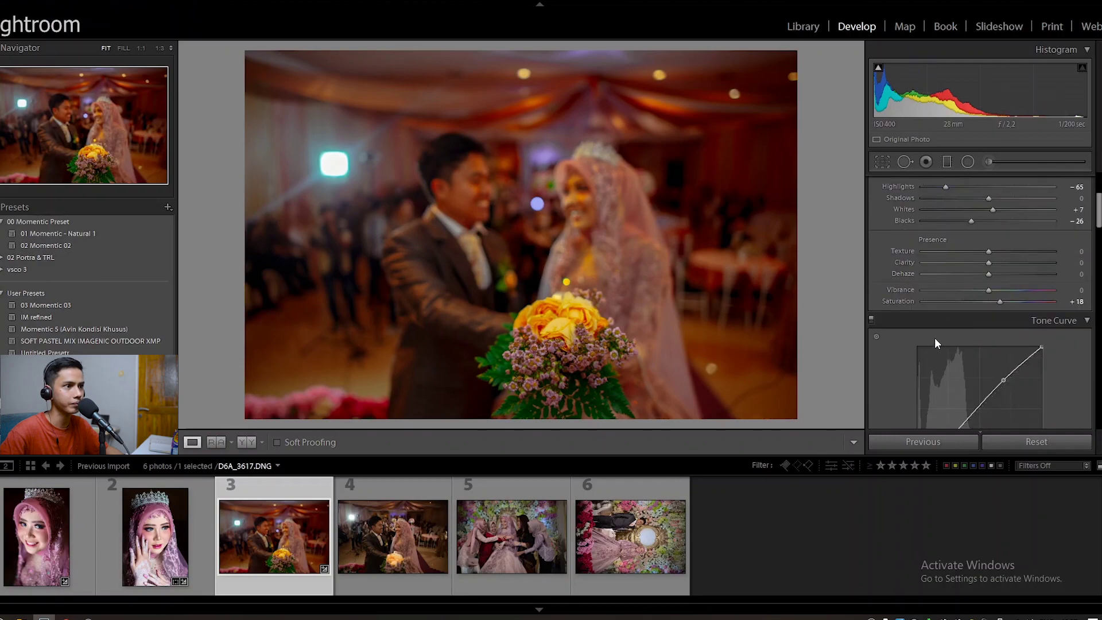
left_click_drag(975, 301, 983, 301)
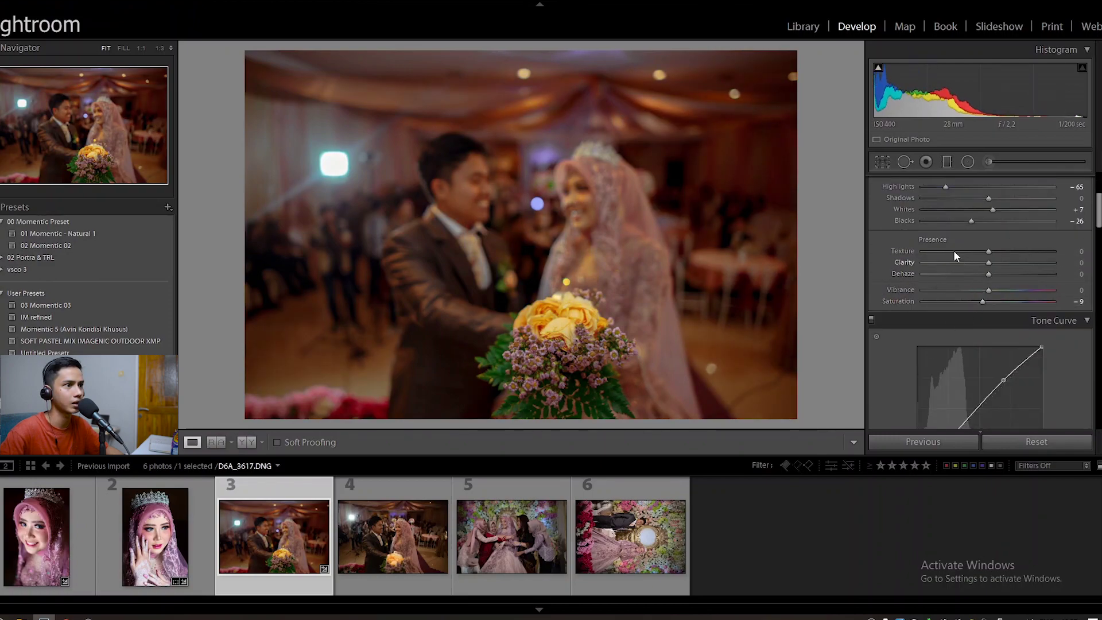
scroll(976, 264, "up", 2)
left_click_drag(989, 325, 1001, 323)
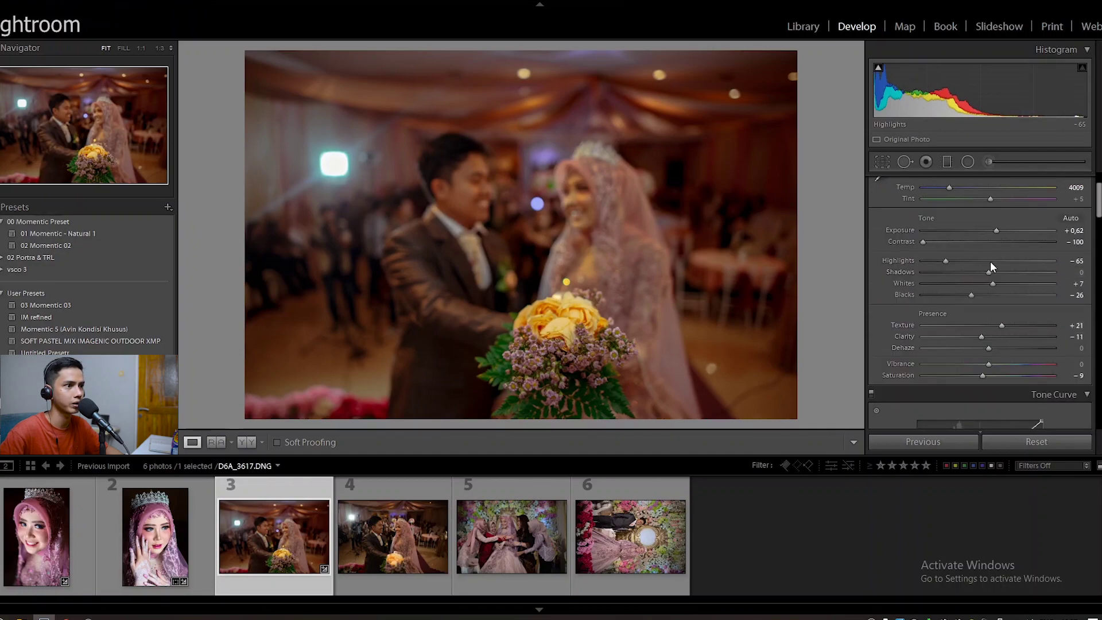
left_click(1000, 231)
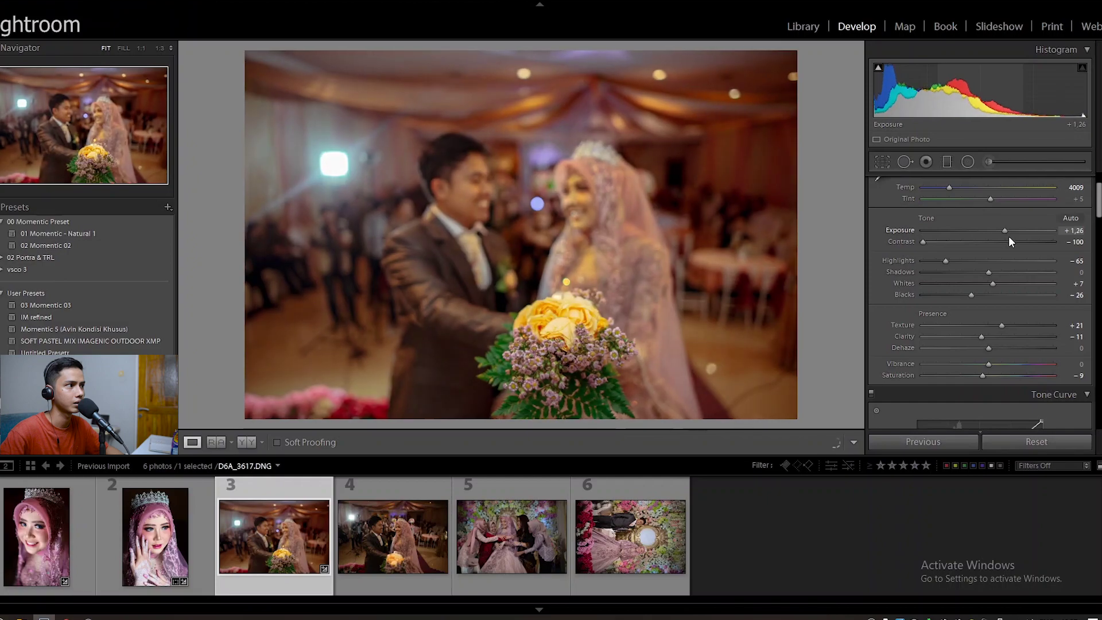
Set the HSL Green Saturation to -100 to desaturate the bouquet's leaves
scroll(959, 282, "down", 4)
scroll(959, 281, "down", 4)
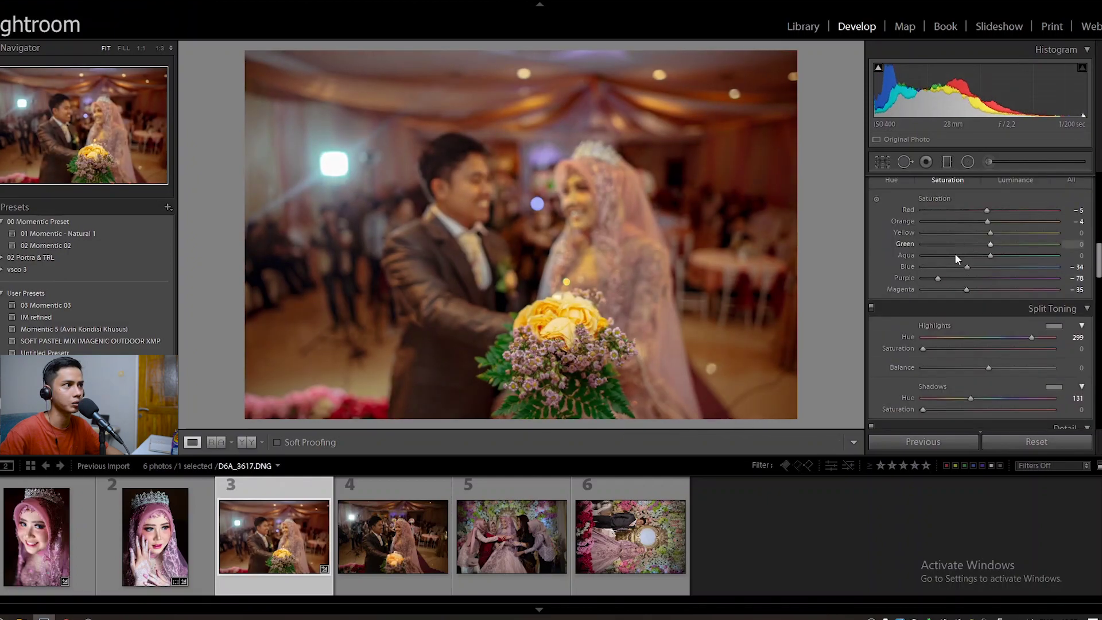
scroll(978, 198, "down", 2)
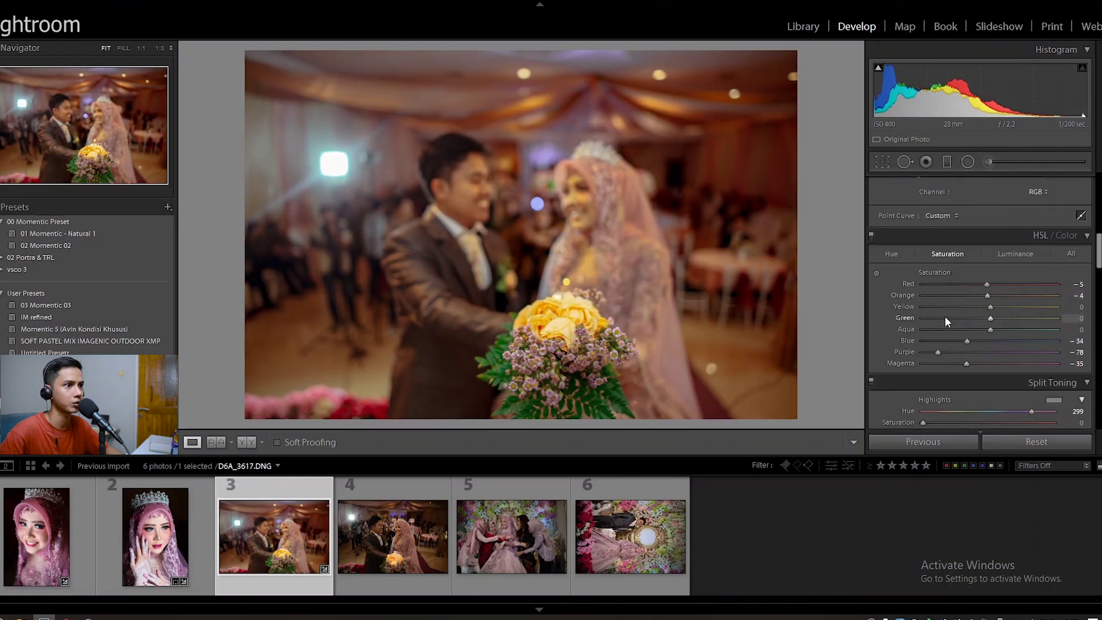
left_click_drag(945, 317, 887, 318)
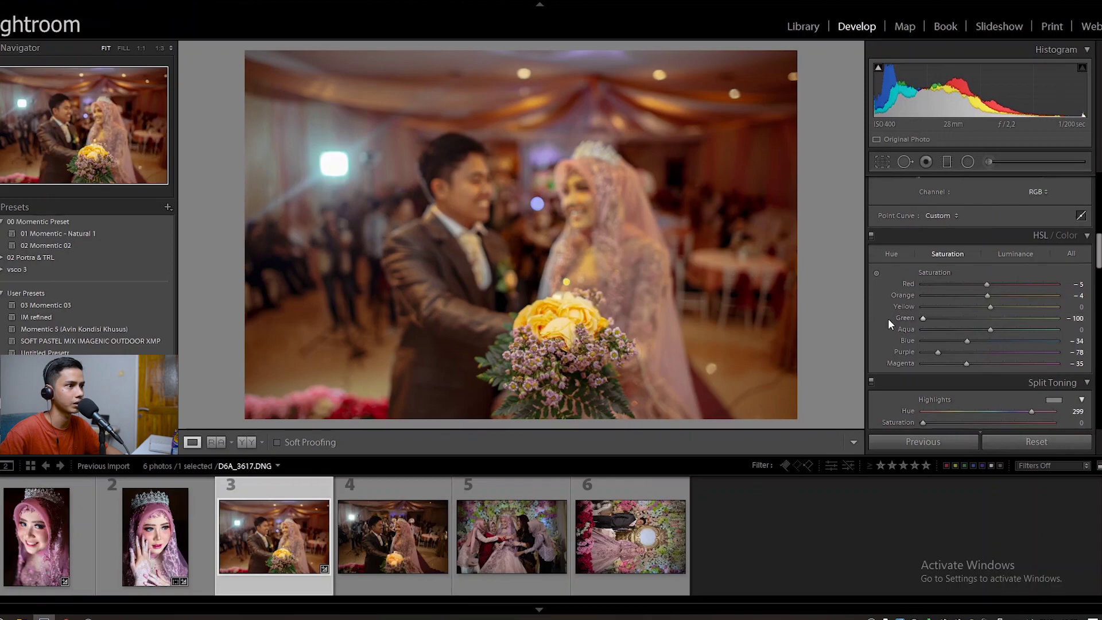
scroll(917, 319, "up", 6)
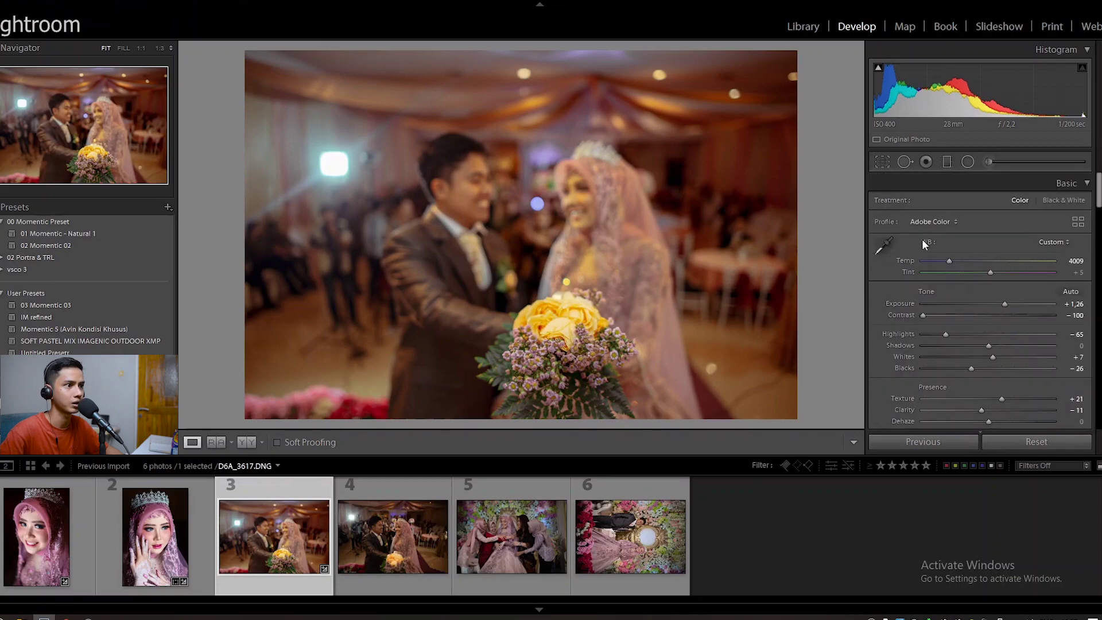
left_click(882, 162)
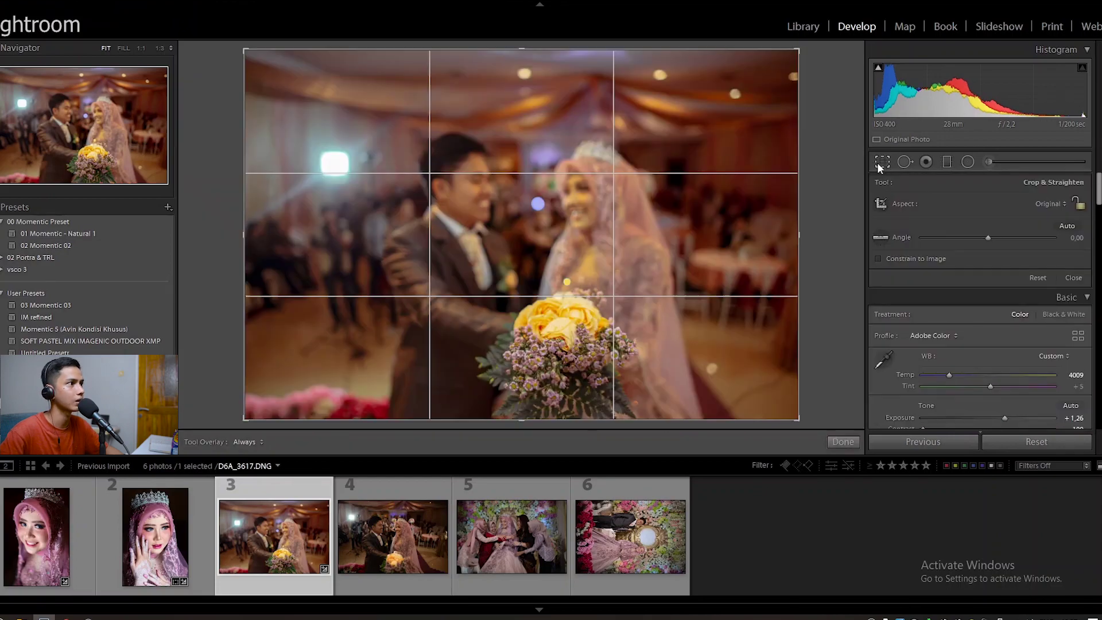
left_click(841, 442)
Set the couple photo's Whites to -19 and Contrast to -74
scroll(1031, 306, "down", 3)
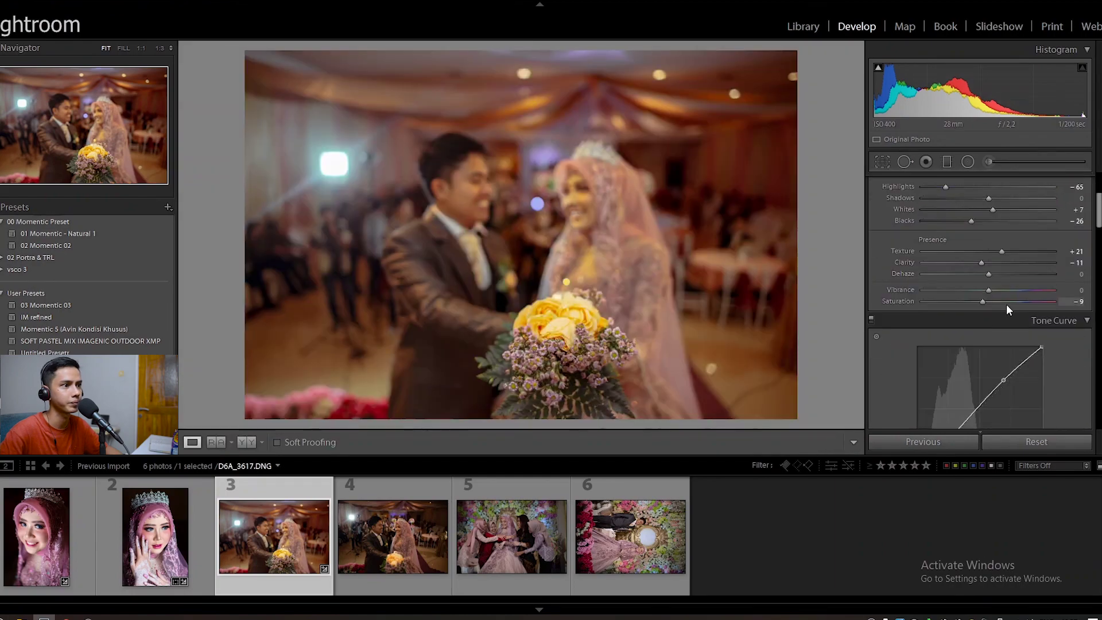
left_click(975, 209)
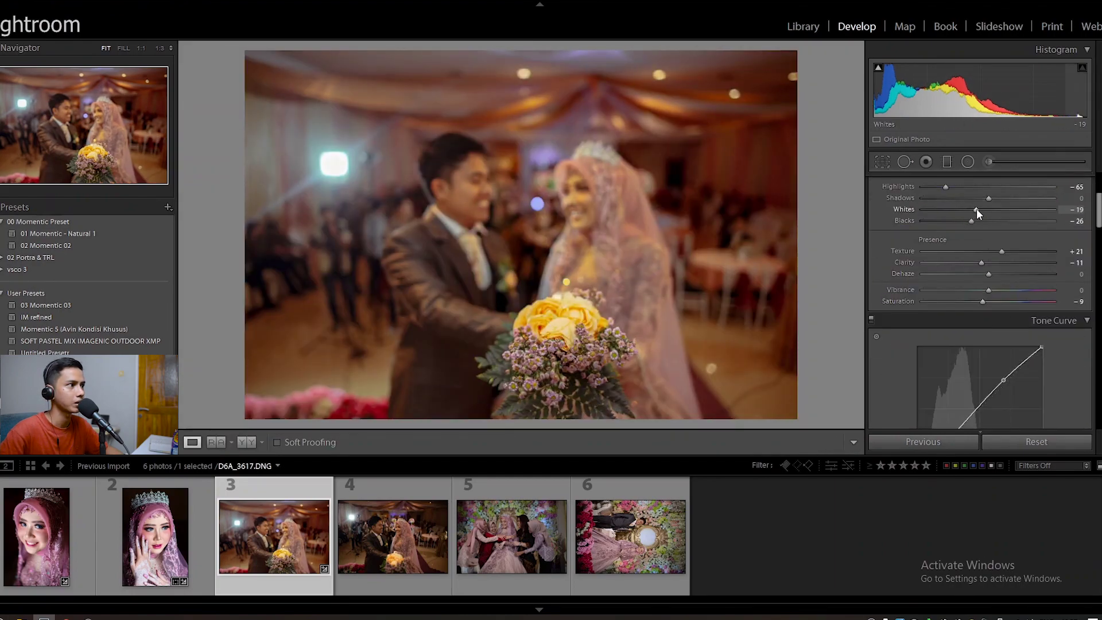
scroll(963, 233, "up", 3)
left_click(957, 315)
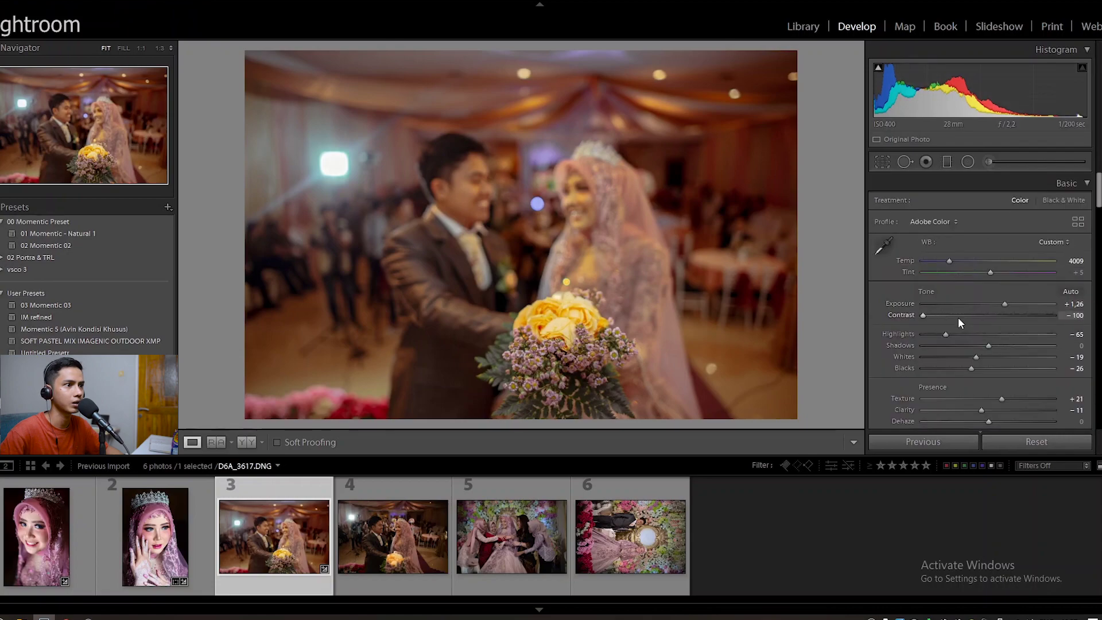
left_click_drag(956, 315, 939, 311)
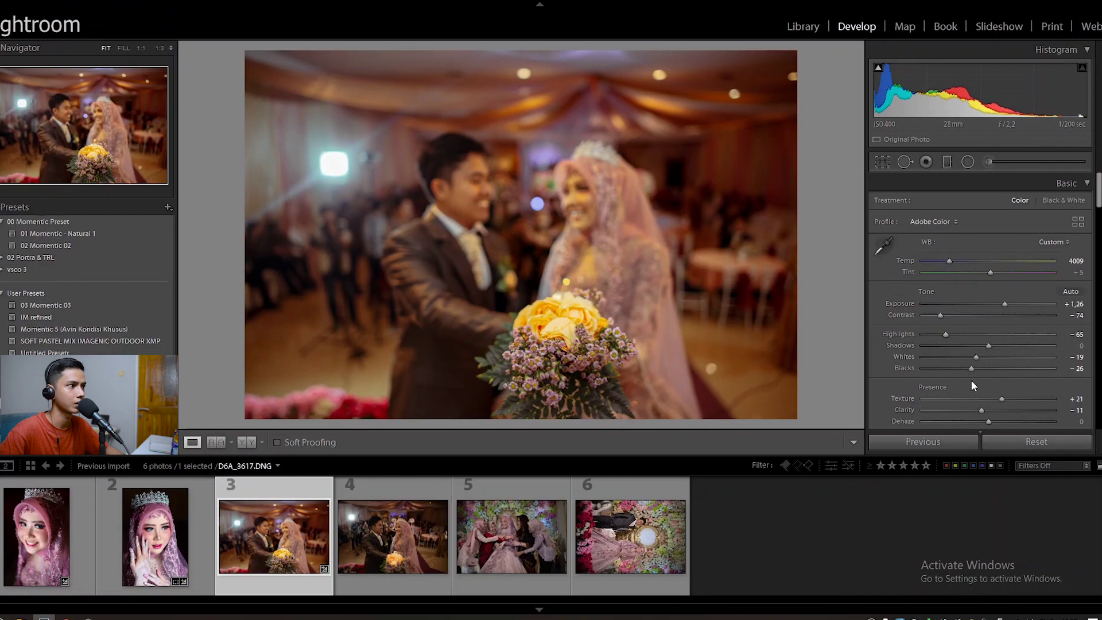
Increase the Vibrance and lift the upper point of the RGB tone curve to brighten the highlights
scroll(972, 379, "down", 5)
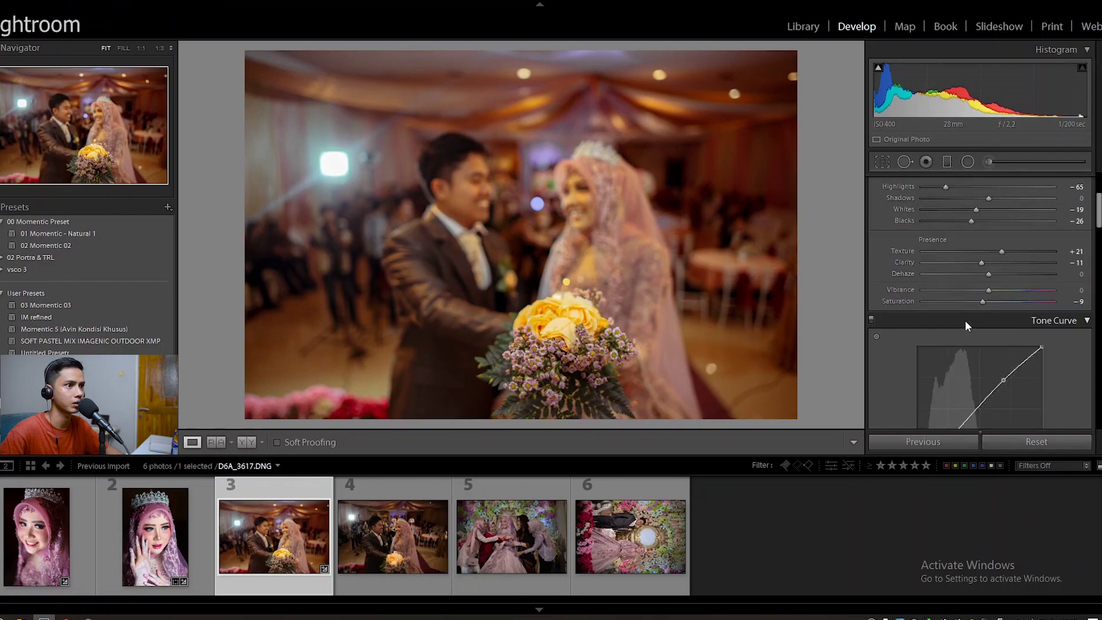
left_click(1007, 289)
scroll(950, 310, "down", 3)
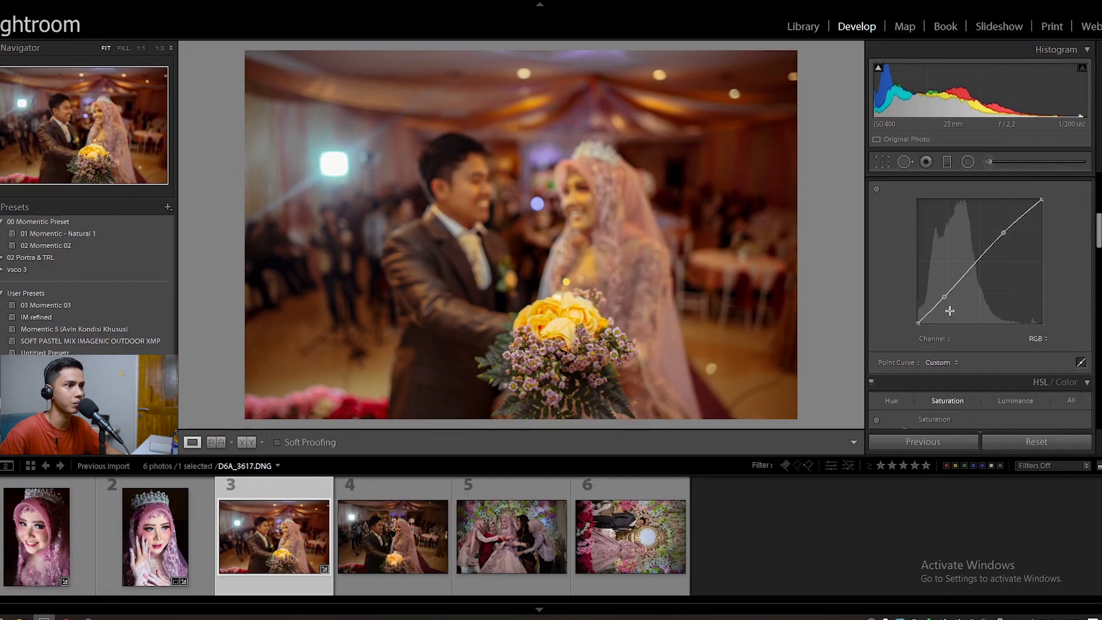
left_click_drag(1001, 232, 998, 230)
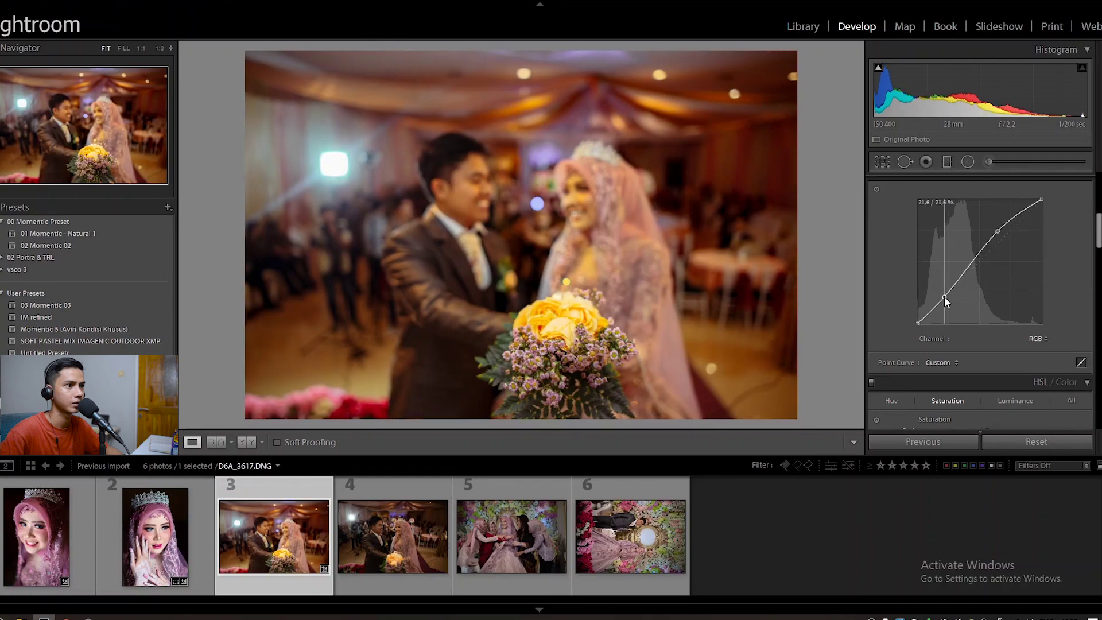
Lower the shadow point of the couple photo's RGB tone curve to deepen the darker tones
left_click_drag(945, 296, 1000, 309)
scroll(953, 300, "up", 2)
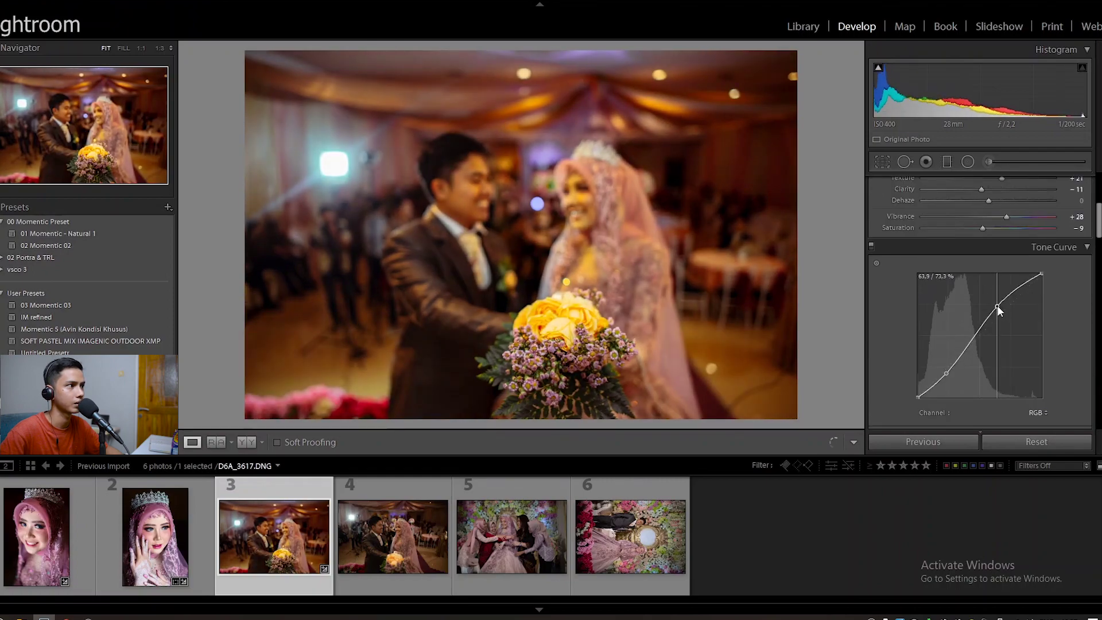
scroll(931, 315, "down", 10)
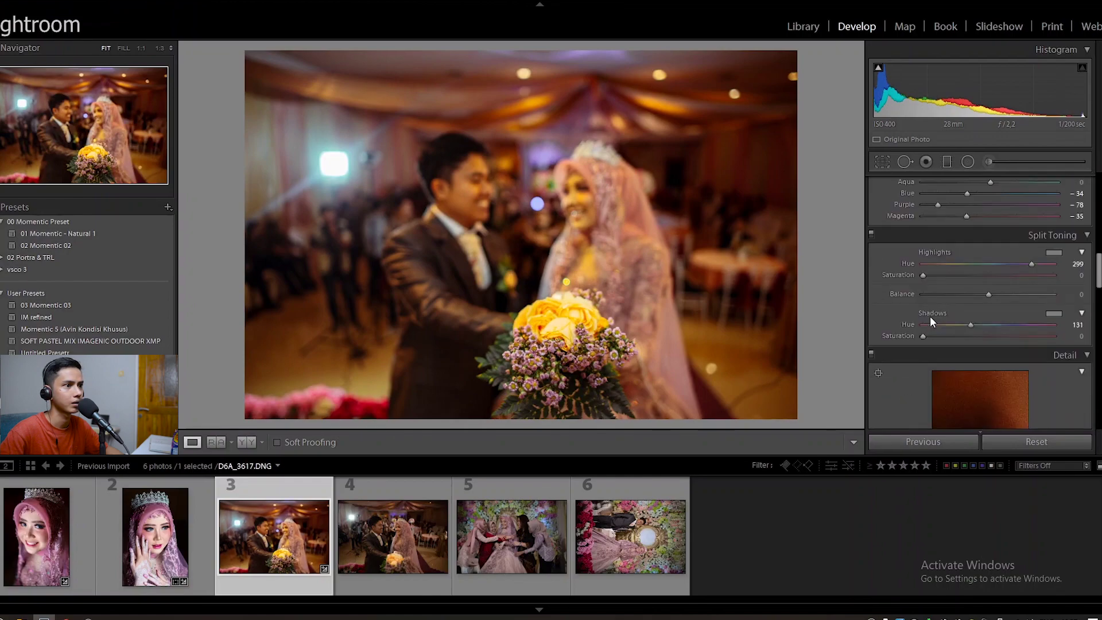
scroll(931, 321, "down", 4)
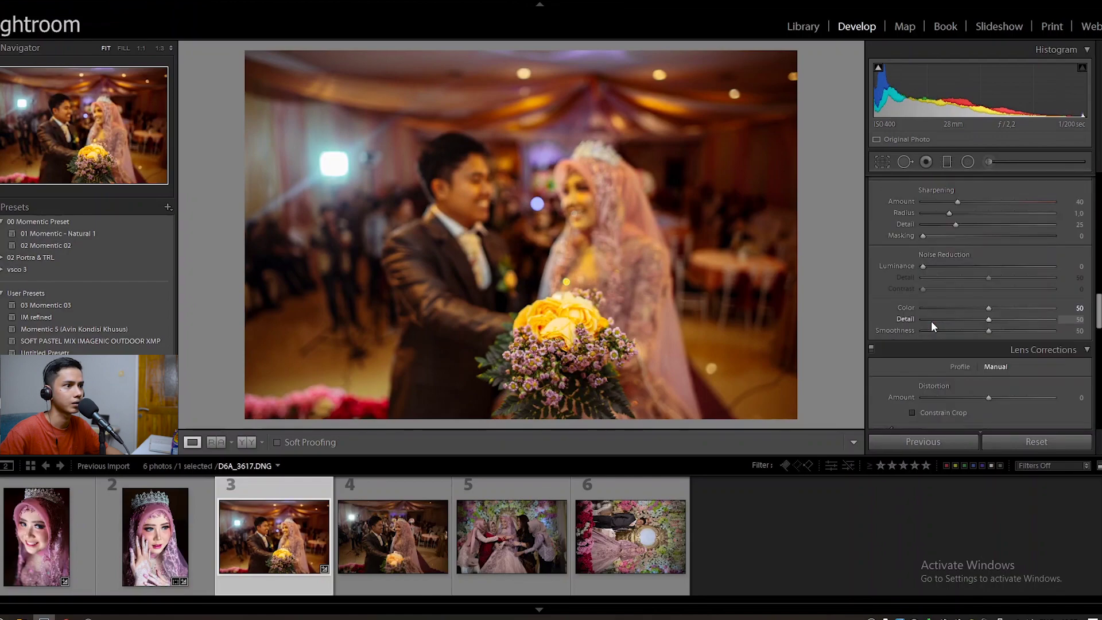
left_click(938, 265)
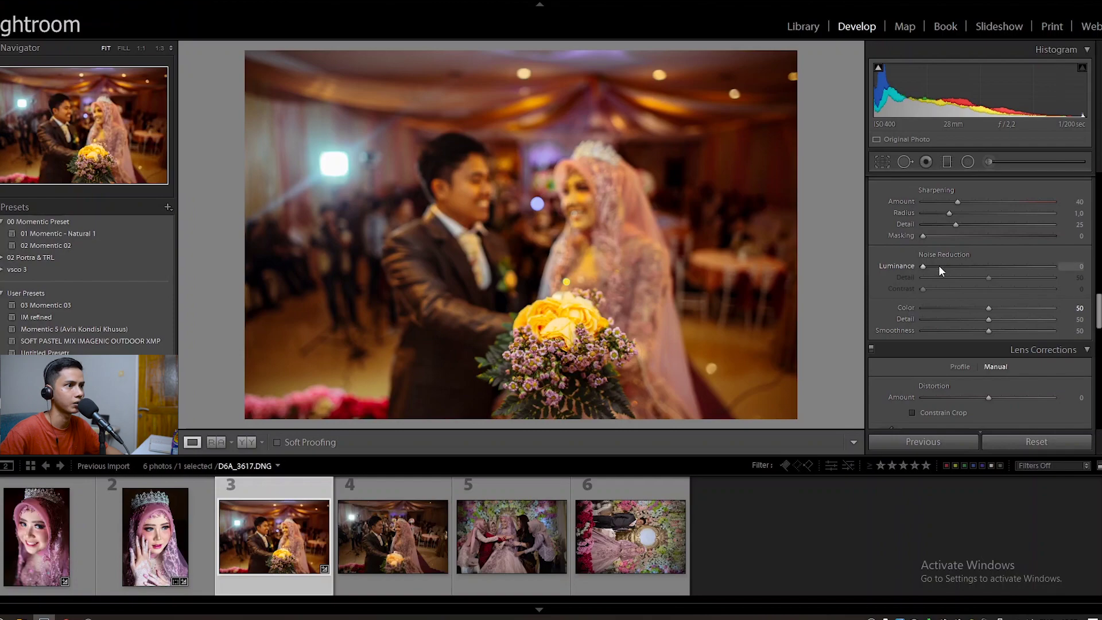
scroll(939, 333, "down", 10)
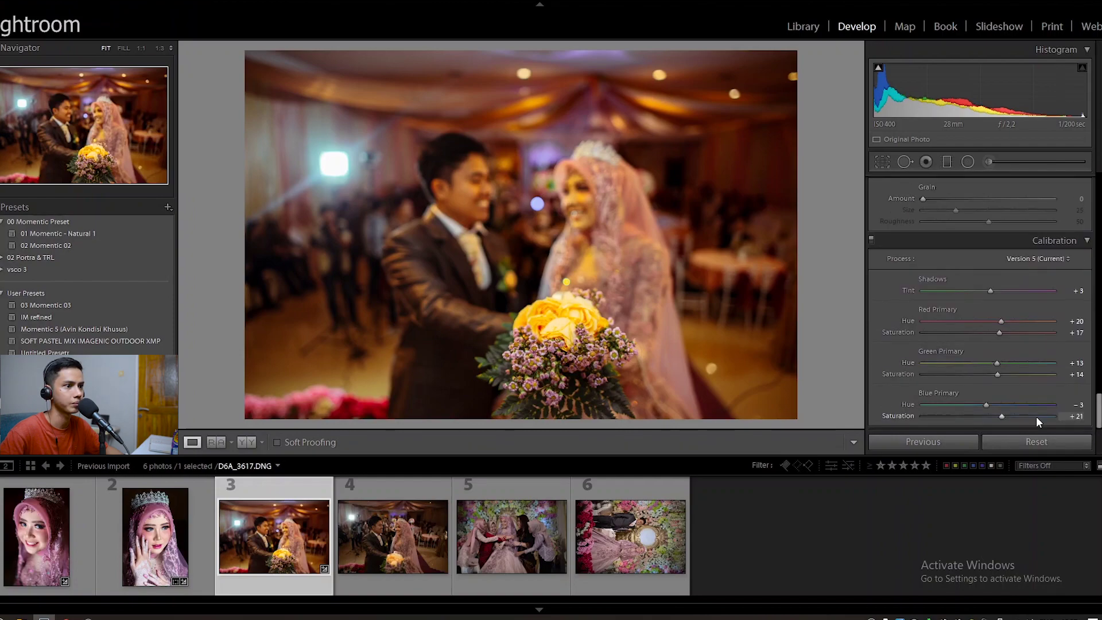
left_click_drag(1035, 416, 1021, 413)
Set the couple photo's Temp to 3644, Exposure to +1.90 and Highlights to -90
scroll(974, 332, "up", 15)
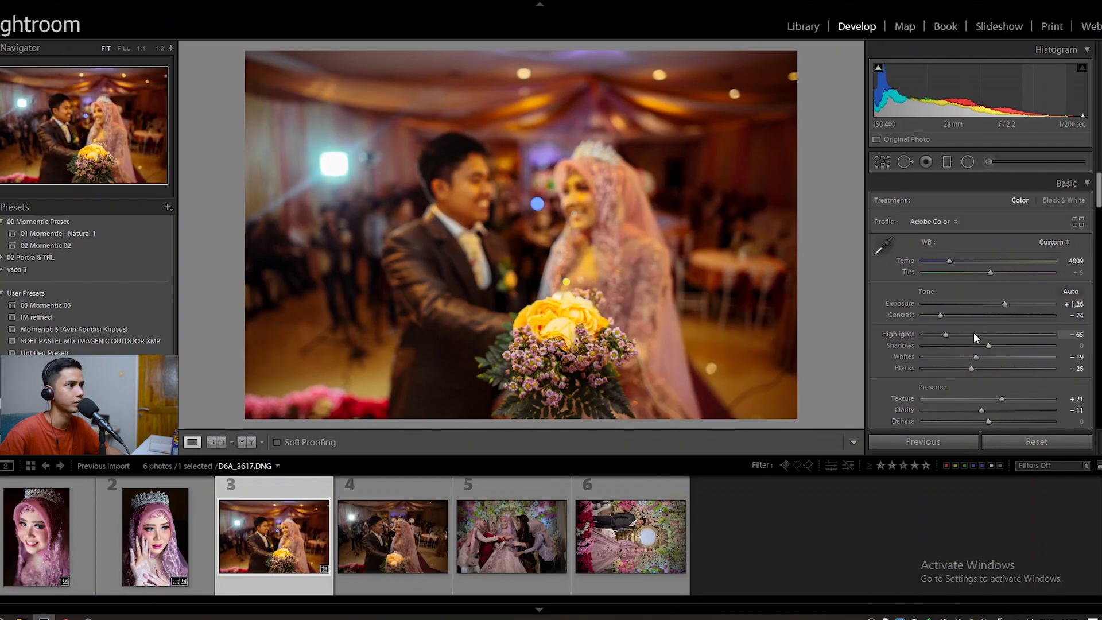
left_click_drag(946, 260, 942, 260)
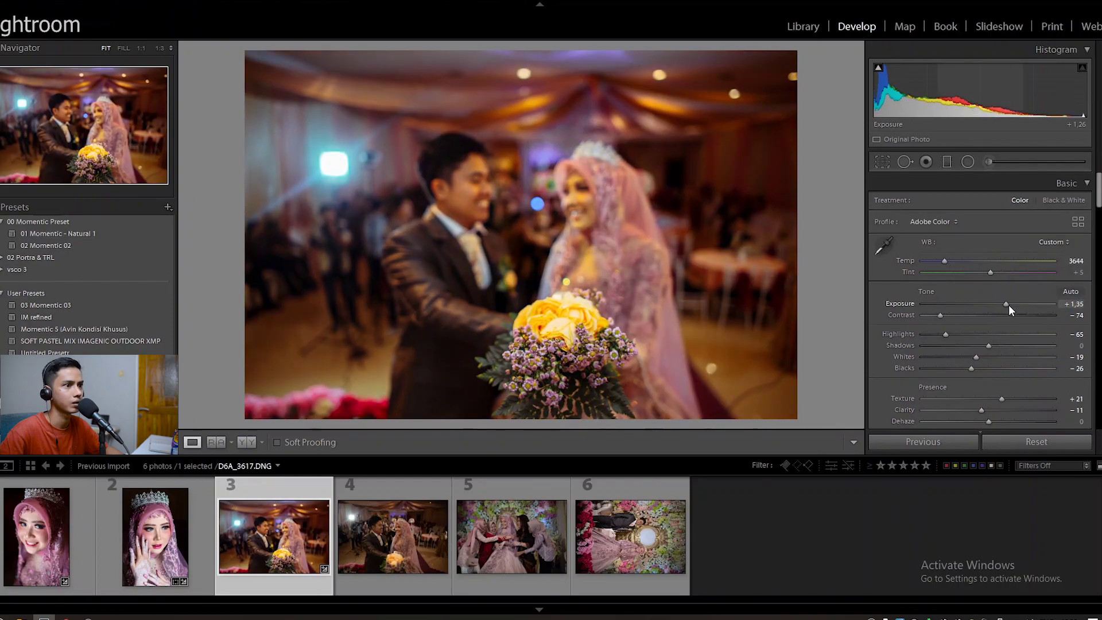
left_click_drag(1006, 304, 1014, 307)
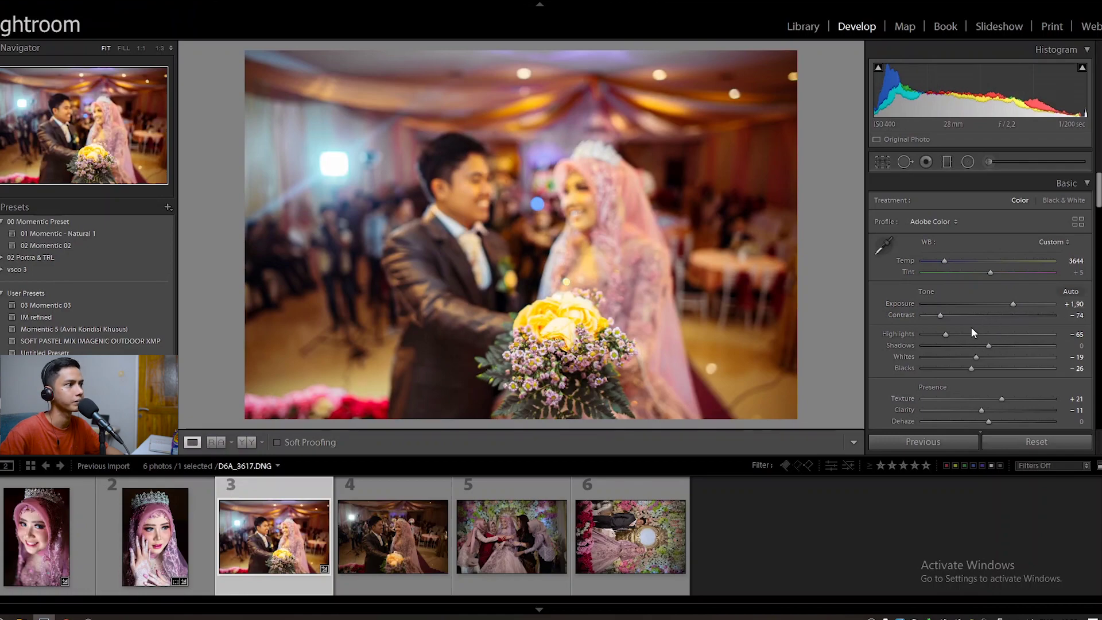
left_click(930, 334)
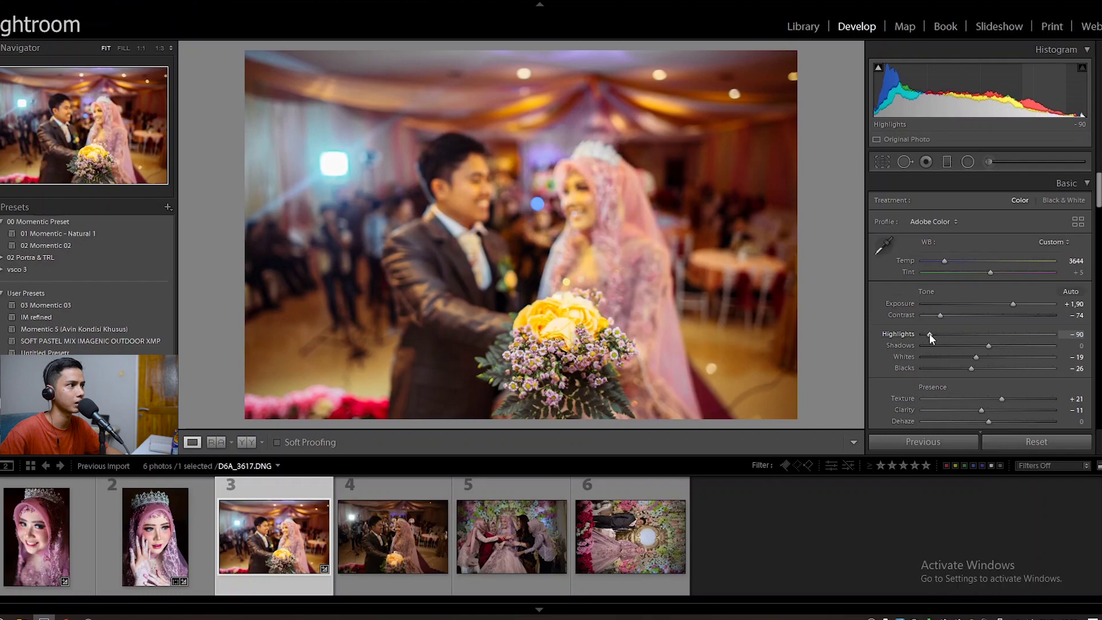
Set the HSL Orange Saturation to -17 to tone down the couple's skin and the warm background
scroll(944, 304, "down", 10)
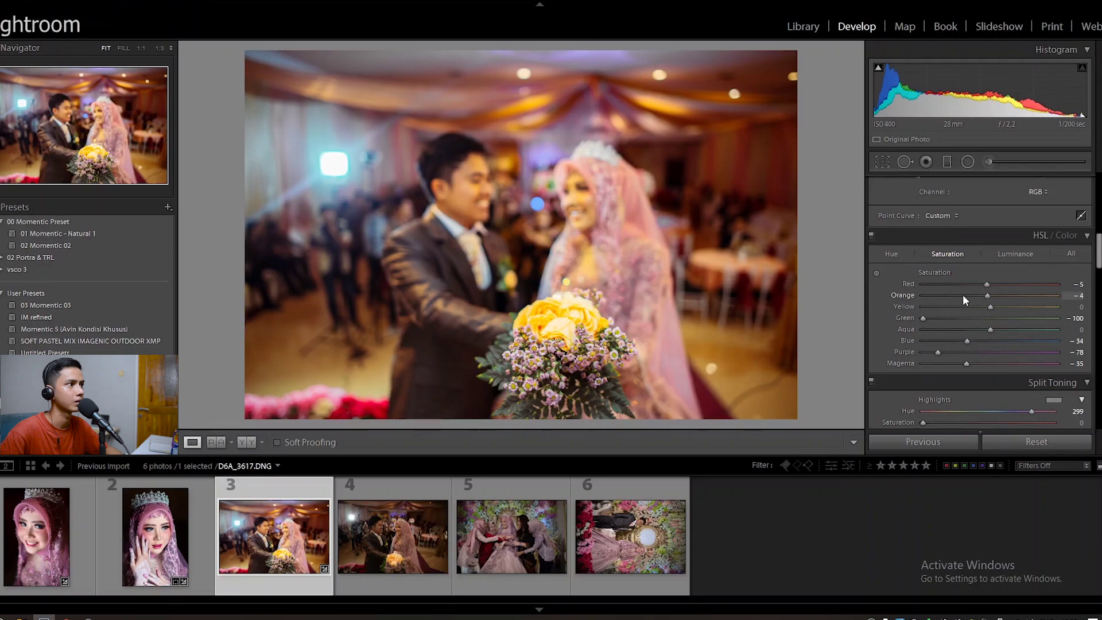
scroll(962, 294, "up", 8)
left_click(581, 210)
left_click_drag(582, 210, 666, 290)
scroll(957, 338, "down", 5)
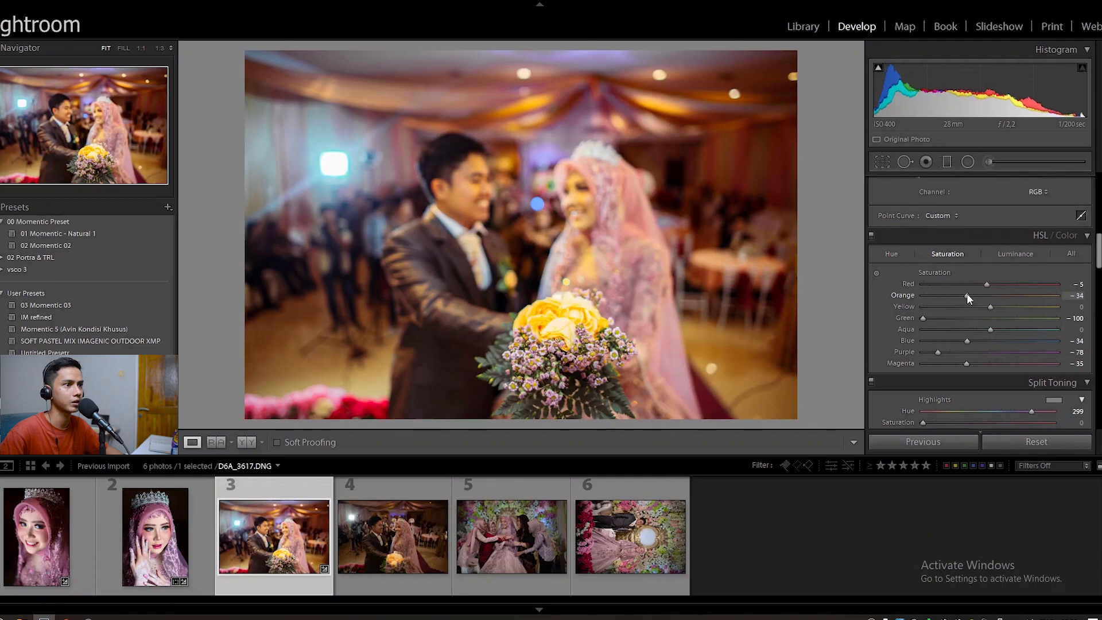
left_click(1012, 252)
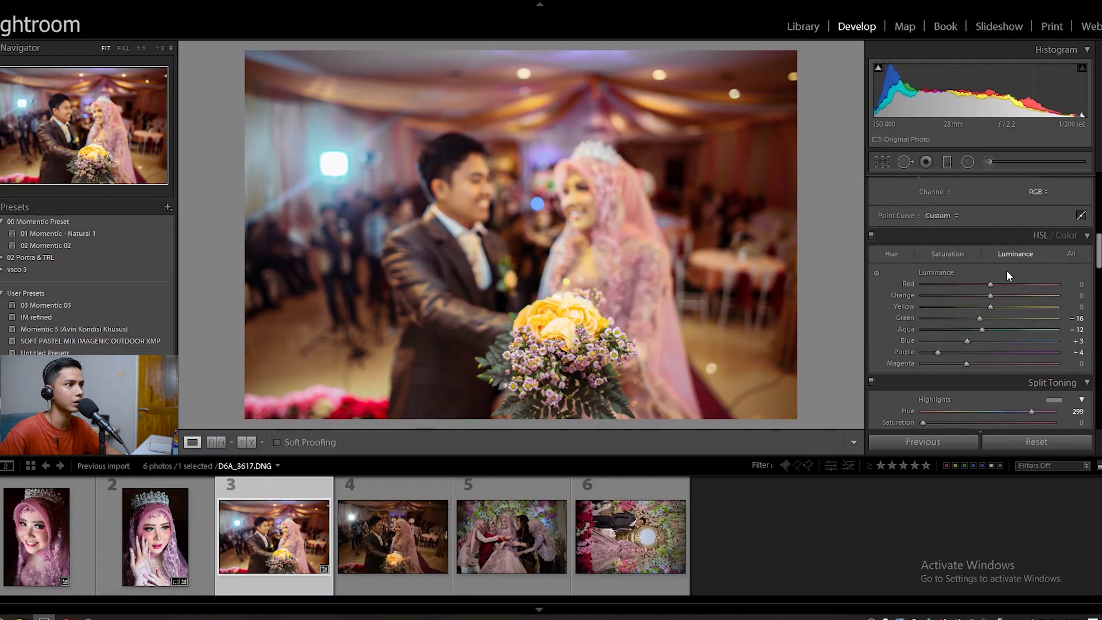
left_click(944, 252)
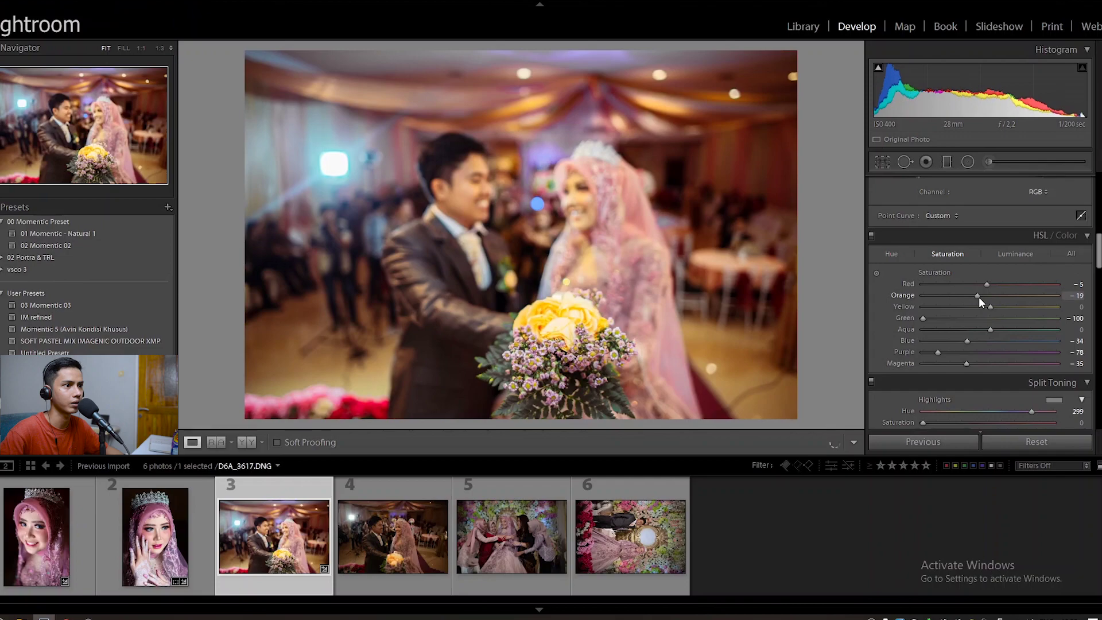
left_click(979, 294)
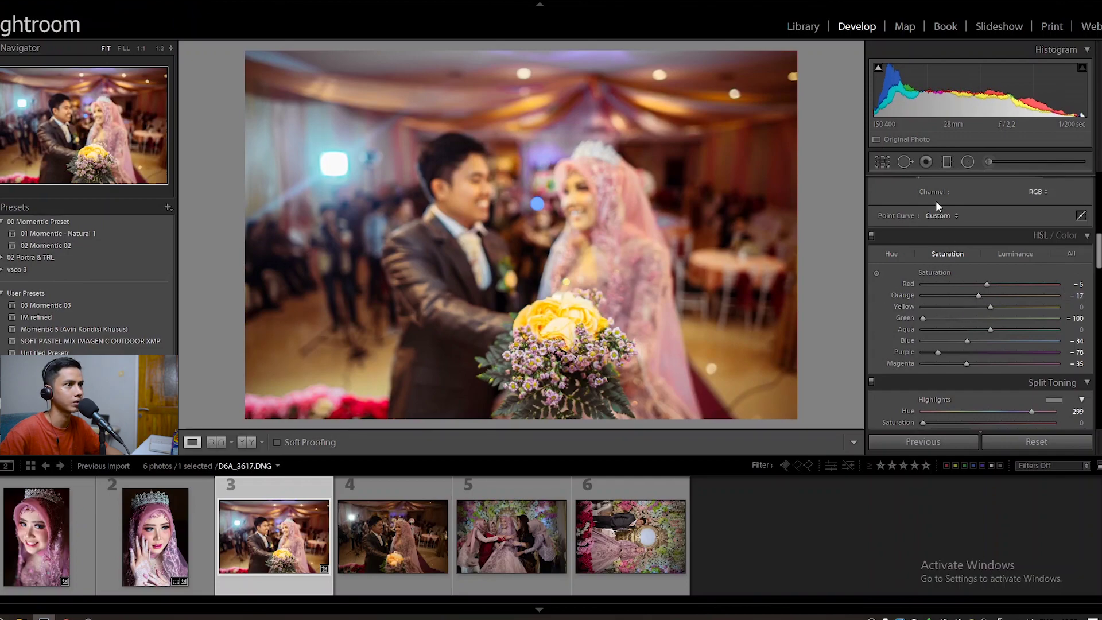
Crop the third photo slightly tighter around the couple and apply the crop
key("r")
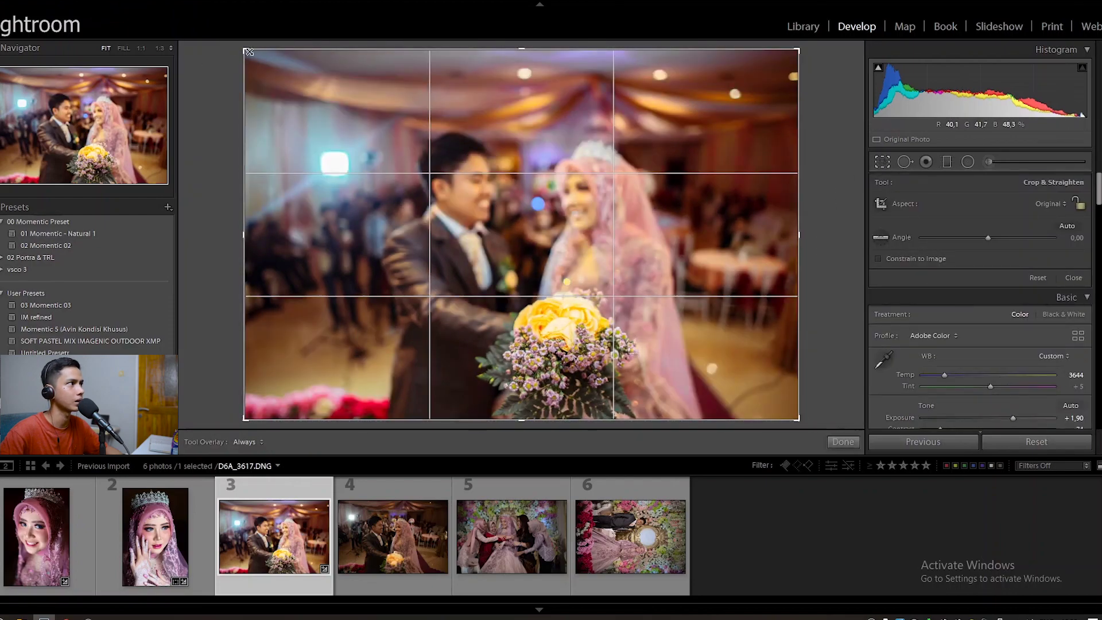
left_click_drag(248, 51, 262, 75)
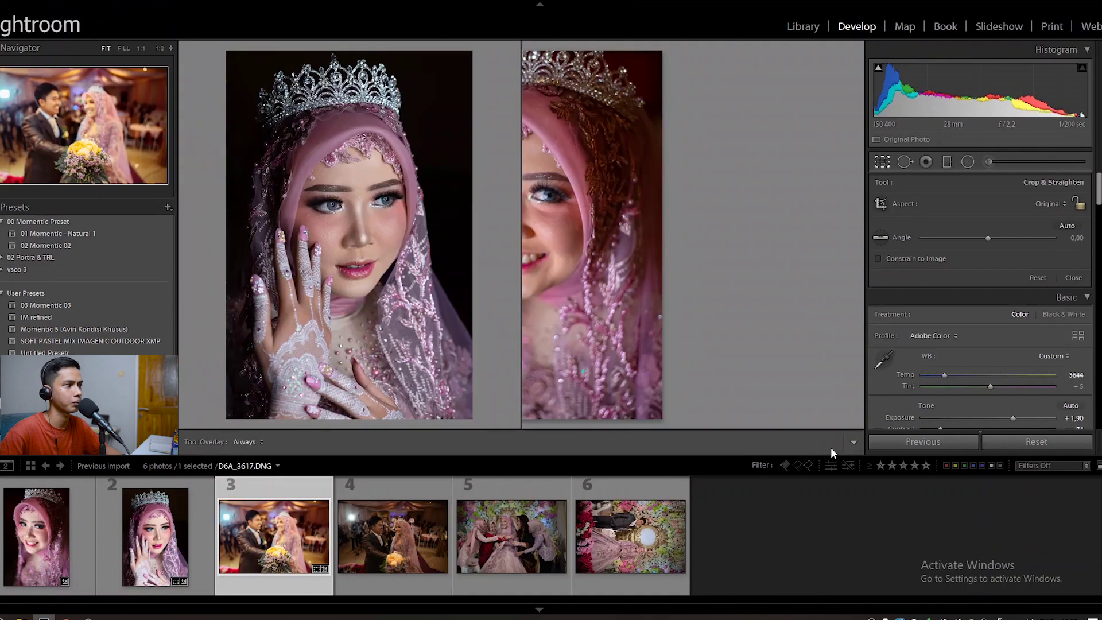
left_click(831, 447)
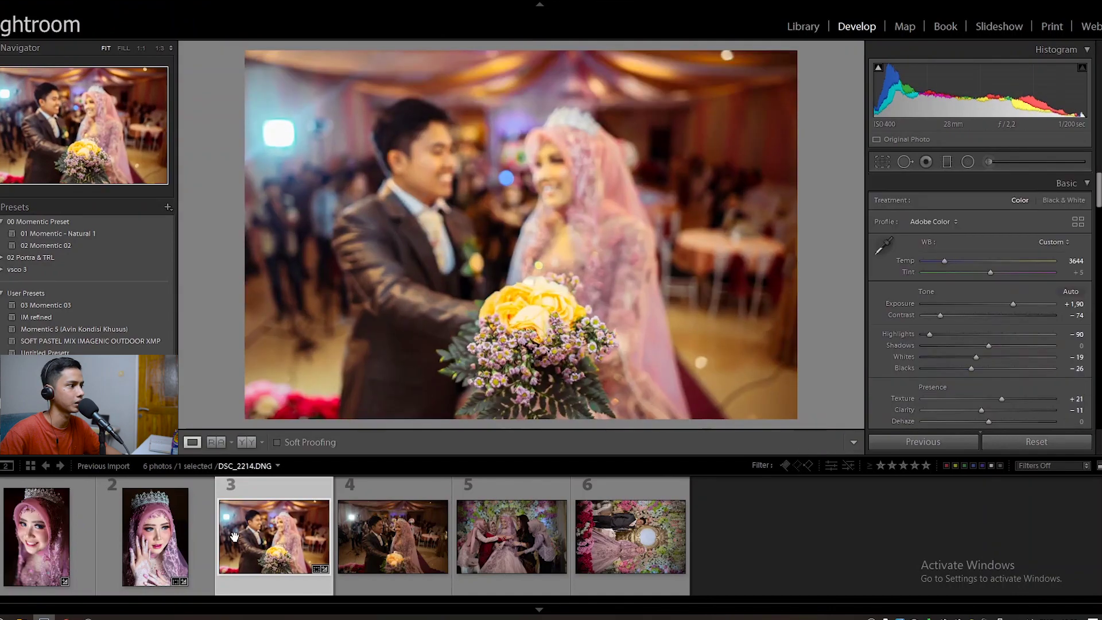
Apply the 01 Momentic - Natural 1 preset to the fourth photo and set its Exposure to +1.35
left_click(376, 541)
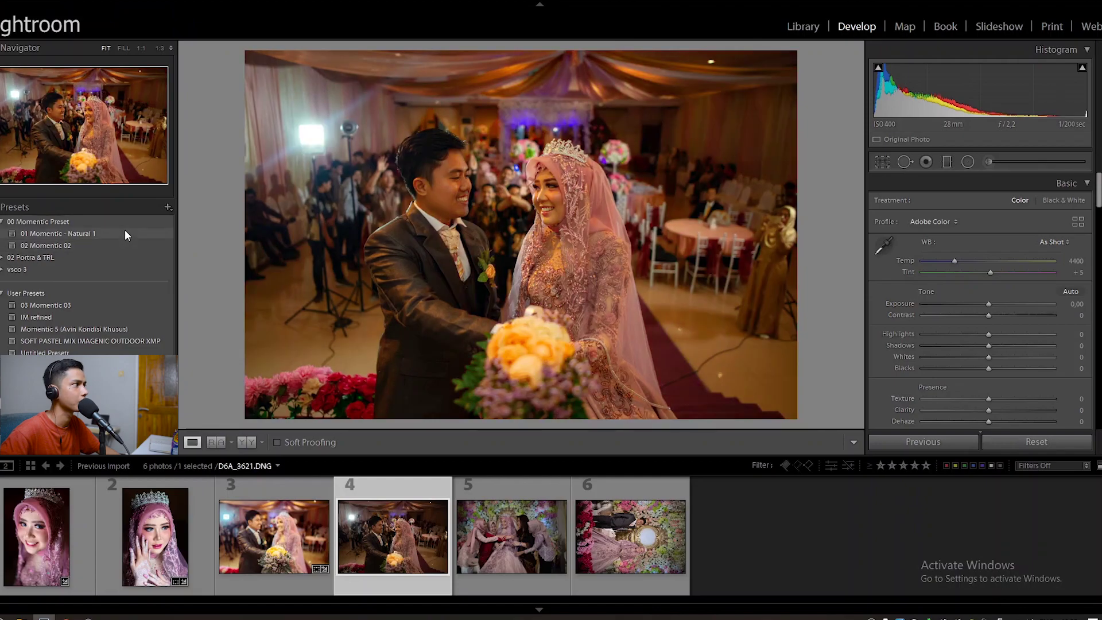
left_click(125, 233)
left_click_drag(997, 303, 1006, 304)
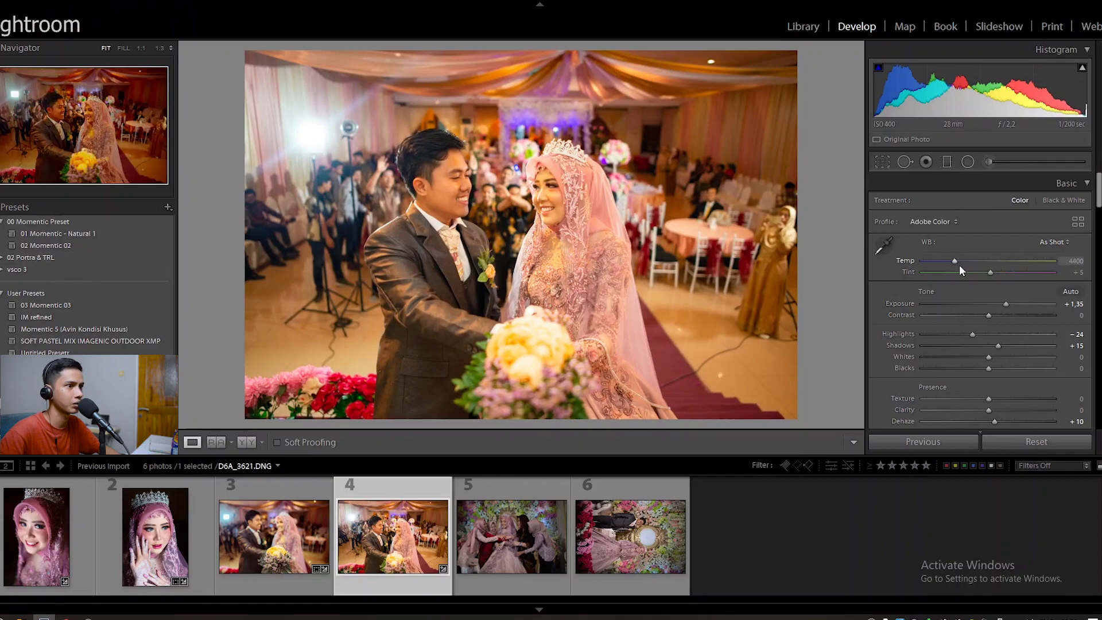
Set the fourth photo's Temp to 4100, Blacks to -12, Texture to +15 and Clarity to -15
left_click_drag(955, 261, 950, 261)
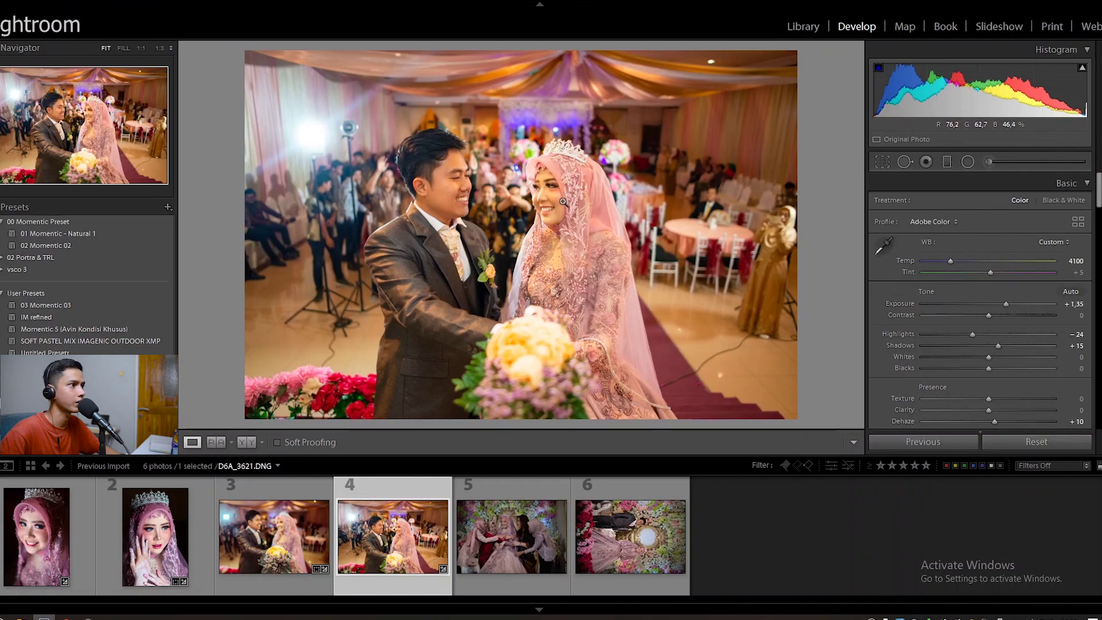
left_click(980, 367)
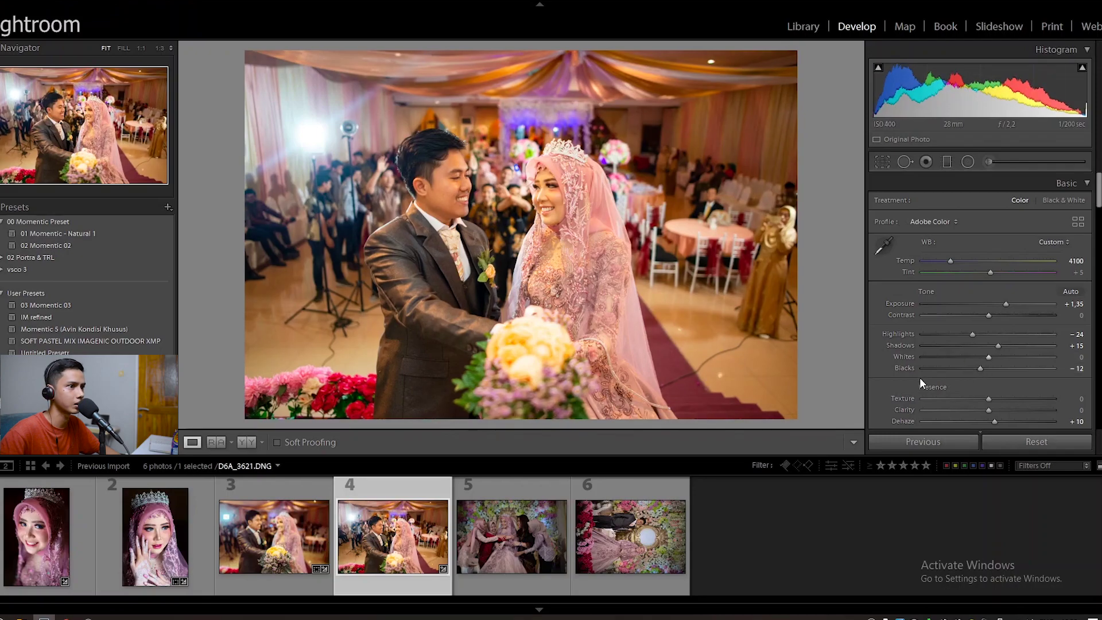
scroll(964, 344, "down", 2)
left_click_drag(989, 324, 978, 336)
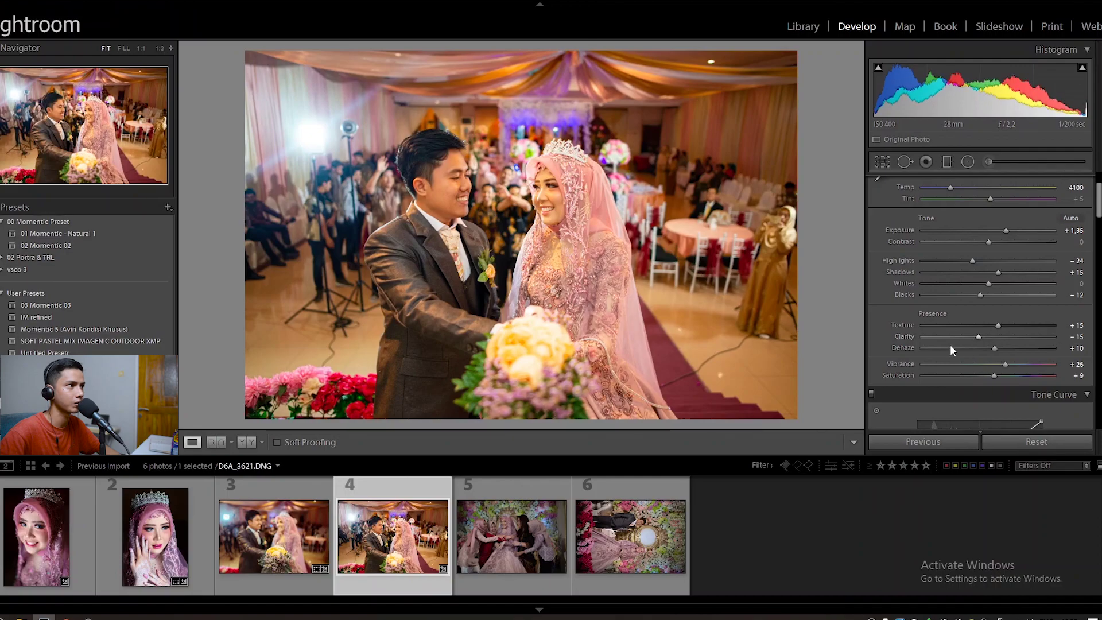
left_click_drag(670, 280, 610, 223)
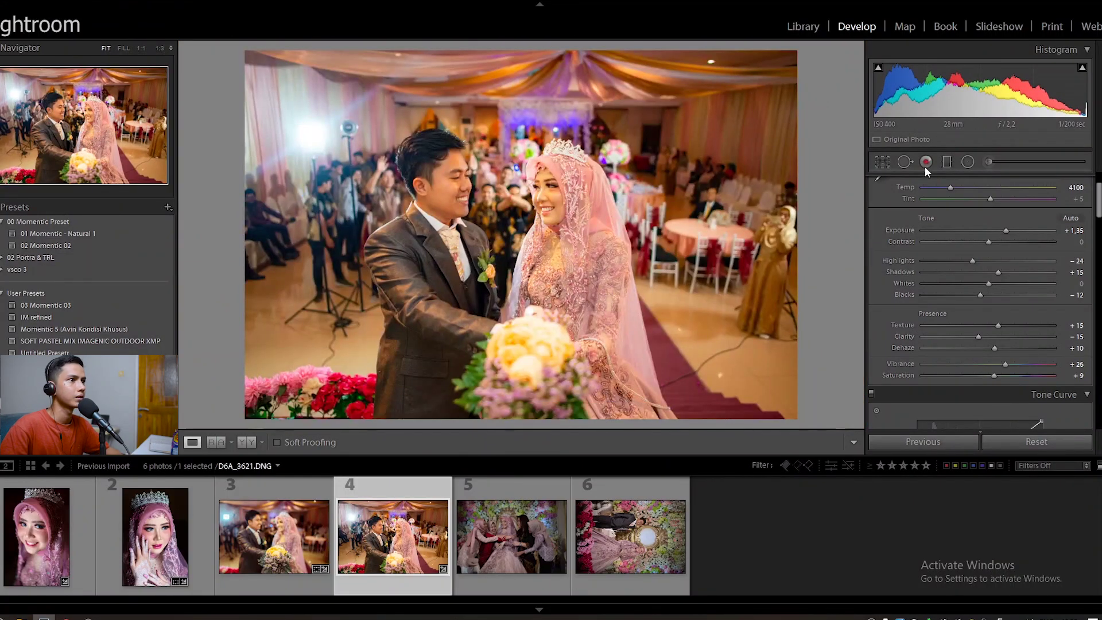
Straighten the fourth photo by rotating the crop to an angle of 0.77 and apply it
left_click(883, 161)
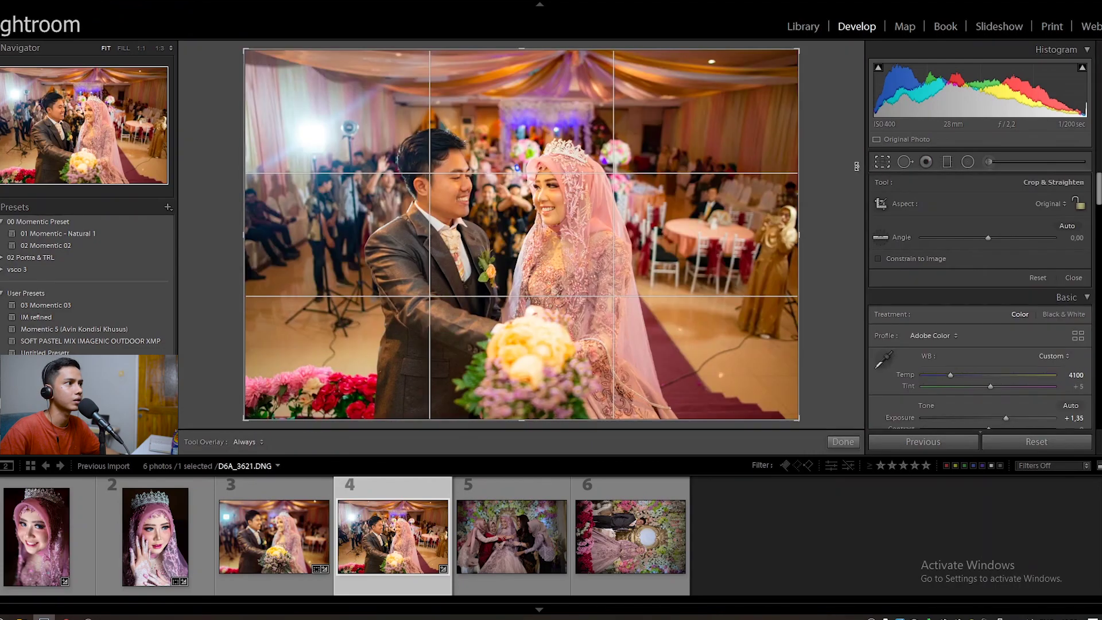
left_click_drag(816, 183, 818, 190)
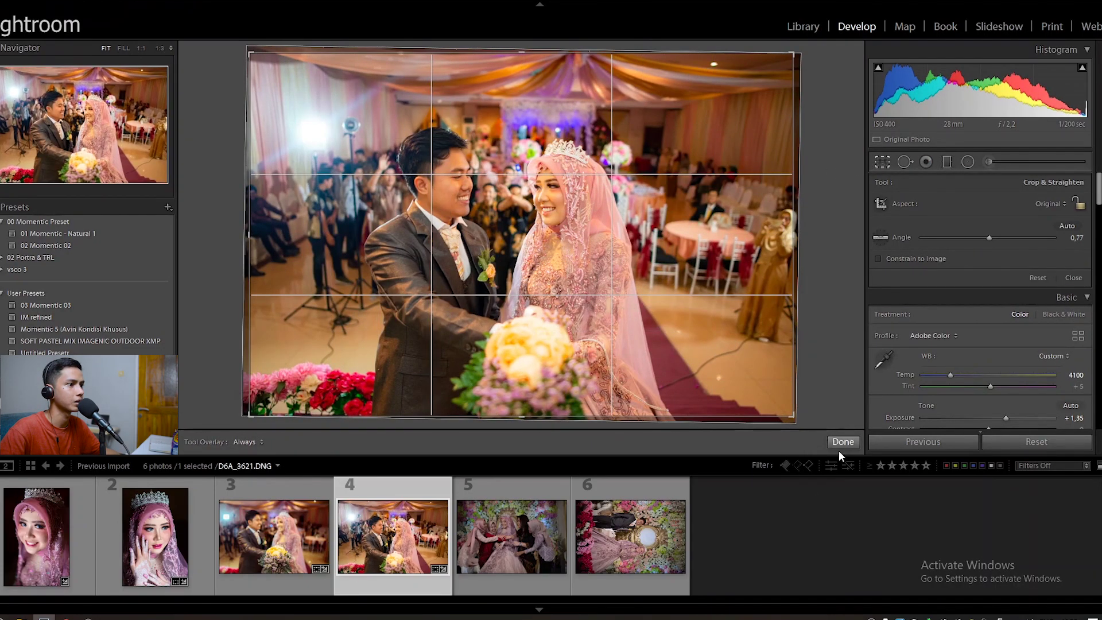
left_click(839, 445)
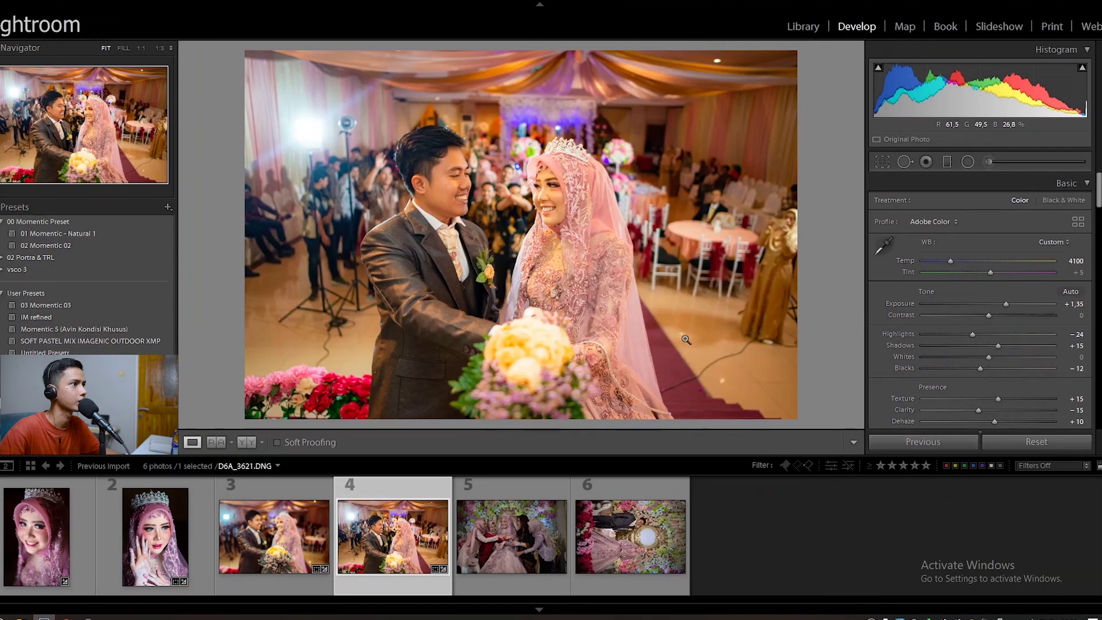
Crop the fourth photo tighter, reposition the couple within the frame, and apply the crop
left_click(884, 161)
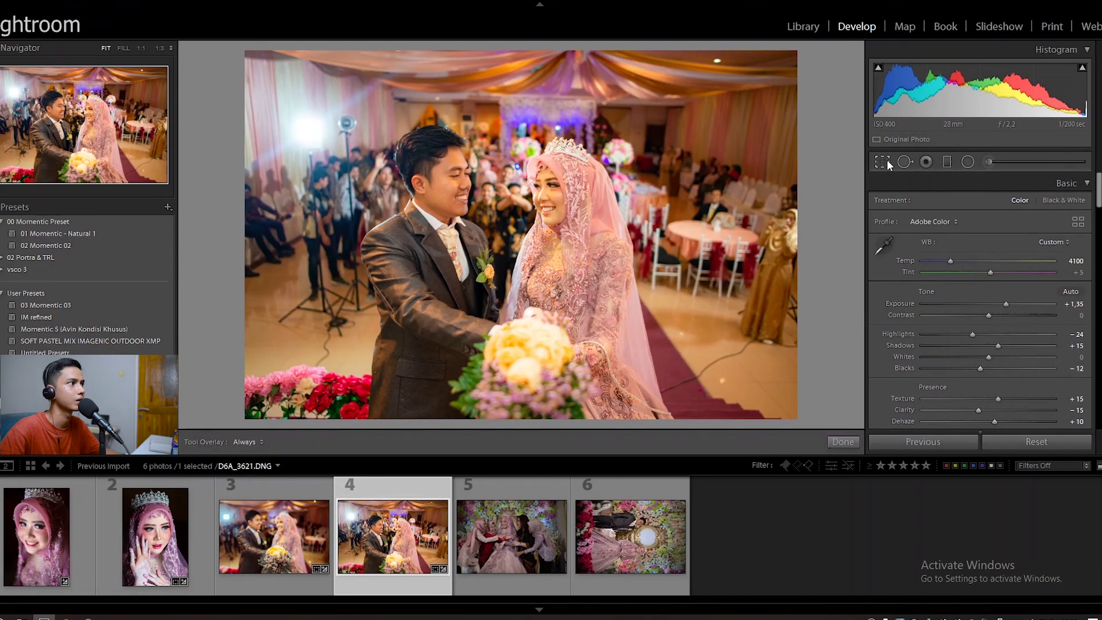
left_click_drag(792, 53, 772, 65)
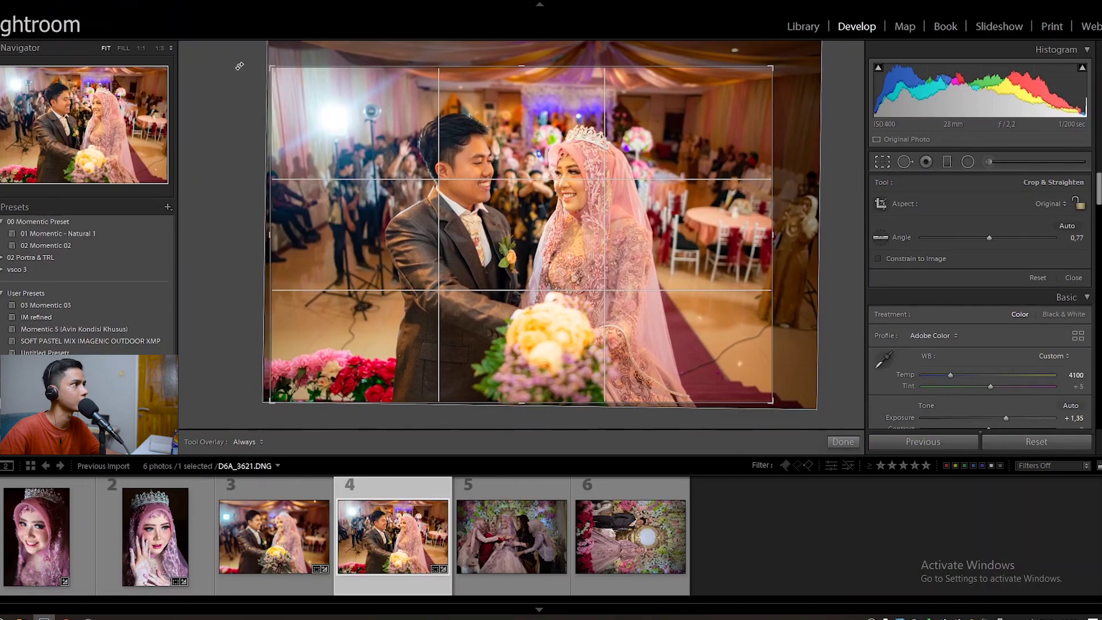
left_click_drag(467, 166, 446, 160)
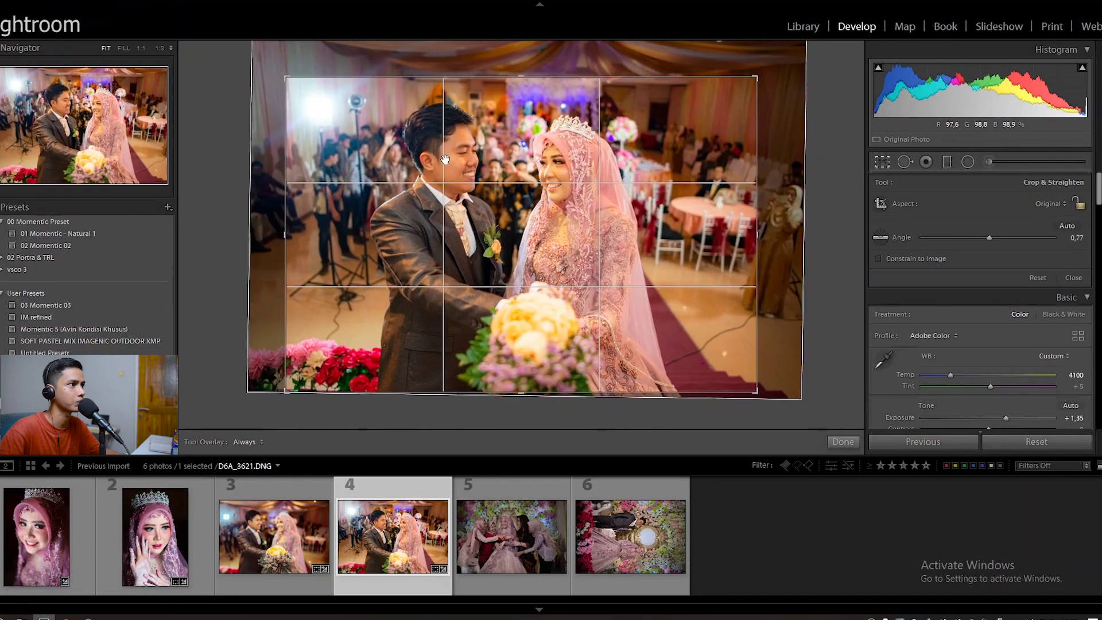
left_click(843, 441)
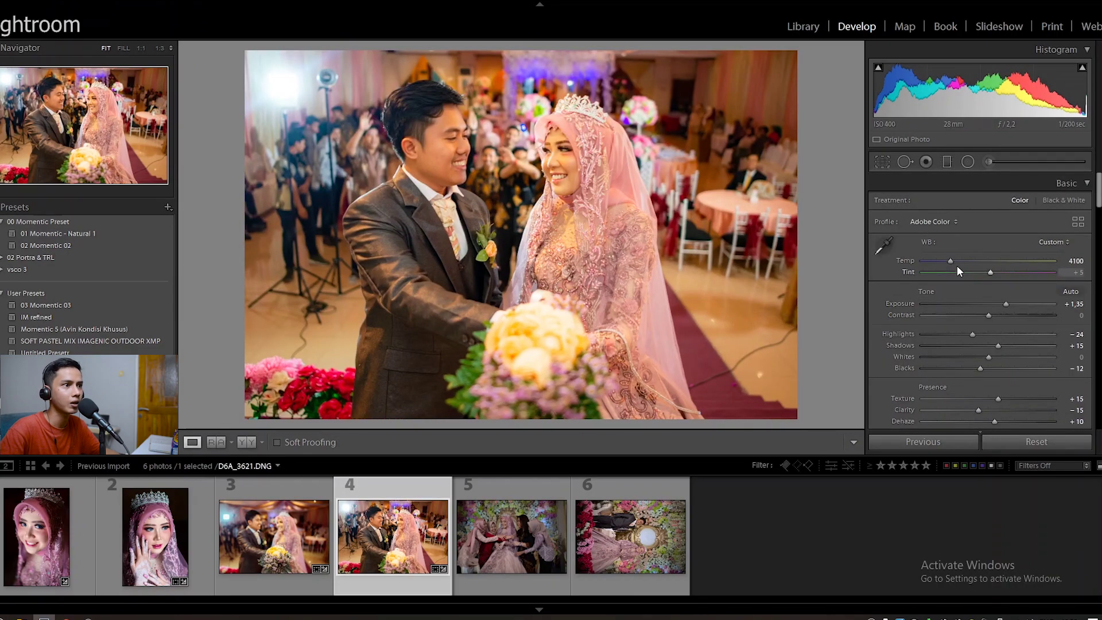
Fine-tune the fourth photo's white balance by setting Temp to 3963
scroll(947, 261, "up", 3)
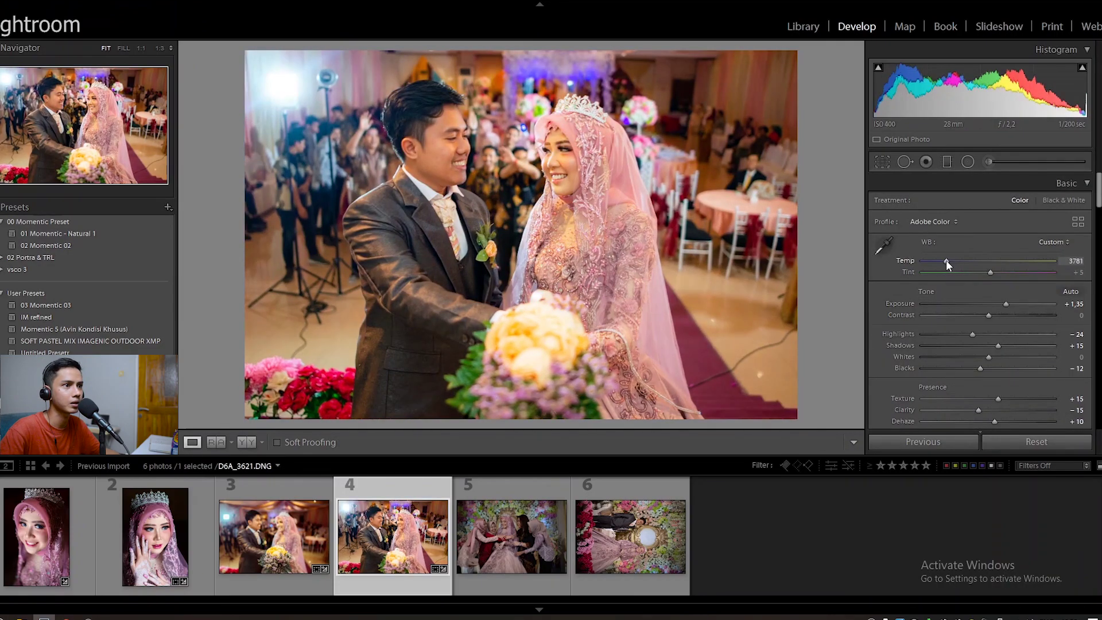
scroll(947, 264, "up", 5)
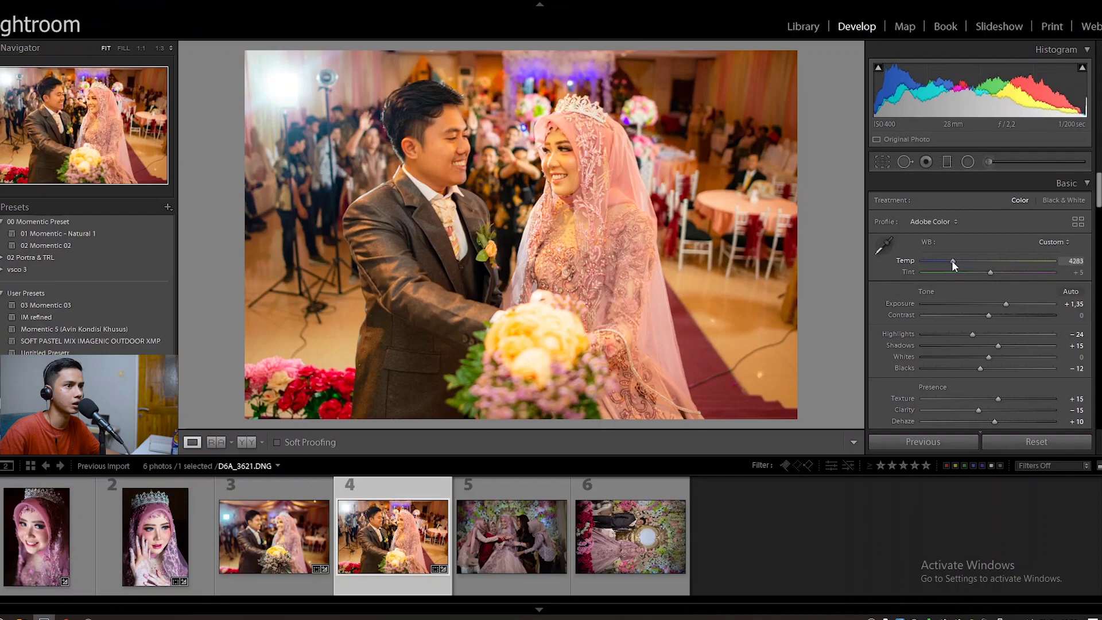
left_click_drag(951, 260, 948, 260)
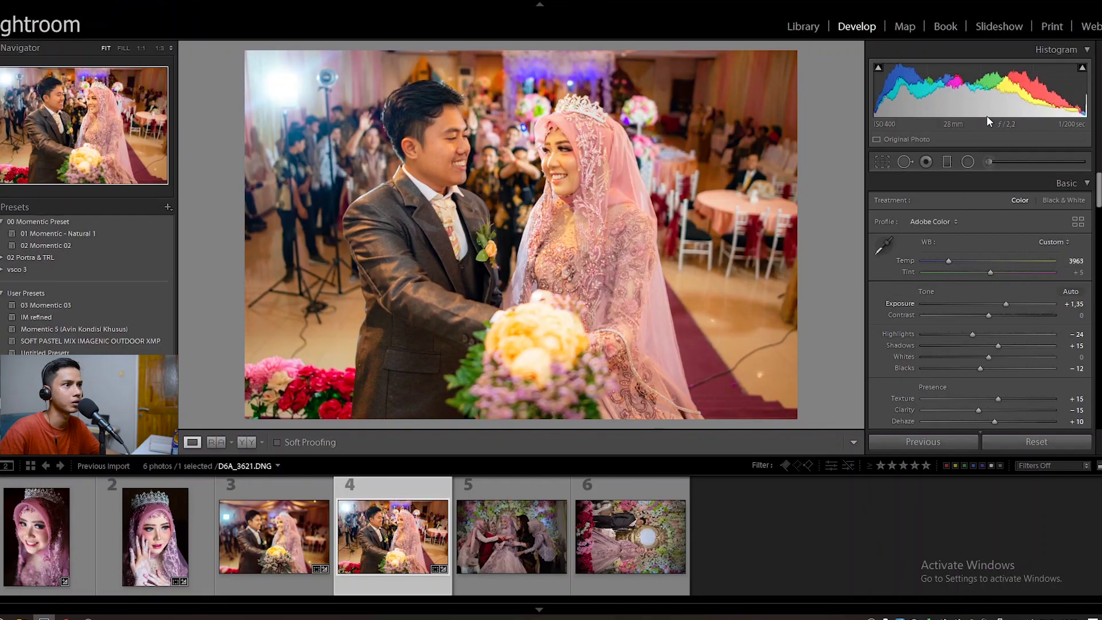
scroll(940, 270, "down", 10)
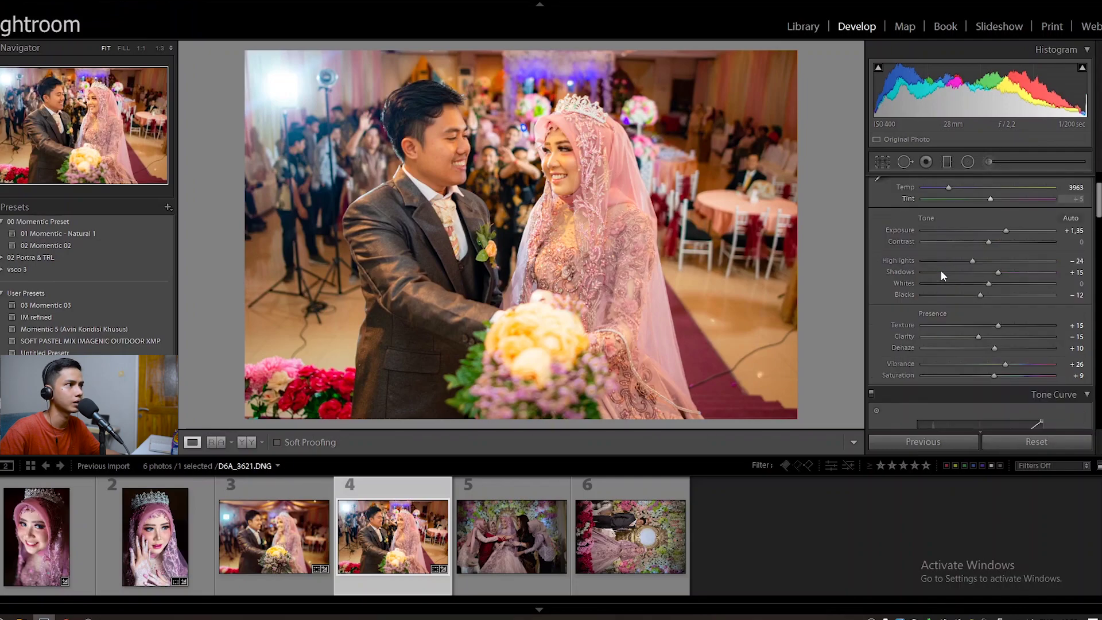
scroll(924, 374, "down", 5)
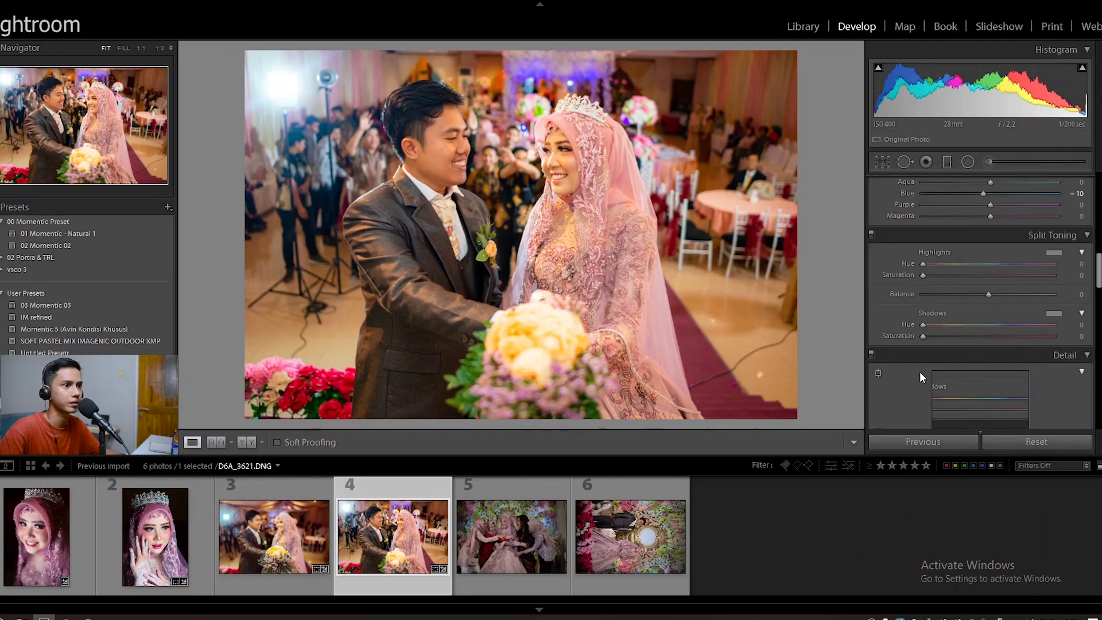
Calibrate the fourth photo: Red Primary Hue +15 and Saturation +15, Green Primary Hue +18 and Saturation +17, and a lower Blue Primary Hue
scroll(1022, 291, "up", 3)
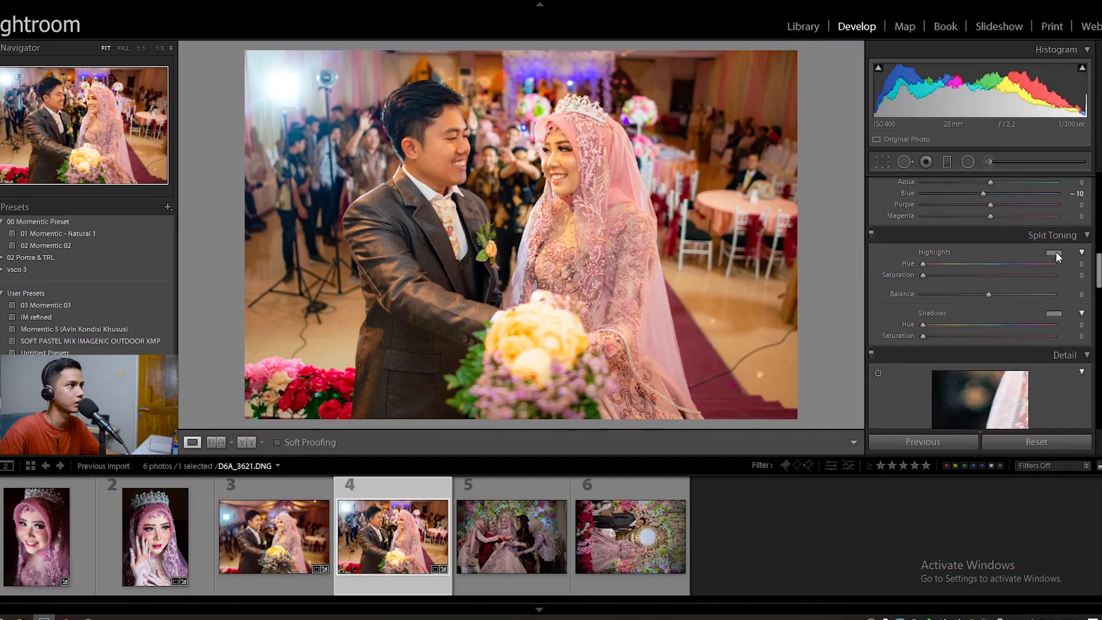
scroll(956, 357, "down", 15)
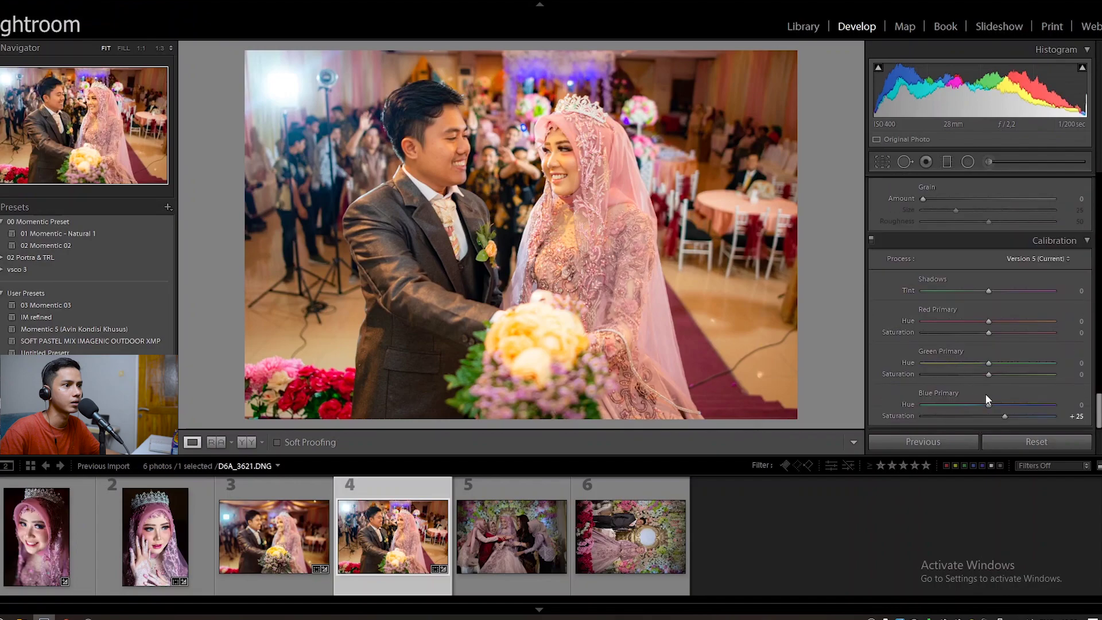
left_click(998, 322)
left_click(997, 331)
left_click(1000, 363)
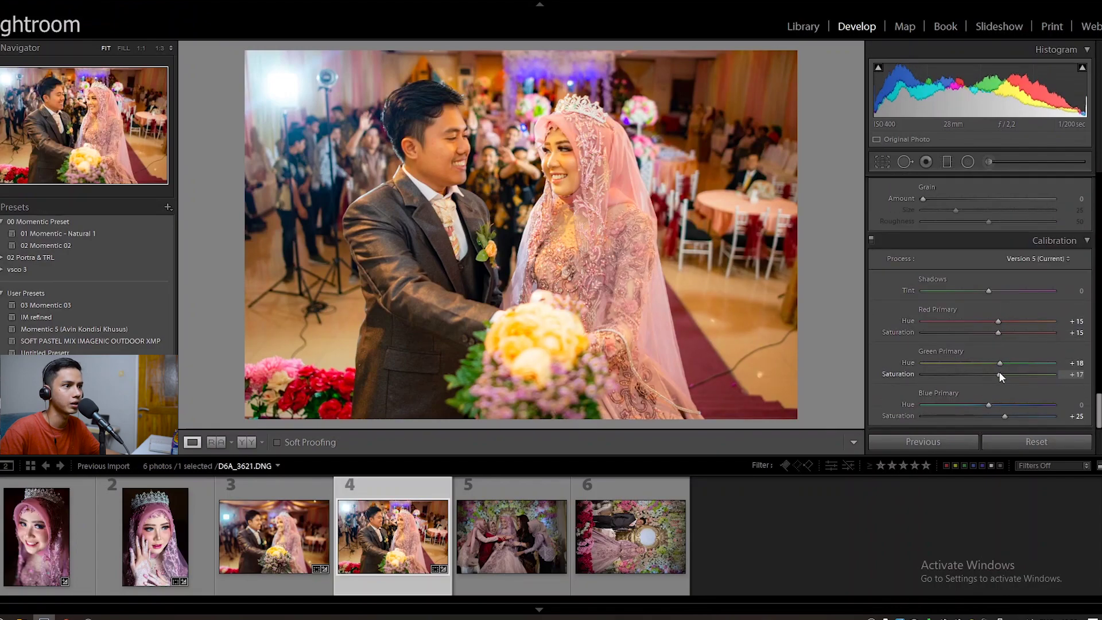
left_click(999, 374)
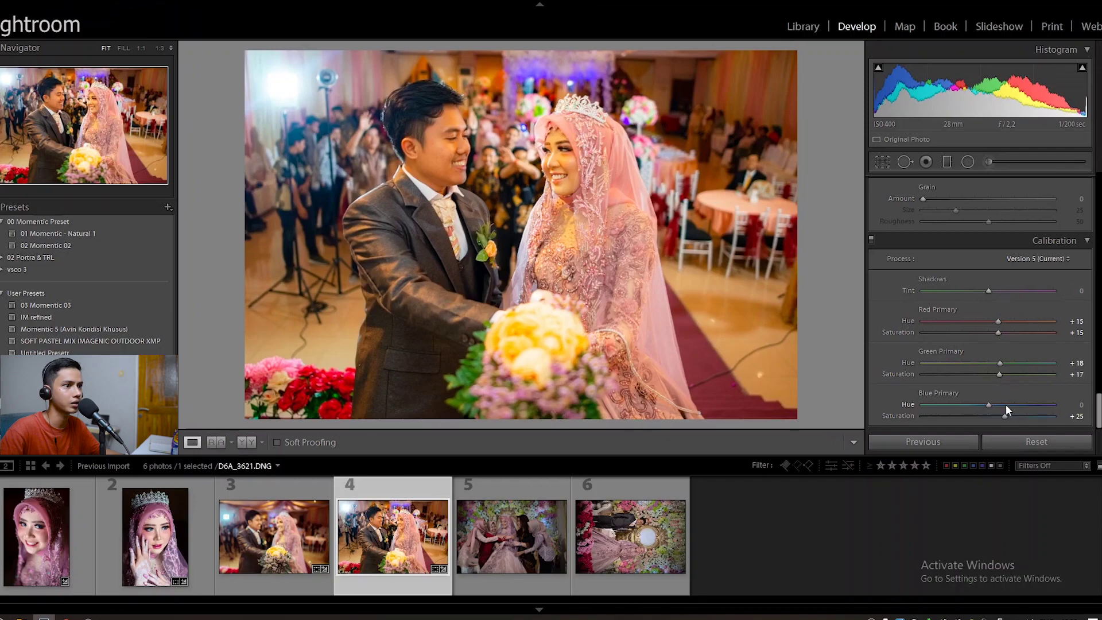
left_click(982, 404)
Set the fourth photo's Temp to 3644, Exposure to +1.53 and Contrast to -25, and compare it before and after
scroll(981, 373, "up", 3)
scroll(980, 372, "up", 10)
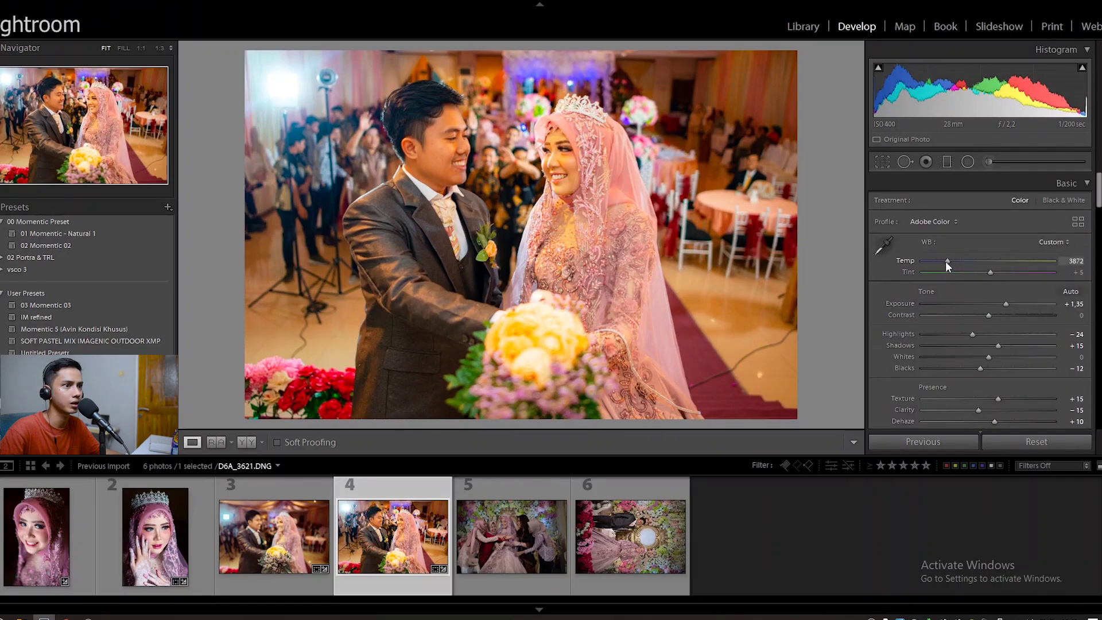
left_click_drag(948, 261, 942, 266)
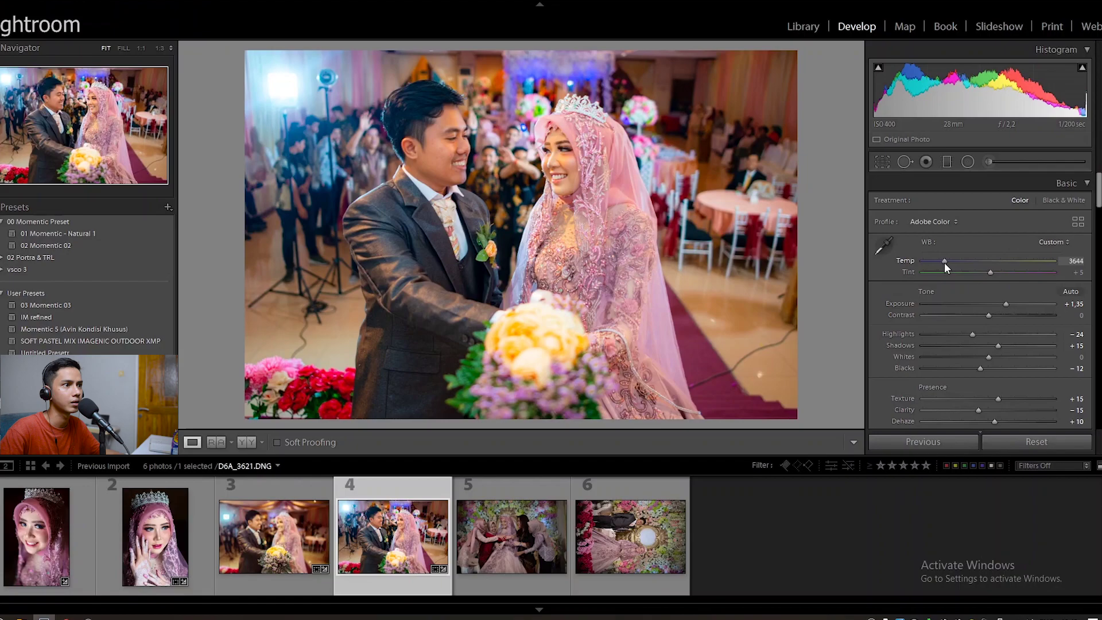
left_click_drag(1005, 304, 972, 315)
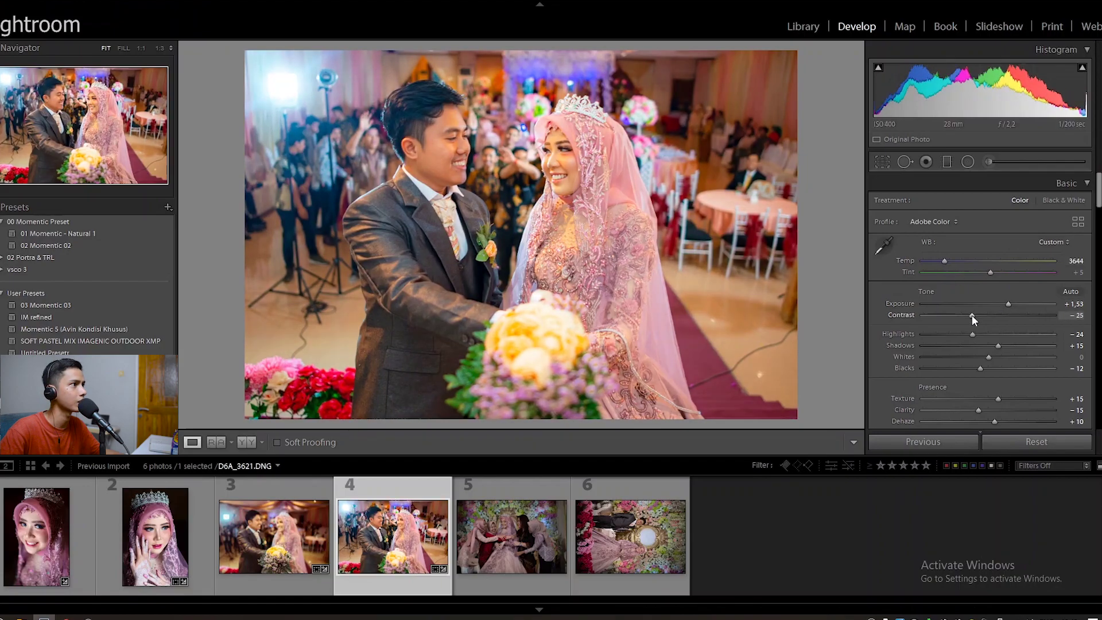
left_click(251, 442)
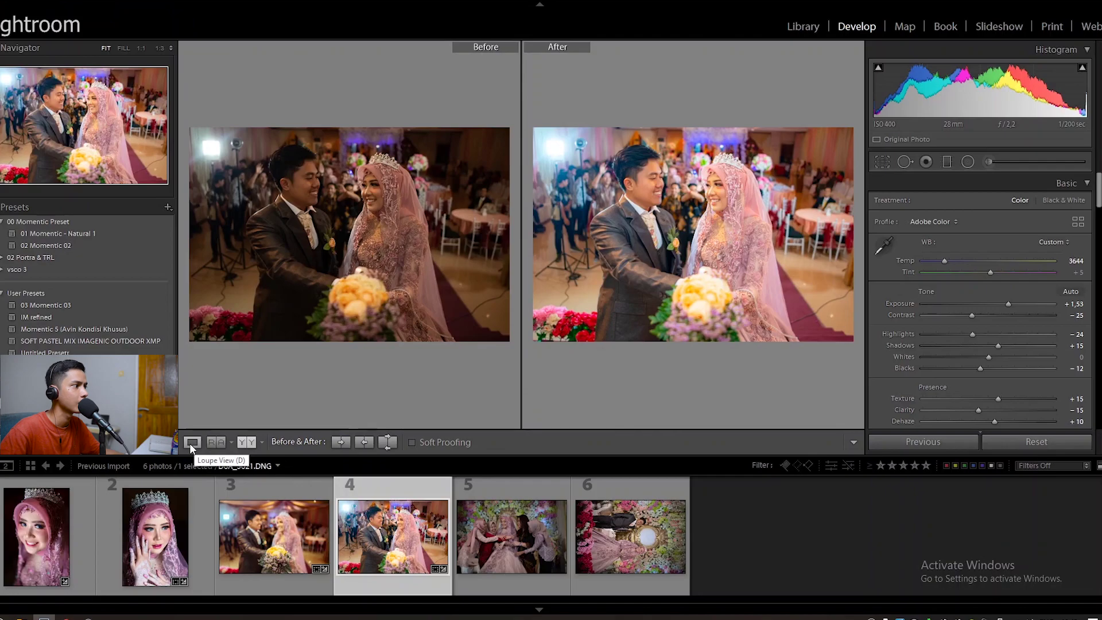
left_click(193, 442)
Open the fifth photo, the group around the bride, and apply the 02 Momentic 02 preset
left_click(530, 538)
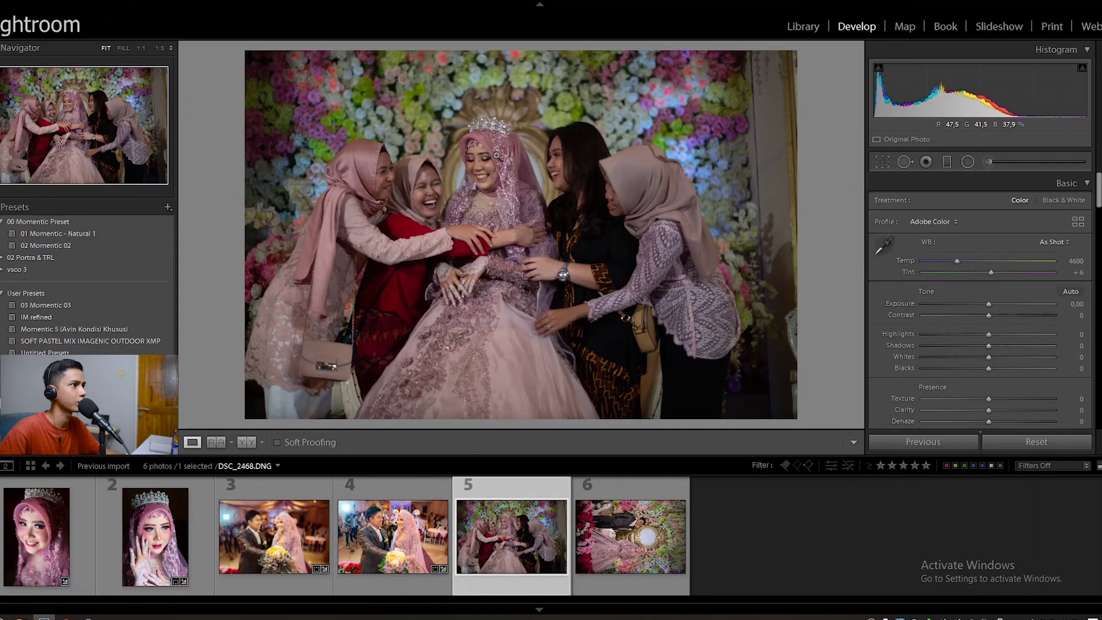
left_click(101, 245)
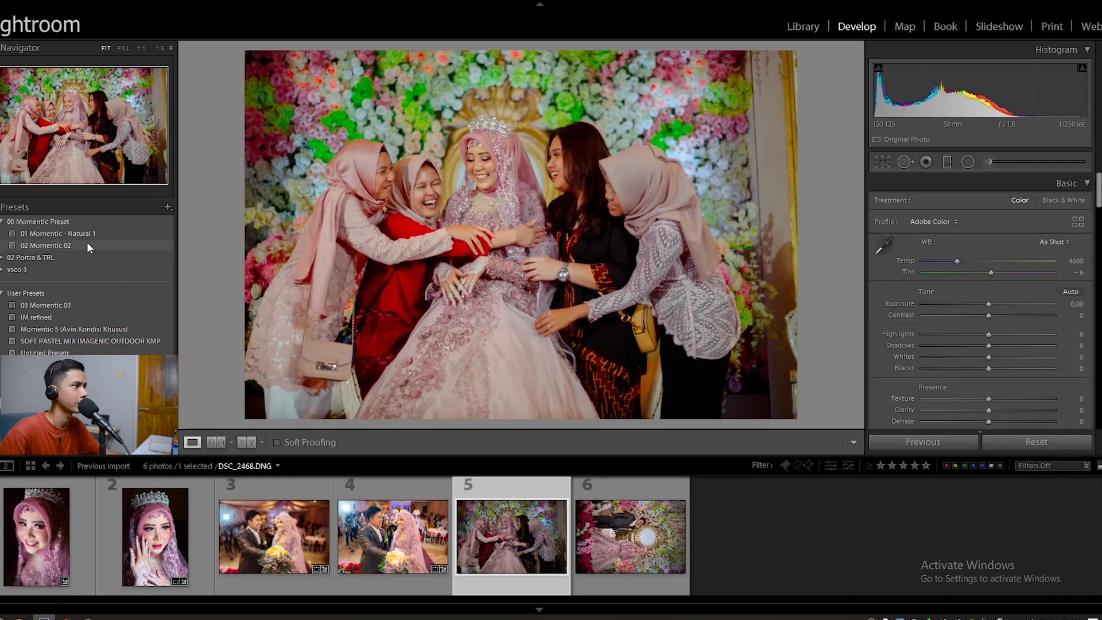
left_click(88, 245)
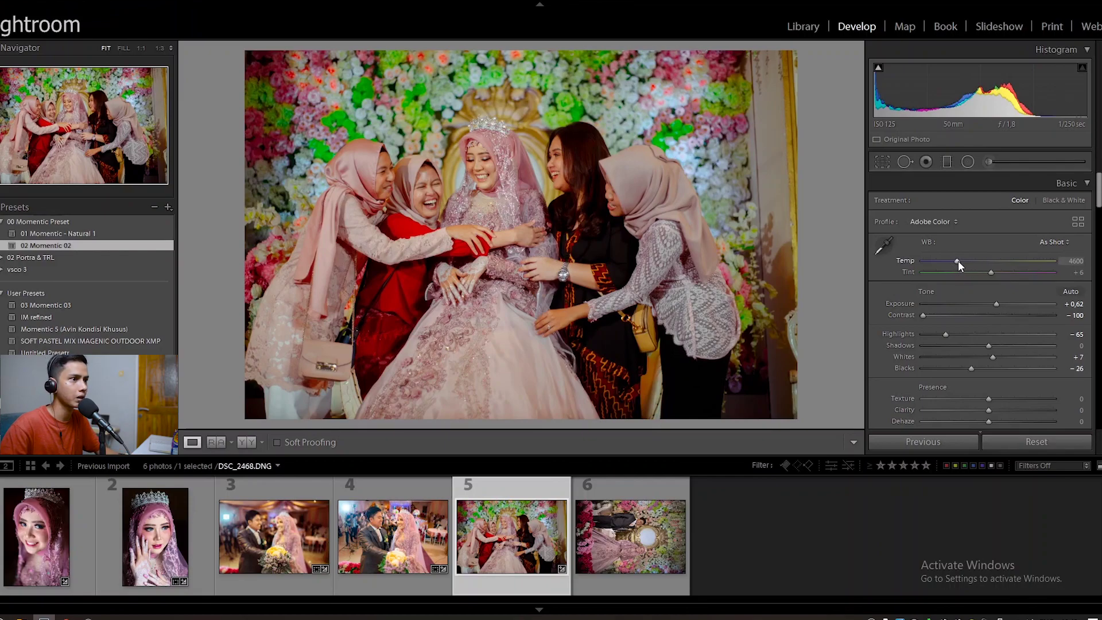
Set the fifth photo's Temp to 4237 while checking the bride's face up close
left_click_drag(955, 259, 952, 260)
left_click(479, 163)
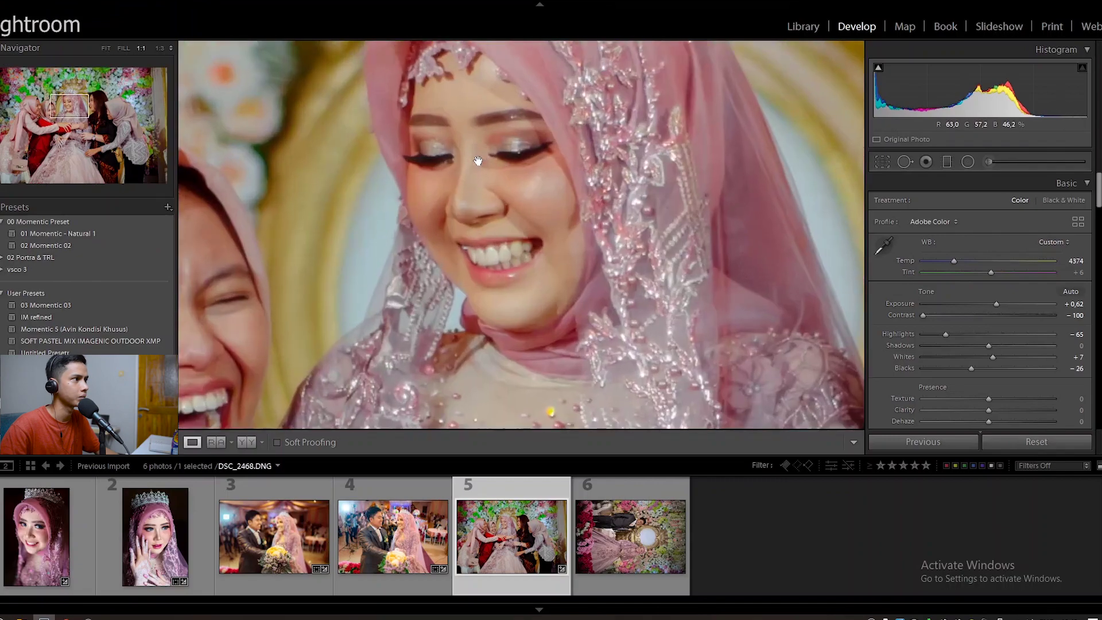
left_click_drag(412, 149, 446, 206)
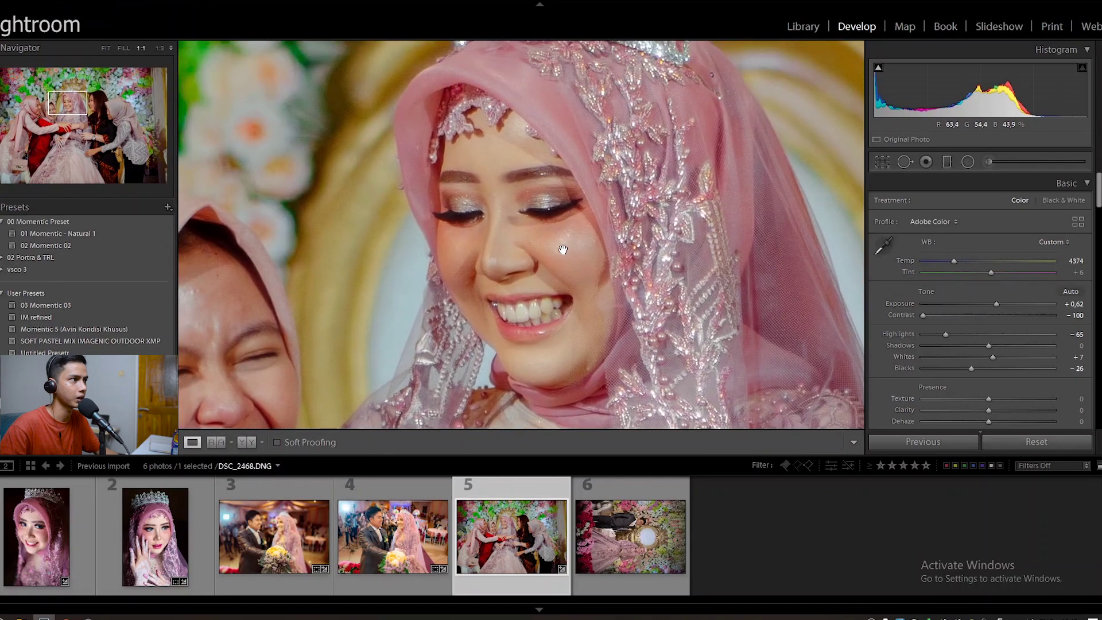
double_click(954, 261)
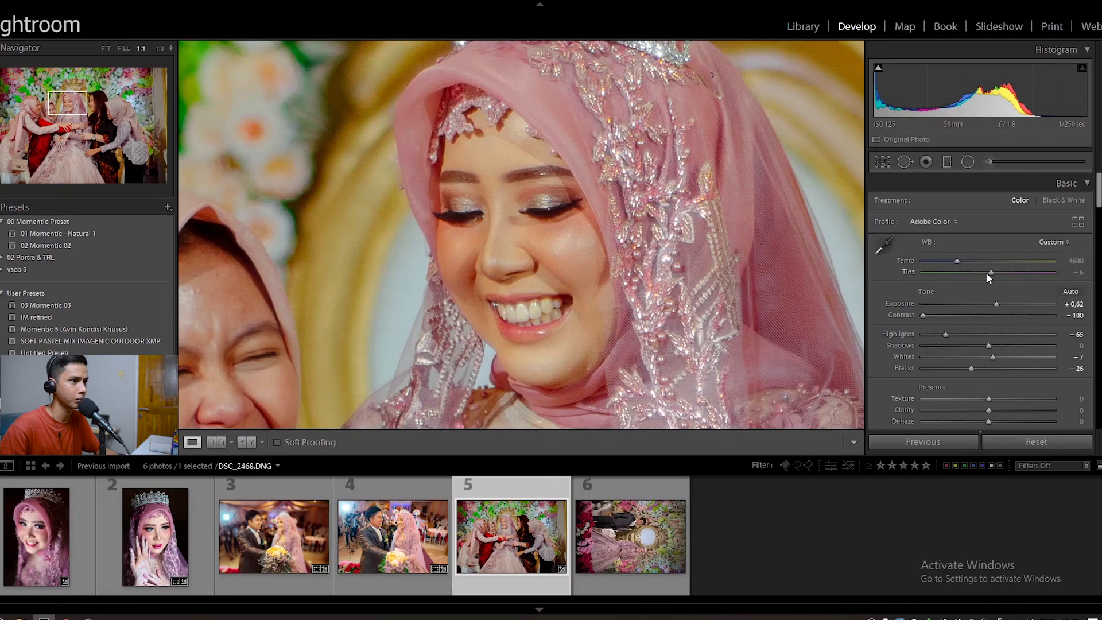
left_click_drag(955, 261, 950, 260)
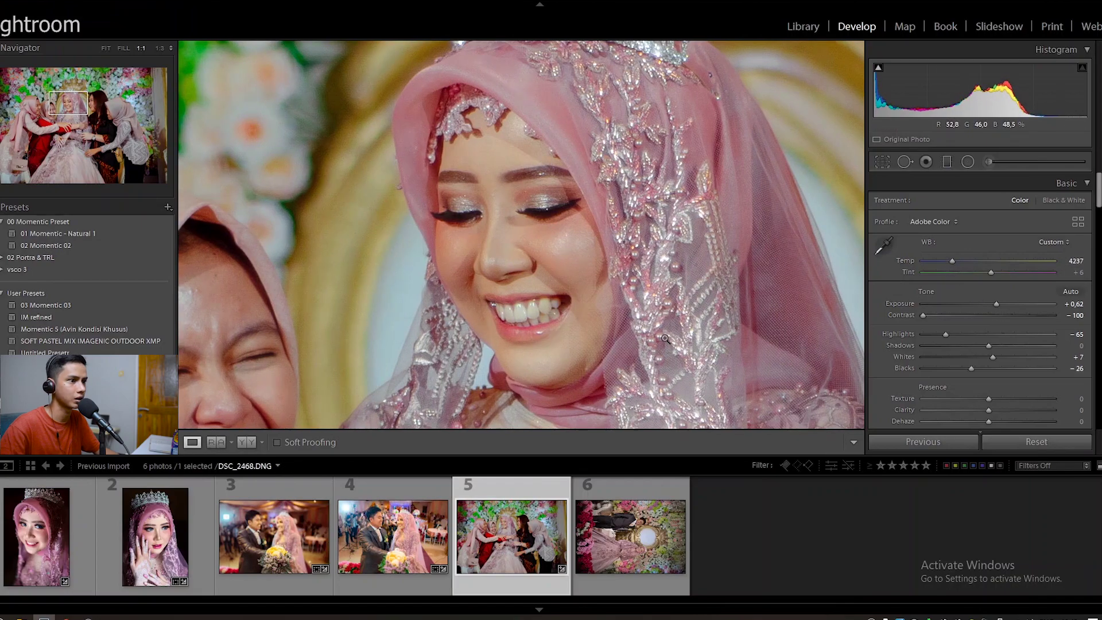
left_click(566, 242)
Set the fifth photo's Texture to +14, Clarity to -11, Shadows to +23 and Exposure to +0.82
scroll(966, 385, "down", 2)
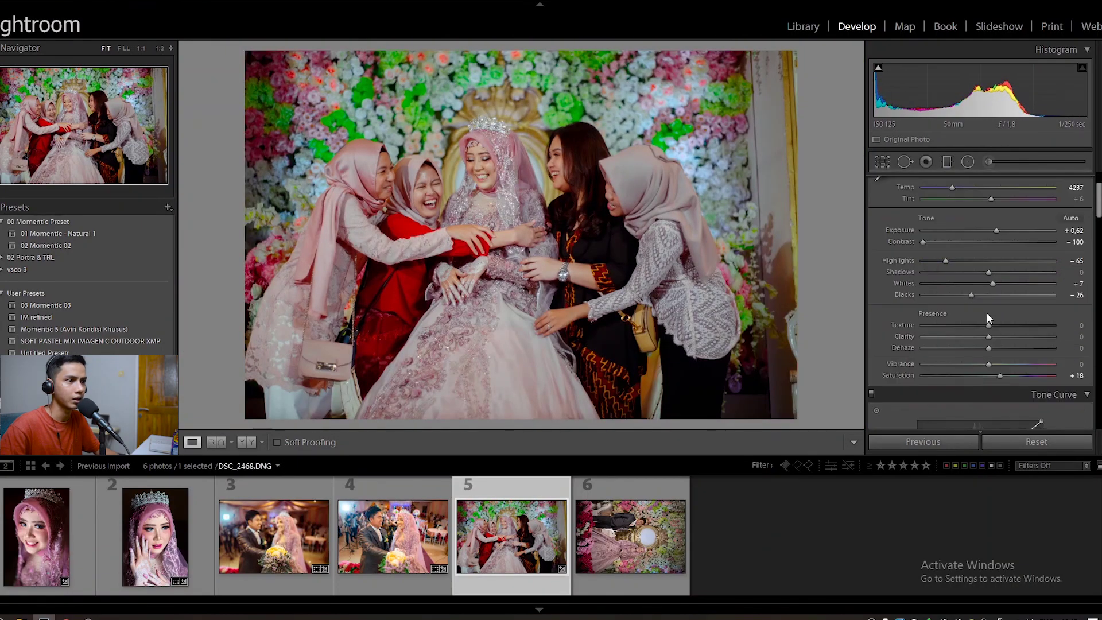
left_click_drag(989, 324, 997, 326)
left_click(981, 335)
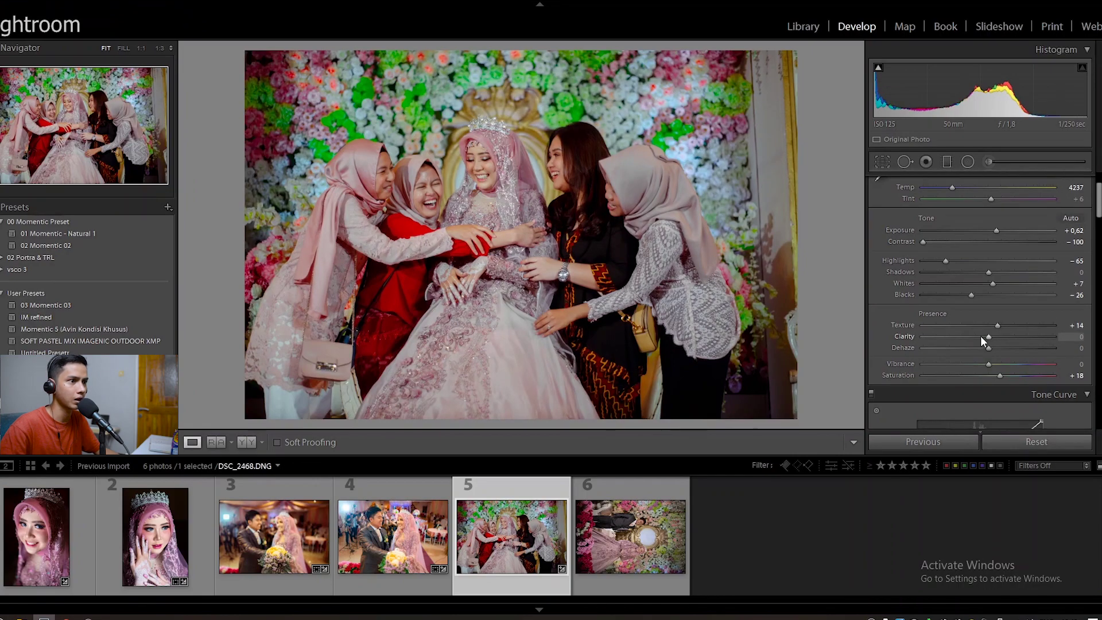
left_click(1003, 273)
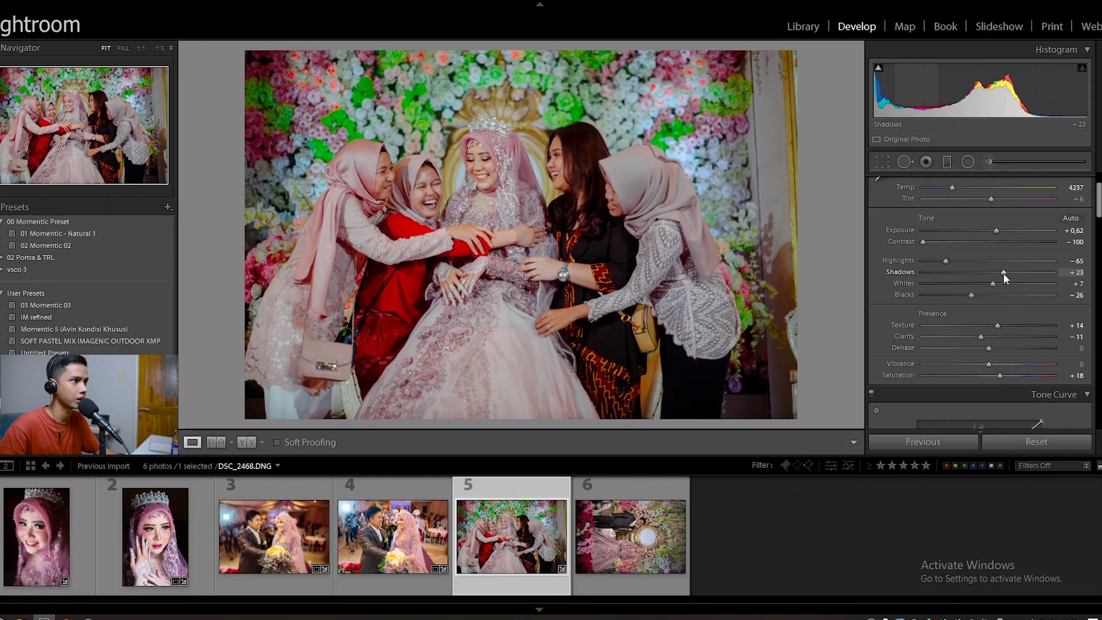
left_click(1074, 231)
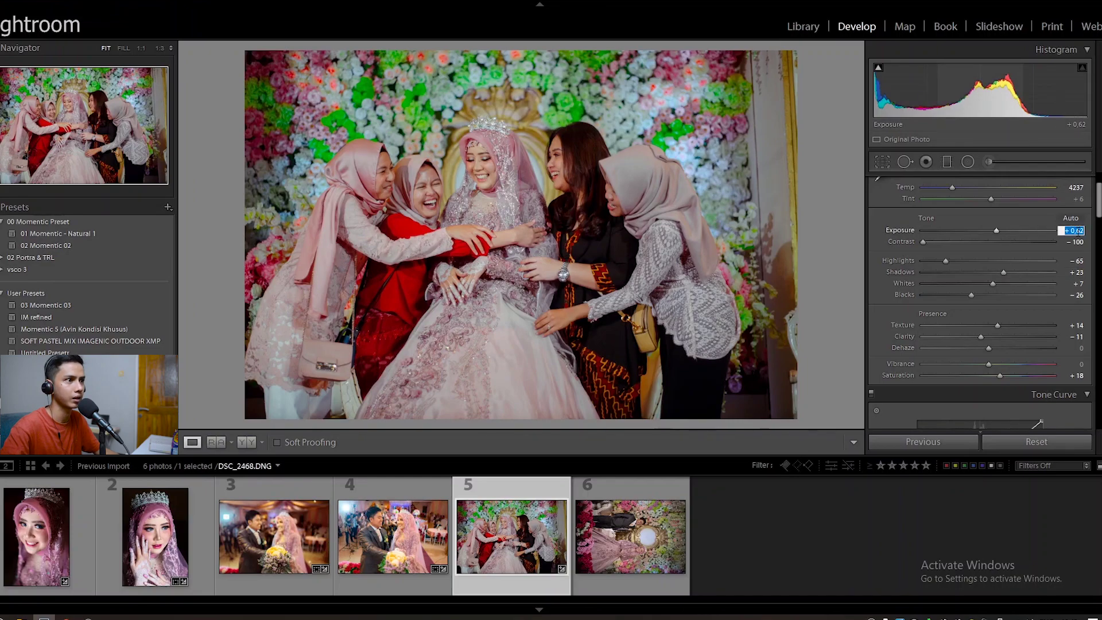
key("Up")
key("Up")
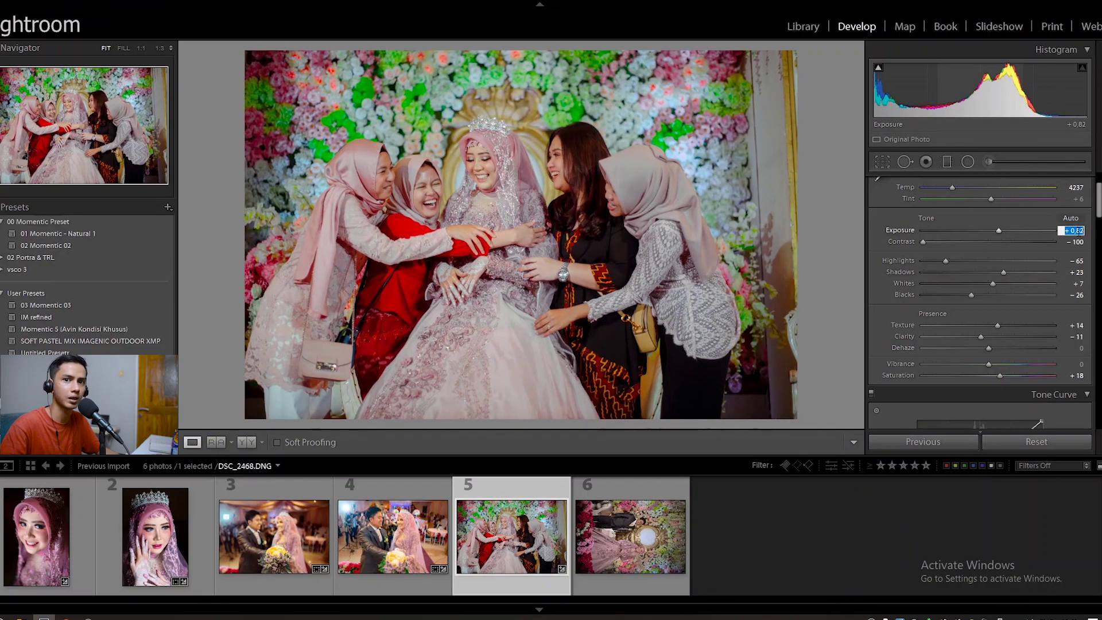
Adjust the fifth photo's skin tones by setting the HSL Orange saturation to -10 and Orange luminance to +21
scroll(1081, 326, "down", 3)
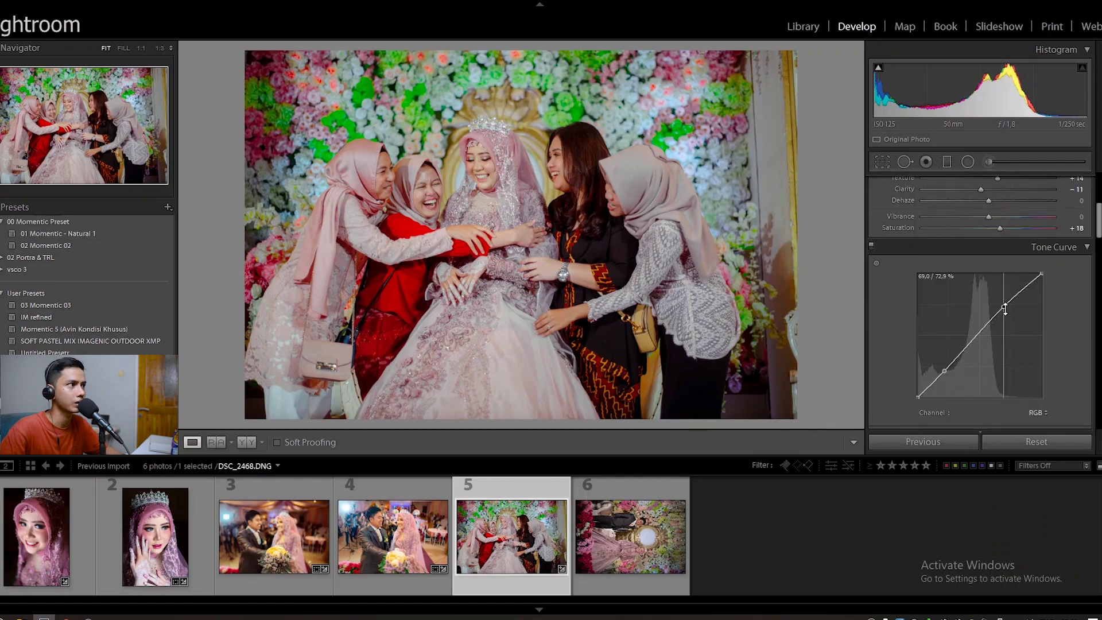
scroll(1004, 309, "down", 3)
scroll(976, 320, "up", 1)
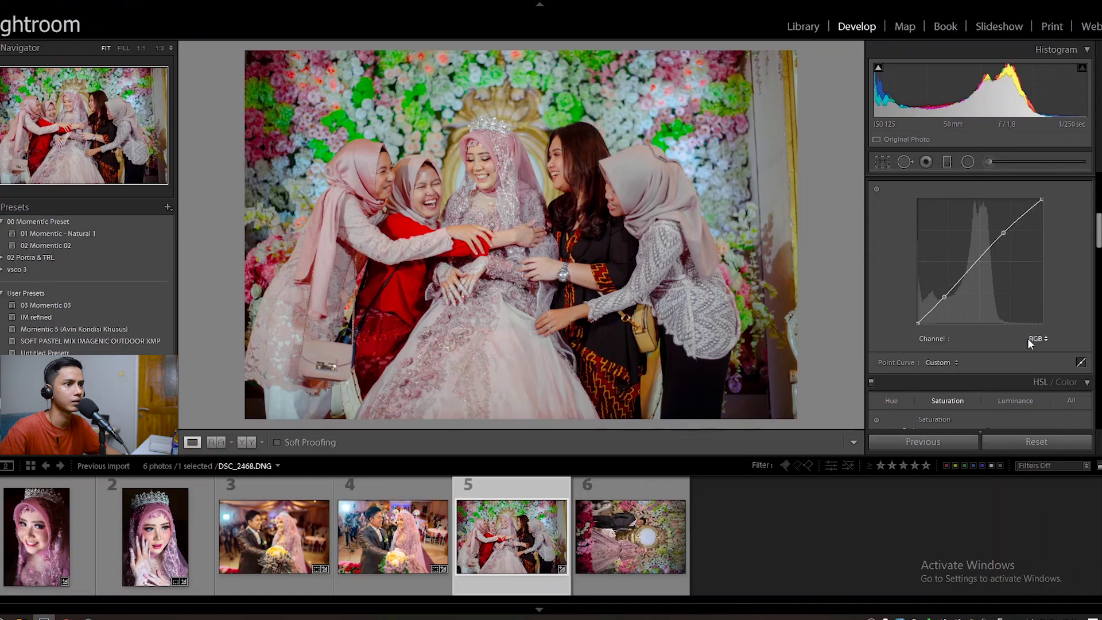
scroll(993, 381, "down", 2)
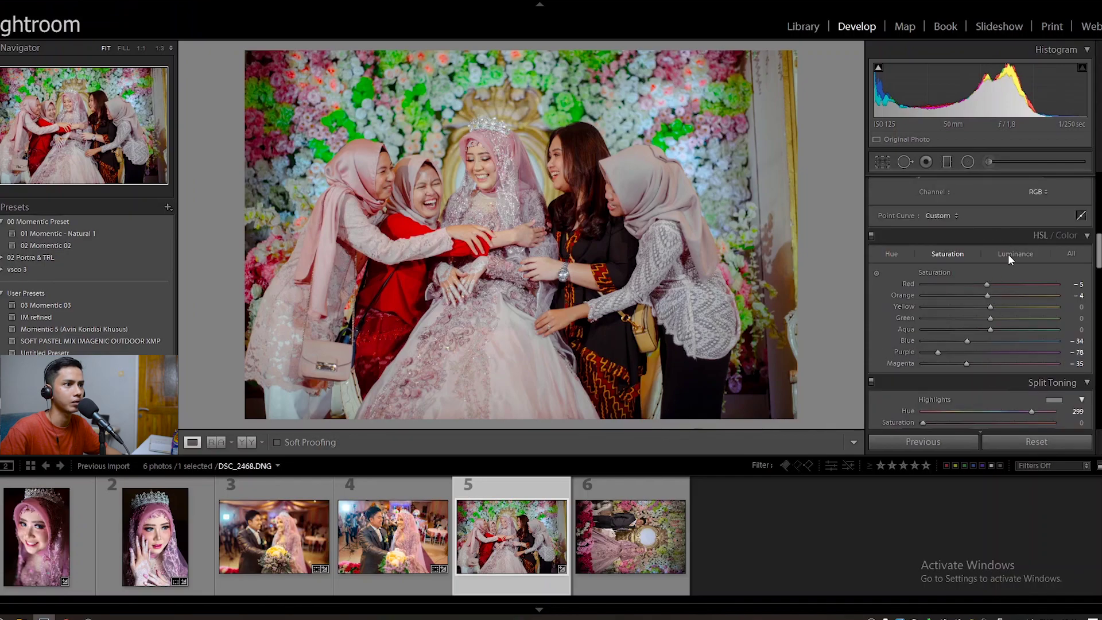
left_click(481, 176)
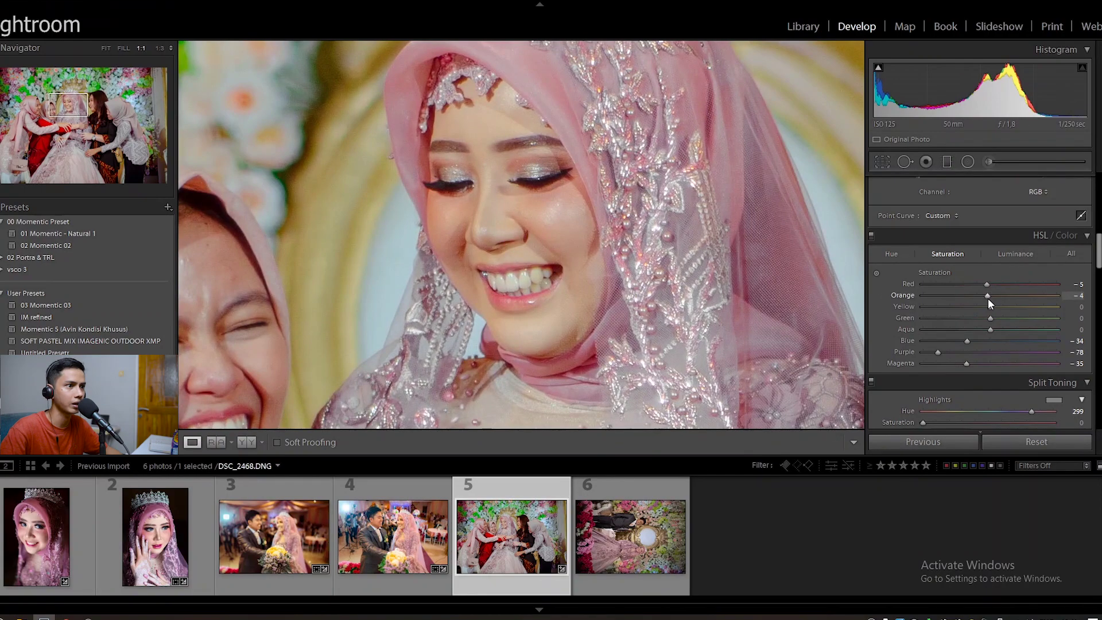
left_click(1017, 253)
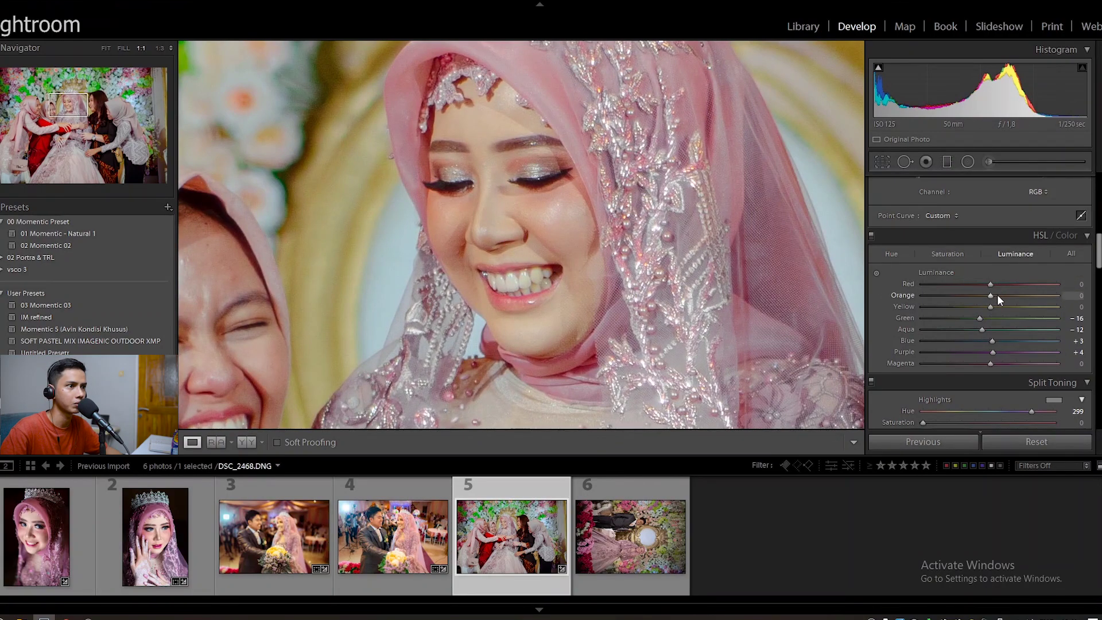
left_click(998, 295)
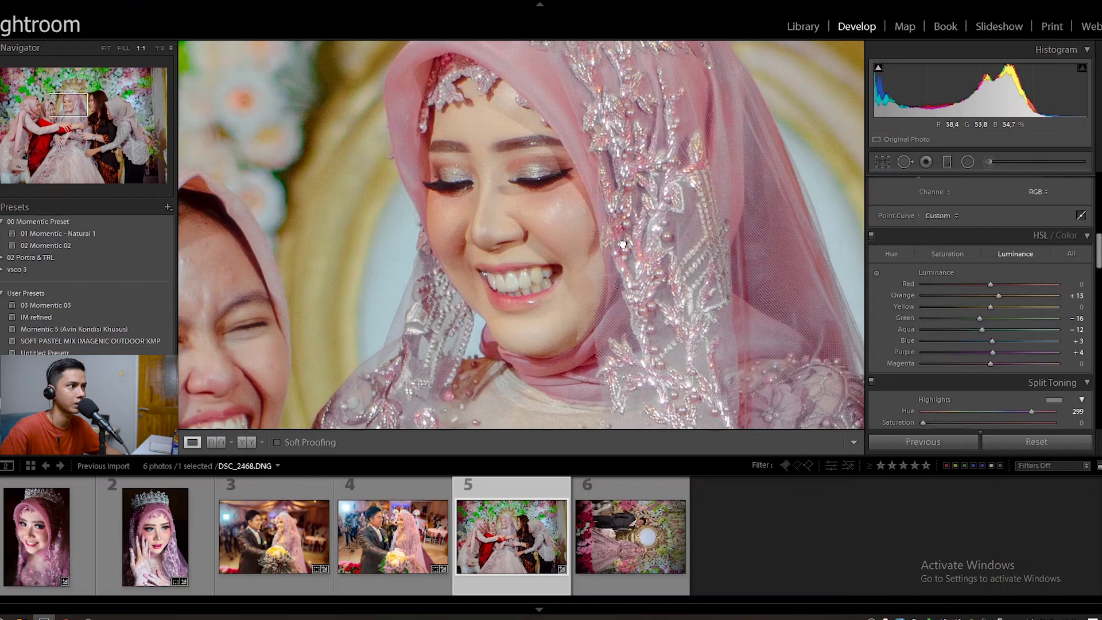
left_click(620, 247)
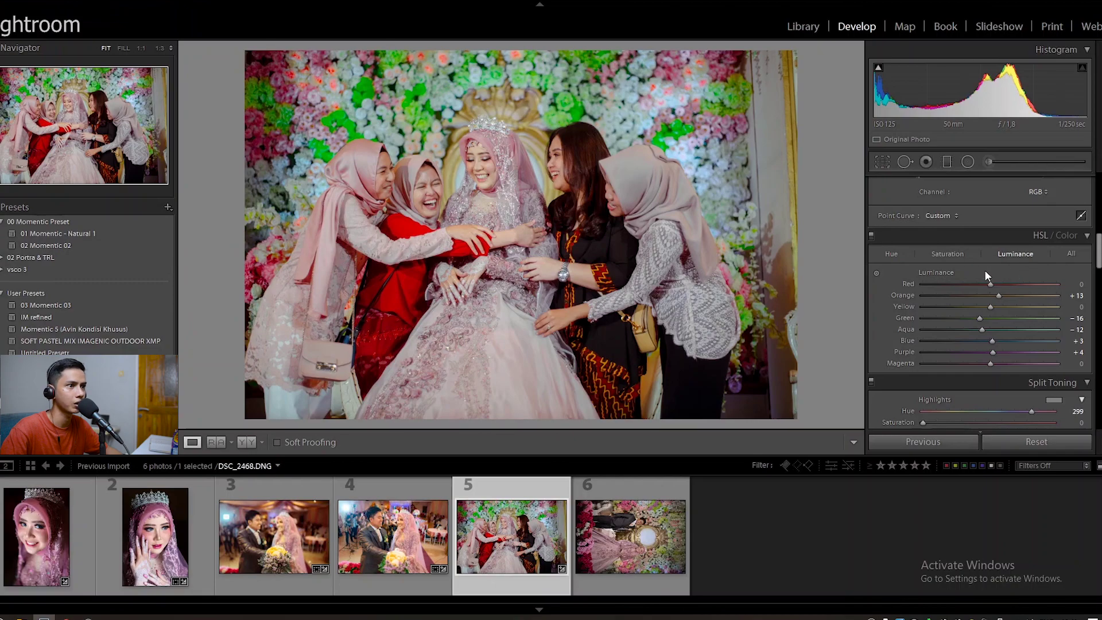
left_click_drag(1004, 297, 1025, 294)
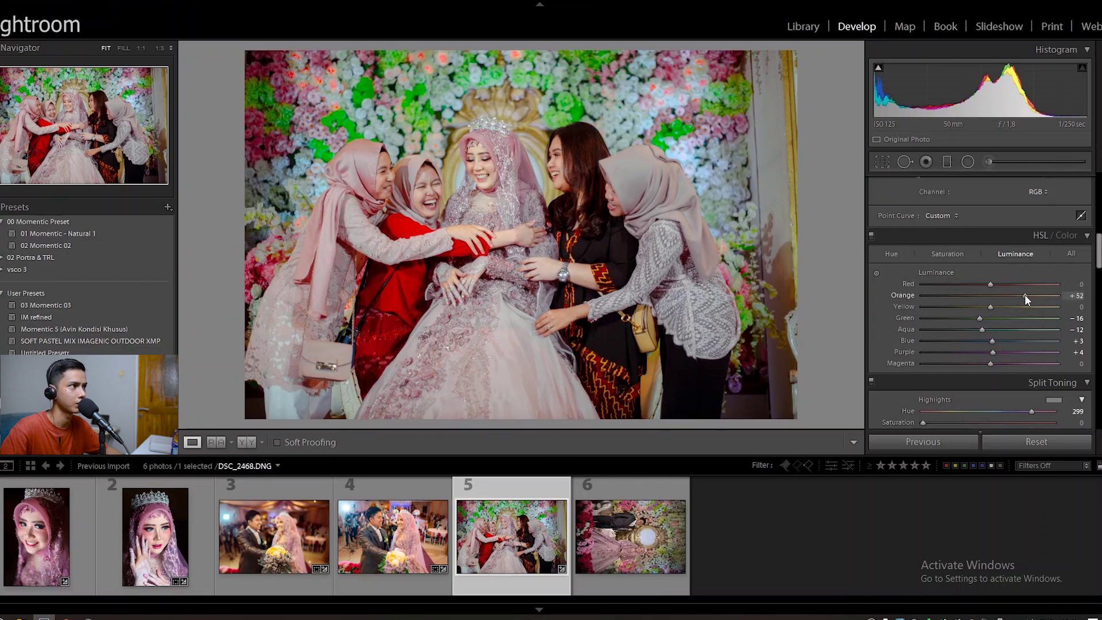
double_click(1025, 295)
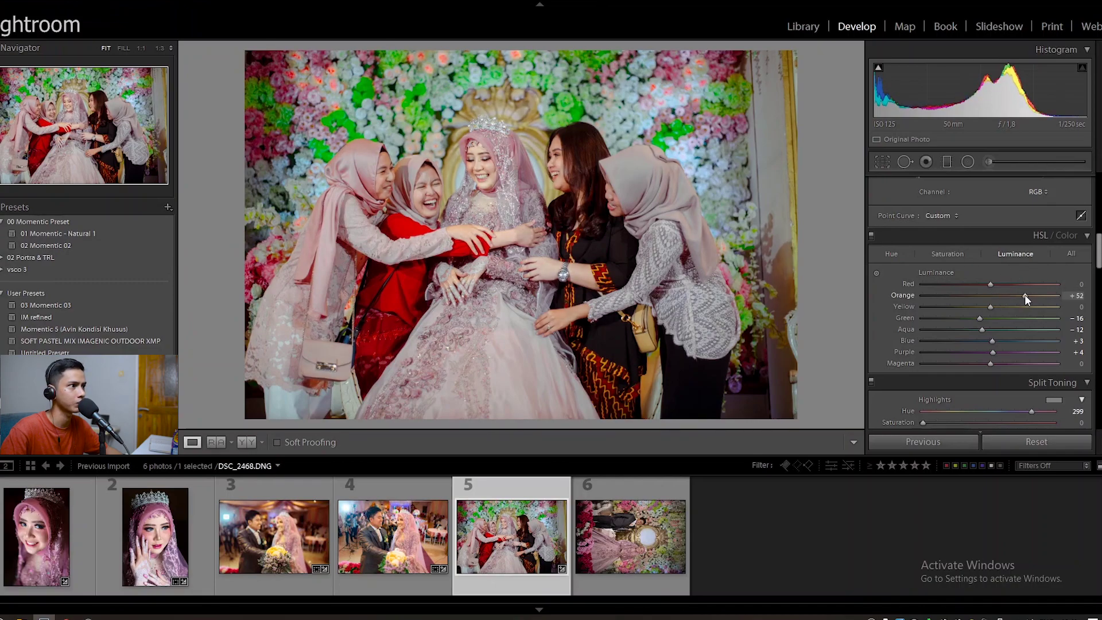
left_click(1011, 295)
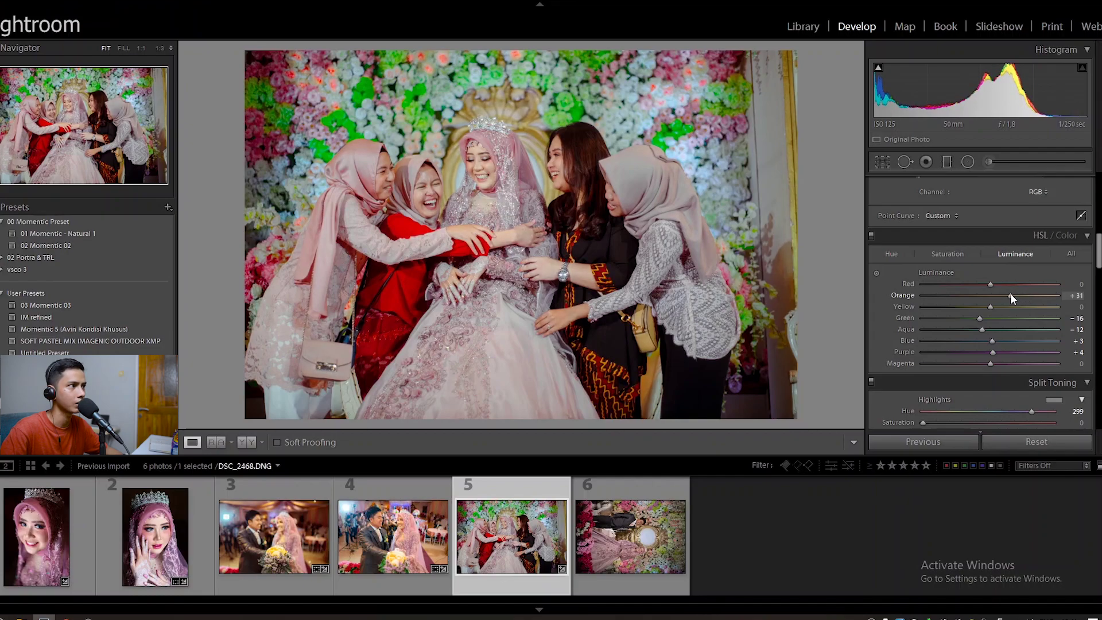
double_click(1010, 295)
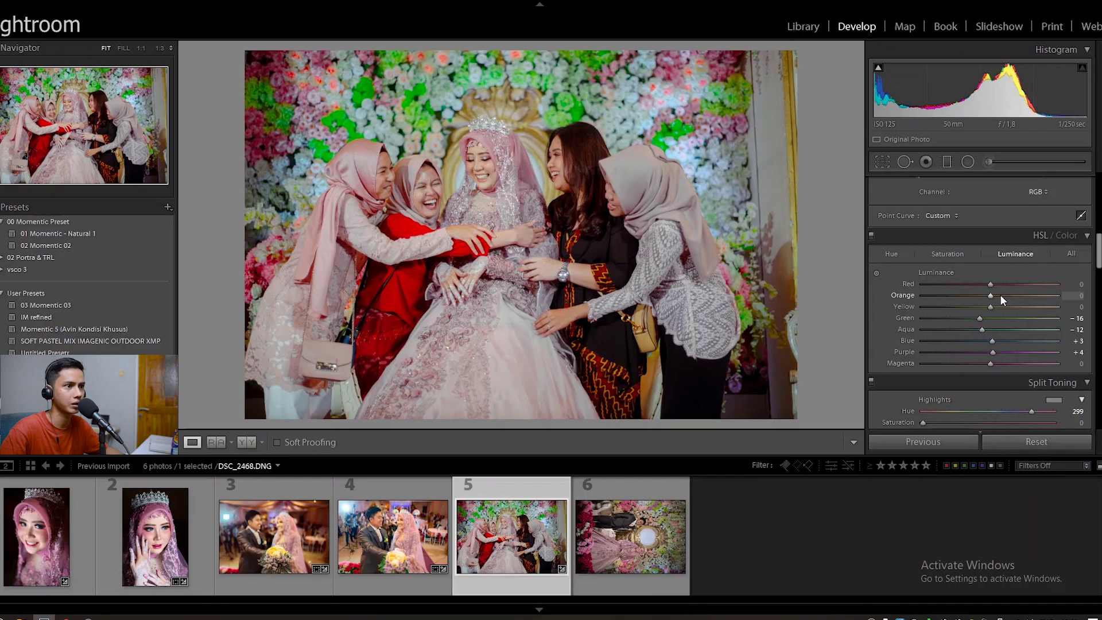
left_click(1000, 295)
left_click_drag(1002, 294, 1003, 295)
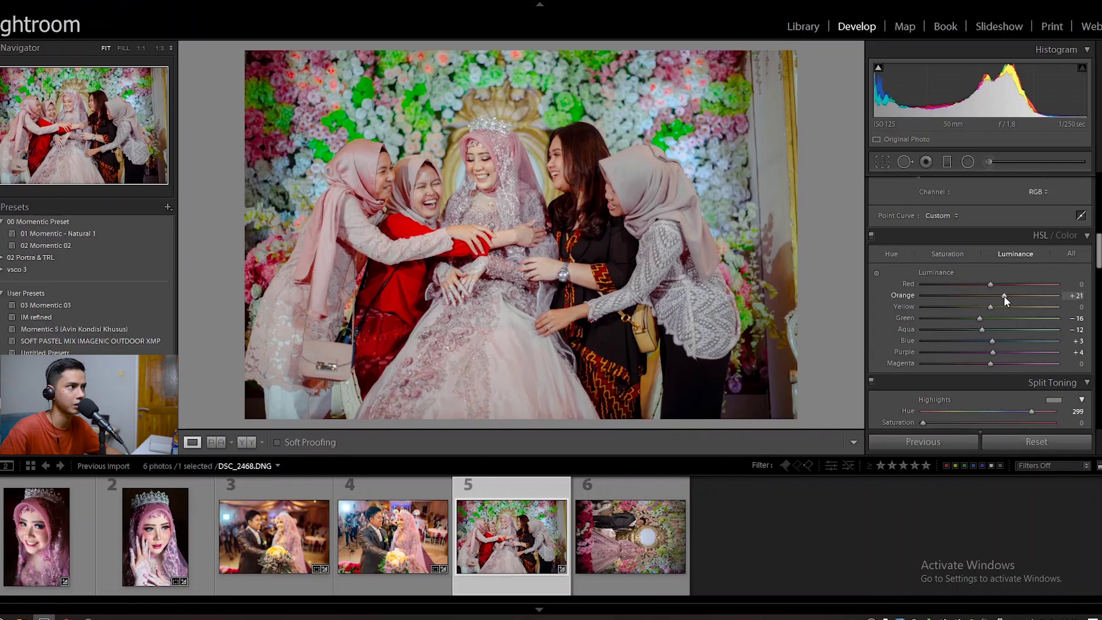
Soften the greens in the fifth photo's floral backdrop by setting HSL Green saturation to -100 and Green luminance to +60
left_click(948, 258)
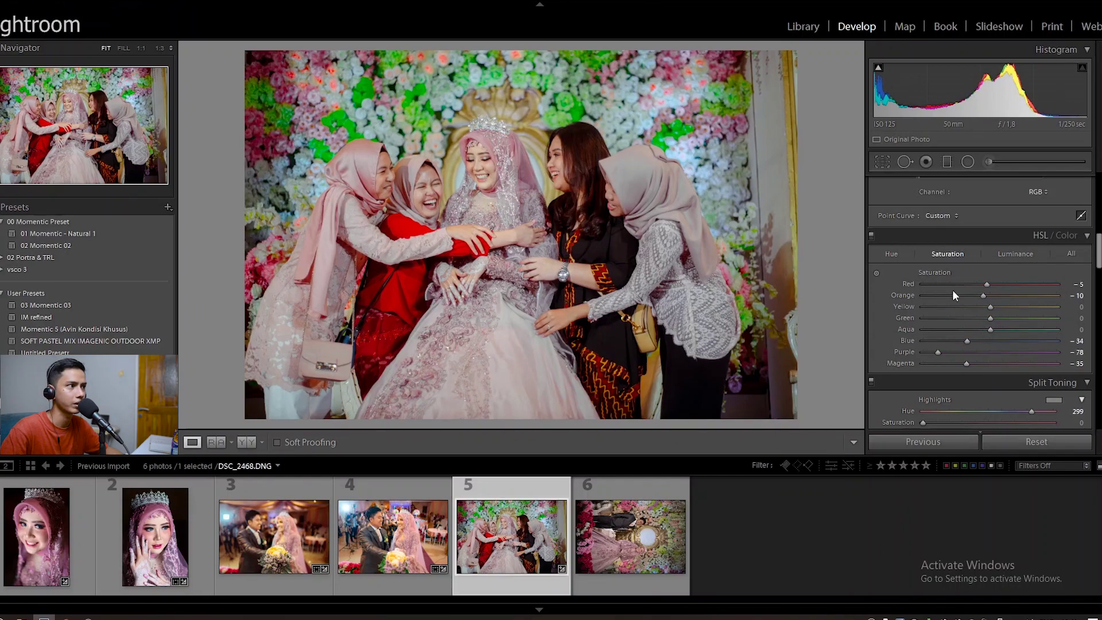
left_click_drag(934, 317, 919, 317)
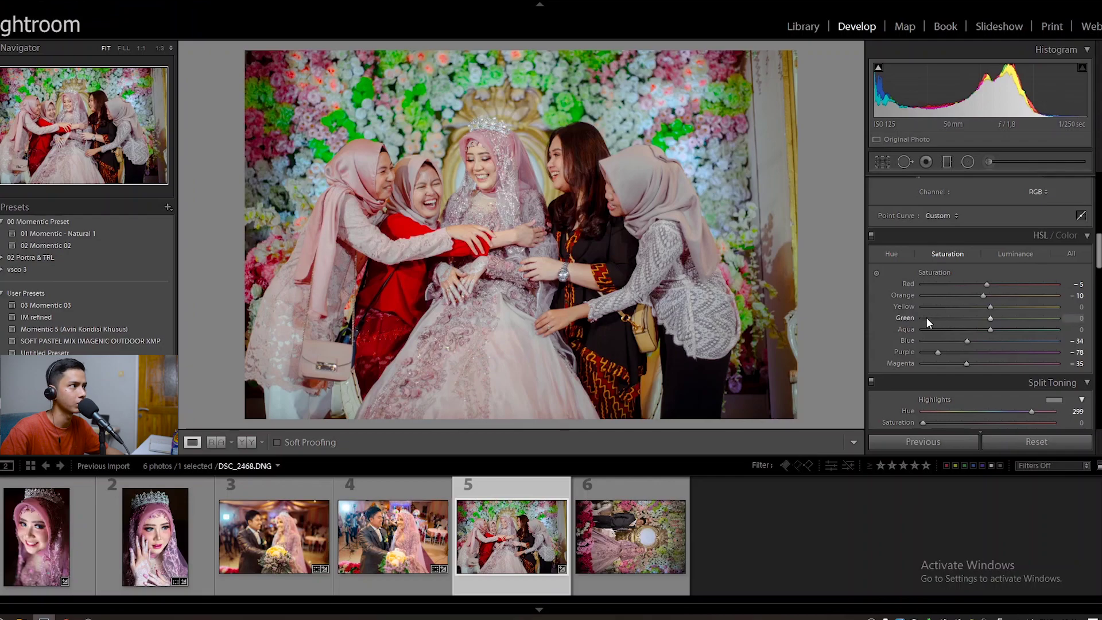
left_click(1020, 254)
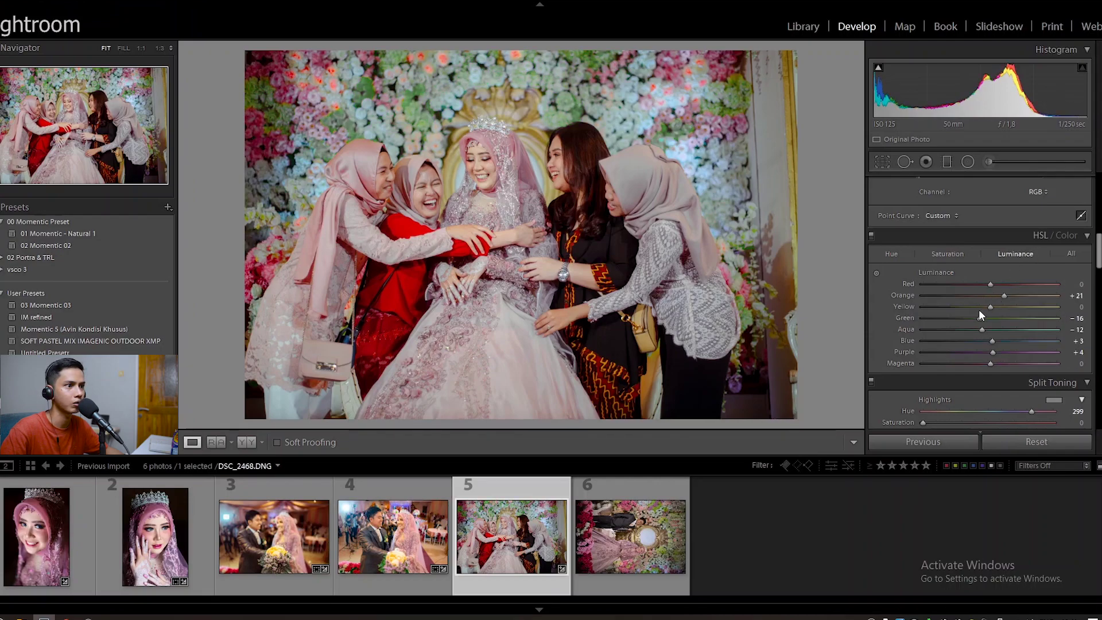
left_click_drag(951, 319, 1030, 319)
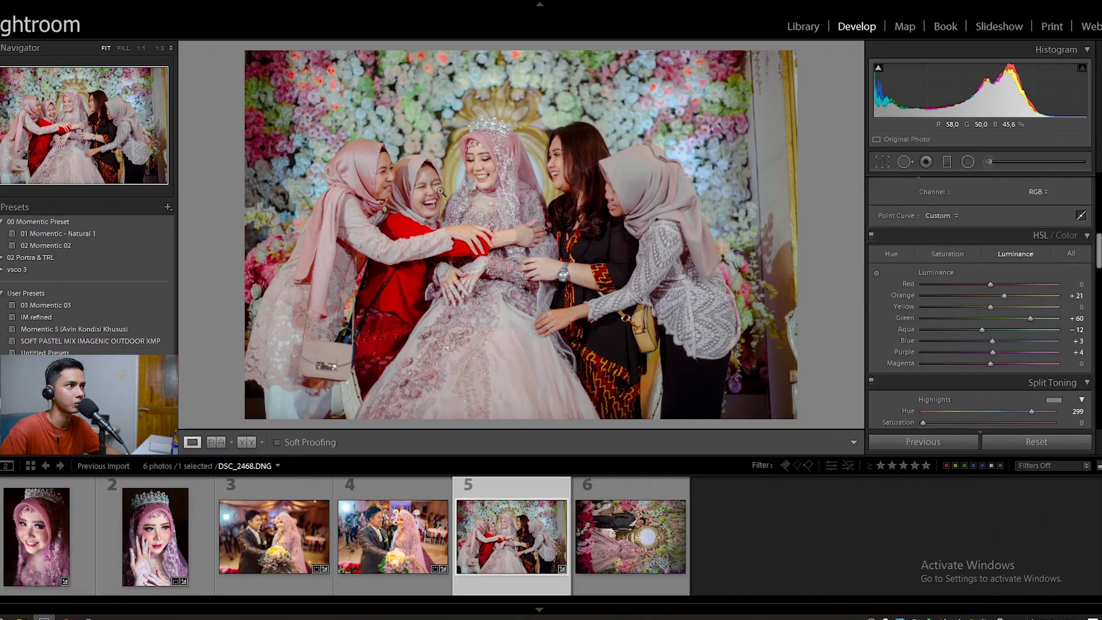
Adjust the fifth photo's reds by setting the HSL Red hue to -18 and Red saturation to +16
left_click(891, 253)
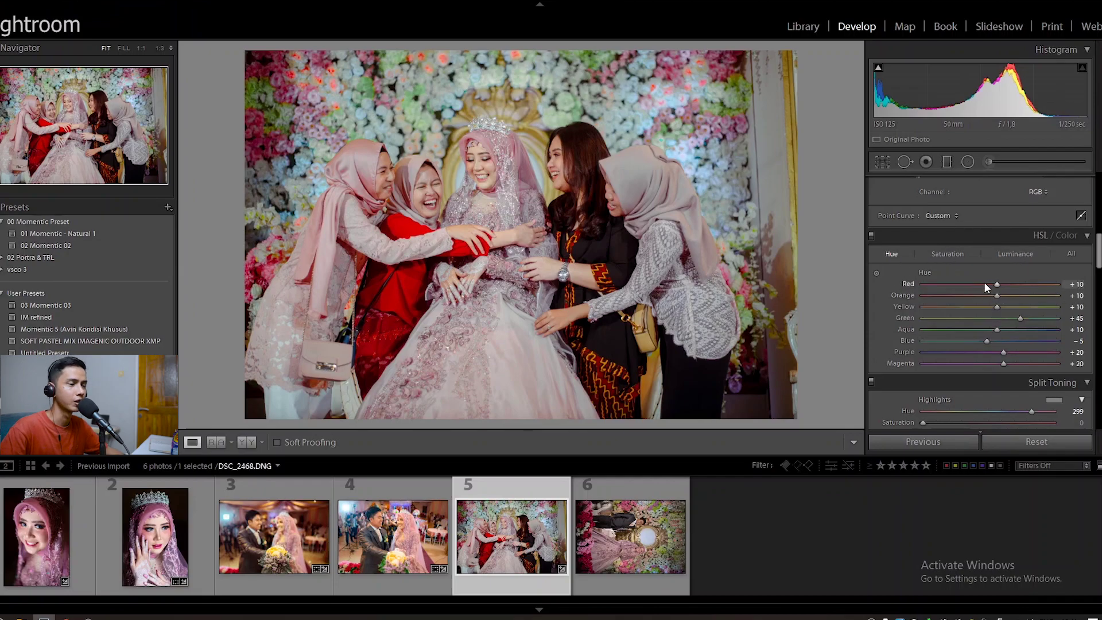
left_click(984, 286)
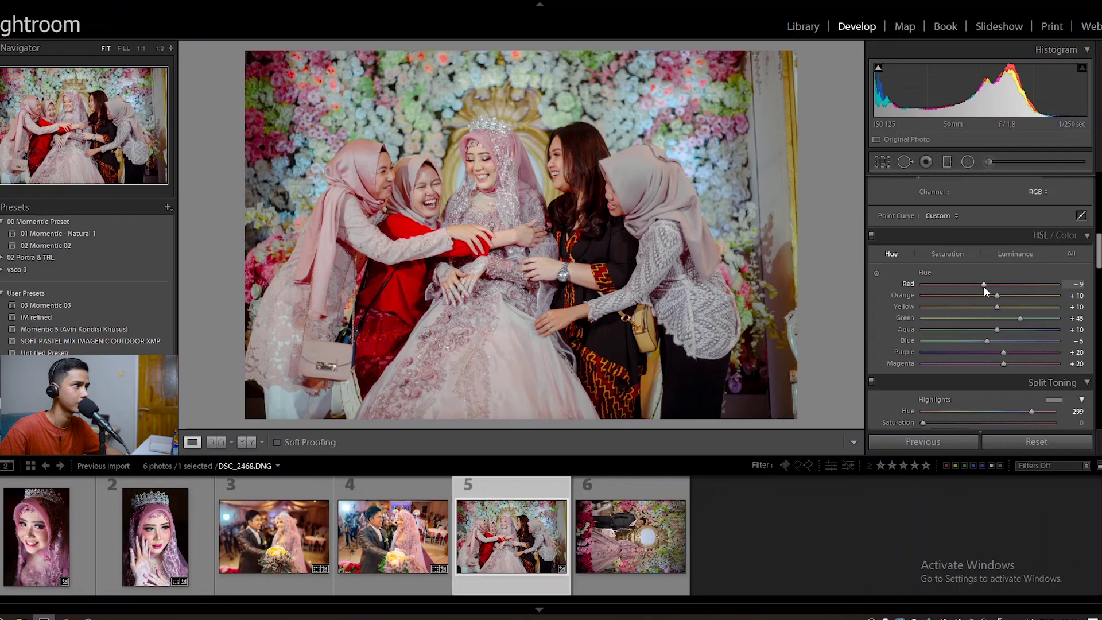
mouse_move(984, 285)
left_mouse_down()
mouse_move(951, 284)
mouse_move(977, 287)
left_mouse_up()
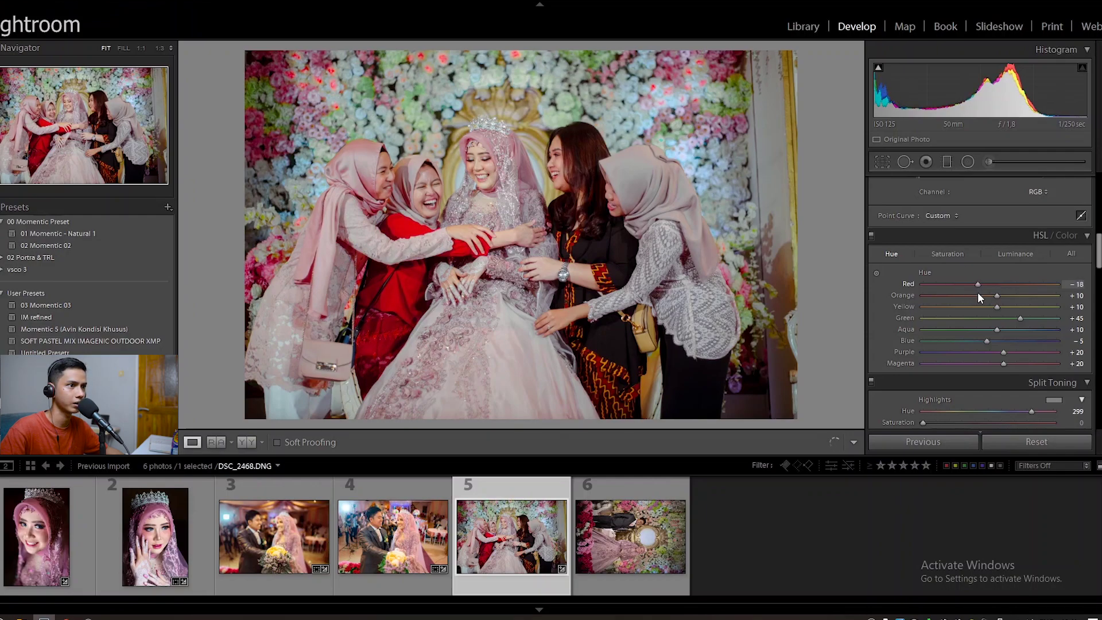
left_click(947, 257)
left_click(1000, 285)
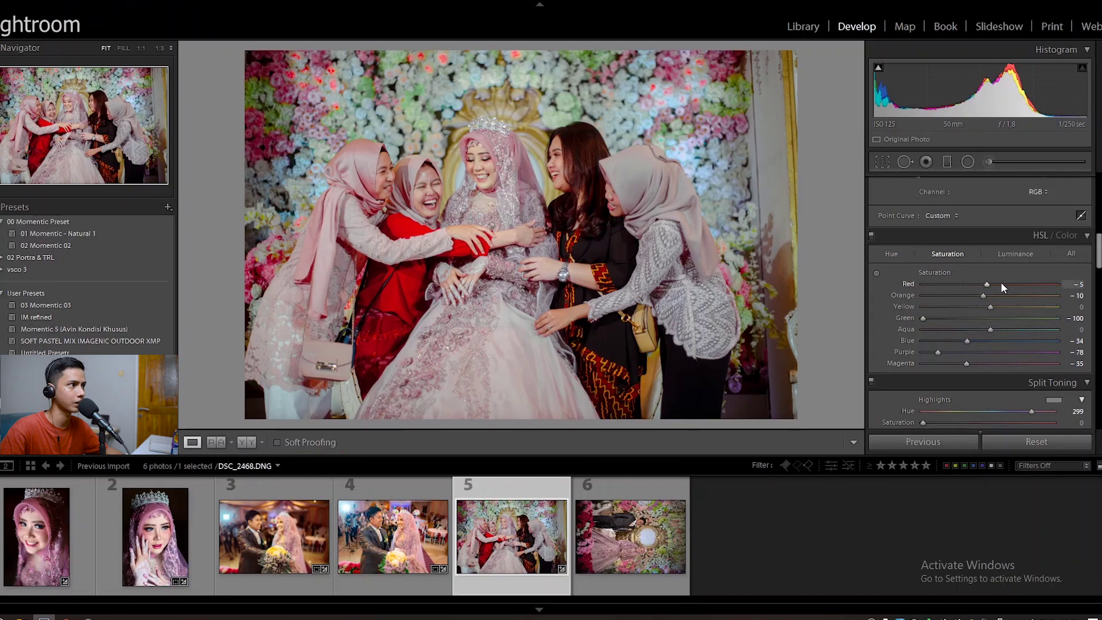
Tint the fifth photo's highlights with Split Toning, using Hue 295 and Saturation 7
scroll(907, 292, "down", 3)
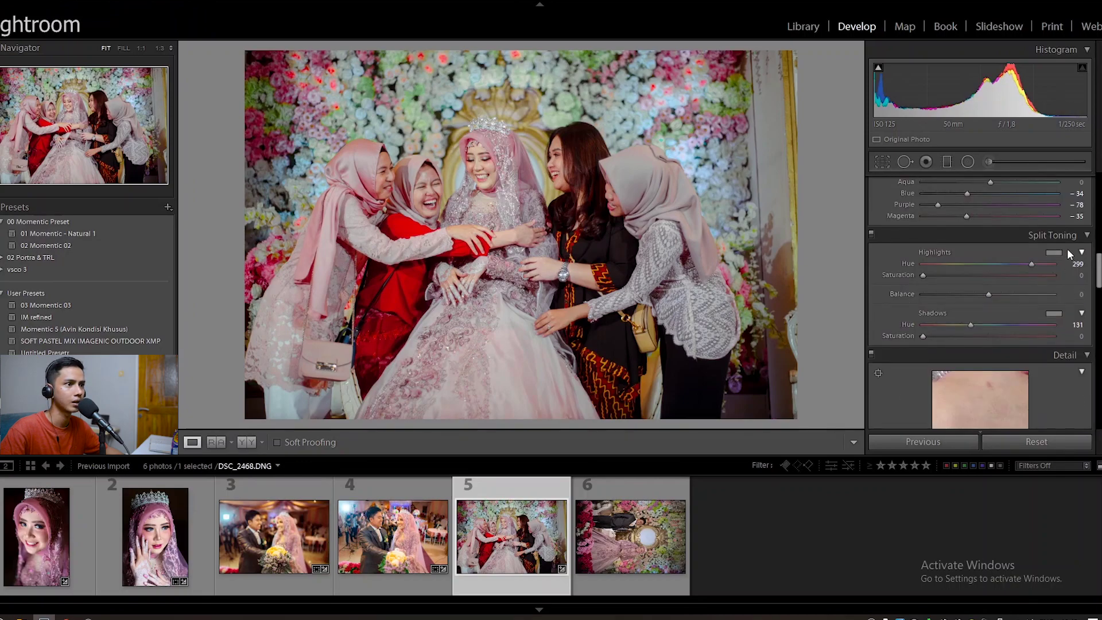
left_click(492, 184)
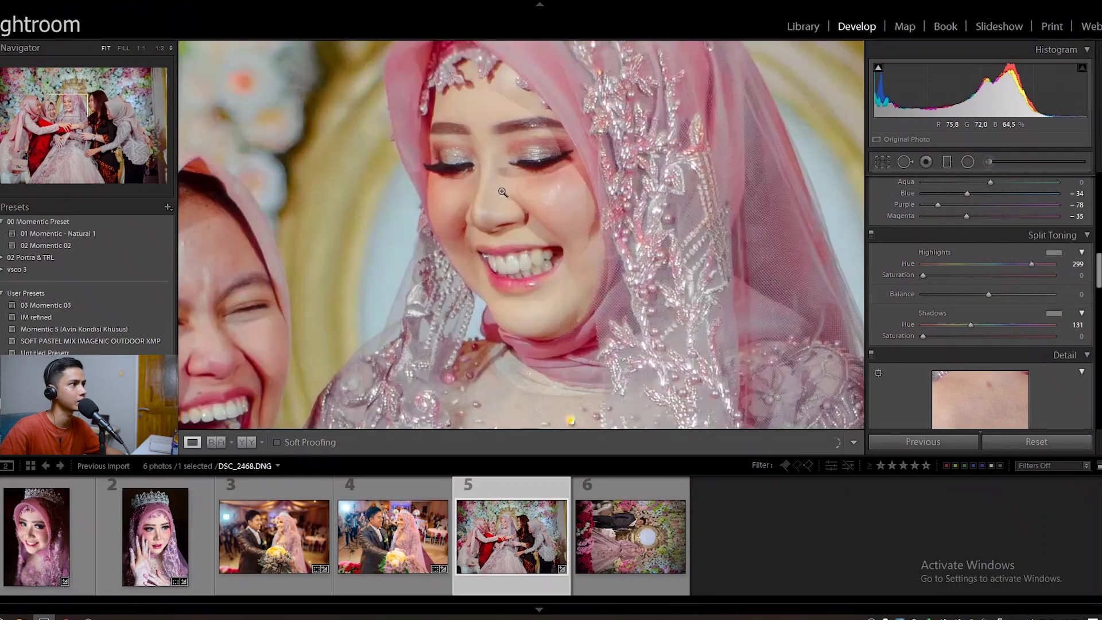
left_click(493, 182)
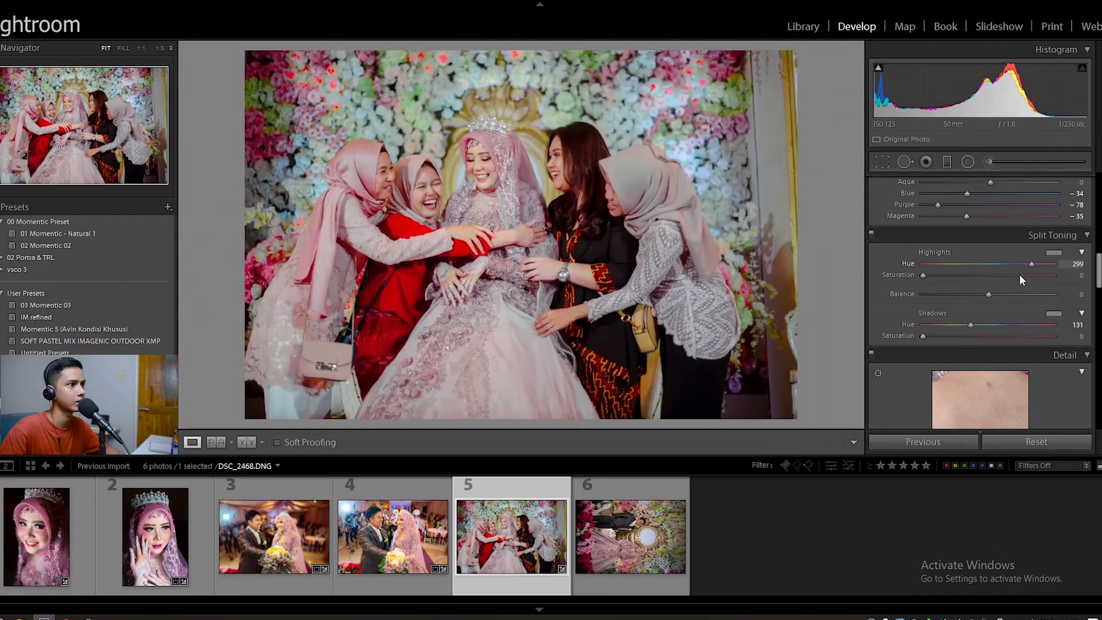
left_click(1055, 253)
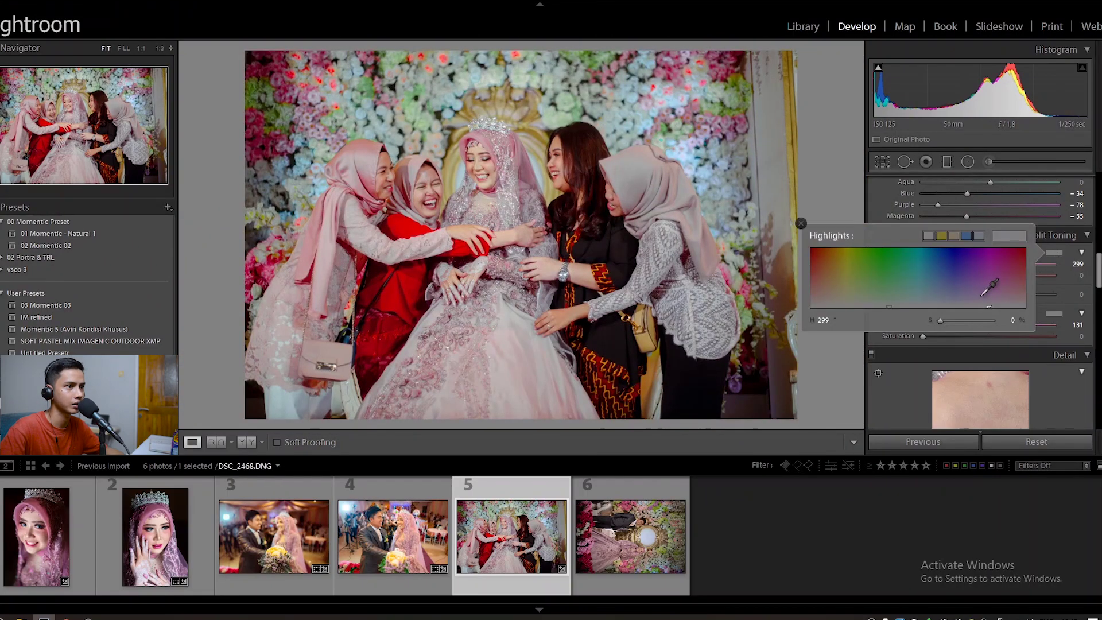
left_click(976, 297)
left_click_drag(976, 297, 985, 300)
left_click_drag(983, 298, 987, 300)
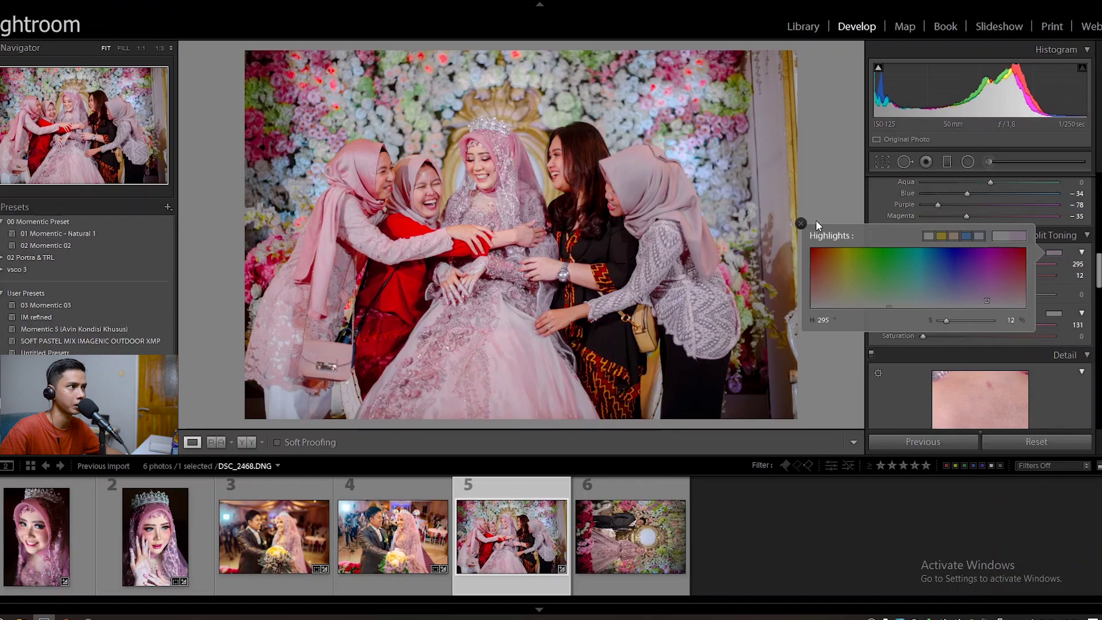
left_click(801, 224)
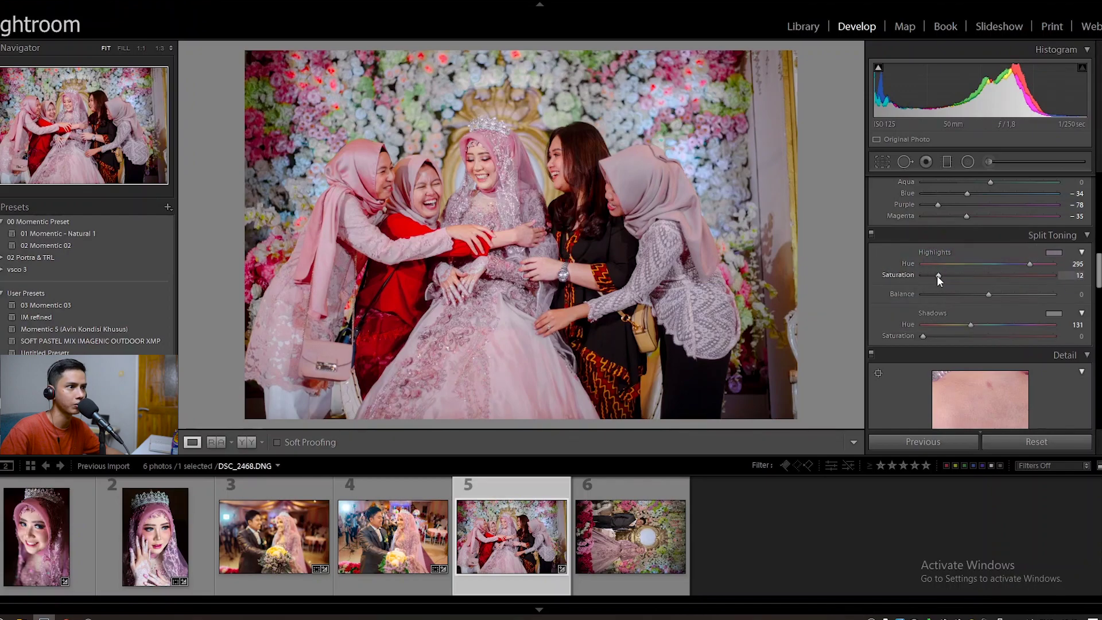
left_click_drag(937, 275, 931, 274)
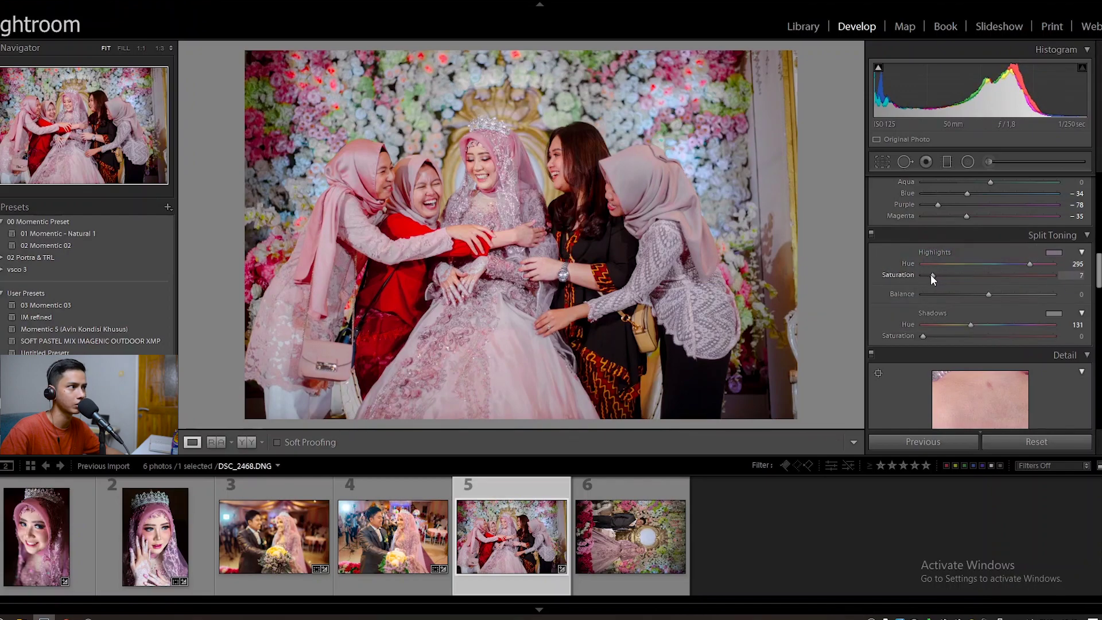
Tint the fifth photo's shadows green with Split Toning, using Hue 130 and Saturation 18
left_click(1053, 313)
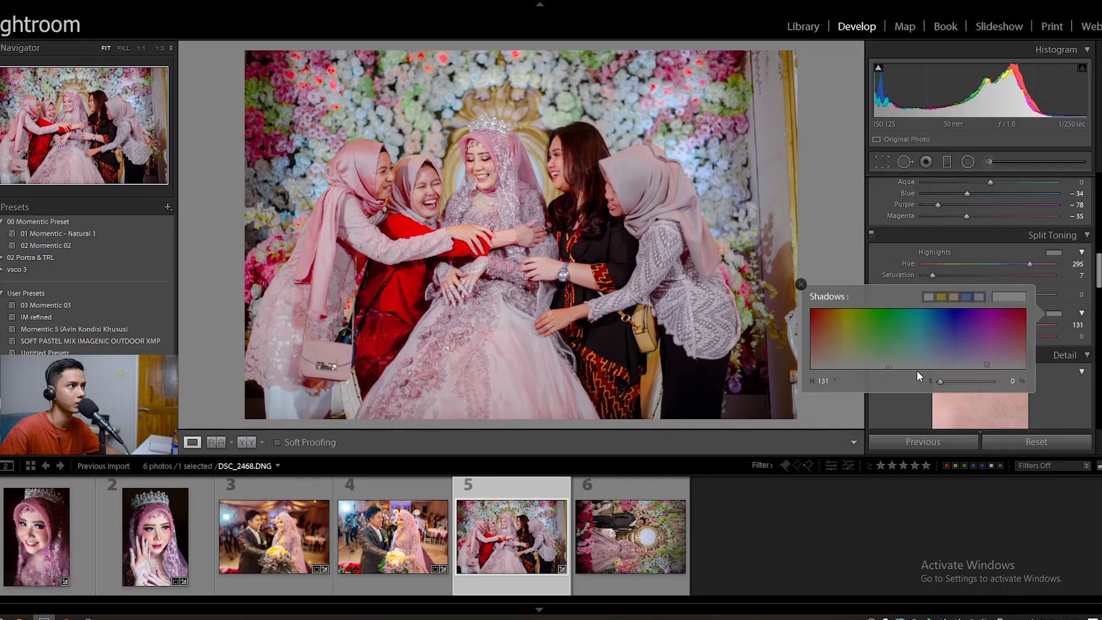
left_click(918, 362)
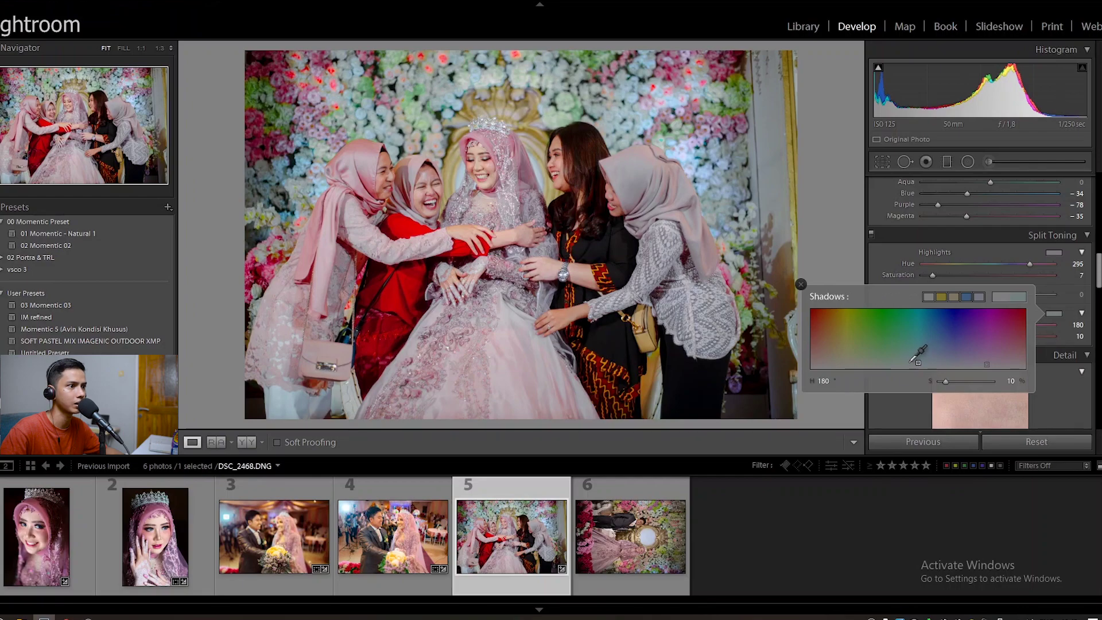
left_click(906, 362)
left_click_drag(905, 362, 899, 361)
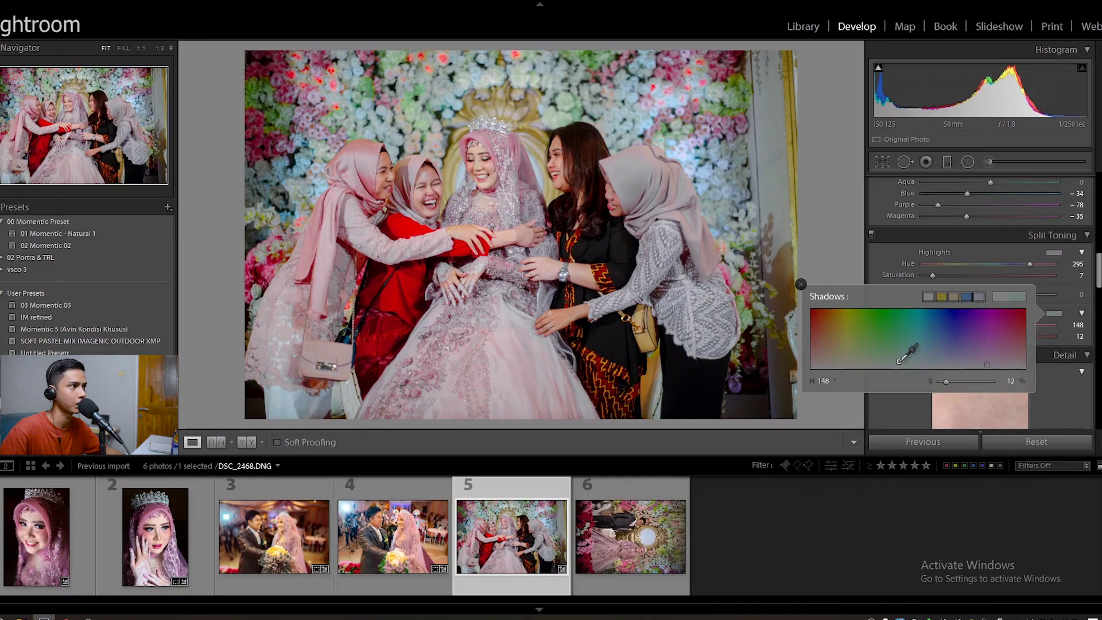
left_click(899, 358)
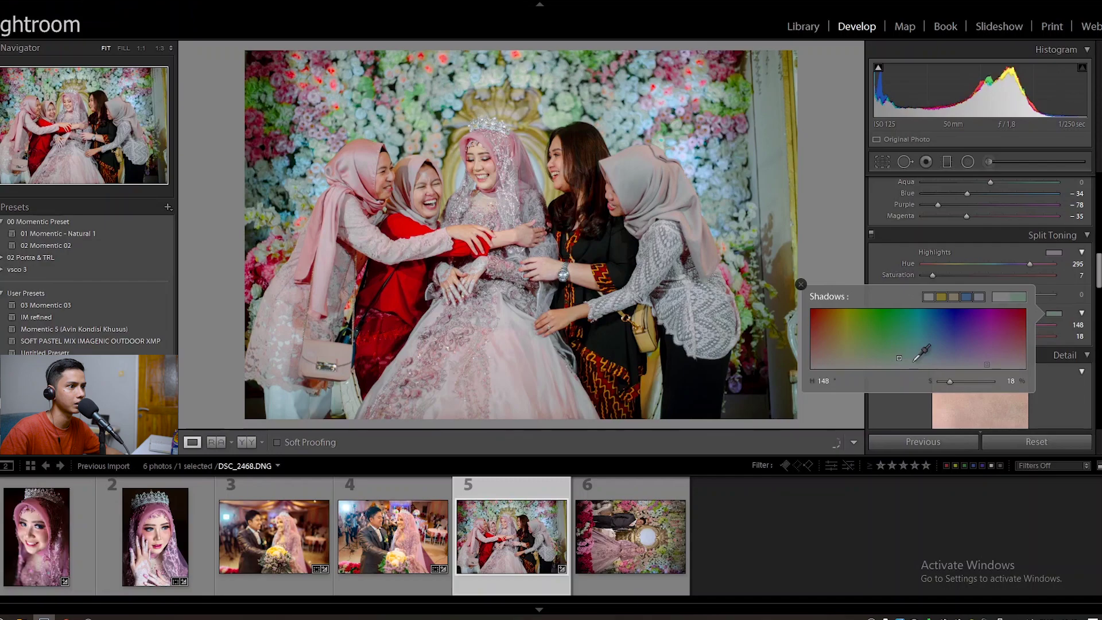
left_click_drag(914, 361, 877, 361)
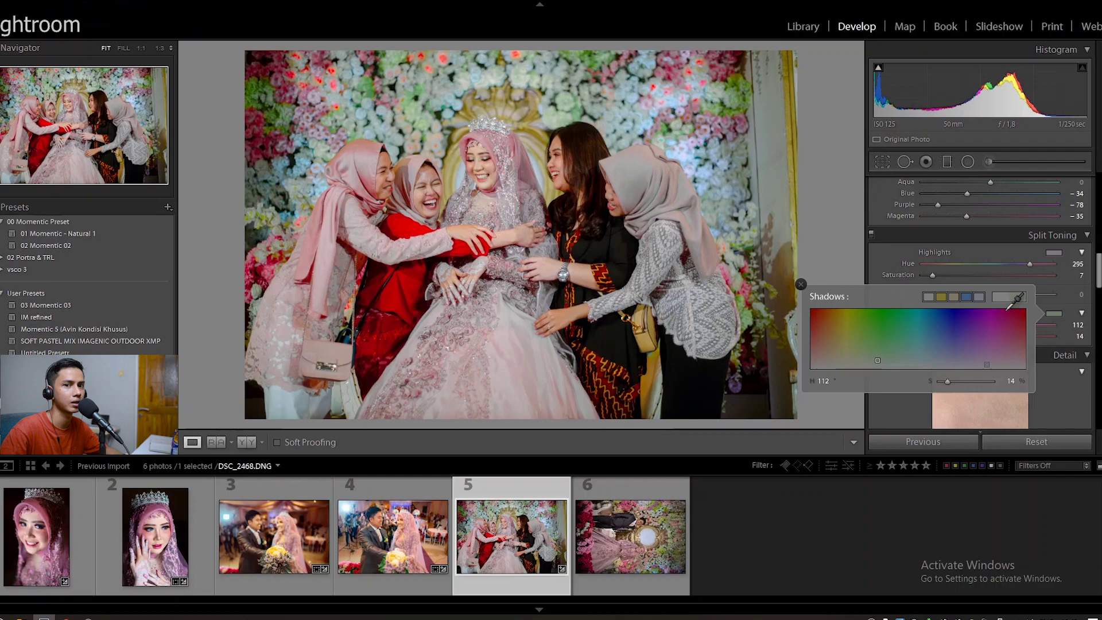
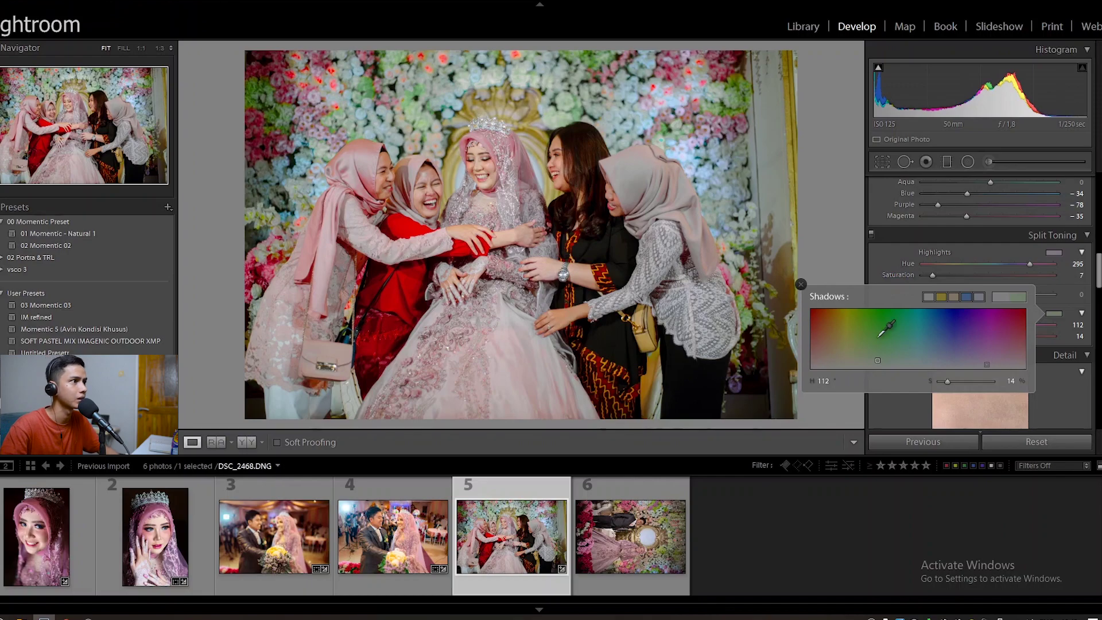
left_click(878, 354)
left_click_drag(879, 355, 888, 358)
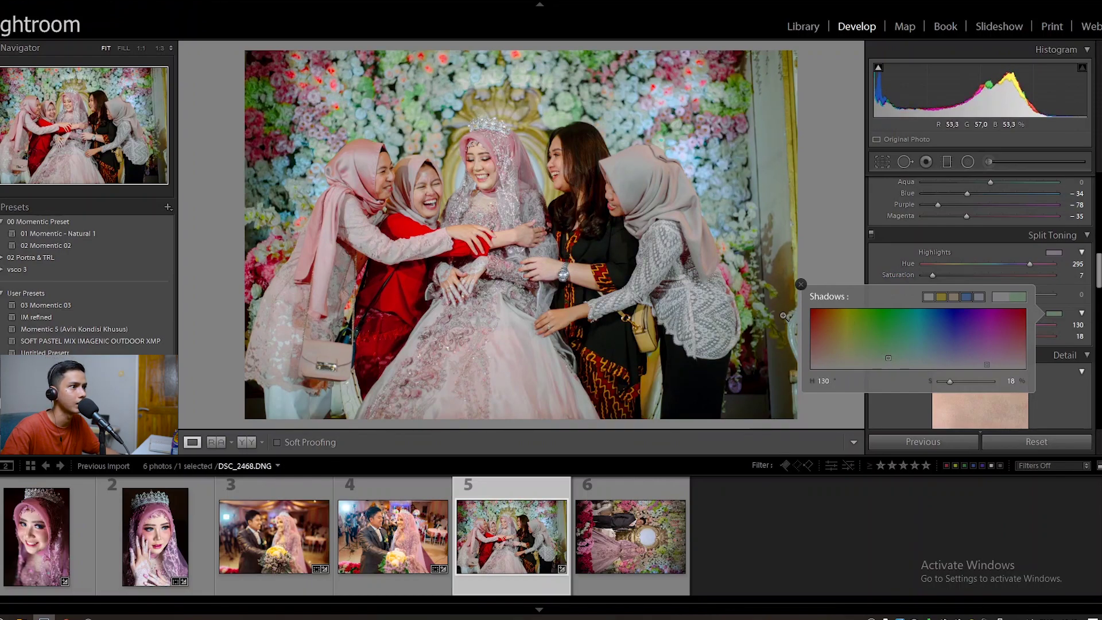
left_click(801, 284)
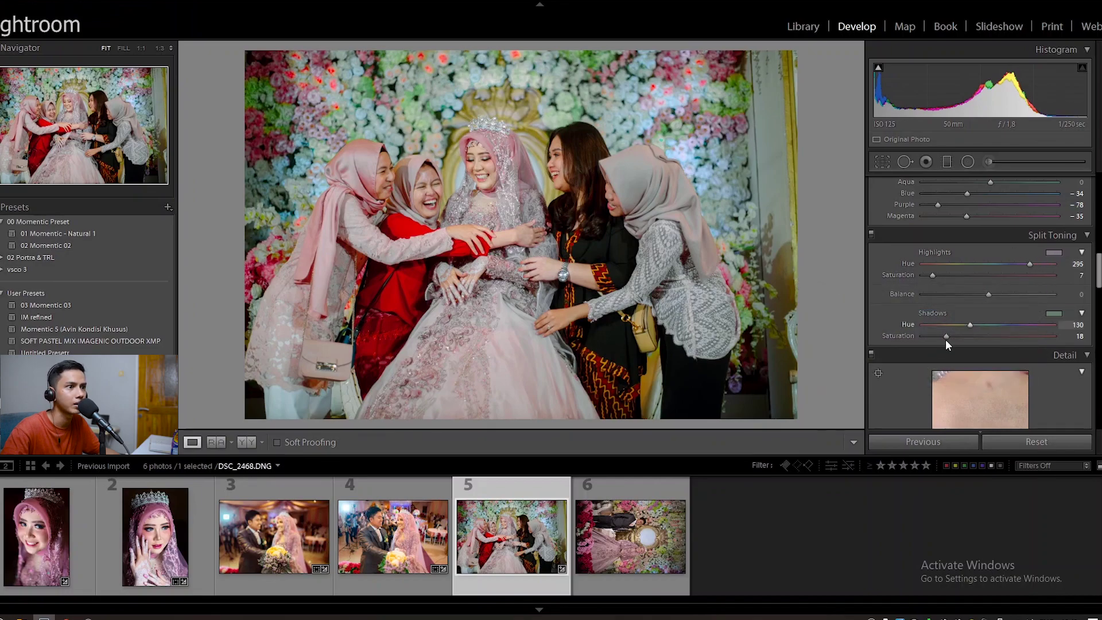
Set the fifth photo's sharpening Masking to 84, Radius to 1.1 and Detail to 28, with Luminance noise reduction at 10
scroll(941, 342, "down", 3)
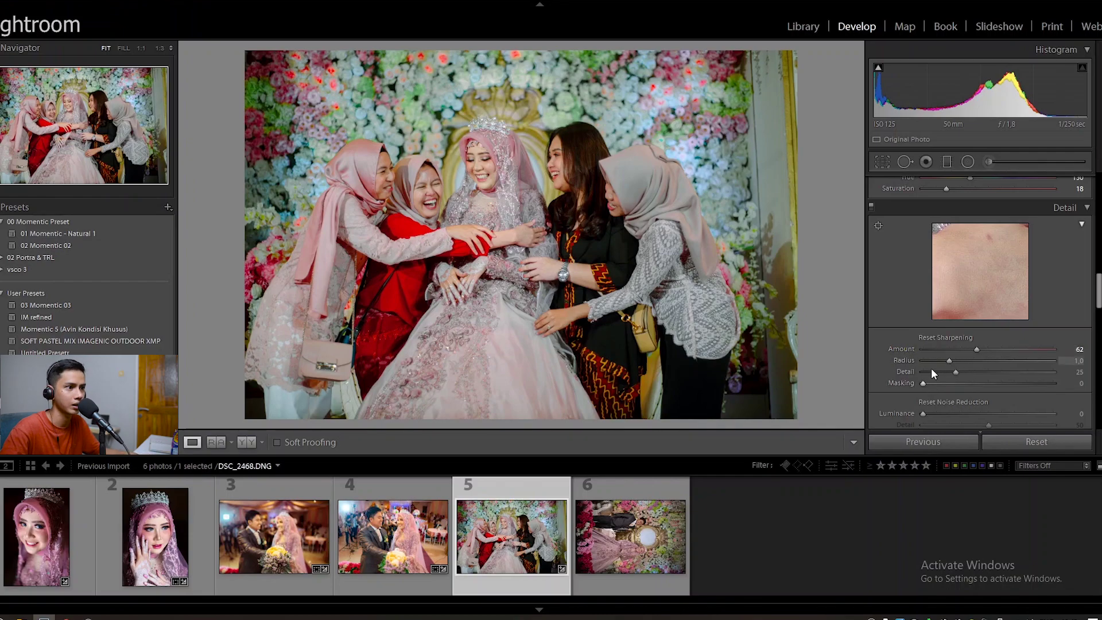
left_click_drag(923, 383, 1031, 395)
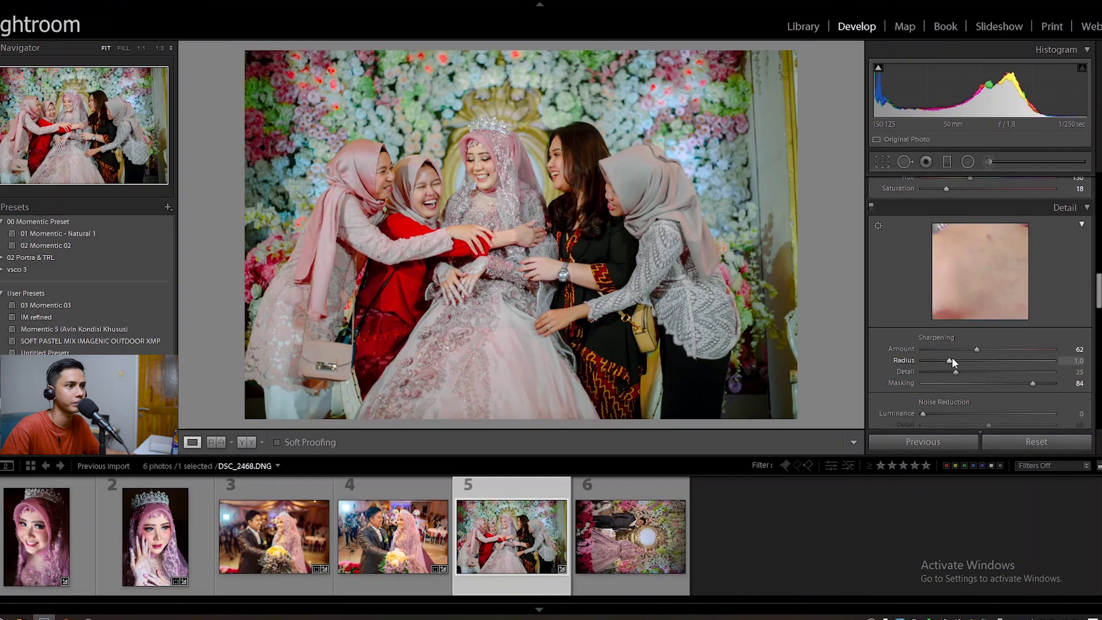
left_click_drag(952, 359, 958, 373)
scroll(882, 389, "down", 5)
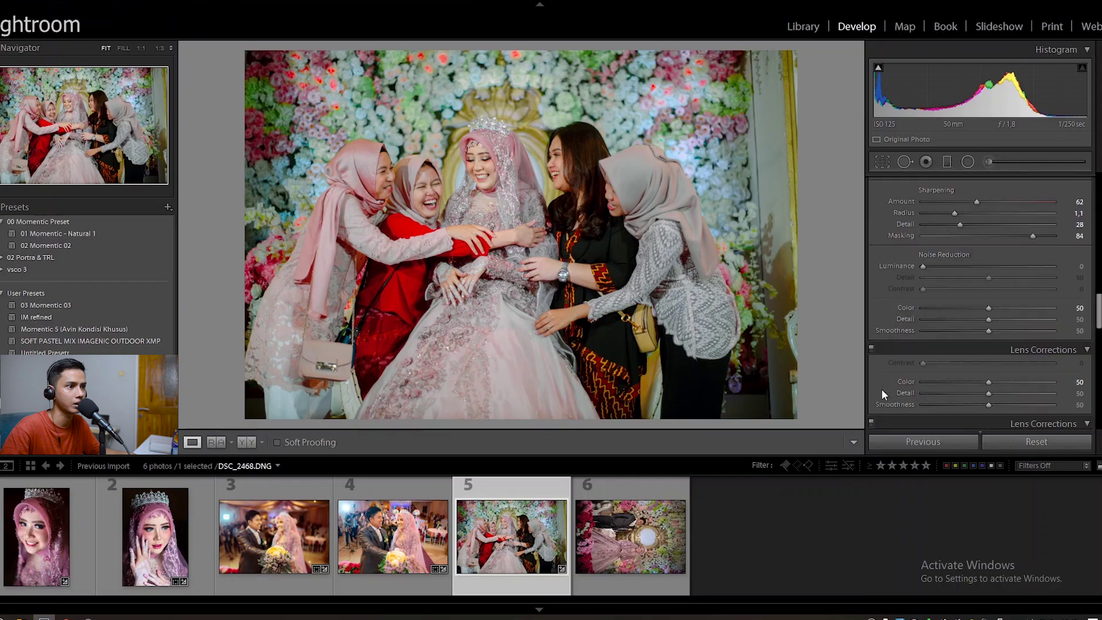
left_click(936, 266)
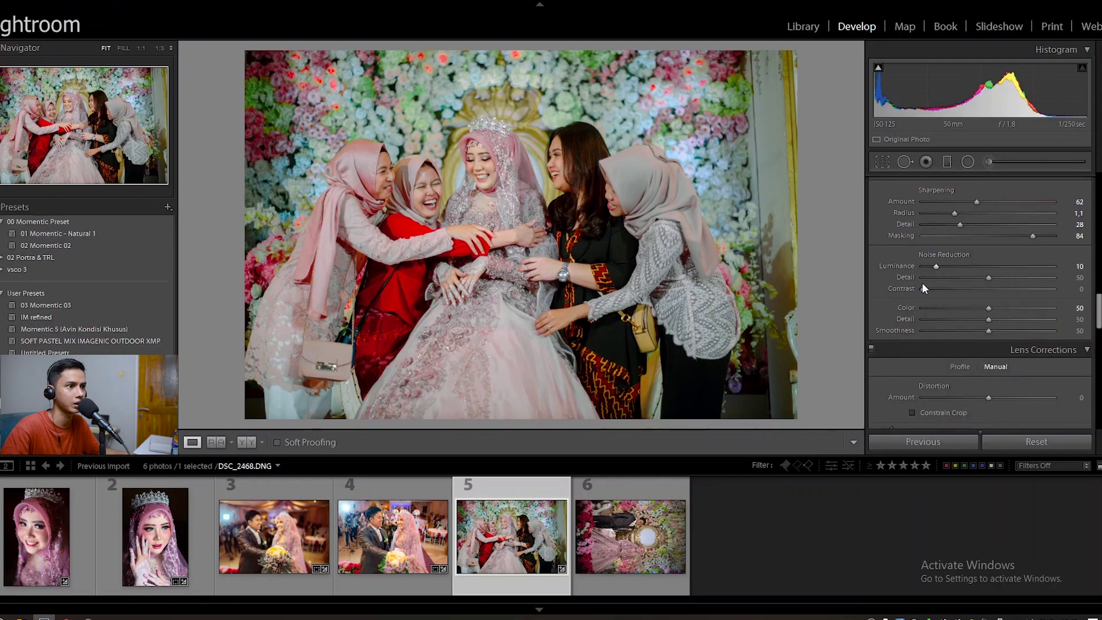
Set the fifth photo's Calibration Blue Primary saturation to +49 and Blue Primary hue to -12
scroll(873, 319, "down", 10)
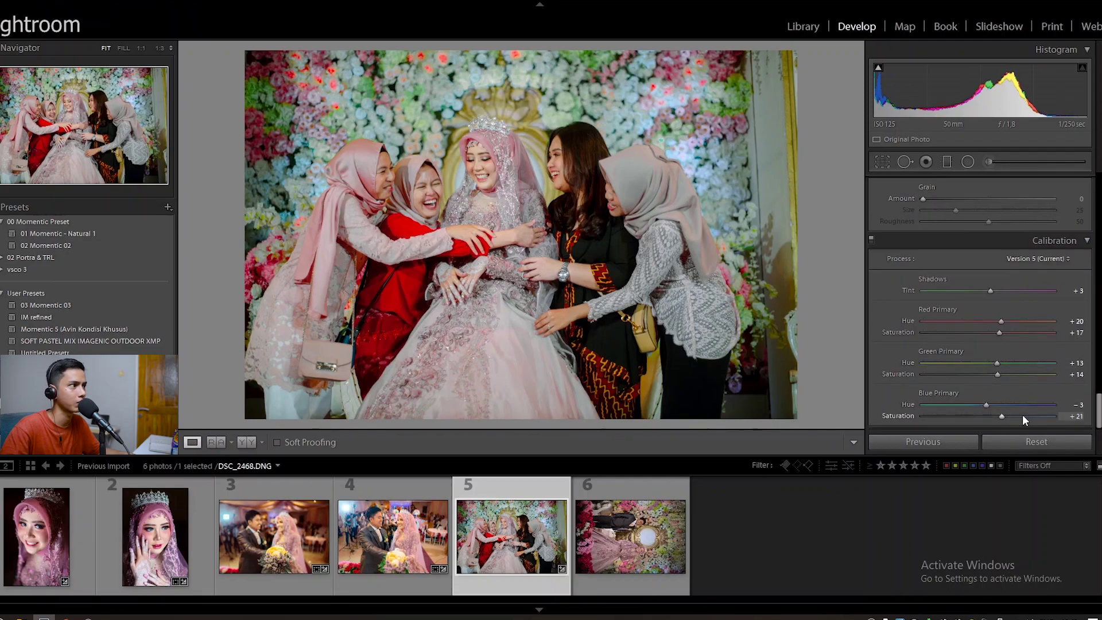
left_click_drag(1012, 418, 1020, 417)
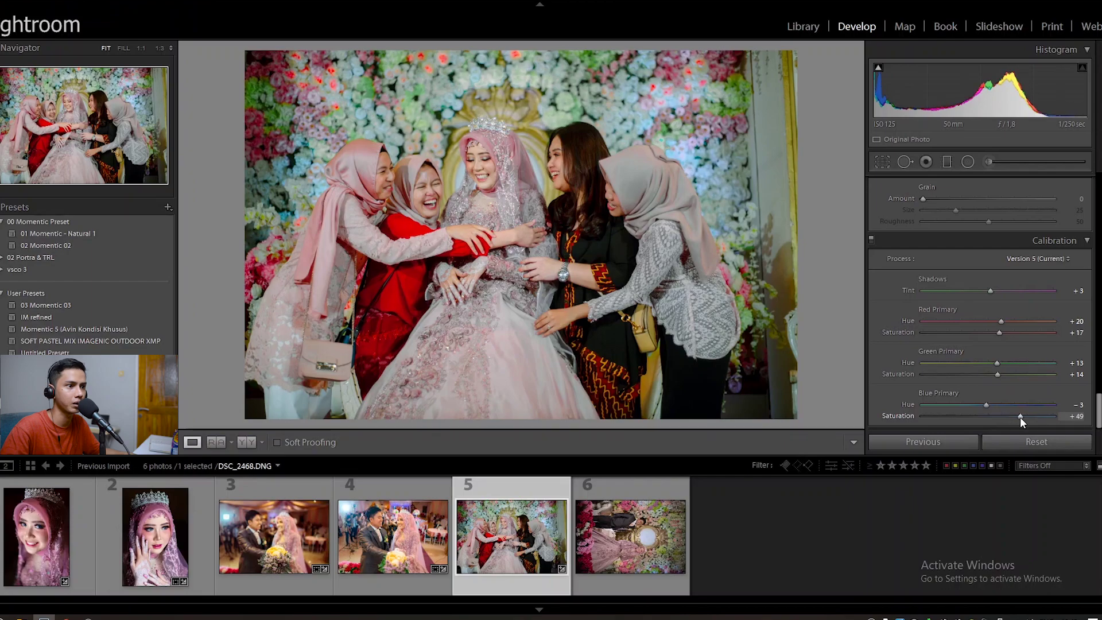
left_click(980, 404)
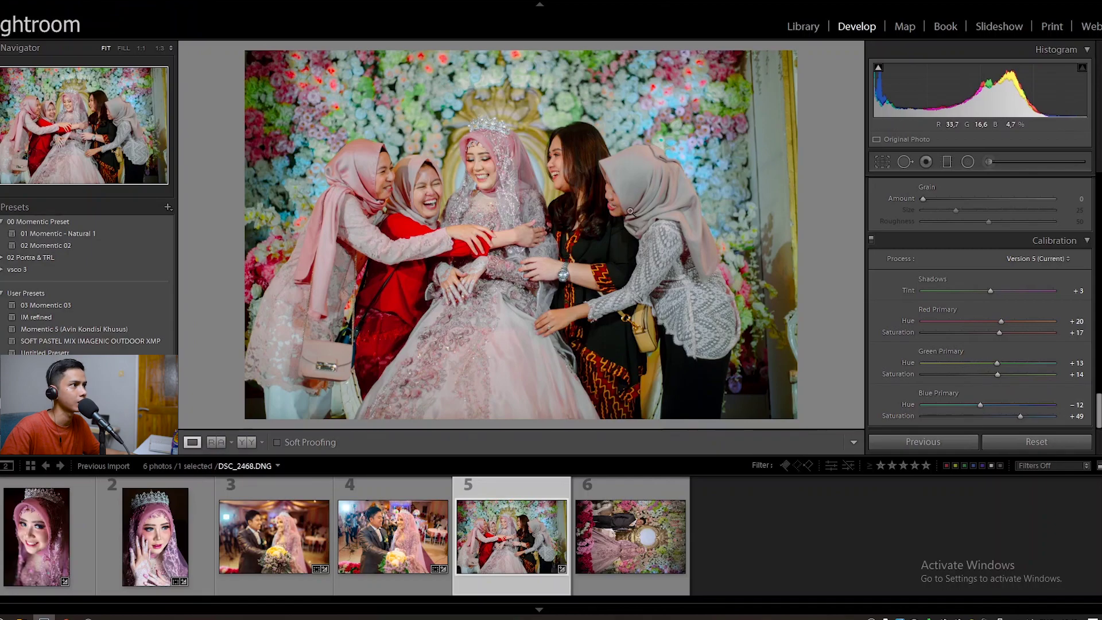
Set the HSL Orange saturation to -52 while checking the women's faces up close, and compare the fifth photo before and after side by side
left_click(608, 193)
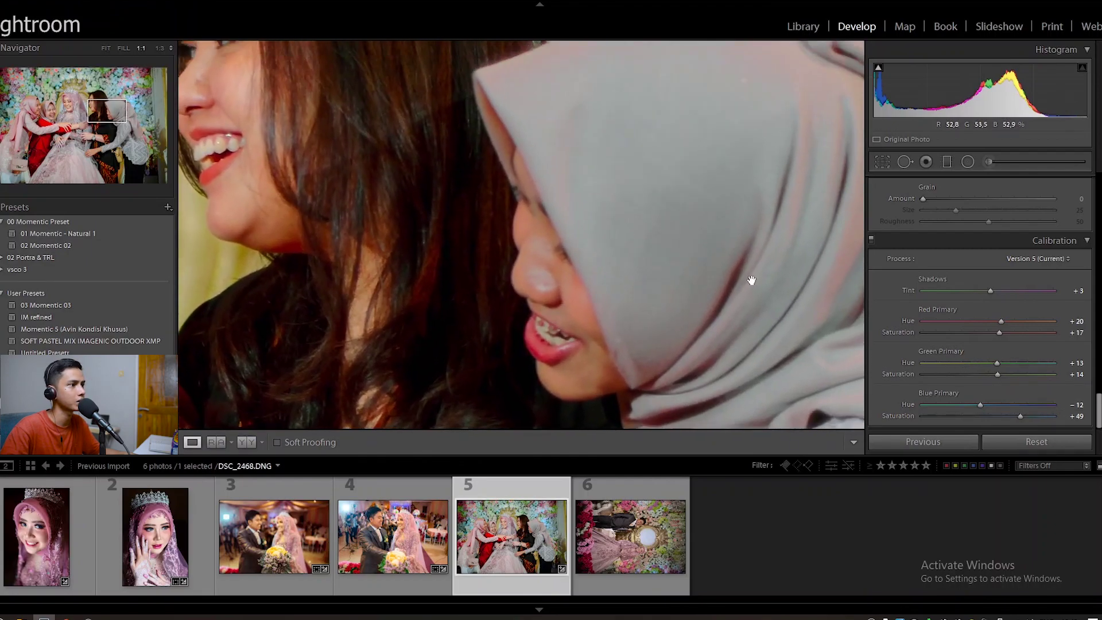
scroll(894, 343, "up", 10)
scroll(899, 346, "up", 8)
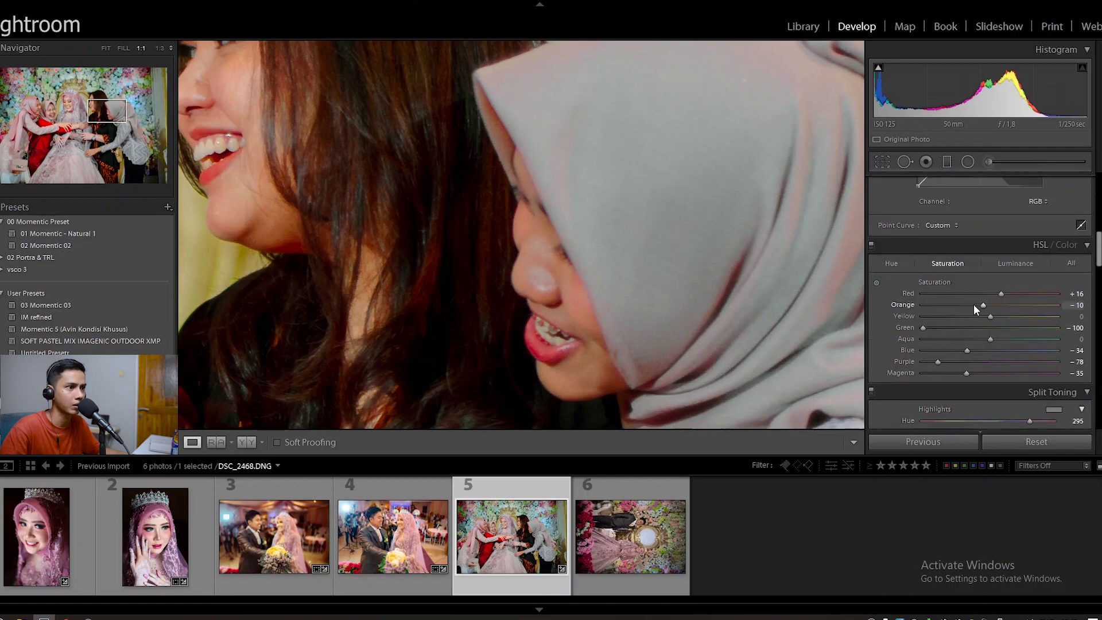
left_click_drag(971, 305, 955, 309)
left_click_drag(524, 192, 541, 234)
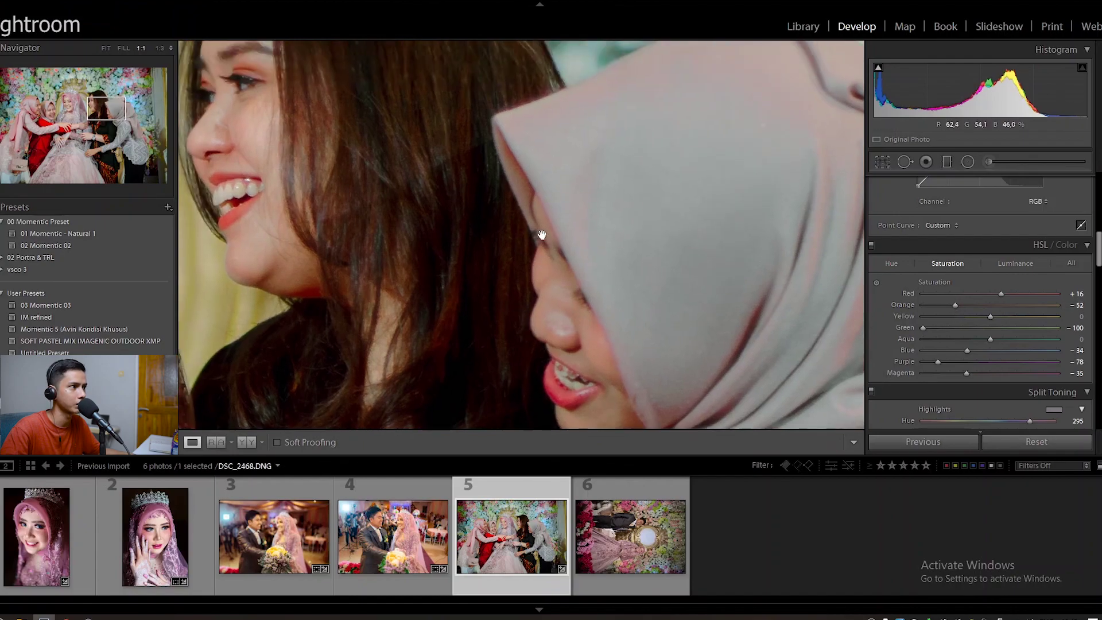
left_click_drag(418, 251, 670, 154)
left_click(570, 226)
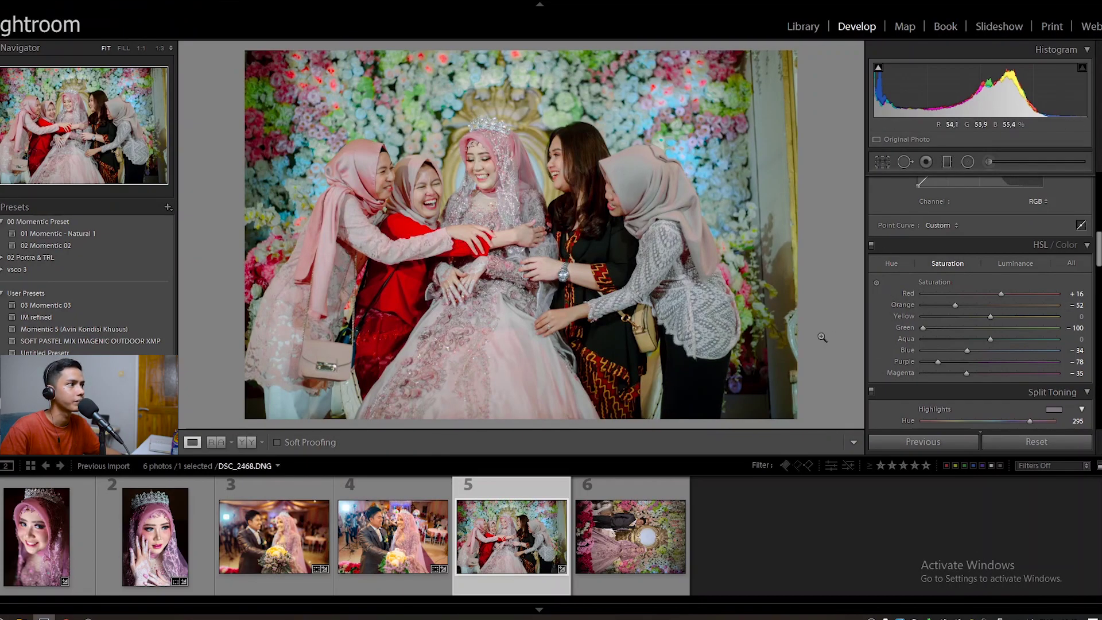
left_click(247, 442)
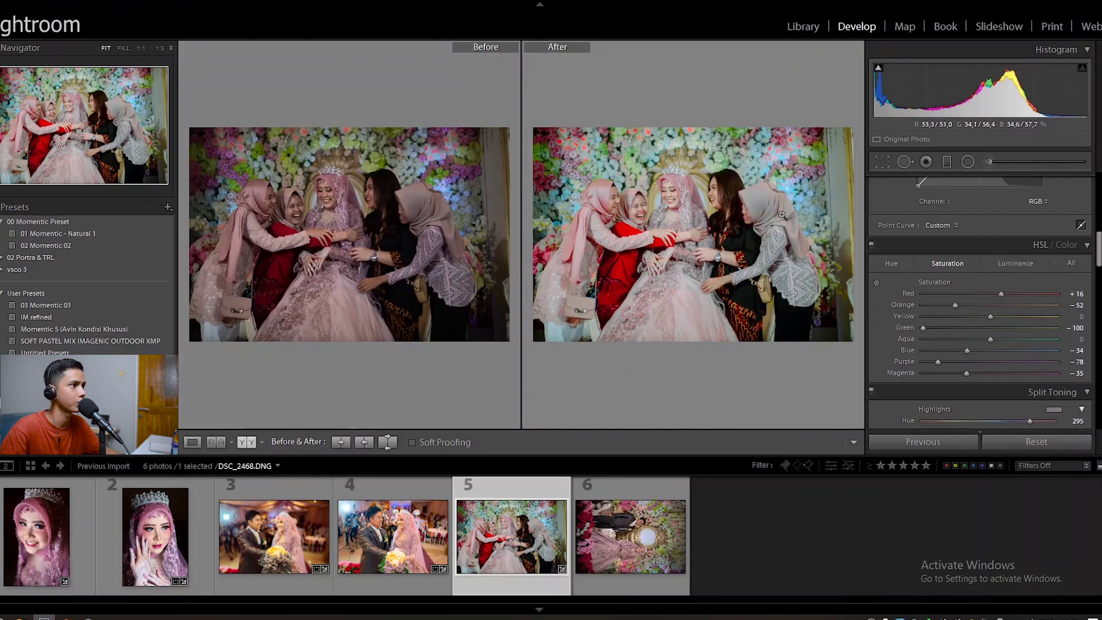
Return the fifth photo to single view and set HSL Orange saturation to -43, overall Saturation to +25 and HSL Red saturation to +1
left_click(192, 442)
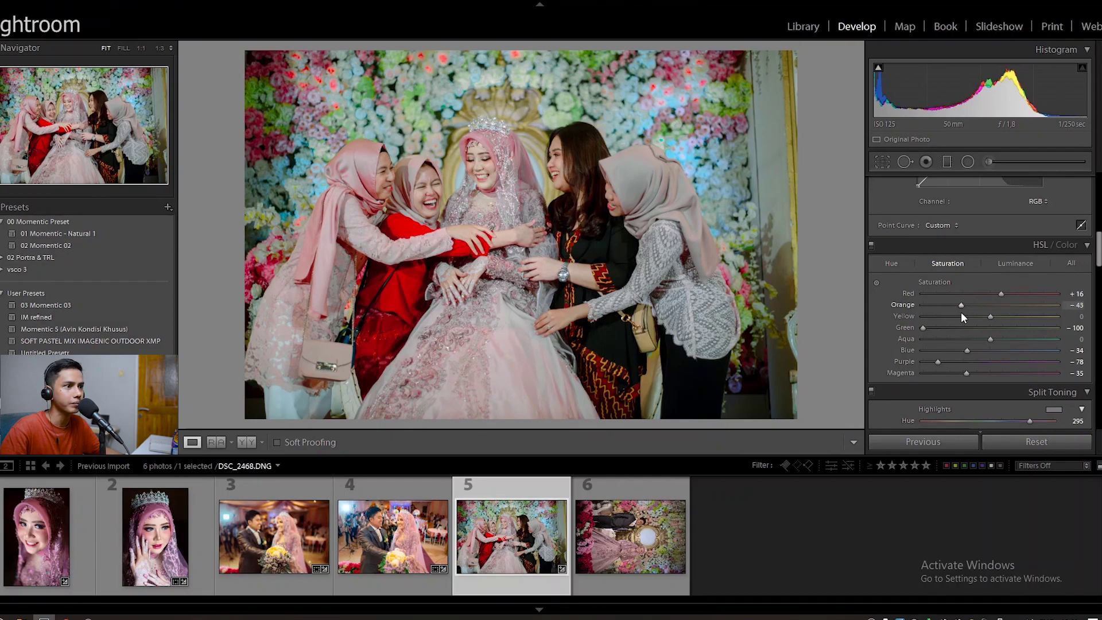
scroll(961, 311, "up", 10)
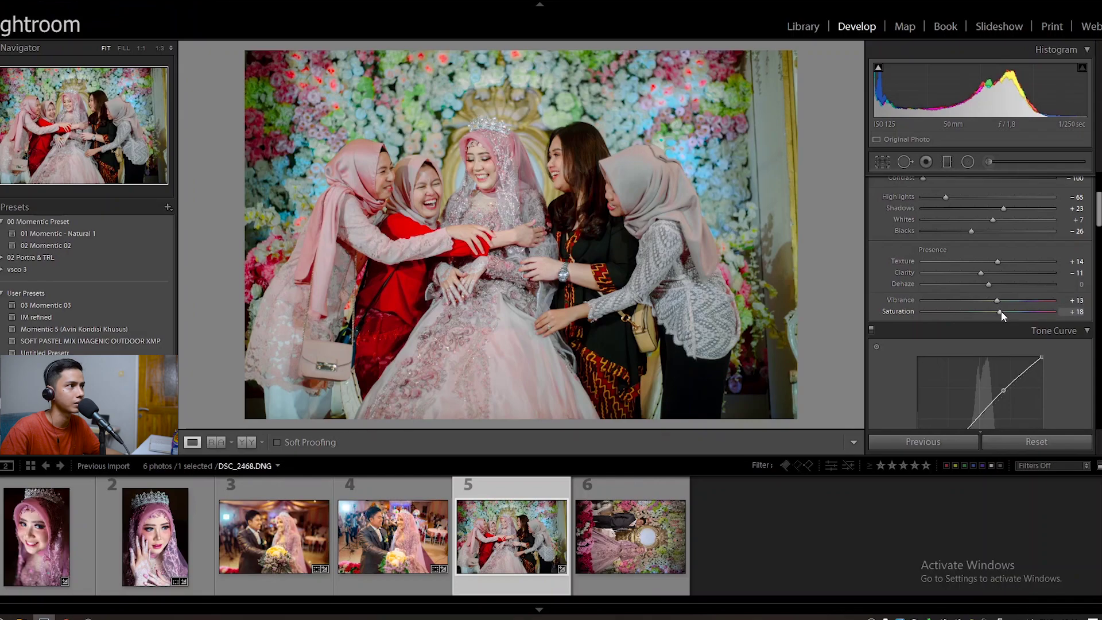
left_click_drag(1000, 311, 1006, 312)
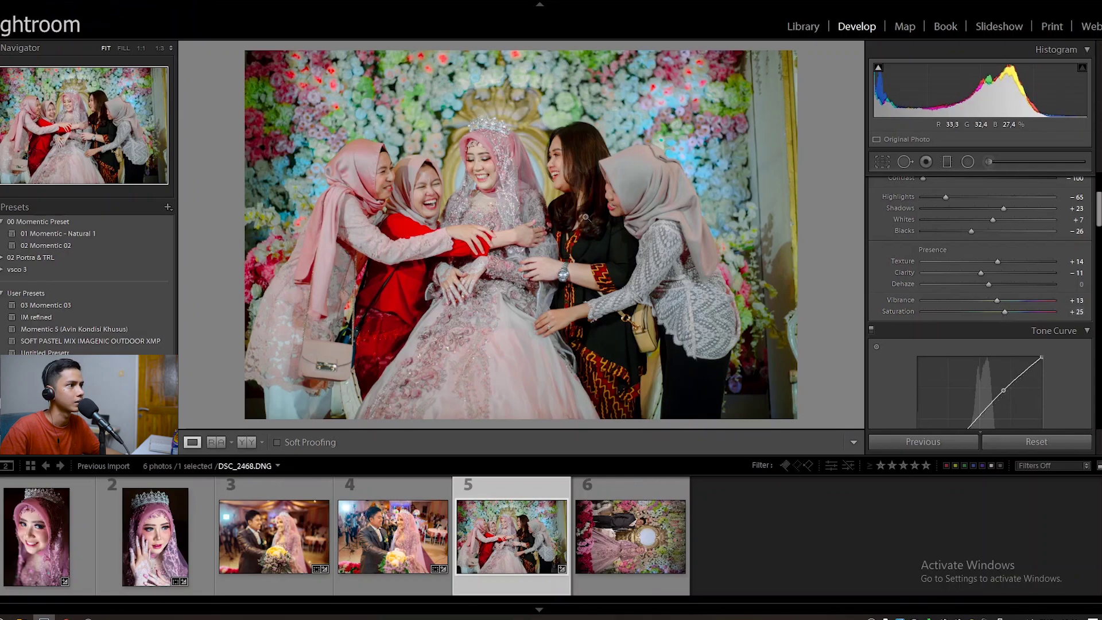
scroll(943, 251, "down", 10)
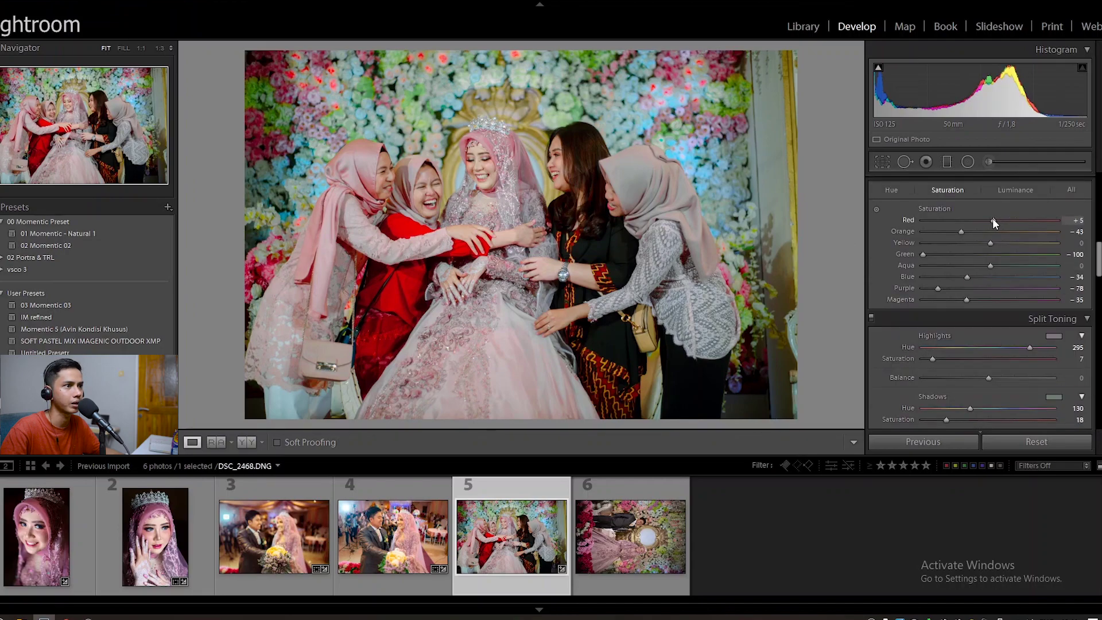
left_click_drag(993, 220, 991, 221)
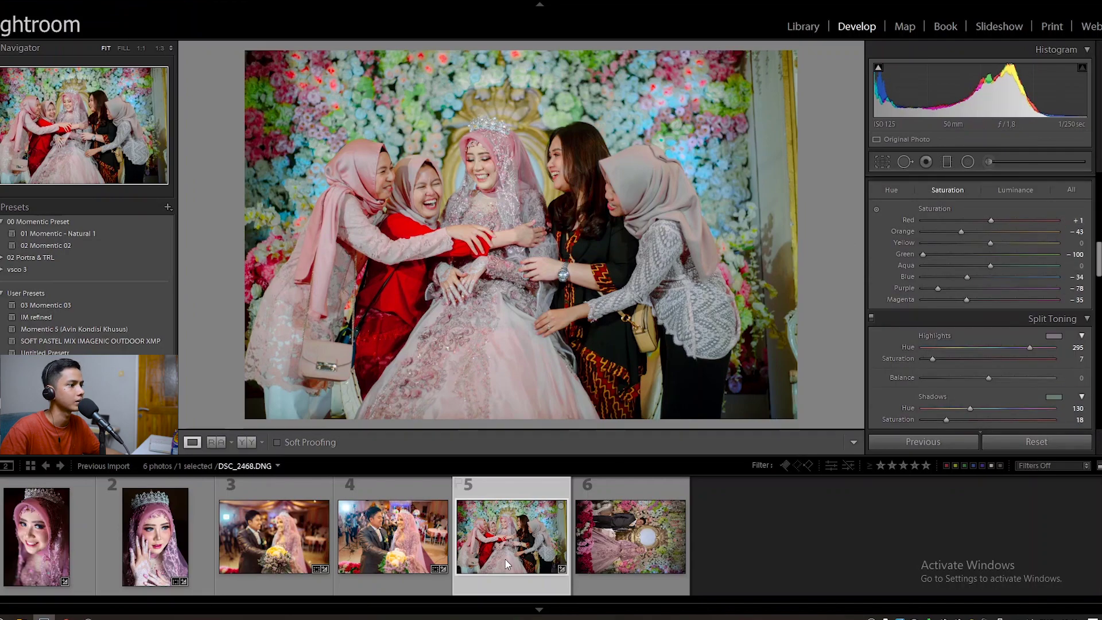
Select the sixth photo, the couple on the floral stage, and rotate it left so they stand upright
left_click(648, 541)
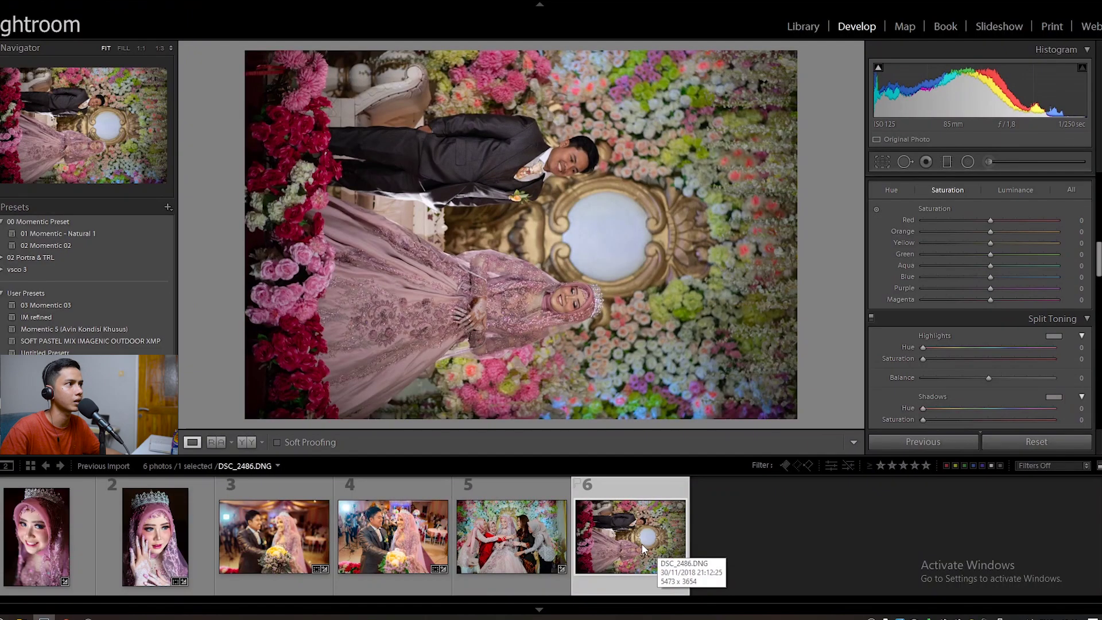
right_click(639, 540)
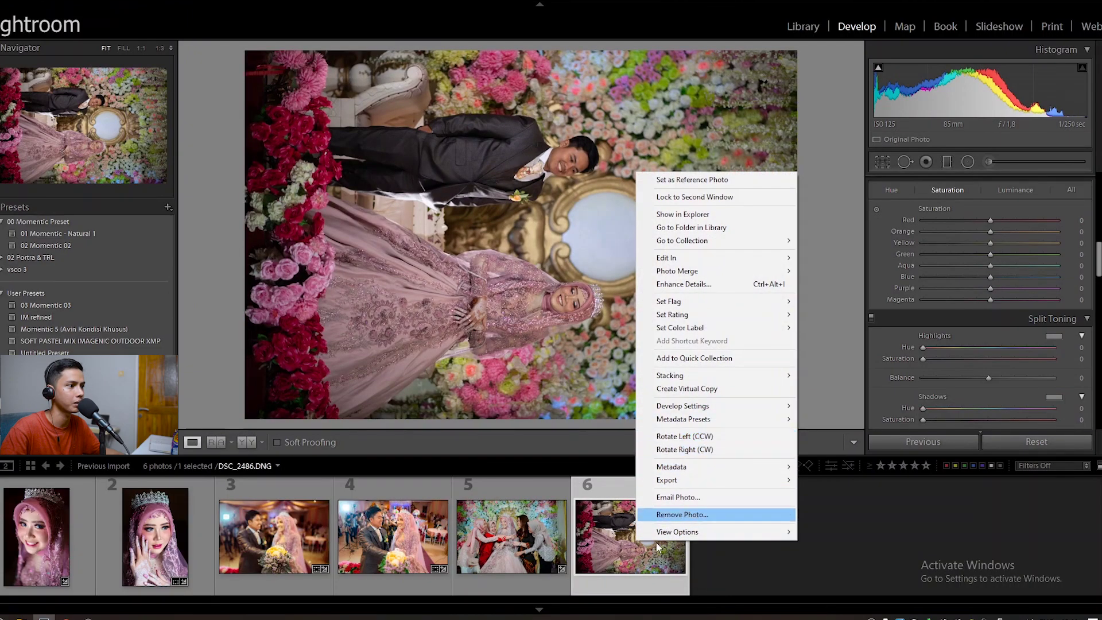
left_click(656, 542)
right_click(629, 541)
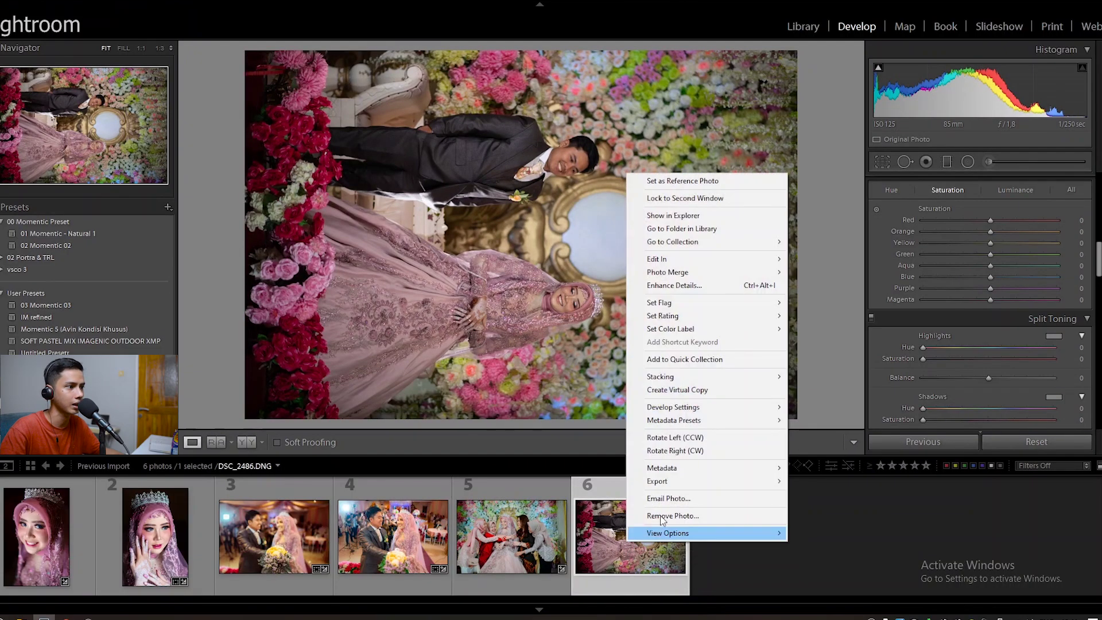
left_click(684, 439)
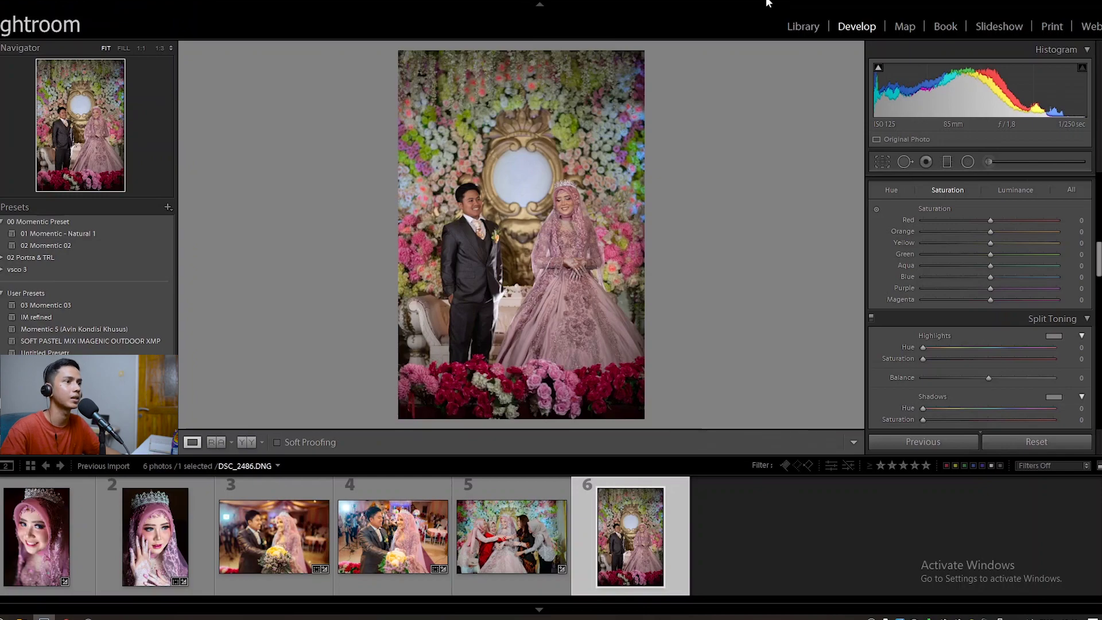
Crop the sixth photo slightly from its upper-left corner at the original aspect ratio, tightening the frame around the couple
left_click(884, 161)
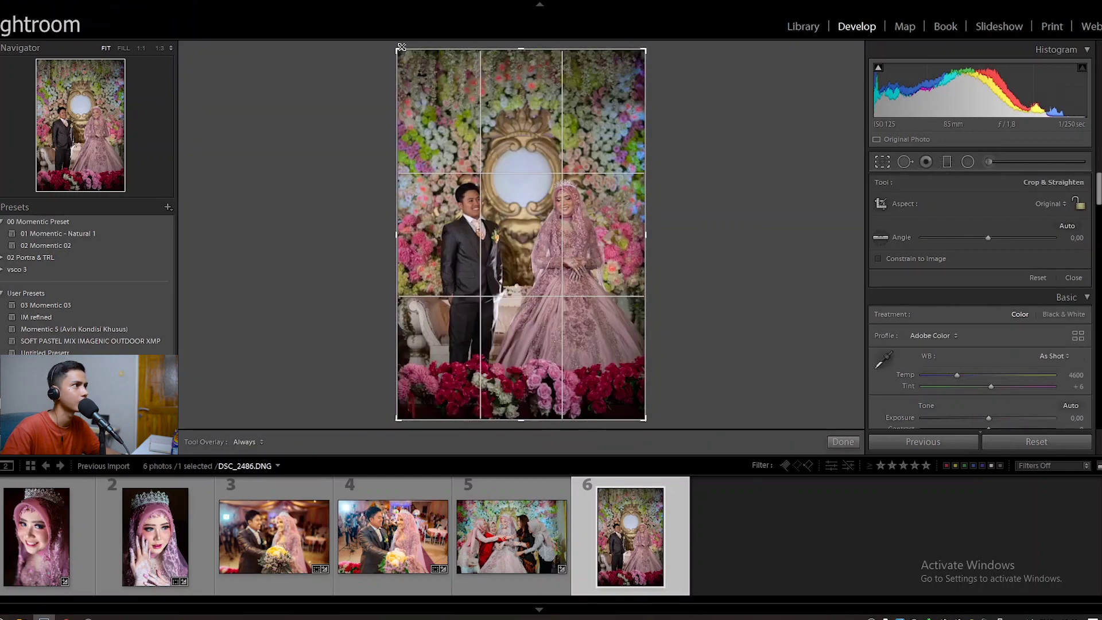
left_click_drag(399, 51, 405, 70)
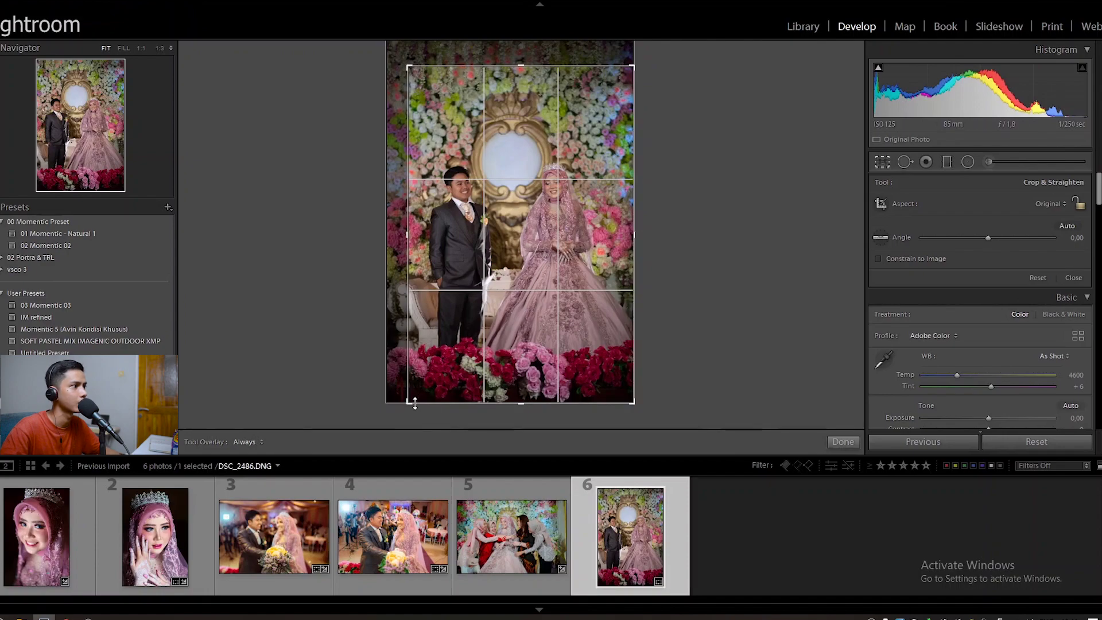
left_click(845, 442)
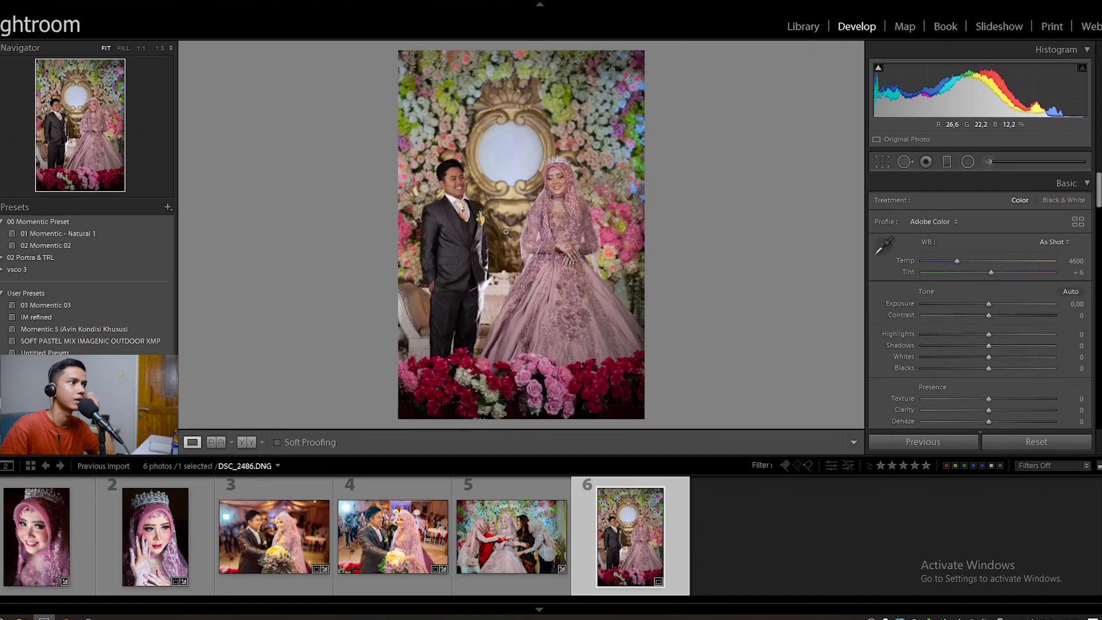
left_click_drag(550, 170, 567, 237)
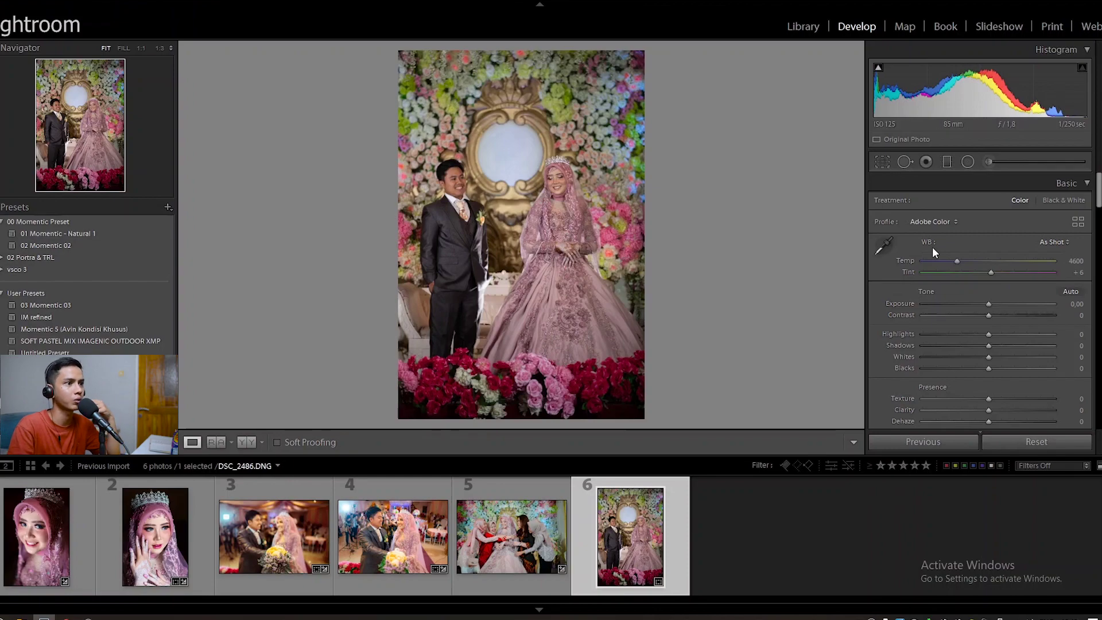
left_click(994, 303)
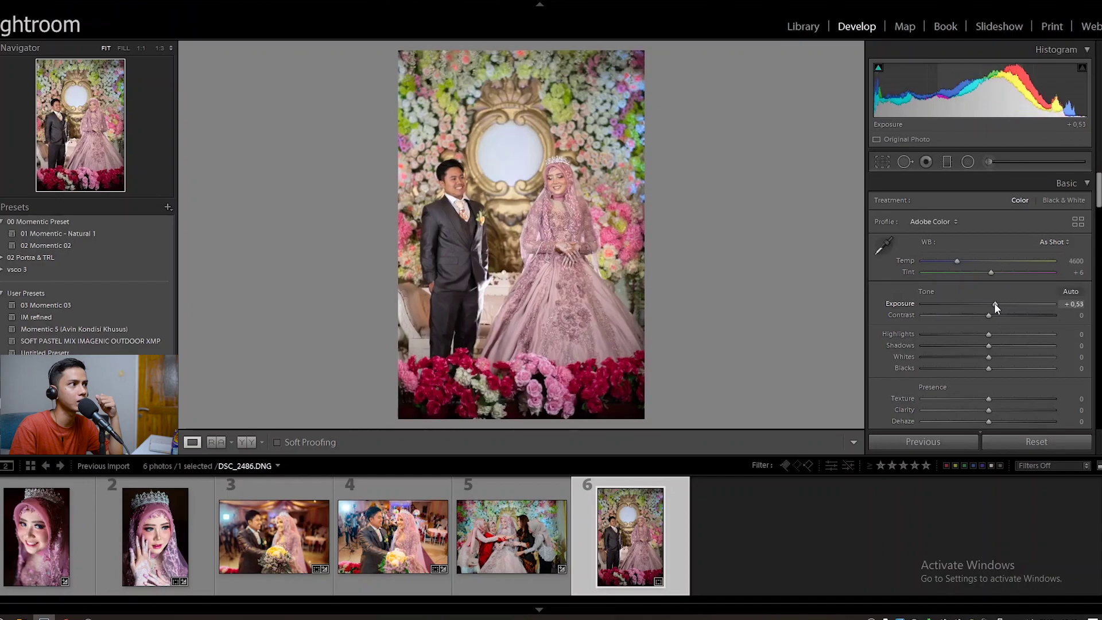
left_click(542, 187)
left_click(542, 187)
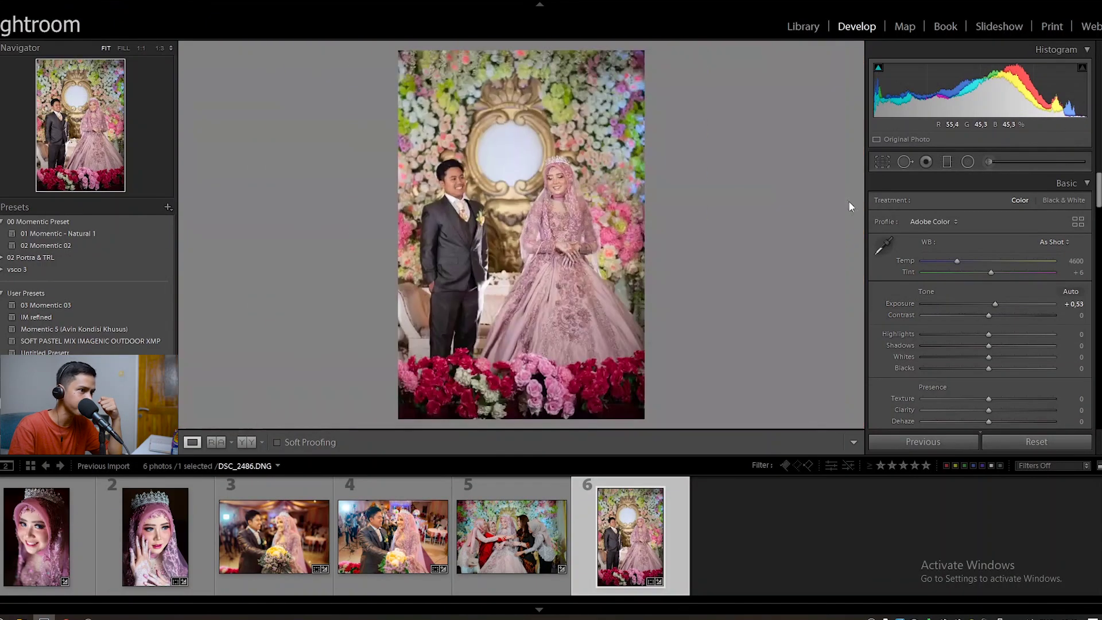
double_click(997, 301)
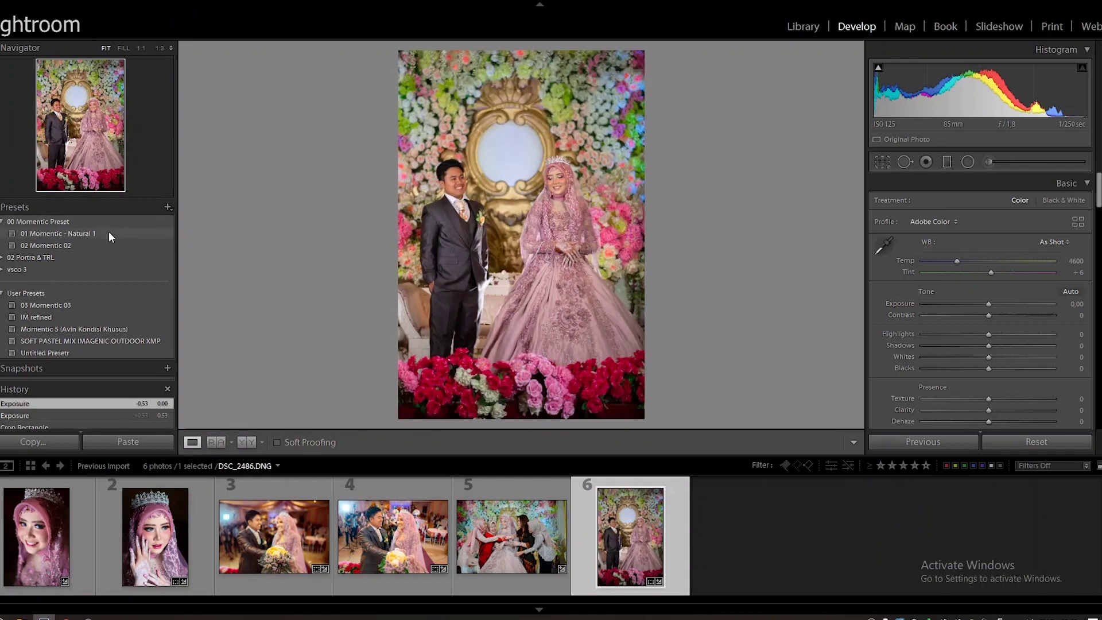
Apply the 01 Momentic - Natural 1 preset to the sixth photo, with Exposure +0.34, Temp 4374 and Tint +13
left_click(112, 232)
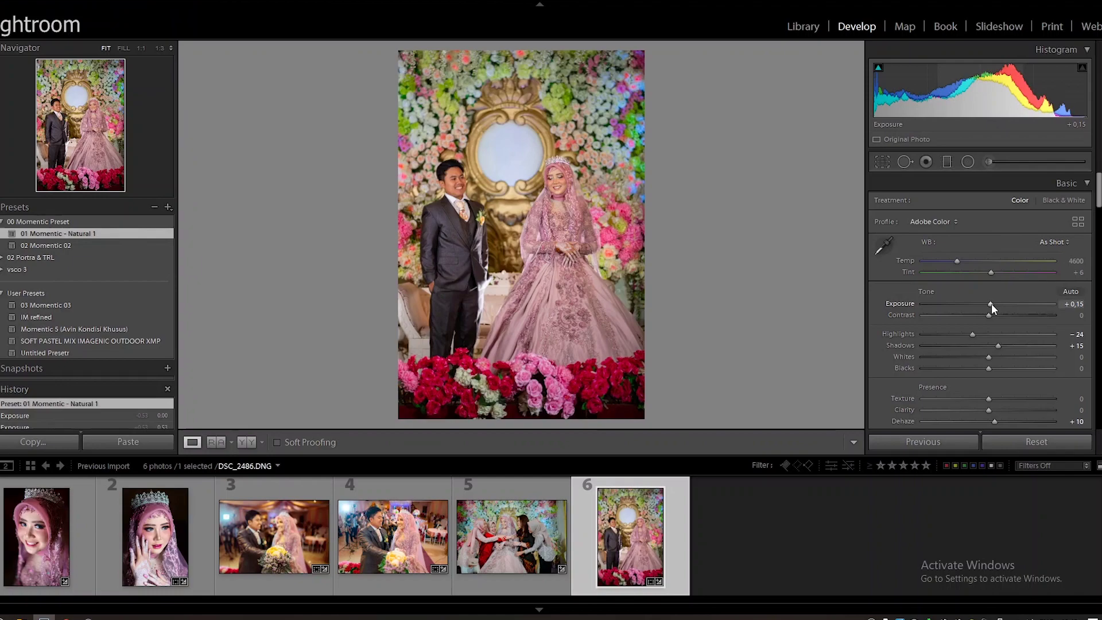
left_click_drag(990, 304, 993, 303)
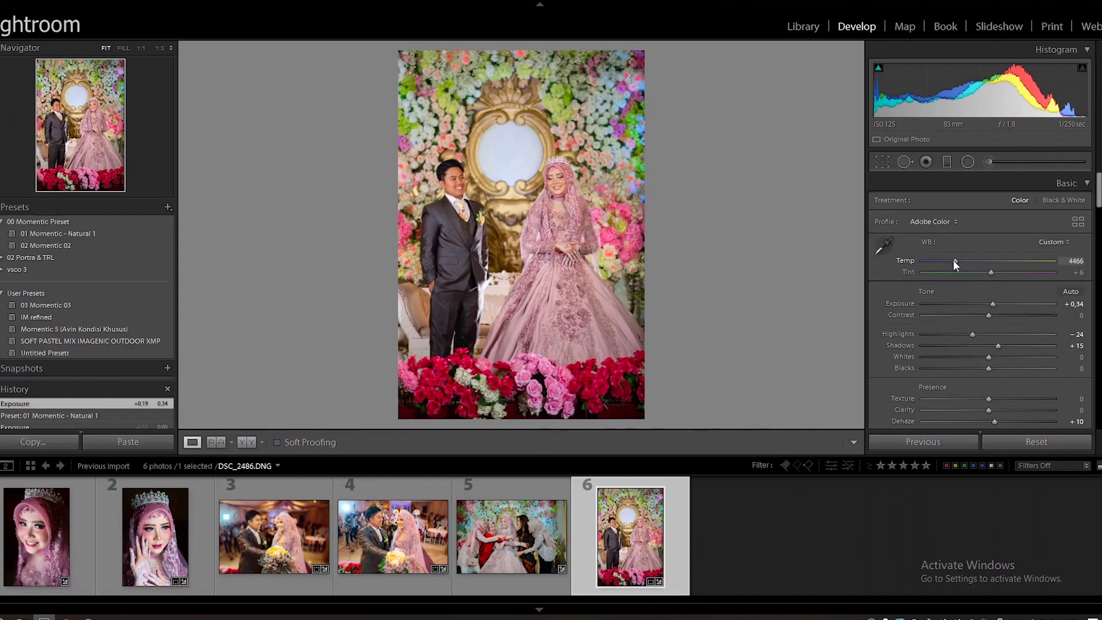
left_click_drag(955, 262, 953, 261)
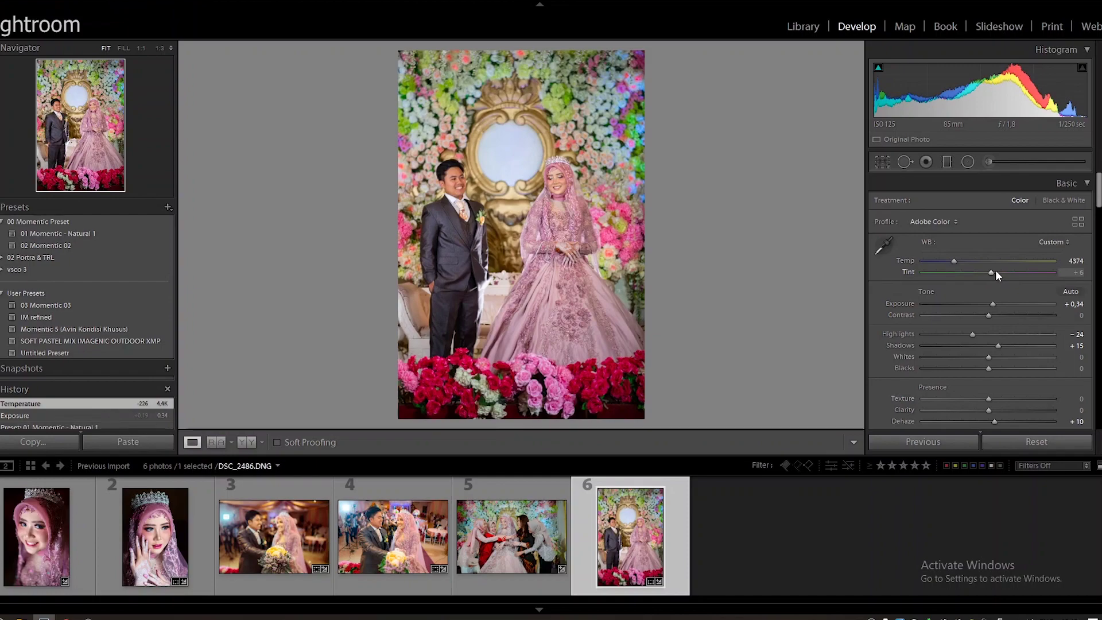
left_click_drag(984, 275, 997, 276)
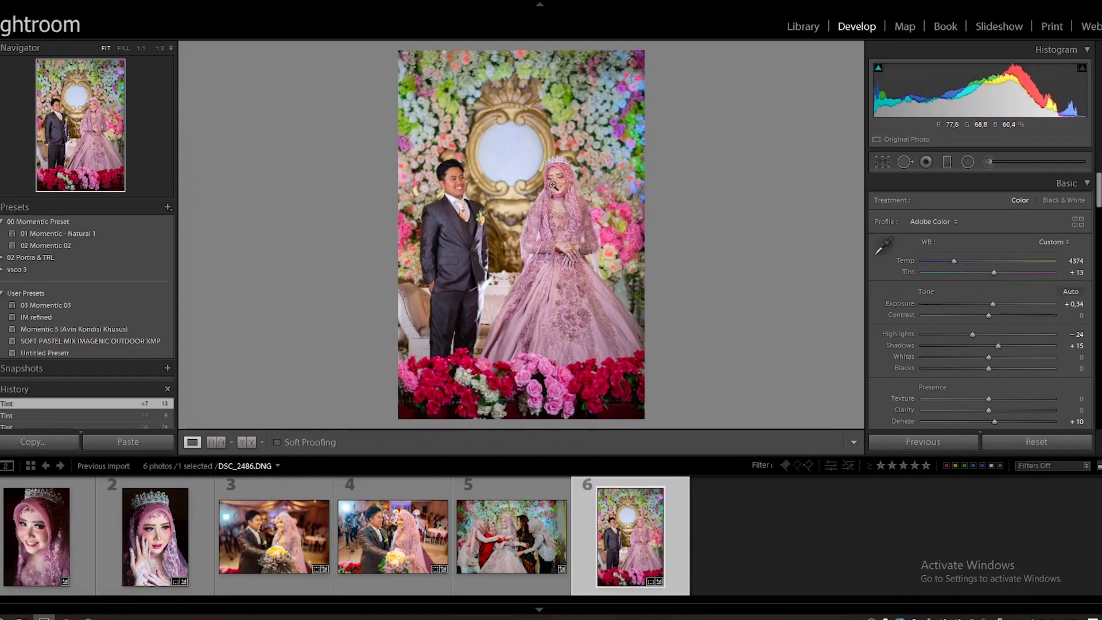
Set the sixth photo's HSL Green saturation to -100 and its Exposure to +0.48
scroll(993, 317, "down", 10)
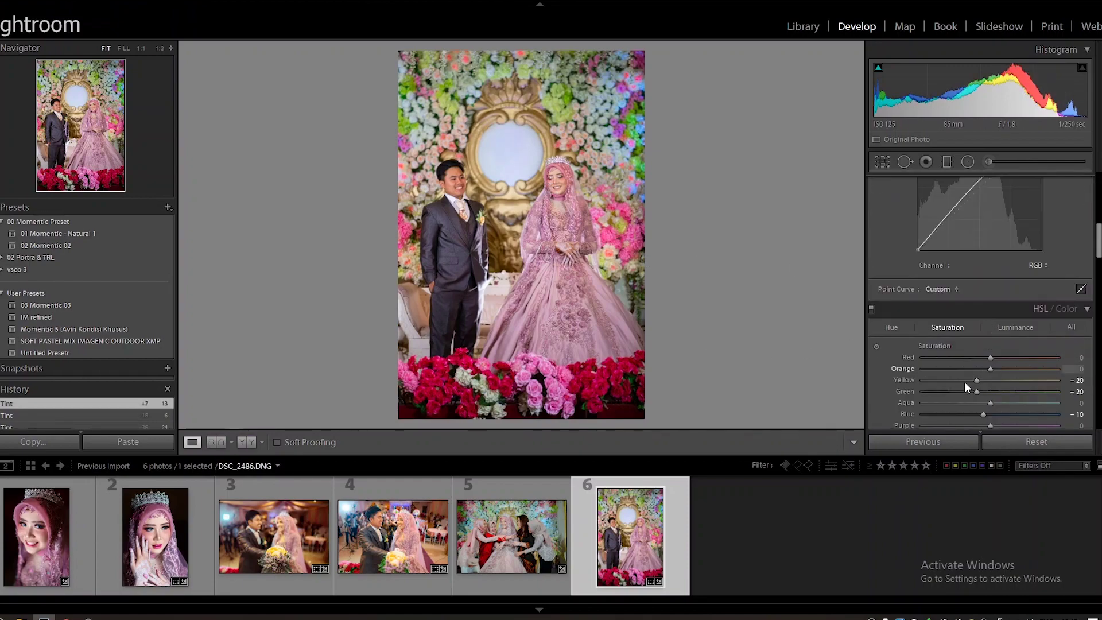
left_click_drag(970, 390, 890, 378)
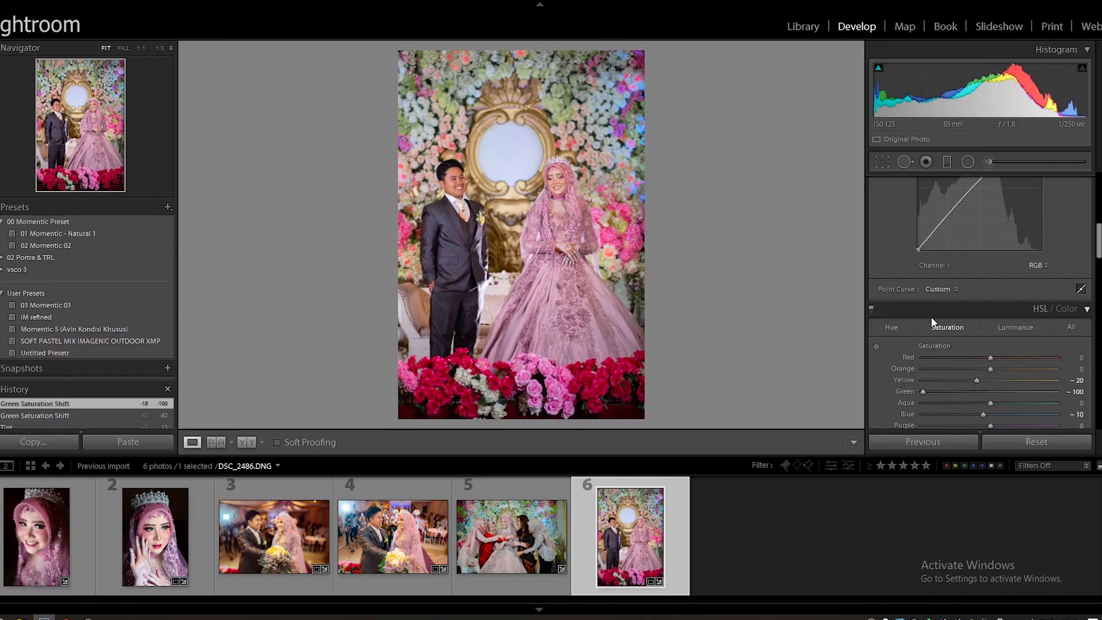
scroll(915, 371, "up", 10)
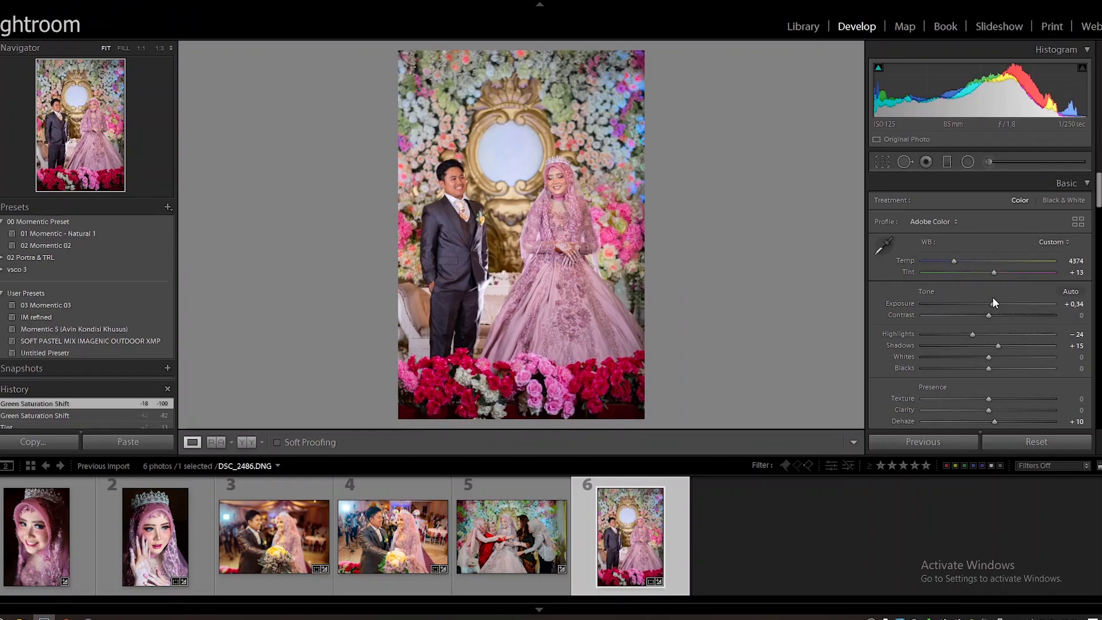
left_click_drag(994, 304, 1000, 304)
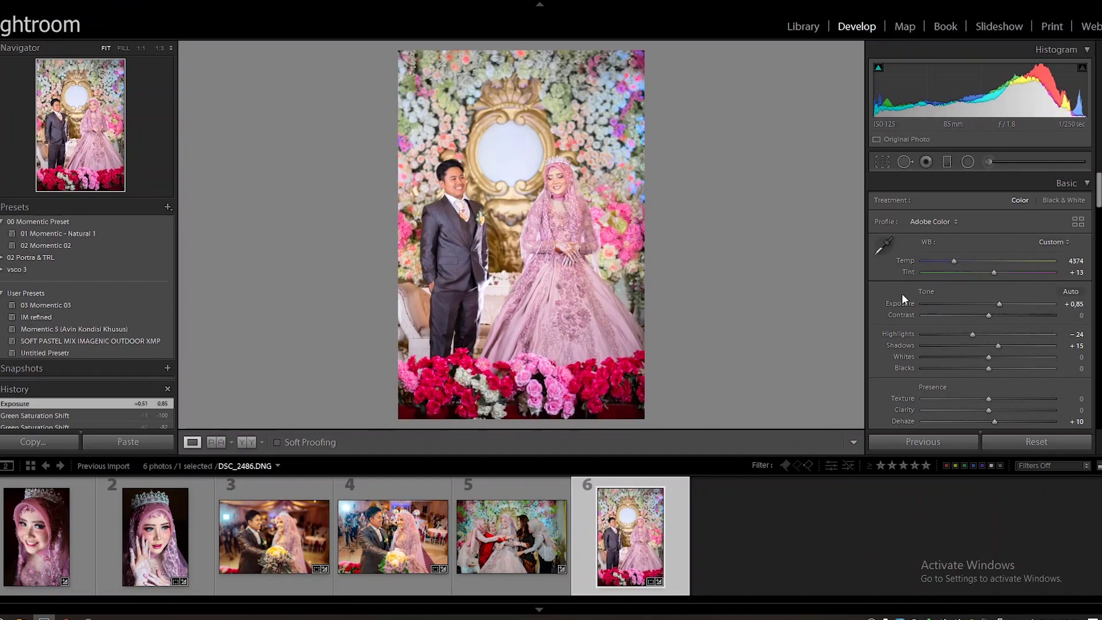
left_click_drag(1000, 305, 994, 308)
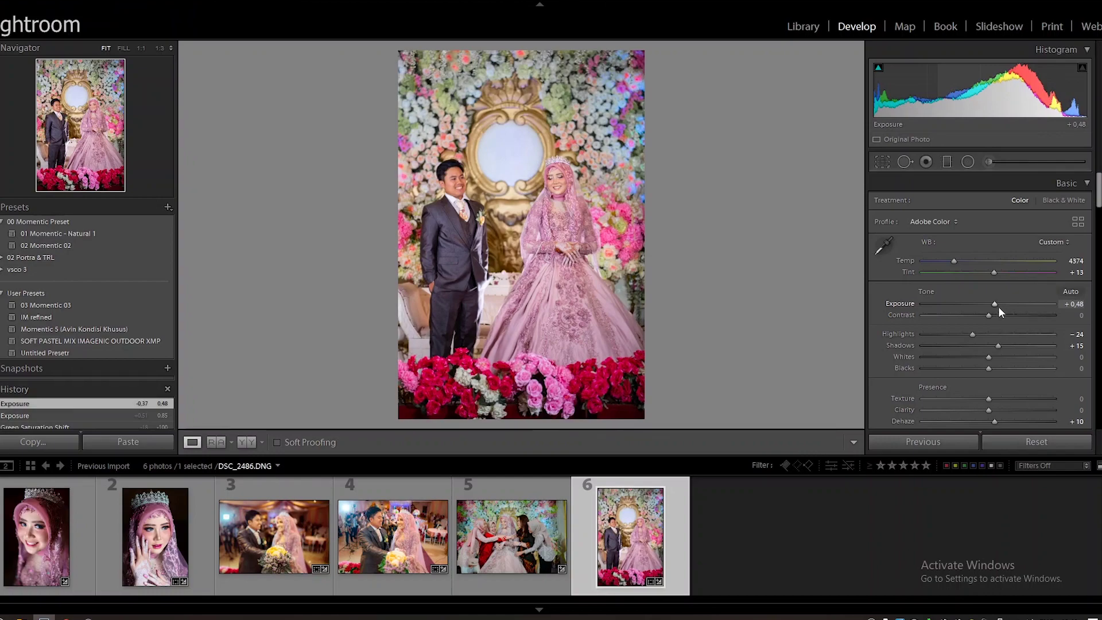
Paint an Adjustment Brush mask with Exposure 0.18 and Shadows 19 over the bride's face and hands, showing the mask overlay
left_click(988, 161)
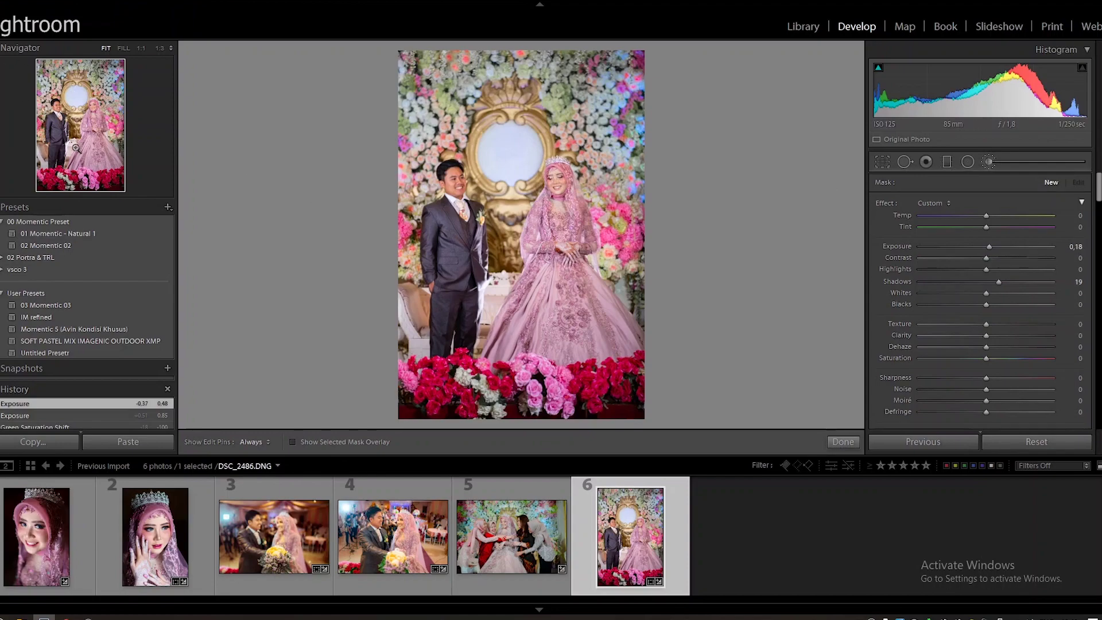
left_click(157, 47)
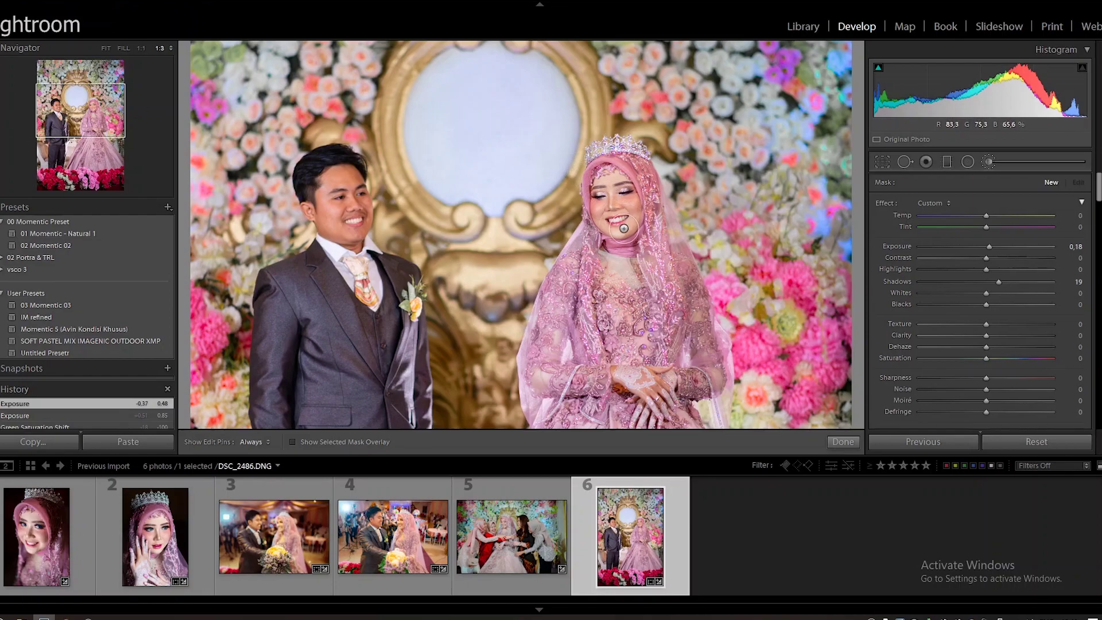
key("h")
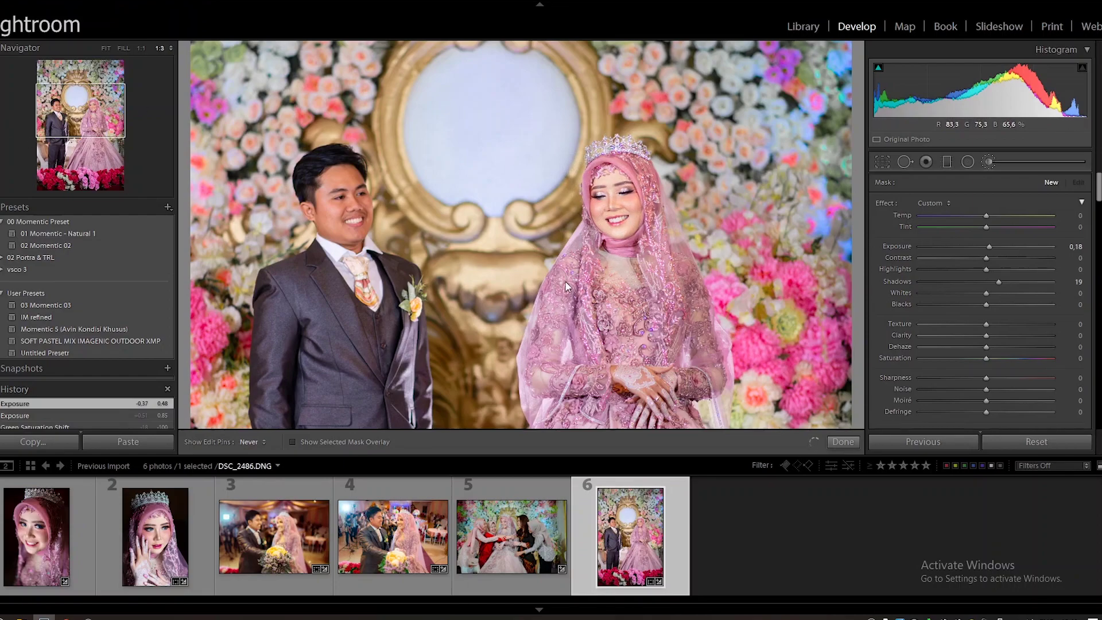
key("h")
key("o")
left_click(624, 228)
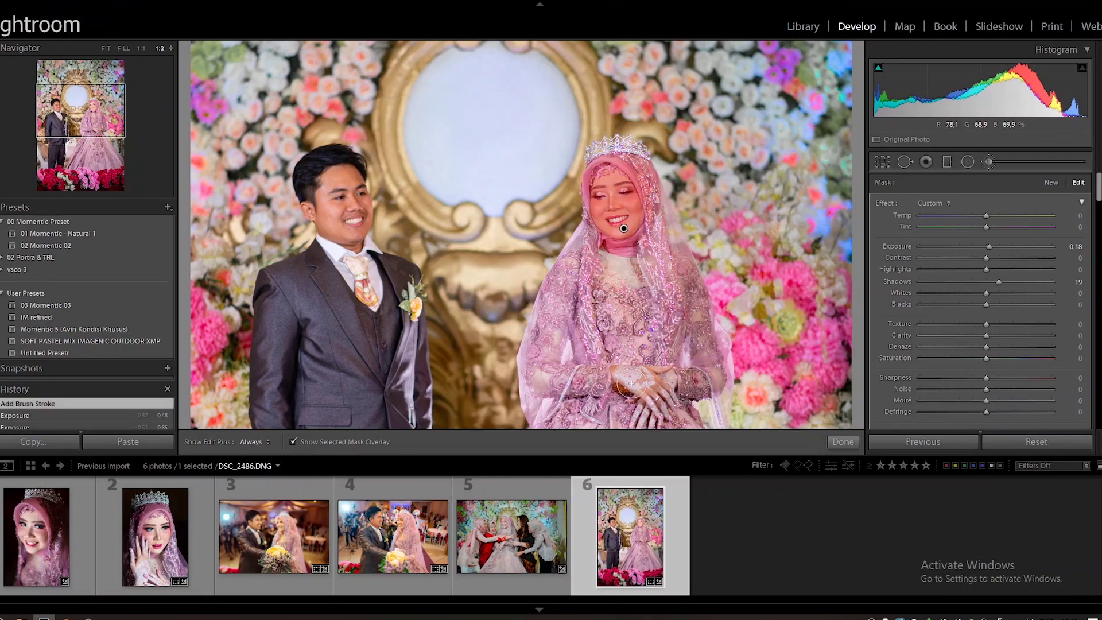
key("h")
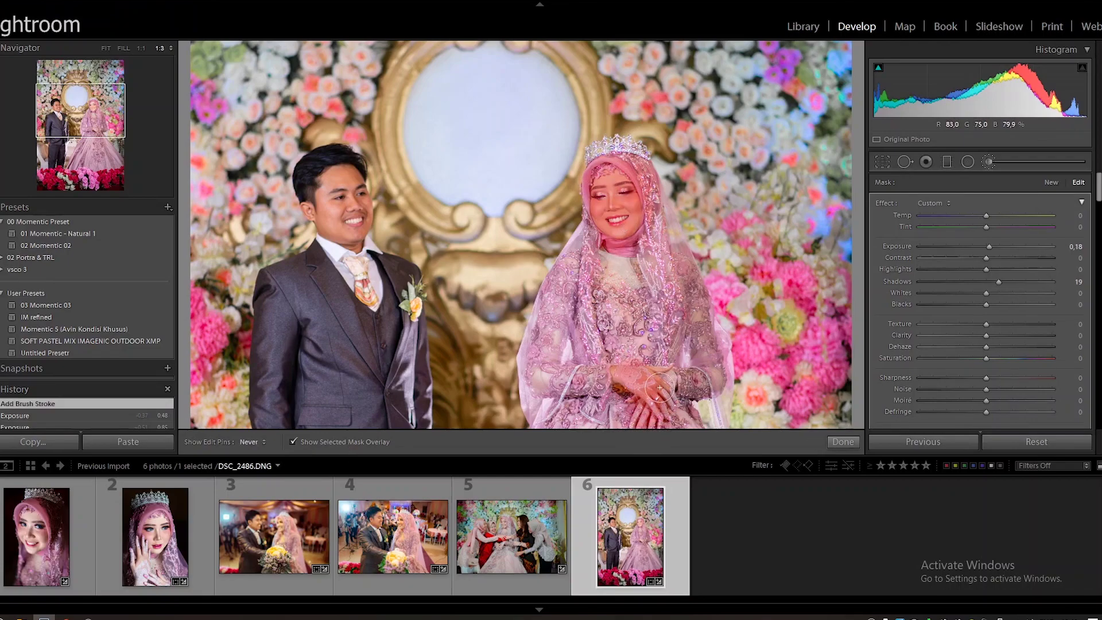
left_click_drag(659, 388, 620, 380)
key("h")
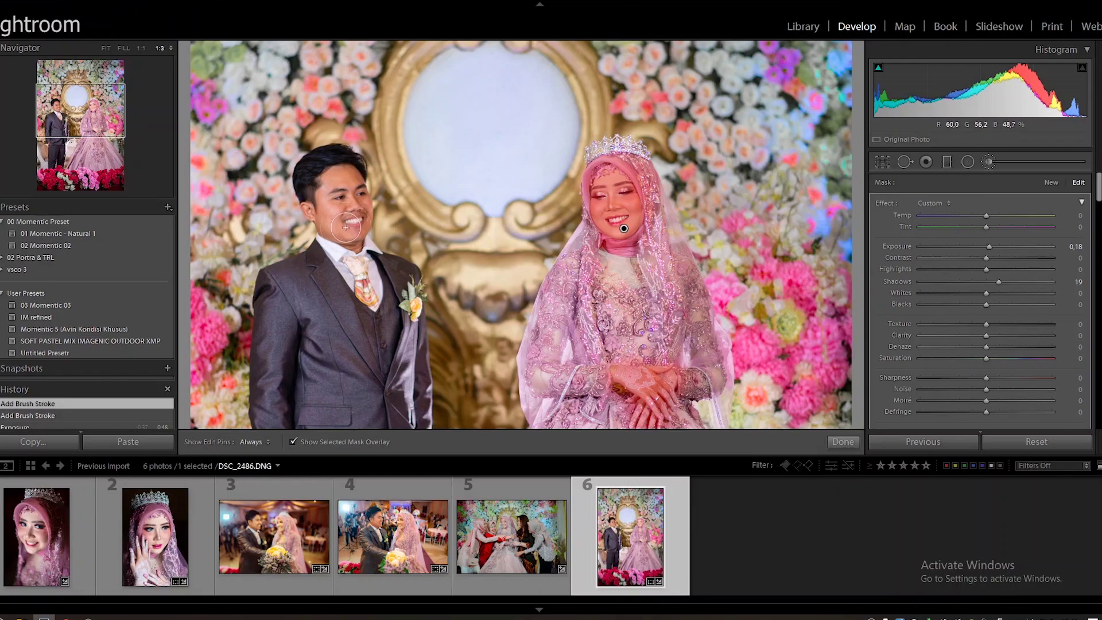
Extend the Adjustment Brush mask over the groom's face from forehead to chin
key("h")
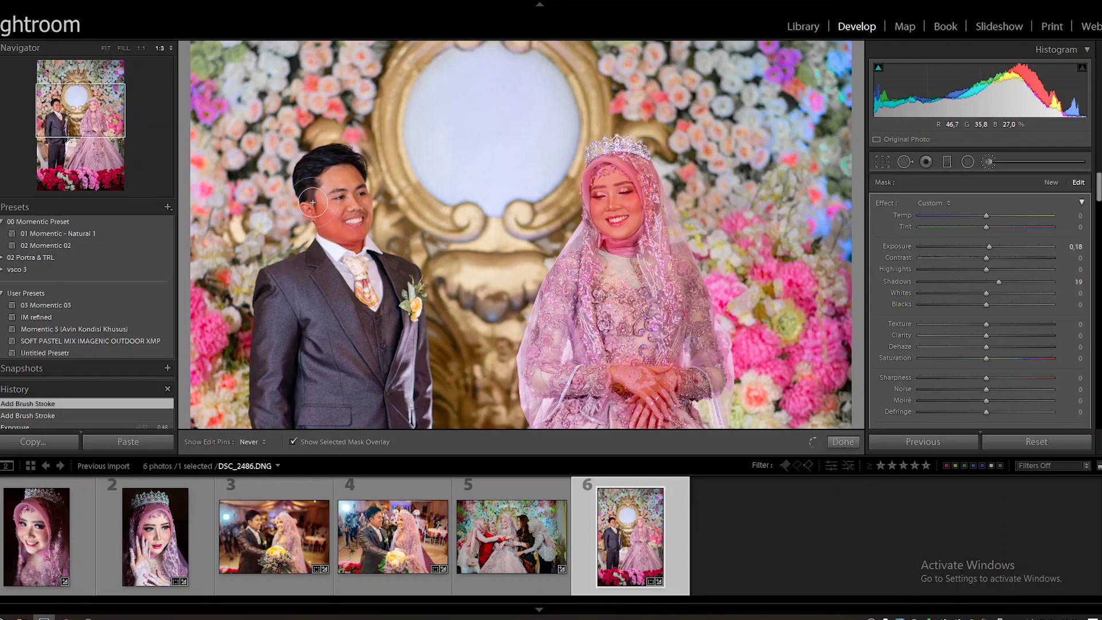
mouse_move(331, 177)
left_mouse_down()
mouse_move(352, 186)
mouse_move(358, 229)
mouse_move(345, 233)
left_mouse_up()
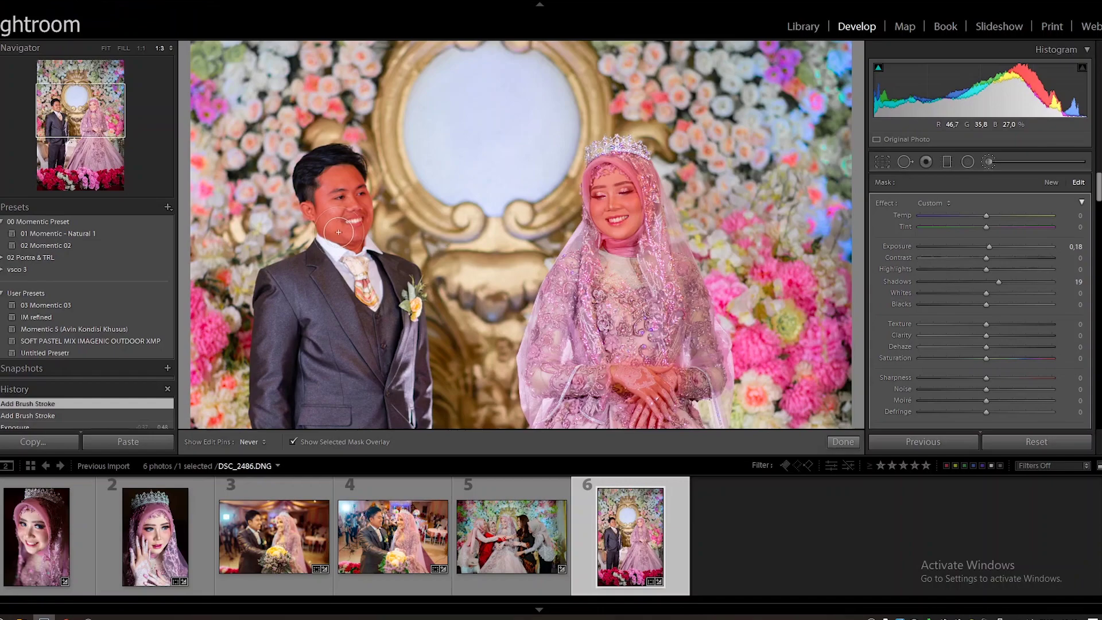
key("h")
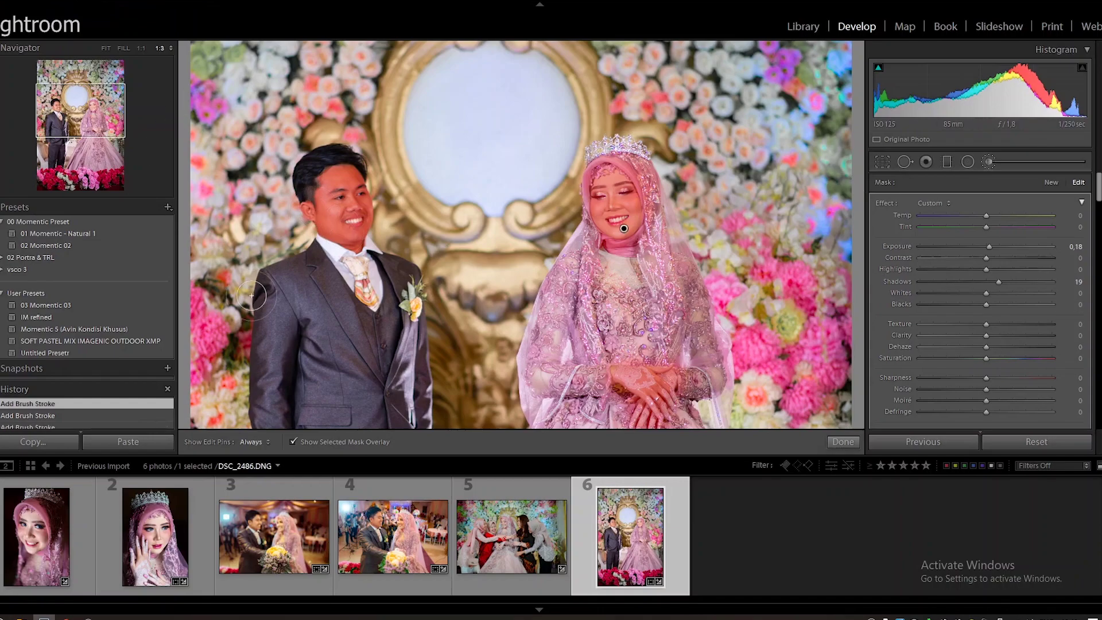
Paint the brush mask over the groom's hand and erase the spill on his sleeve and trousers
left_click_drag(80, 113, 80, 141)
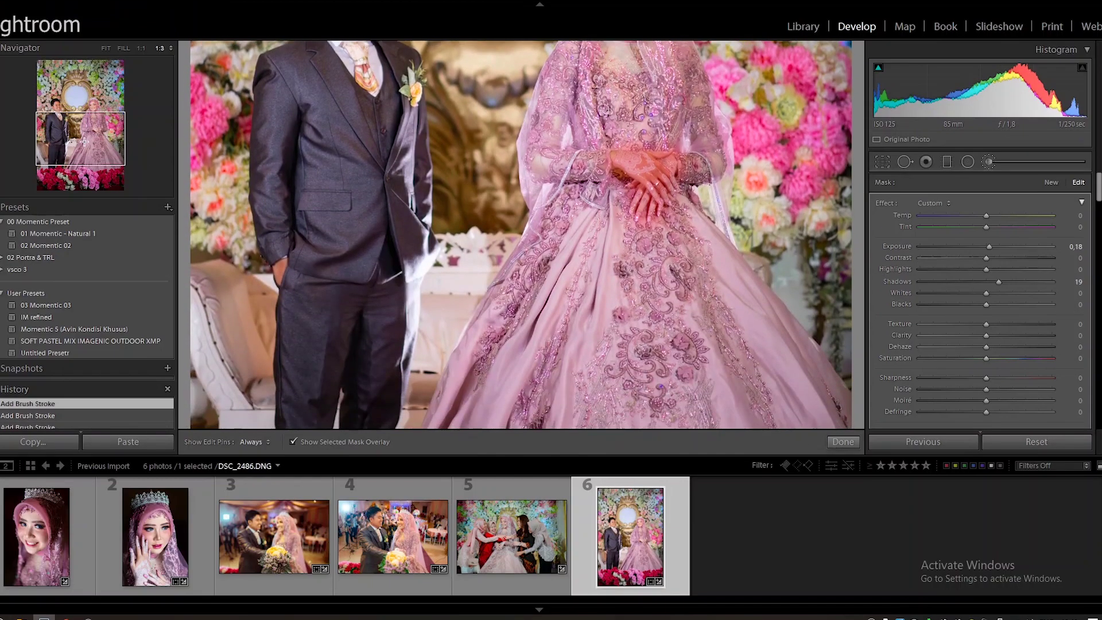
key("h")
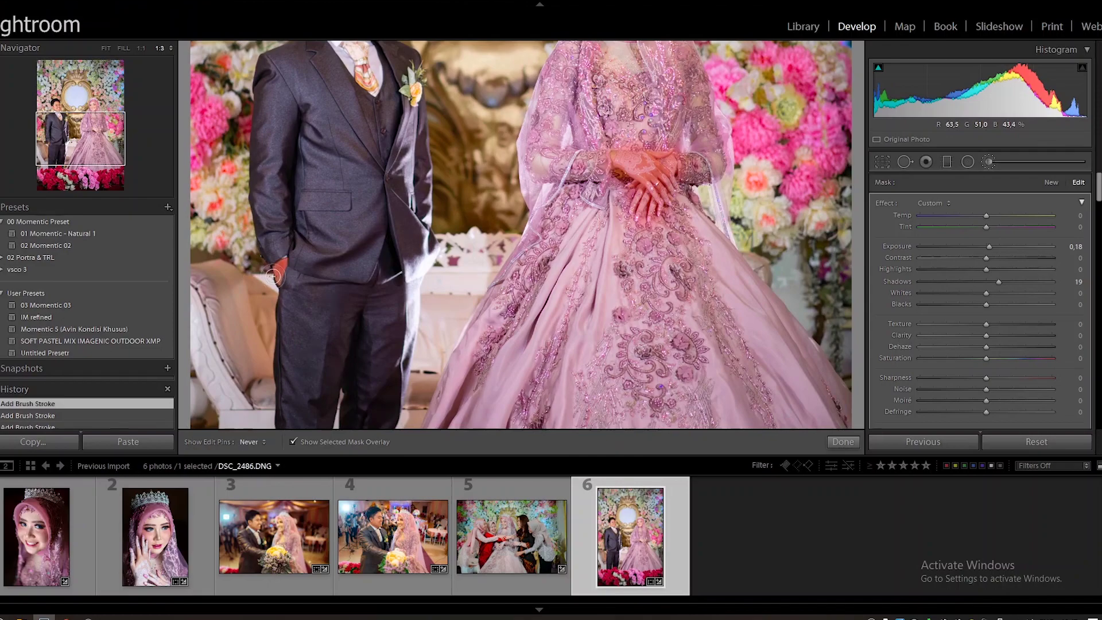
key("h")
key("h")
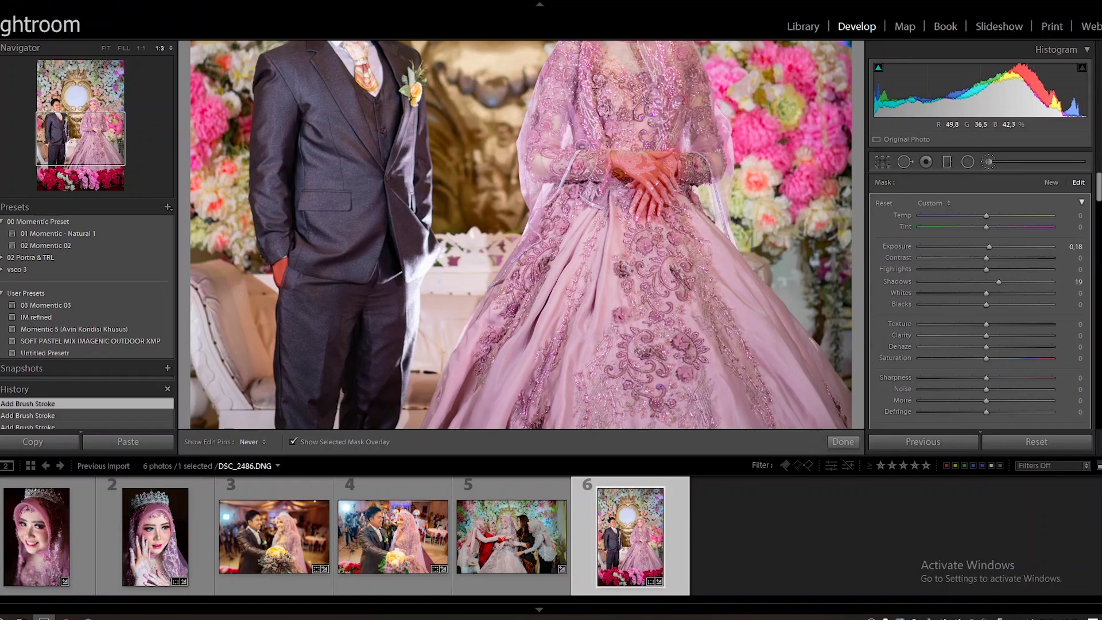
key("h")
key("h")
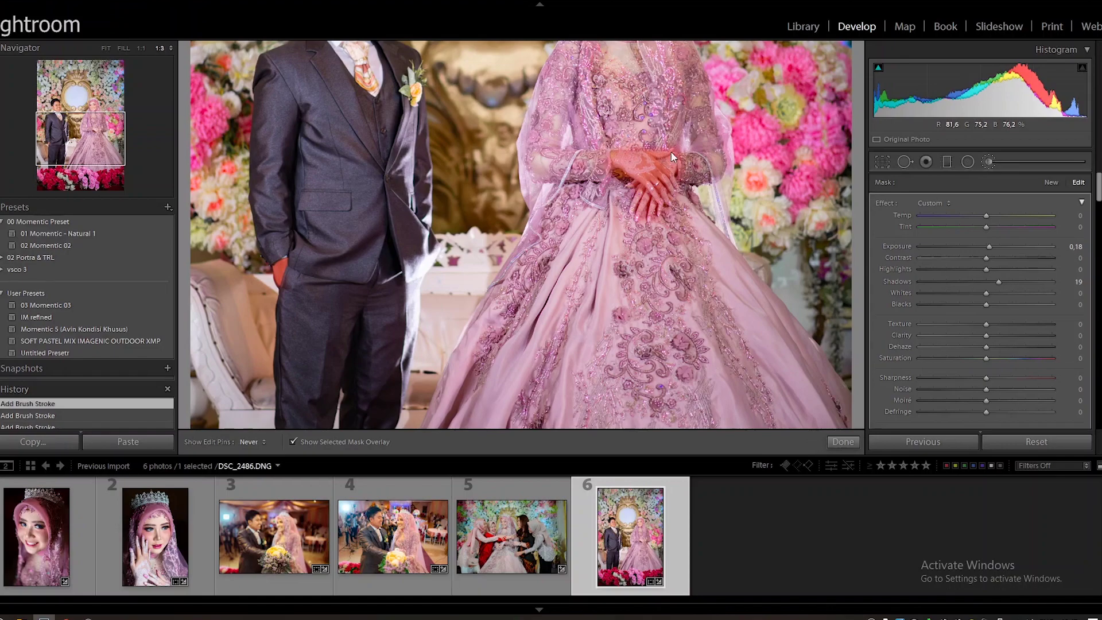
key("h")
Erase excess brush mask around the bride's face and veil and around the groom's hair and collar
left_click(83, 112)
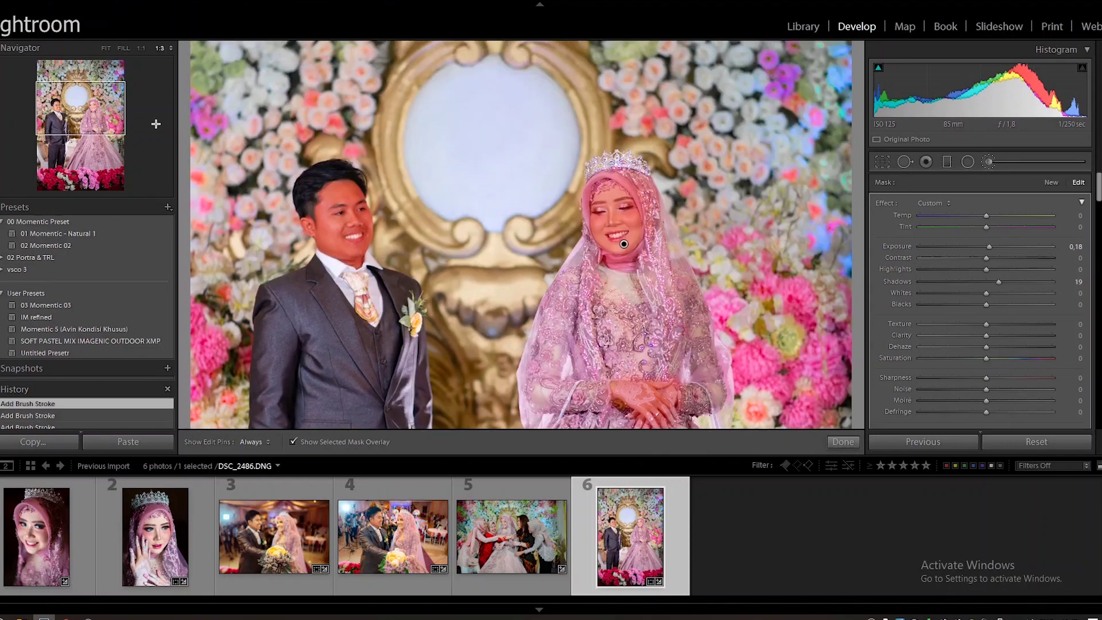
key("alt")
key("h")
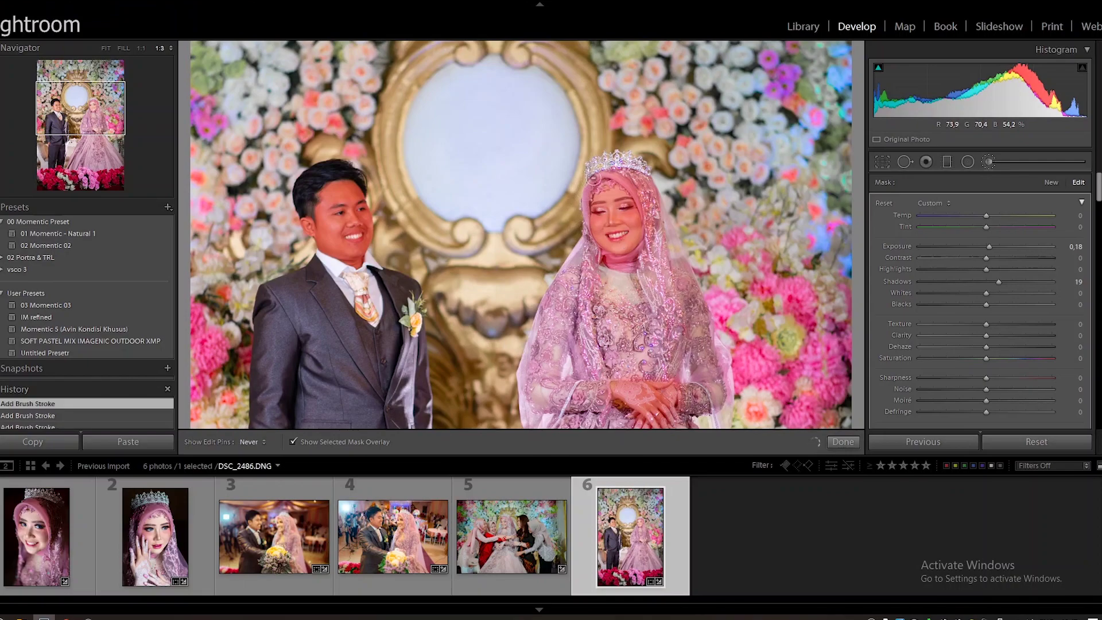
mouse_move(611, 267)
left_mouse_down()
mouse_move(597, 265)
mouse_move(571, 217)
mouse_move(575, 183)
left_mouse_up()
mouse_move(367, 169)
left_mouse_down()
mouse_move(368, 179)
mouse_move(324, 169)
left_mouse_up()
left_click_drag(379, 262, 388, 248)
key("h")
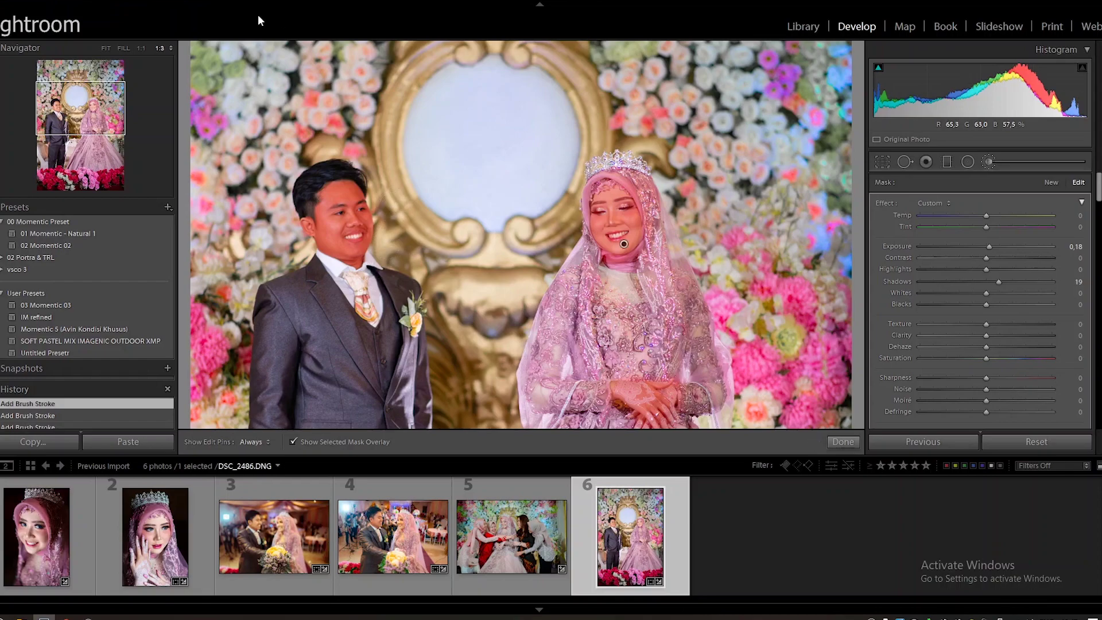
Hide the mask overlay and check the brightened skin on the whole photo and close up on the couple
left_click(320, 442)
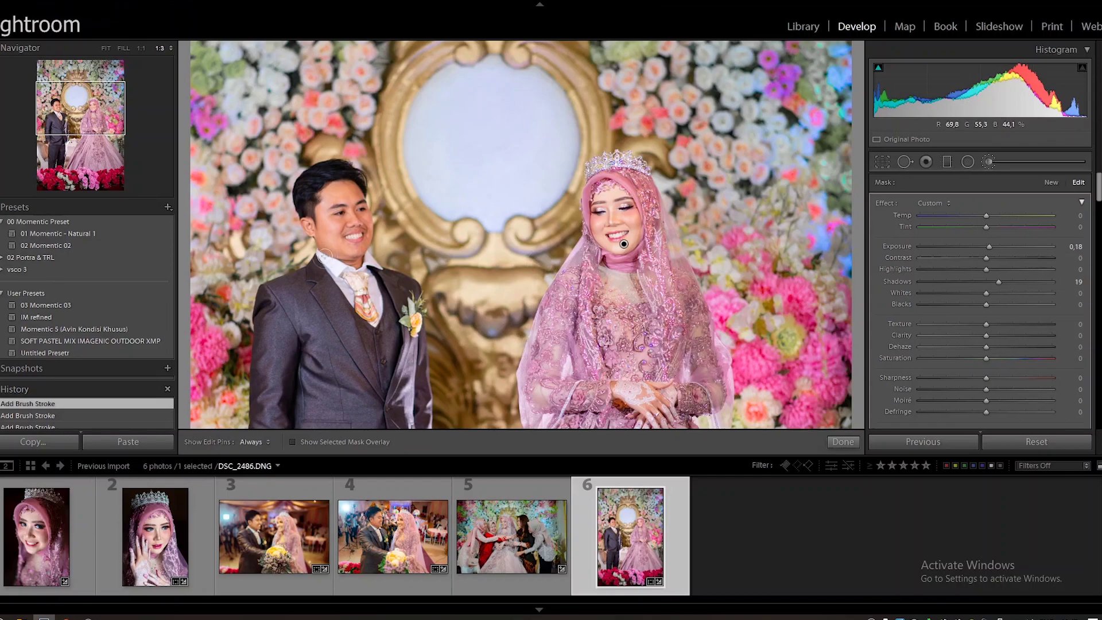
left_click(106, 48)
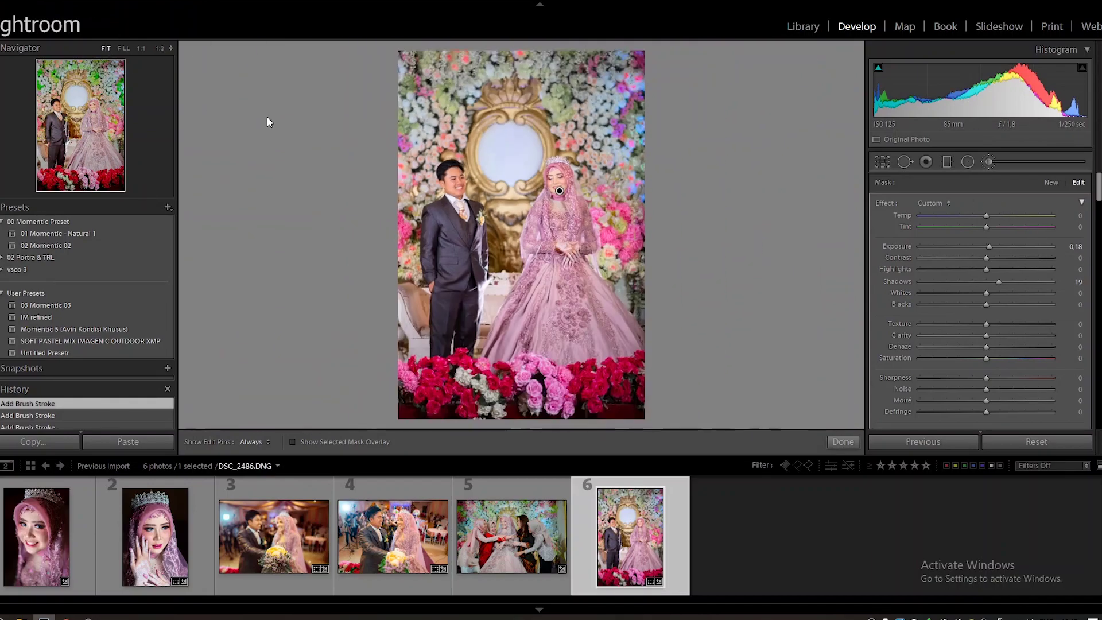
left_click(160, 48)
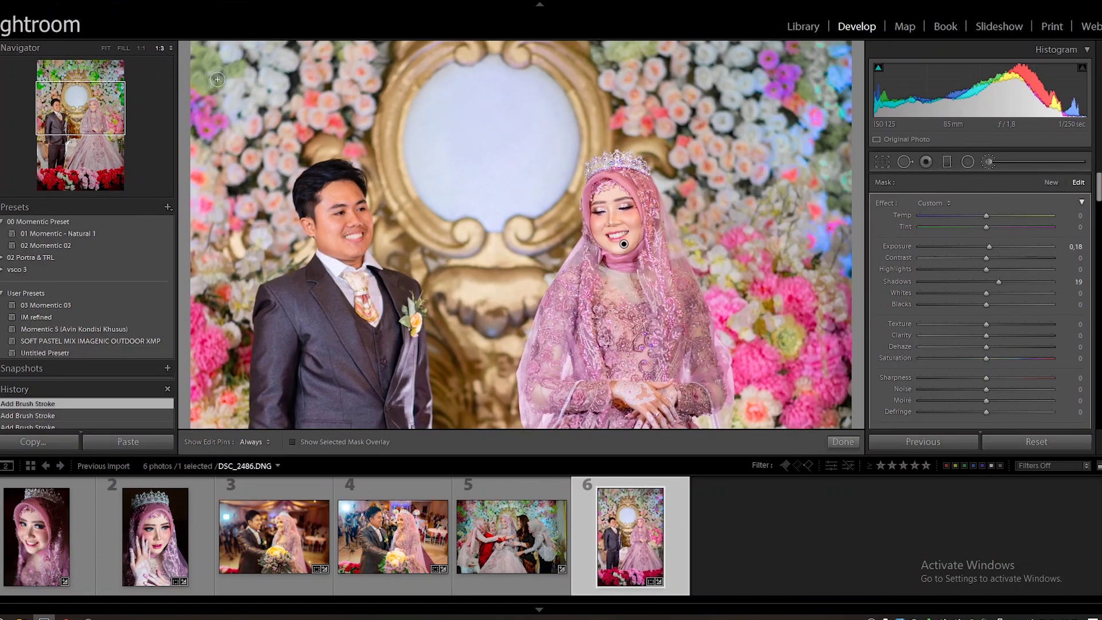
left_click(91, 111)
left_click_drag(91, 110, 91, 121)
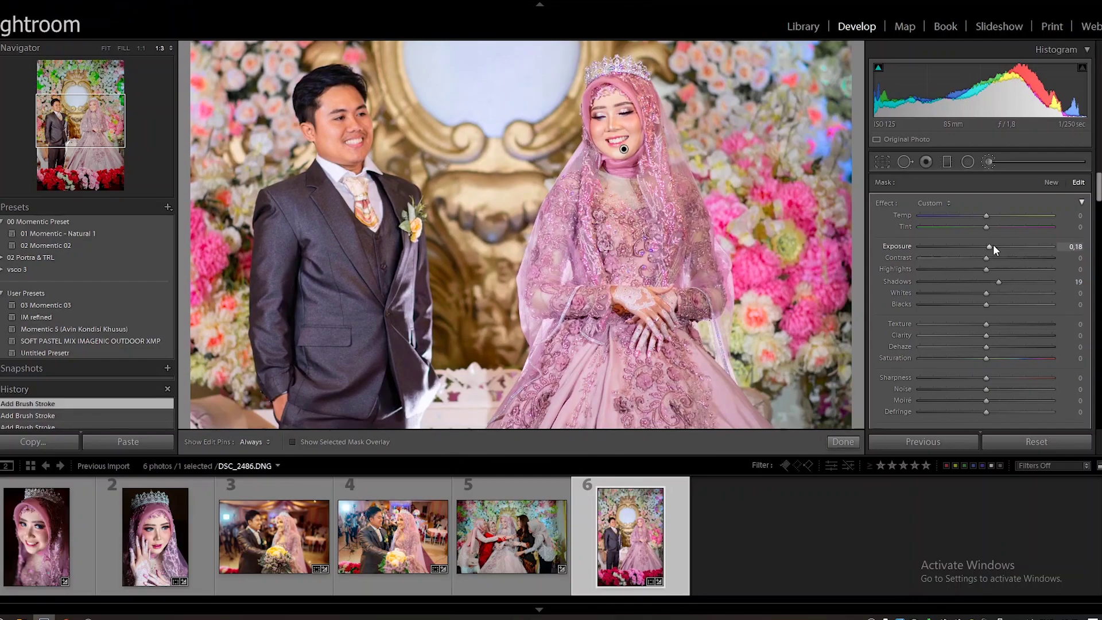
Try the brush at Exposure 0.90, reset its Exposure and Shadows, and set them to 0.18 and 12
mouse_move(987, 246)
left_mouse_down()
mouse_move(970, 246)
mouse_move(999, 251)
left_mouse_up()
double_click(999, 281)
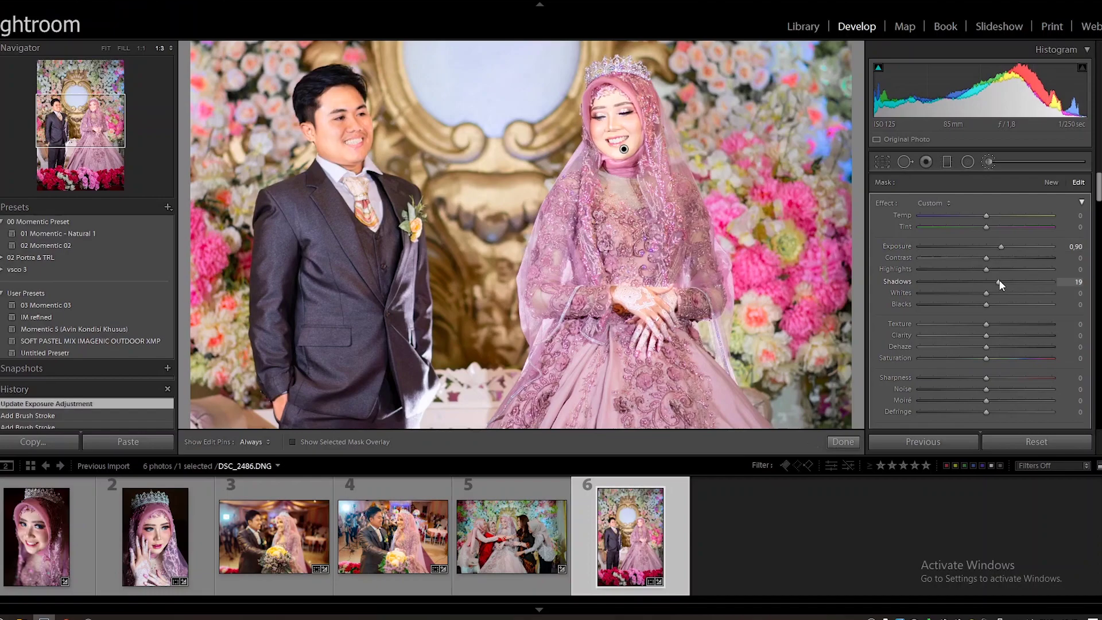
double_click(1000, 245)
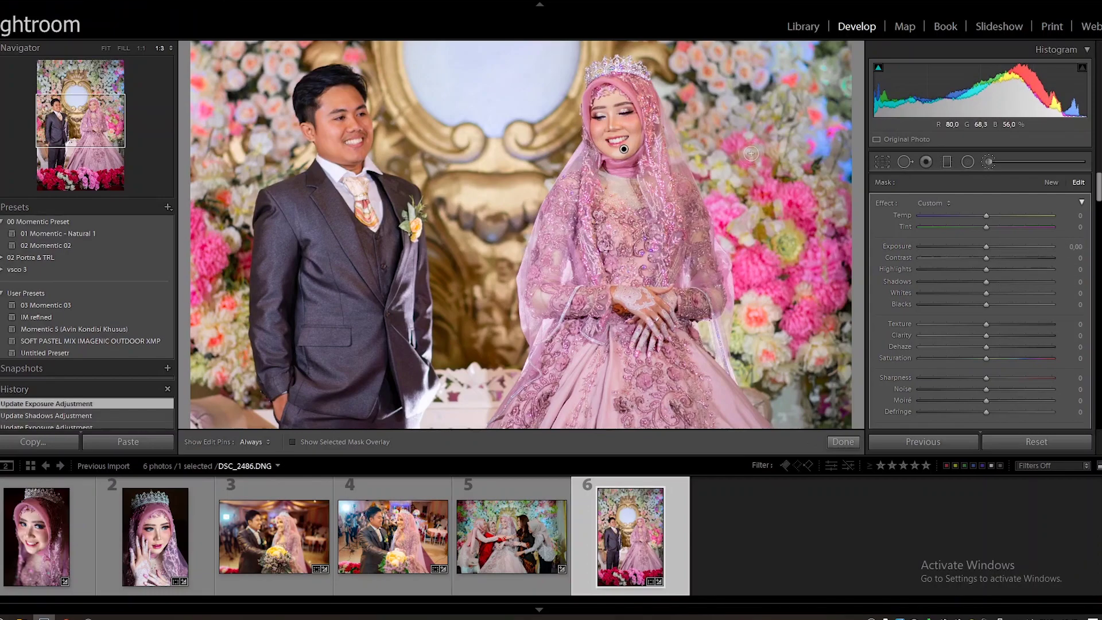
left_click_drag(986, 246, 993, 246)
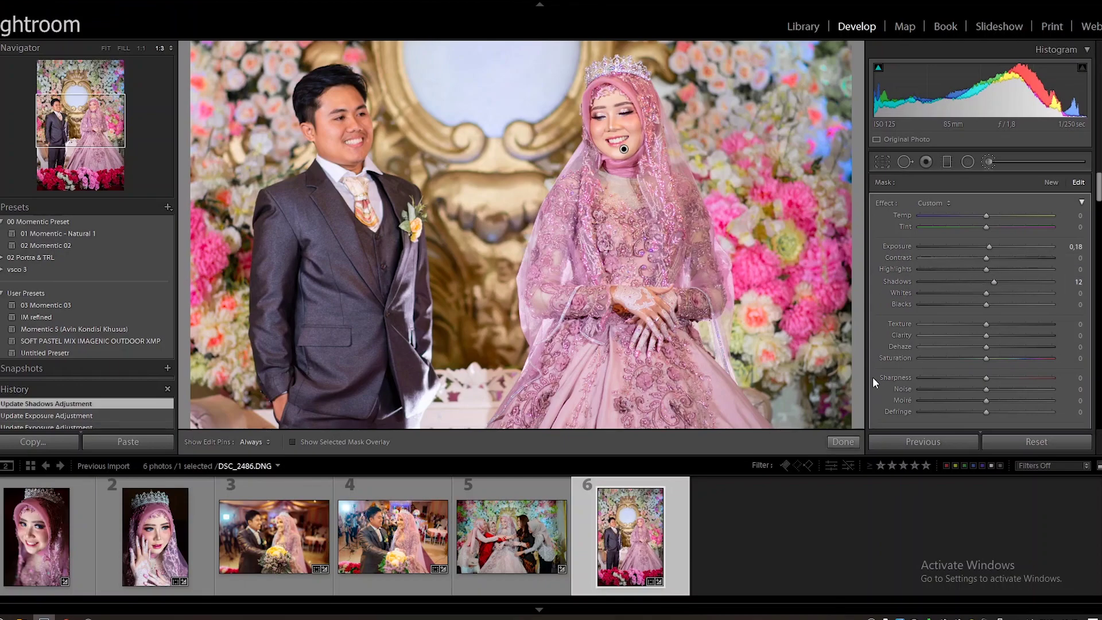
Turn the brush adjustments off and on twice to compare the couple's skin brightness
scroll(873, 378, "down", 3)
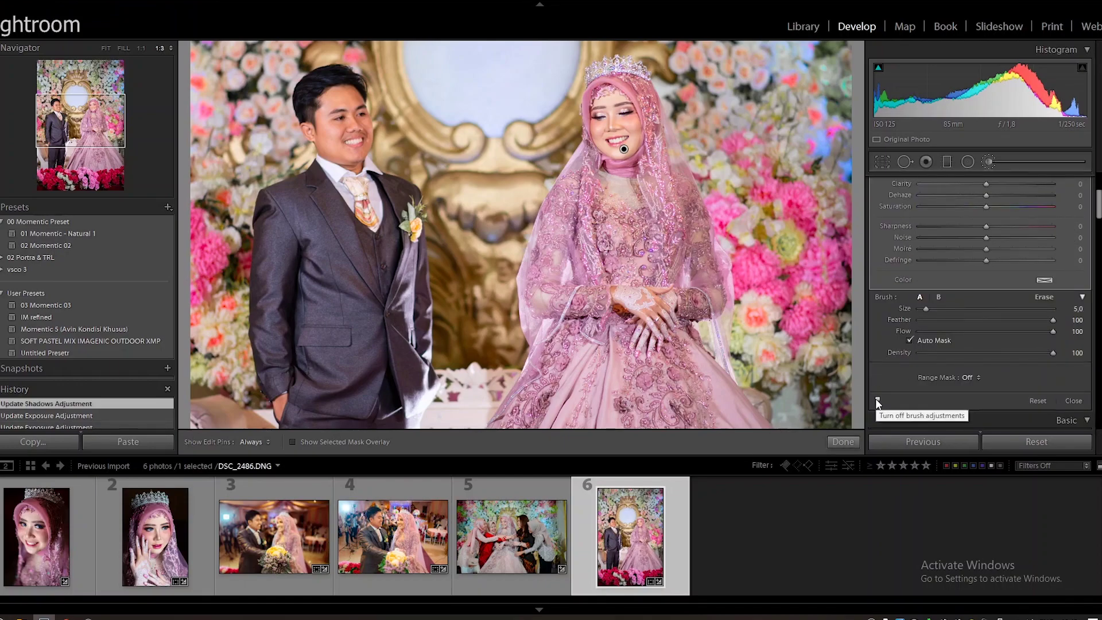
left_click(876, 400)
left_click(877, 400)
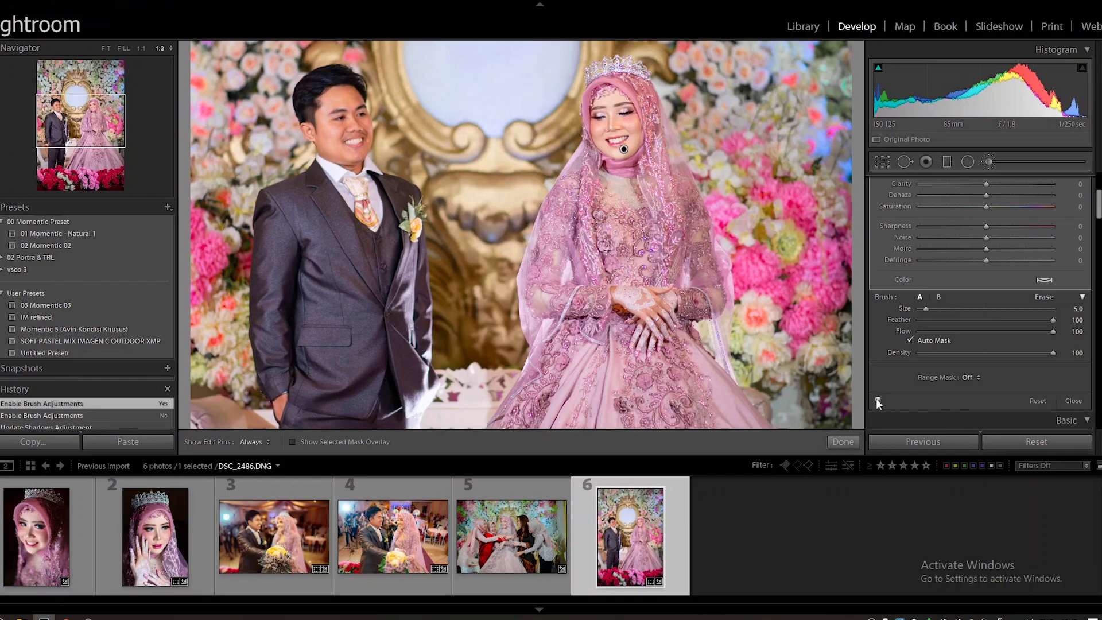
left_click(876, 400)
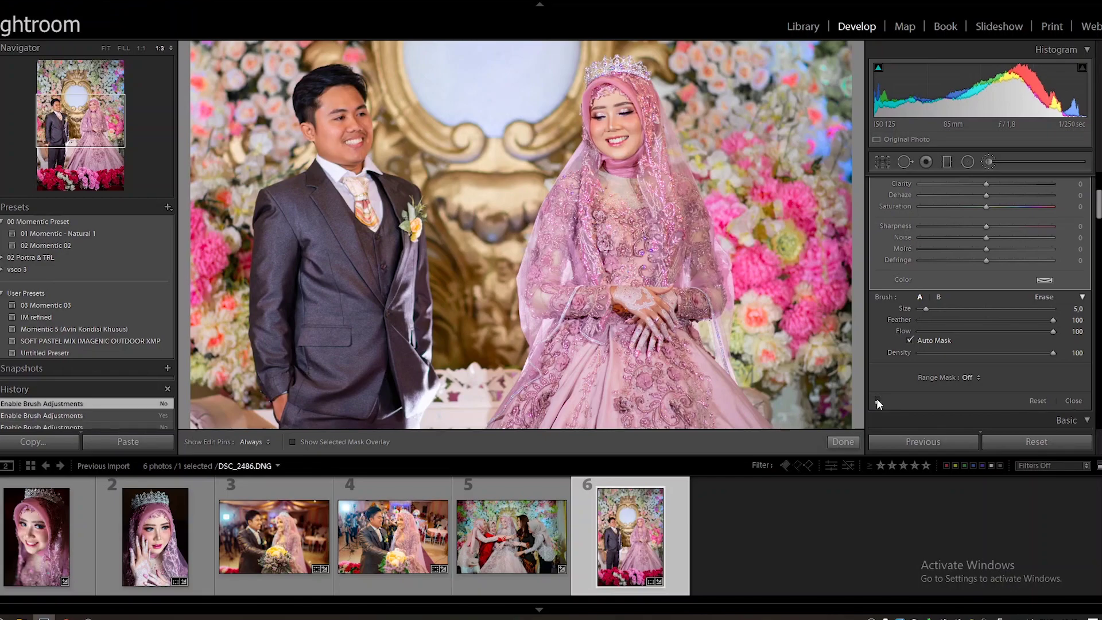
left_click(877, 400)
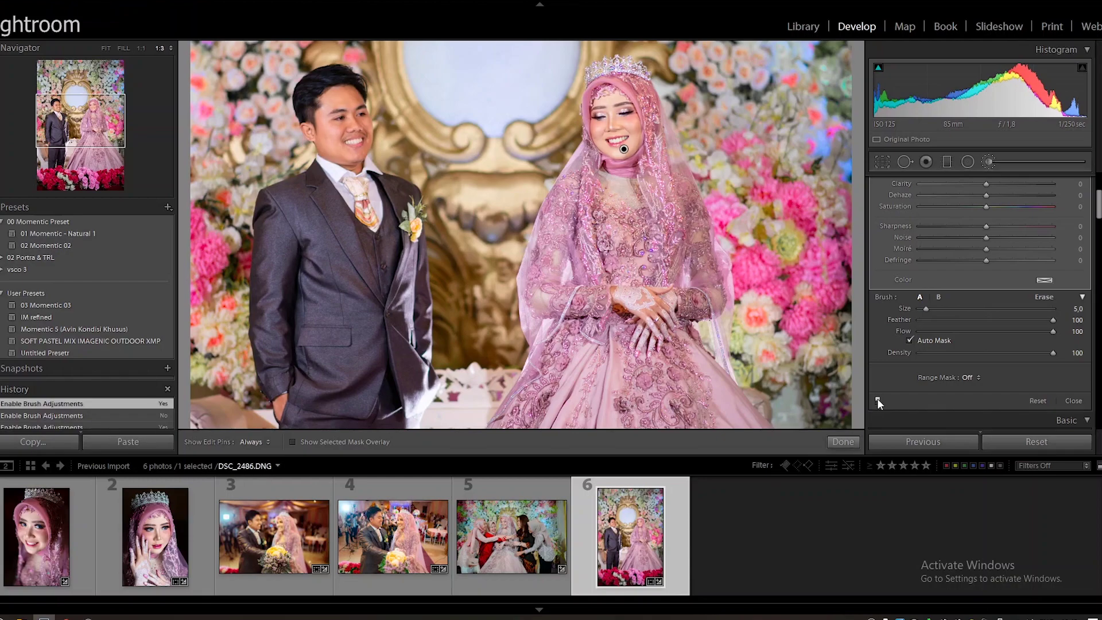
Finish the brush adjustment and show the whole sixth photo in a side-by-side Before and After view
left_click(843, 441)
left_click(547, 173)
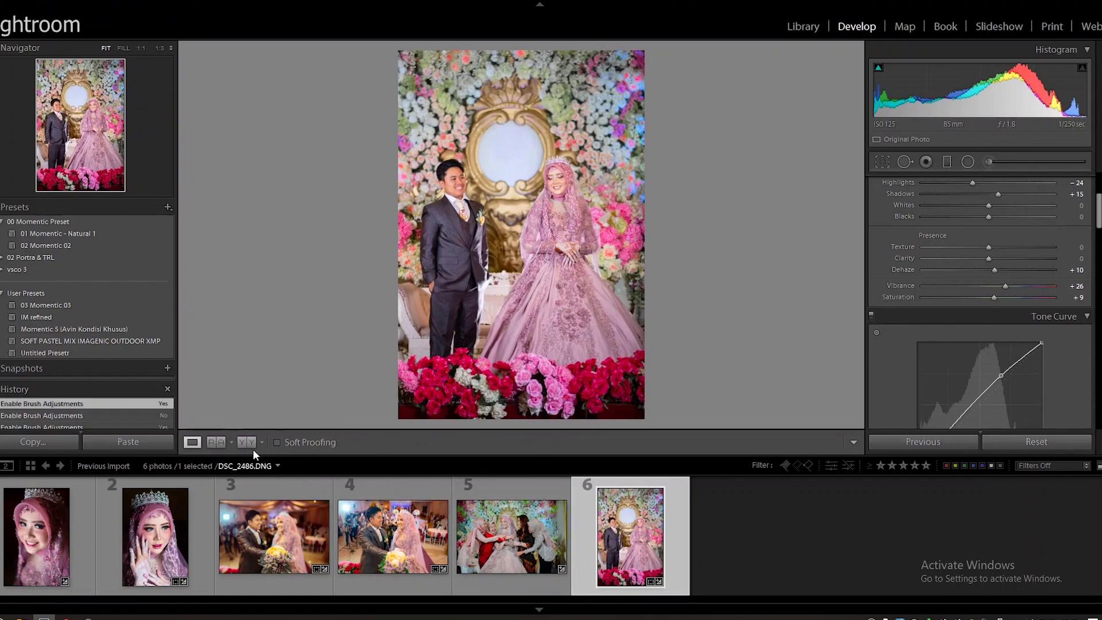
left_click(239, 443)
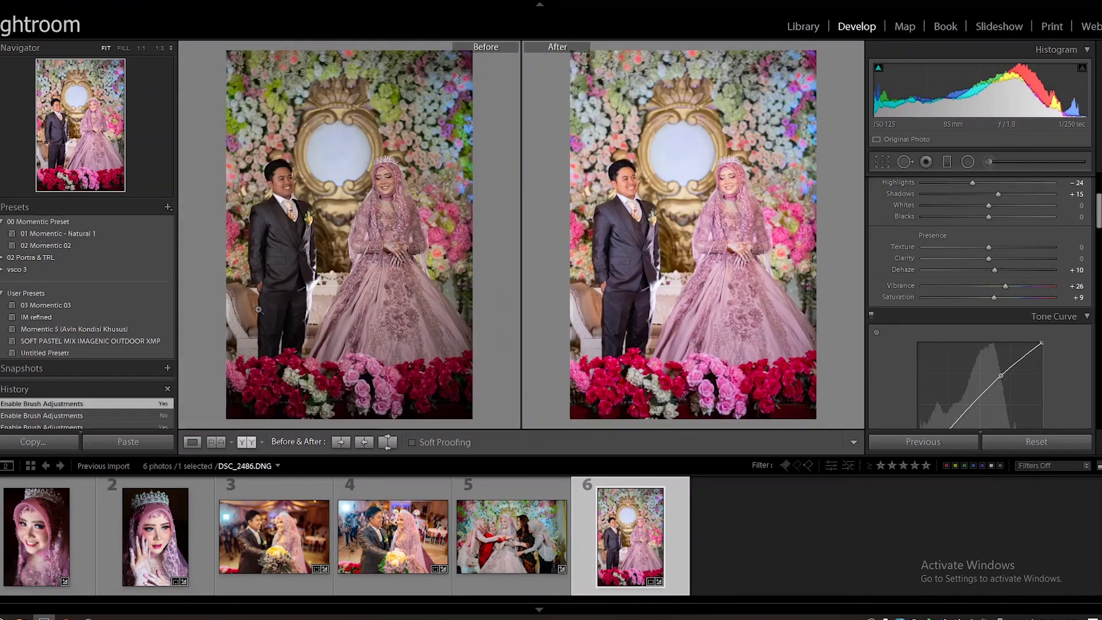
Review the Before and After comparison of each photo from the first to the sixth
left_click(36, 537)
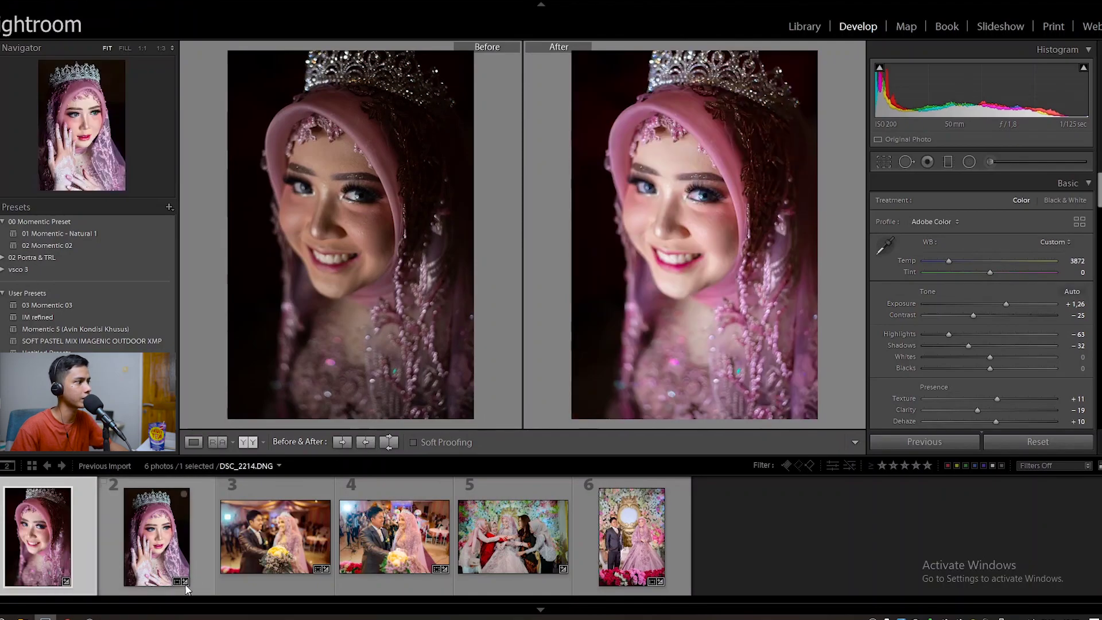
left_click(172, 533)
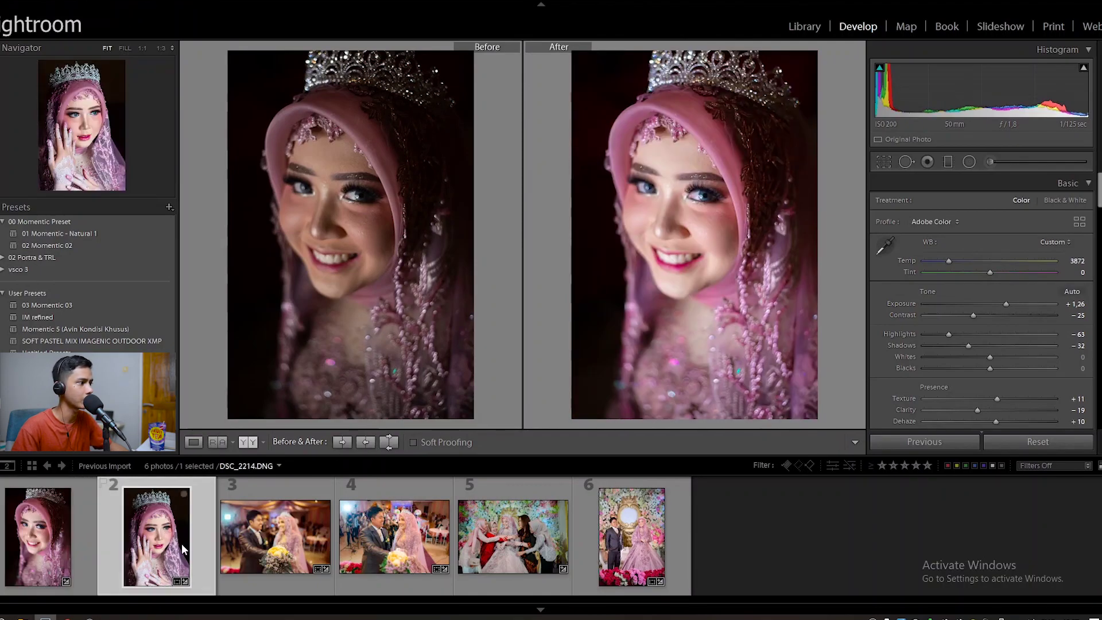
left_click(294, 557)
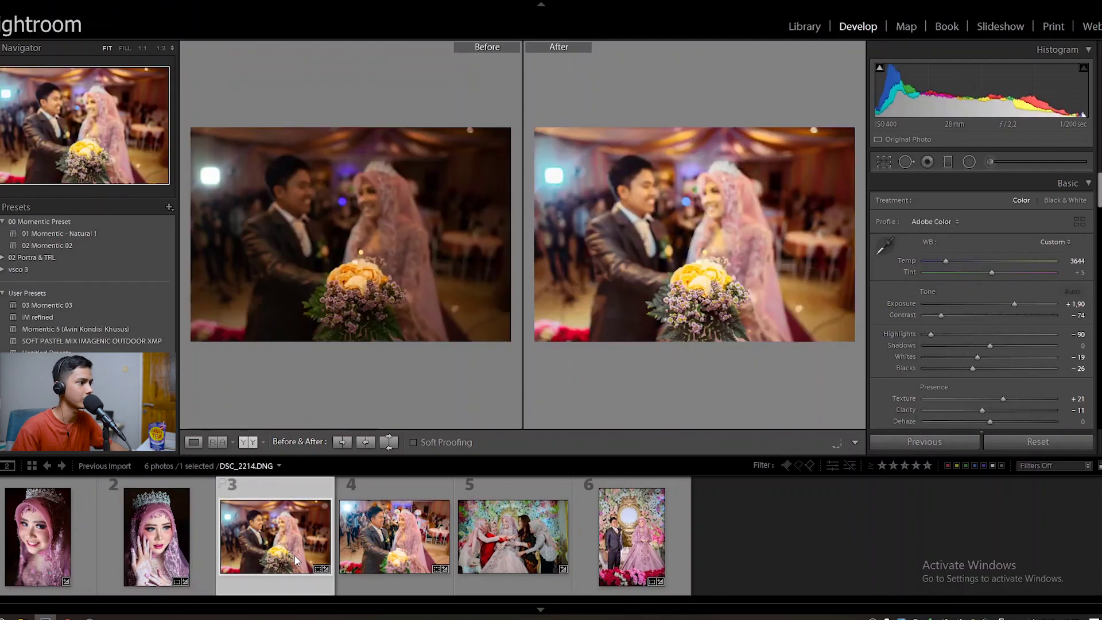
left_click(422, 544)
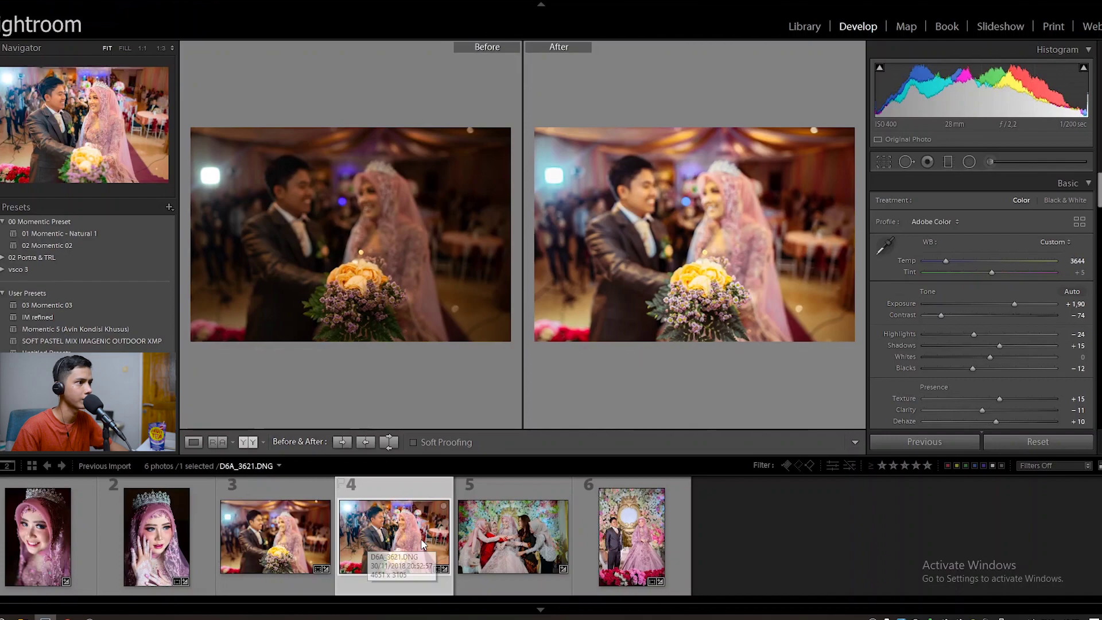
left_click(498, 542)
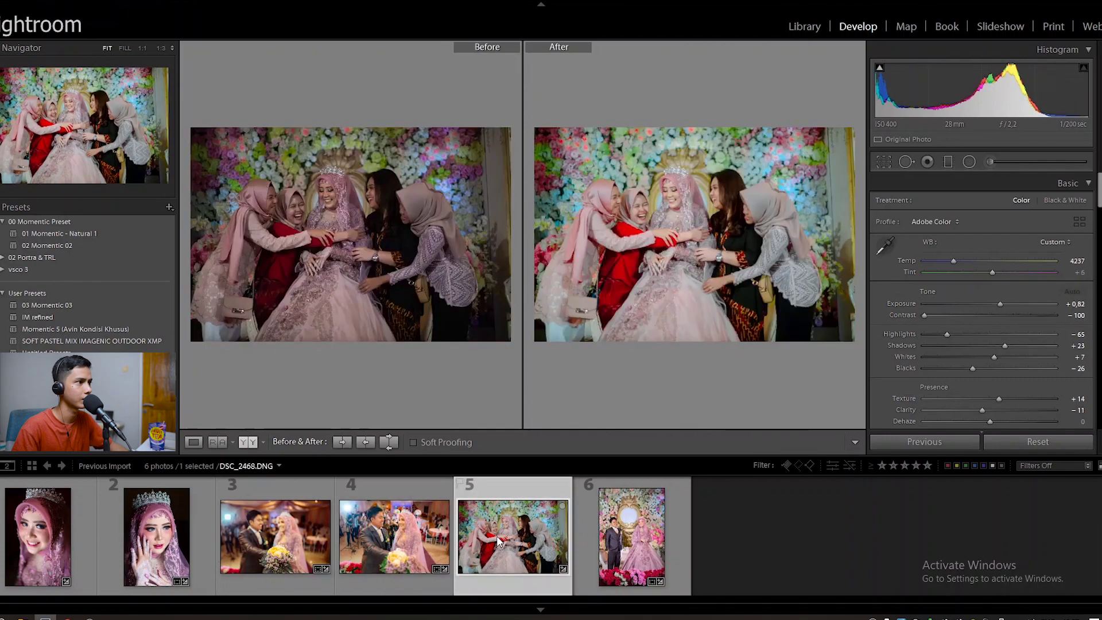
left_click(613, 526)
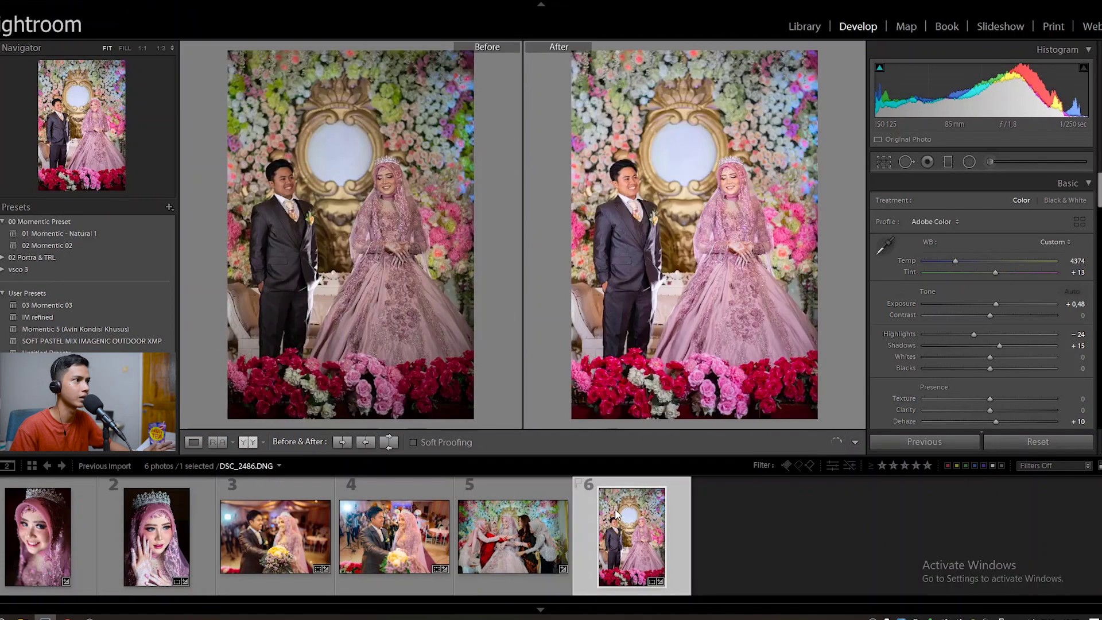